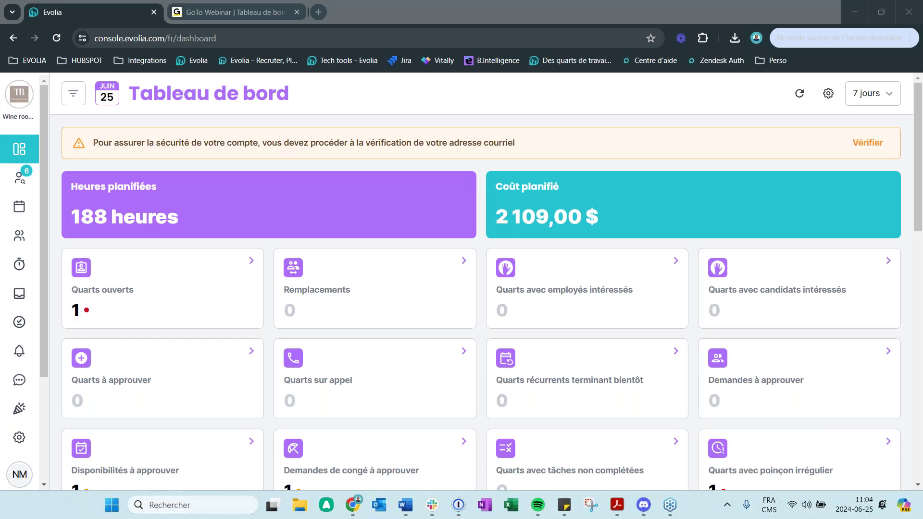
key(XF86AudioRaiseVolume)
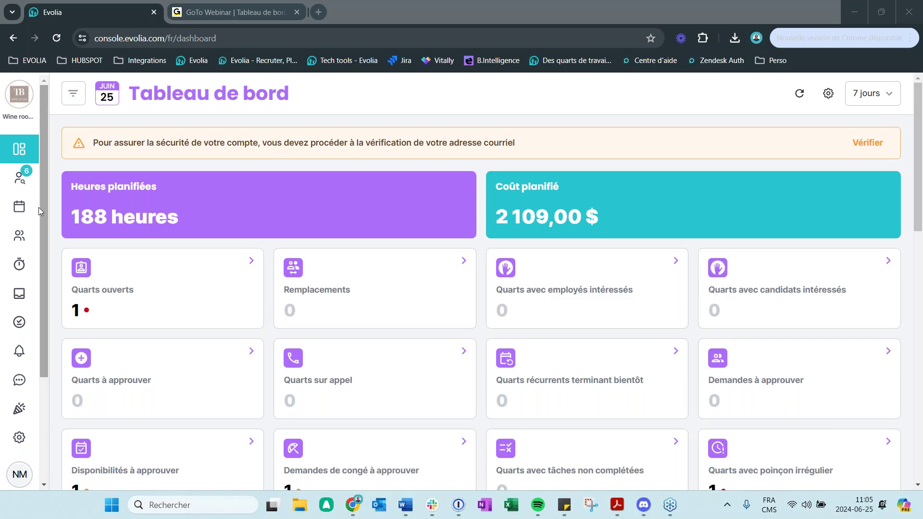
Open the employee schedule and start exporting a report from it
click(15, 207)
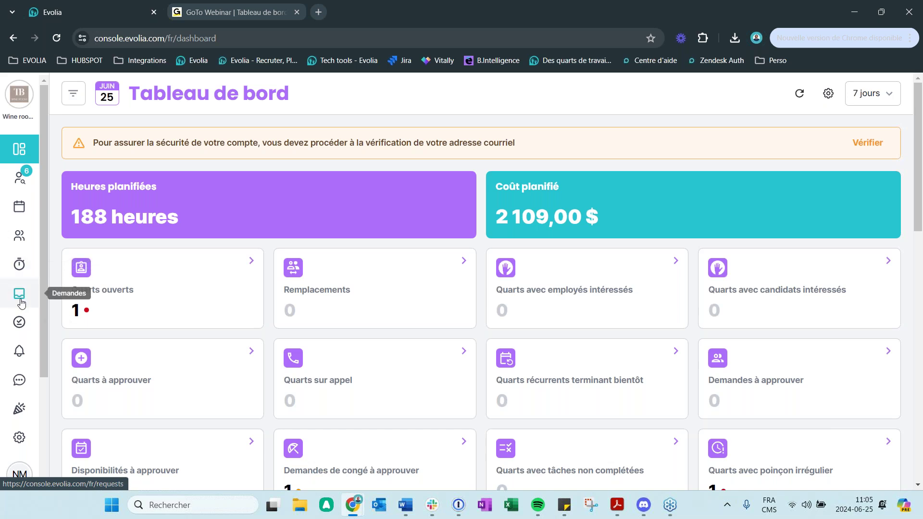
click(19, 209)
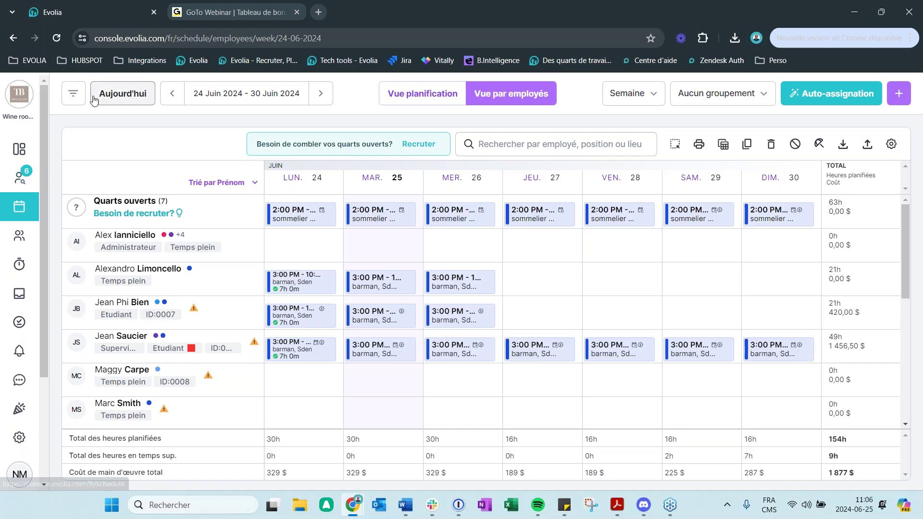
click(842, 146)
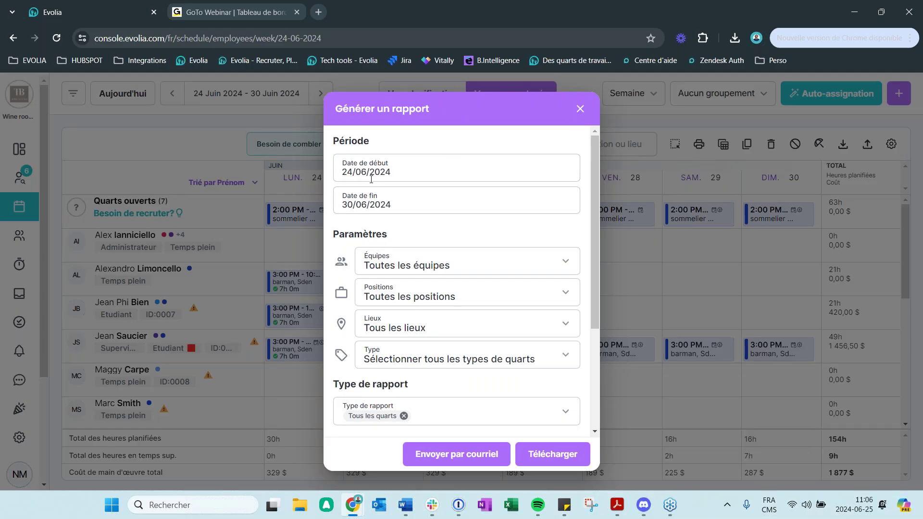
Set the report period to start on 10/06/2024 and end on 23/06/2024
click(360, 172)
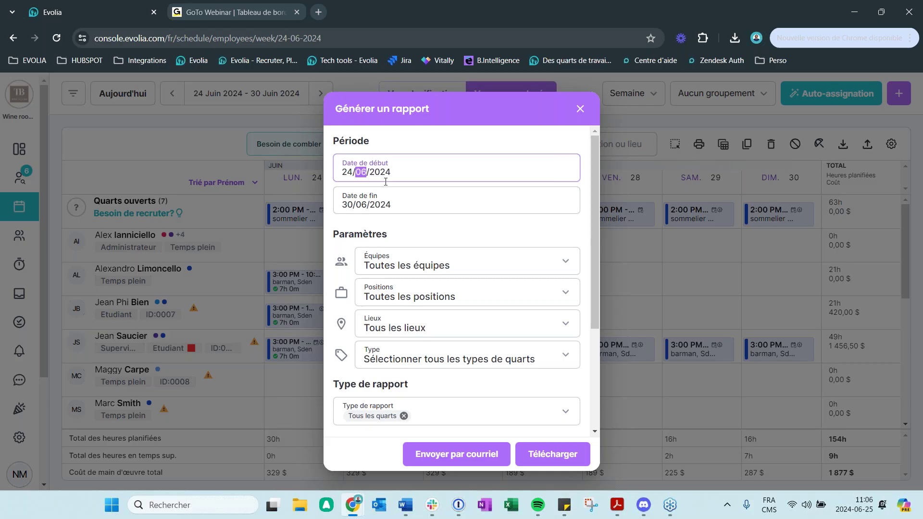
click(392, 282)
click(401, 204)
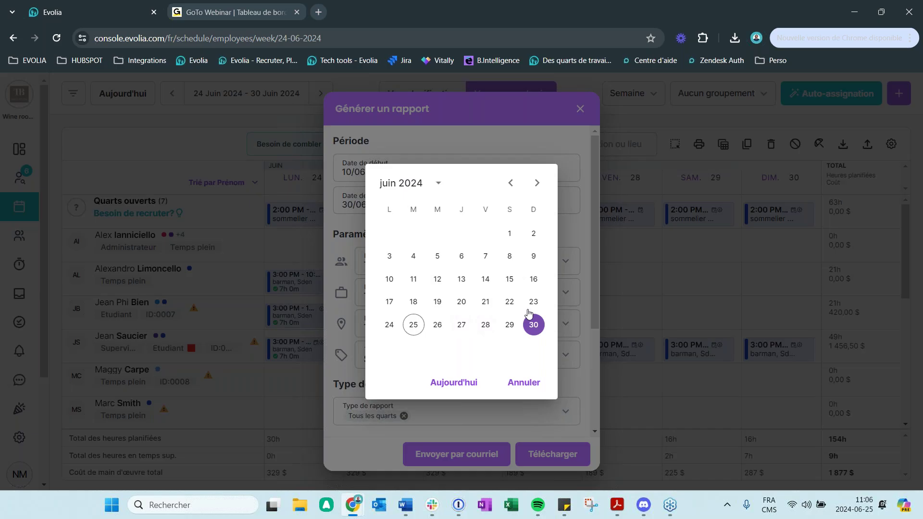
click(534, 302)
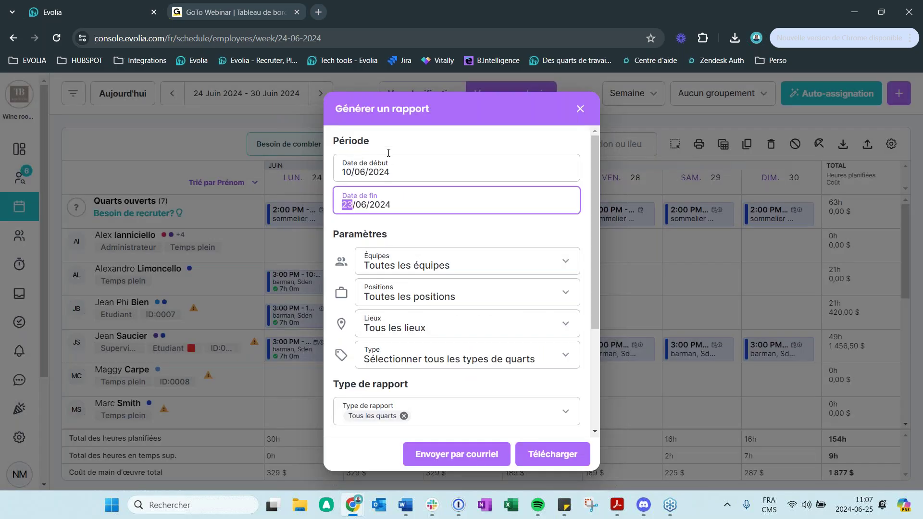
Examine the team and position options available for filtering the report
scroll(378, 228, down, 1)
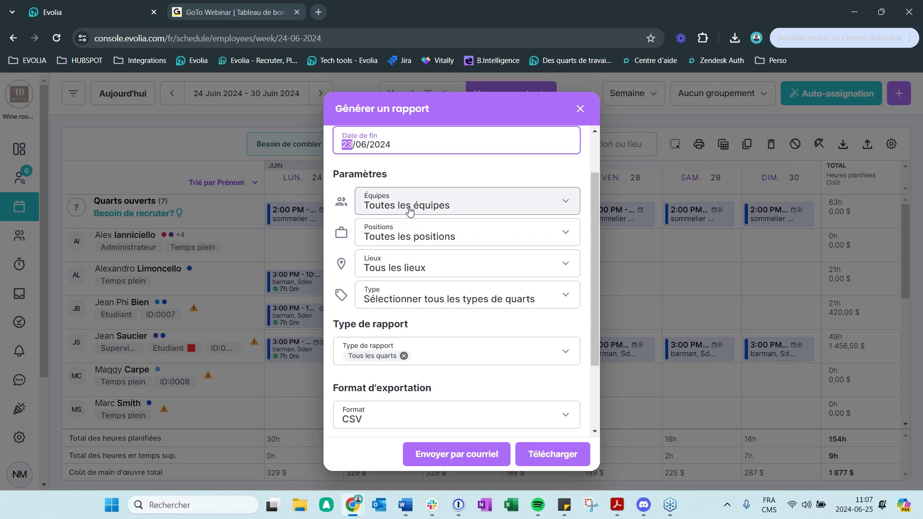
click(409, 210)
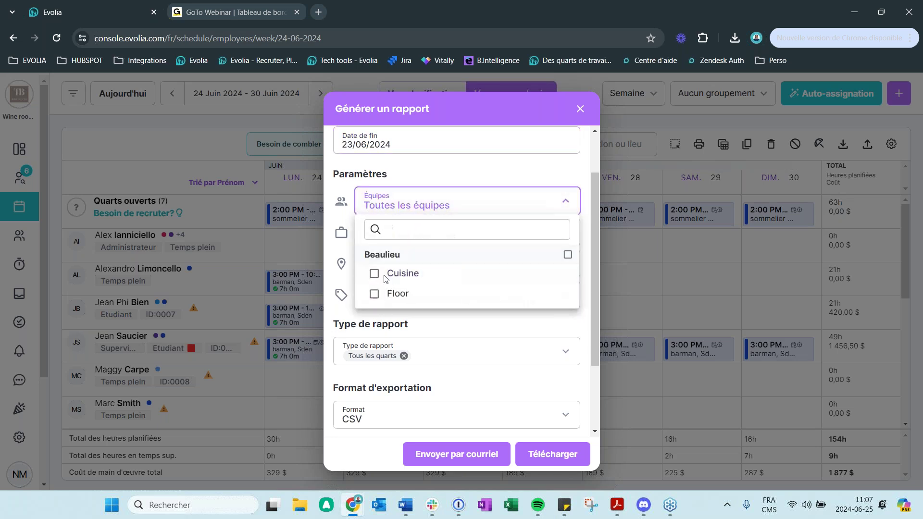
click(446, 178)
click(410, 240)
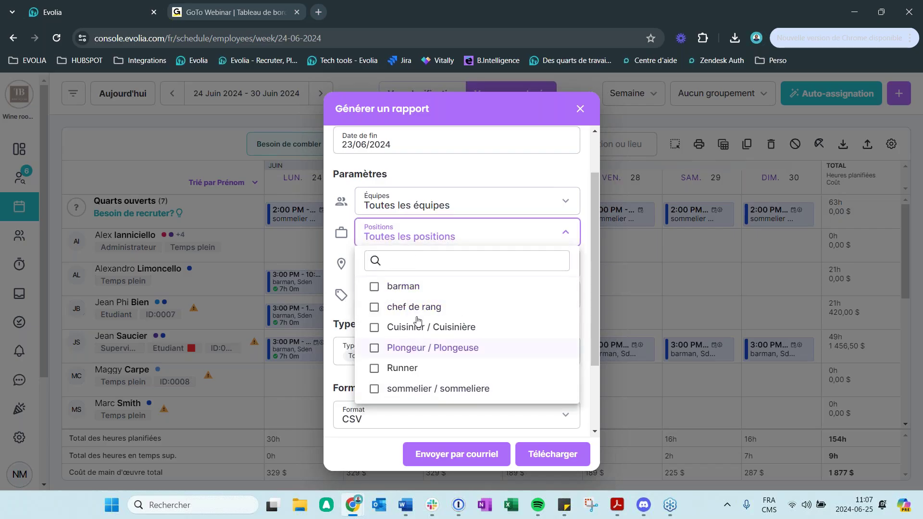
click(500, 183)
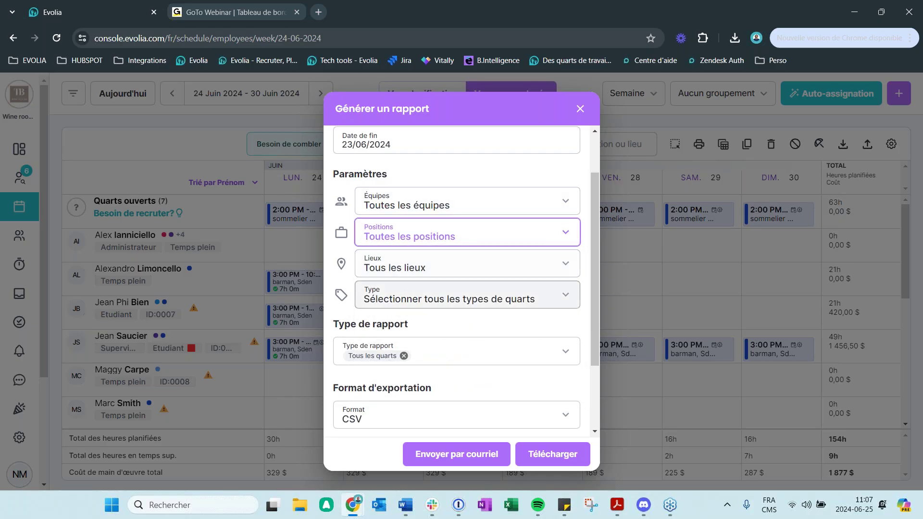
Restrict the report's shift type to Quarts réguliers
click(450, 294)
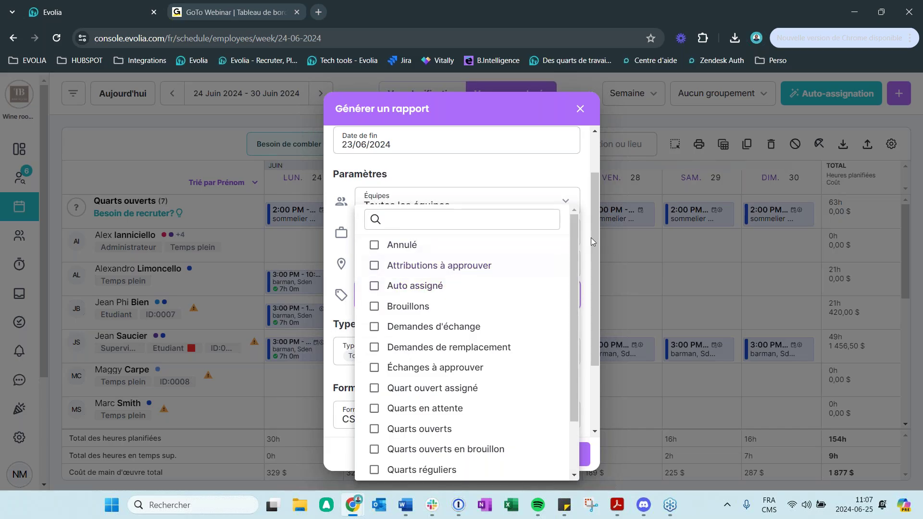
drag(570, 229, 572, 246)
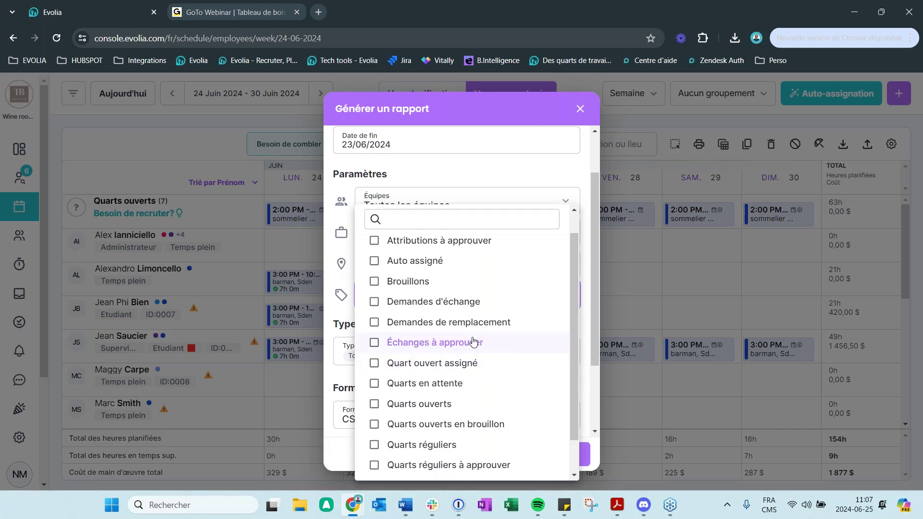
scroll(472, 342, down, 1)
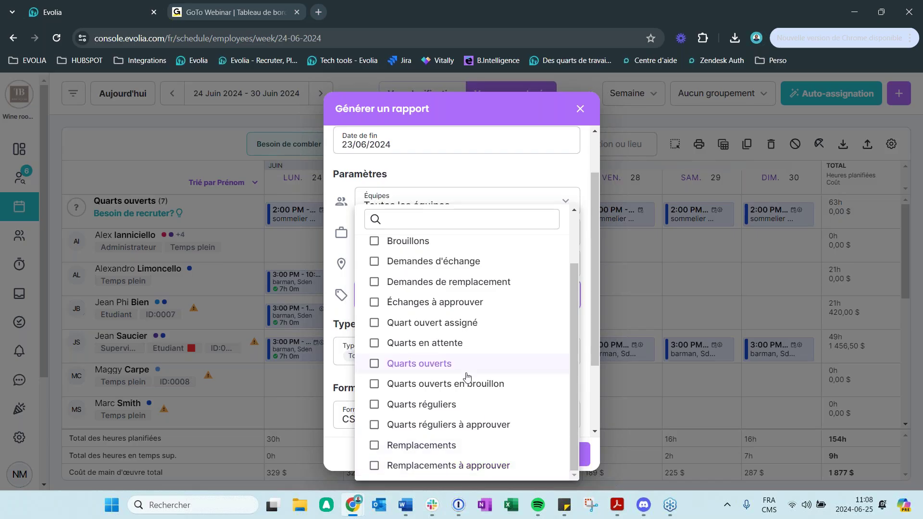
click(420, 407)
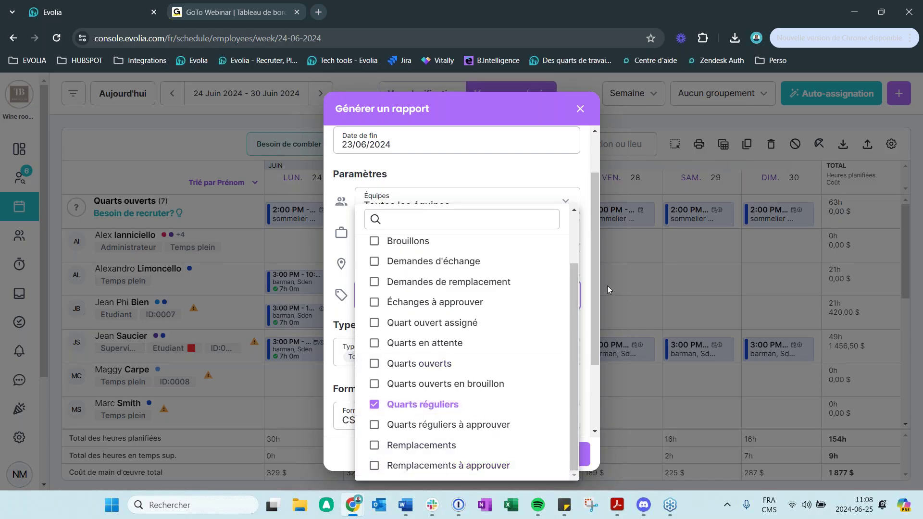
click(530, 187)
Check the report's settings and examine the available report types without changing the selection
scroll(513, 237, up, 1)
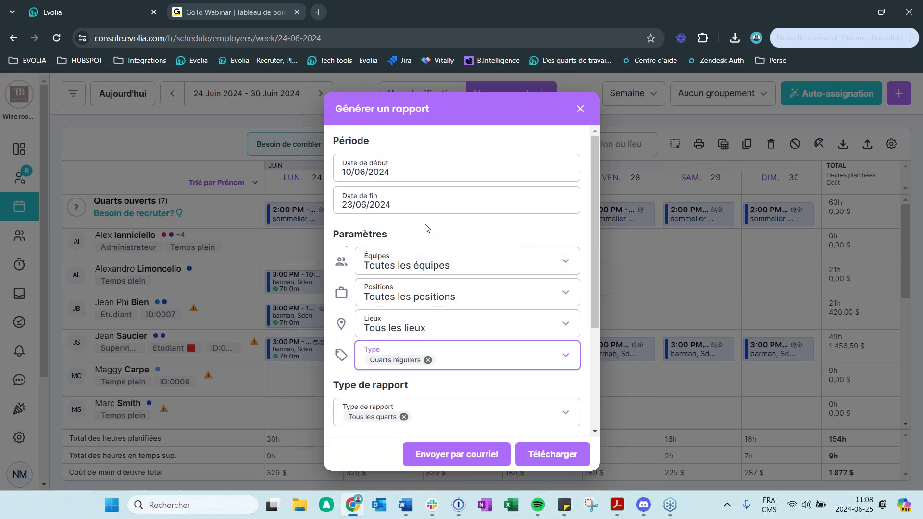
scroll(451, 247, down, 2)
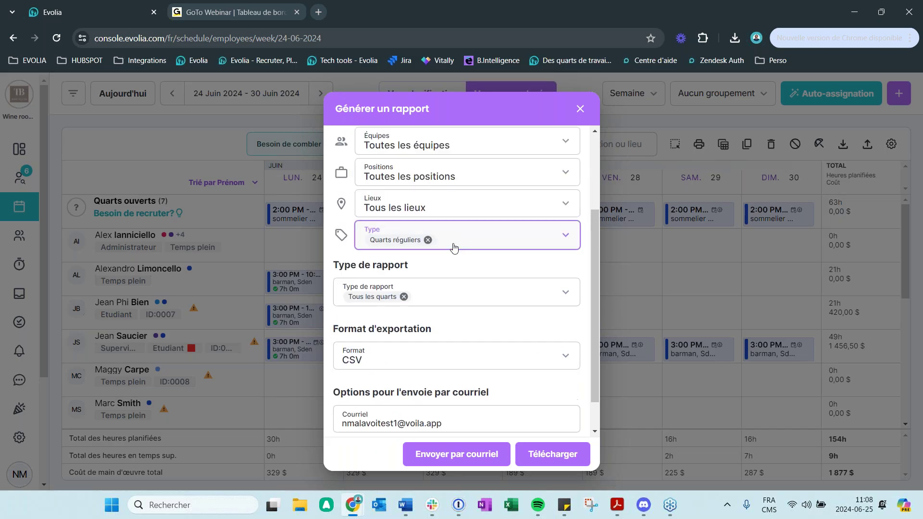
click(434, 299)
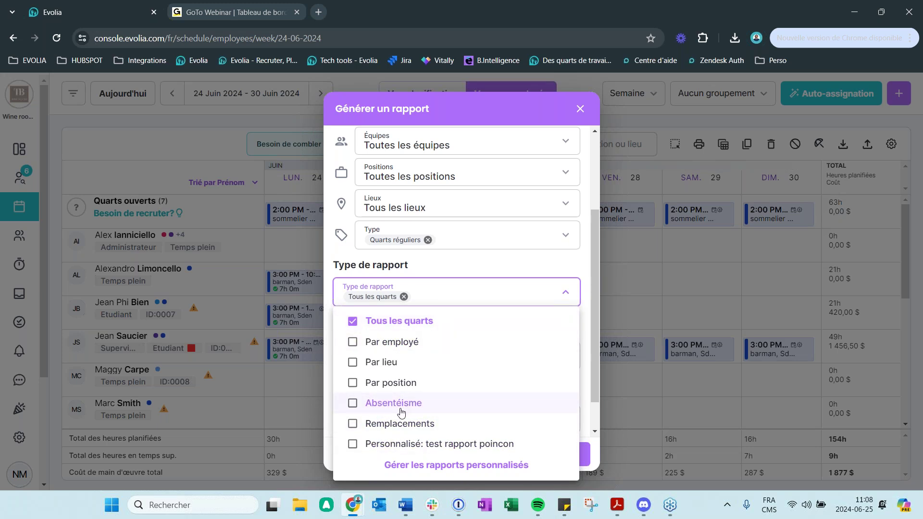
click(464, 271)
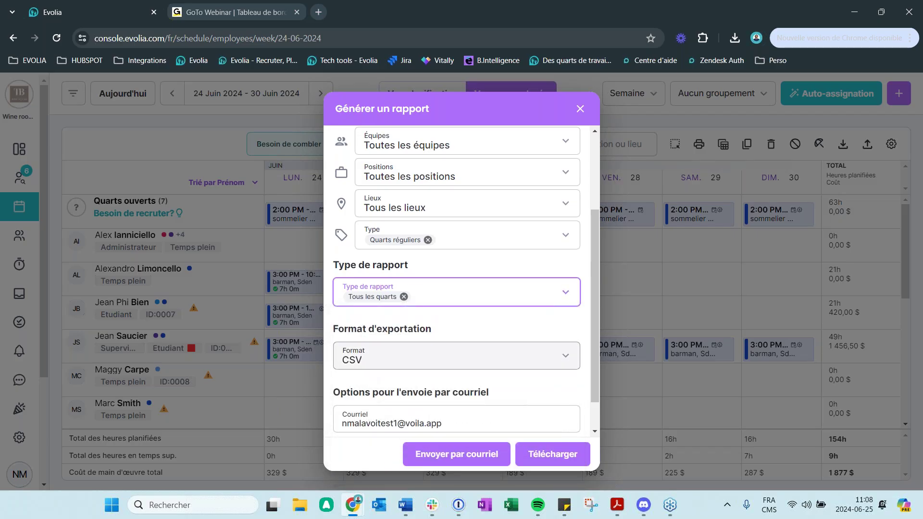
Download the report in Excel format and open the downloaded workbook in Excel
click(376, 366)
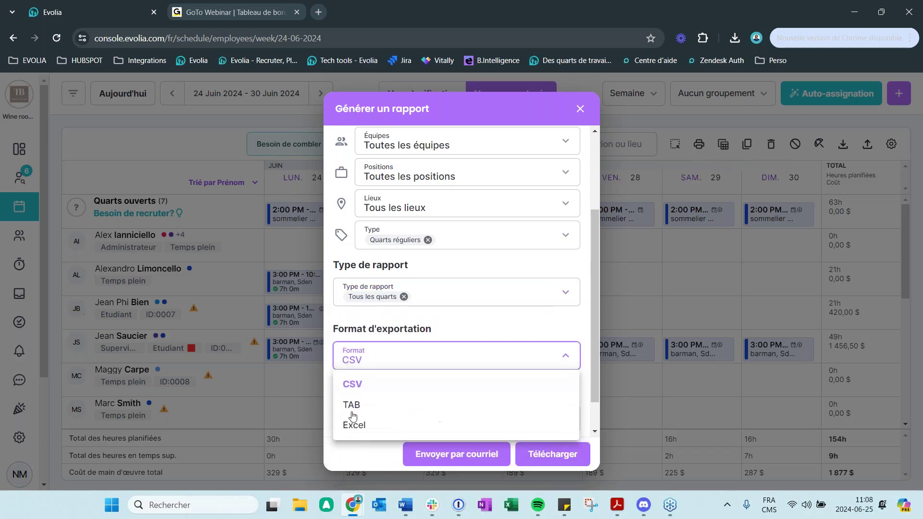
click(370, 428)
click(544, 452)
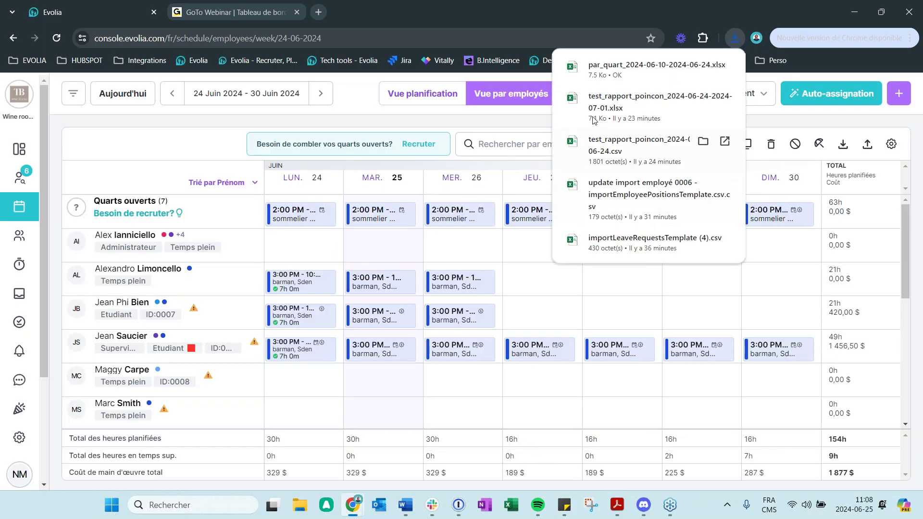
click(627, 73)
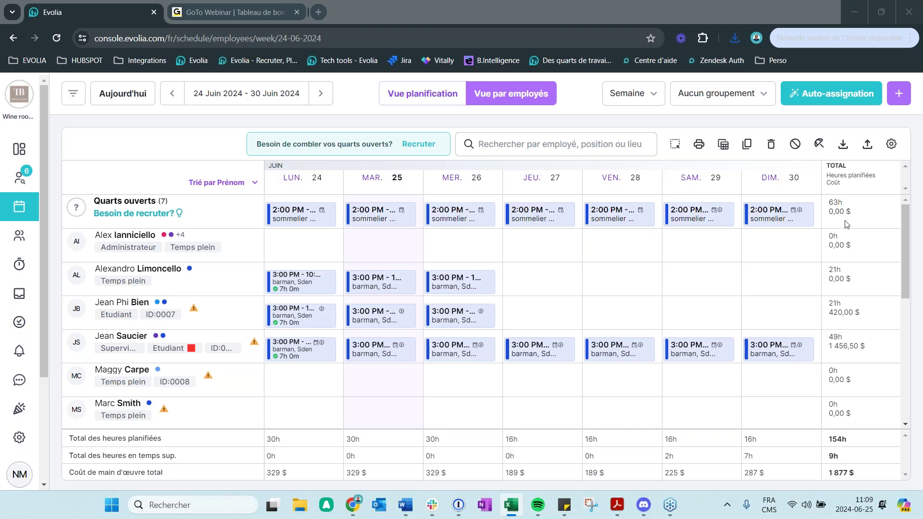
drag(778, 303, 294, 3)
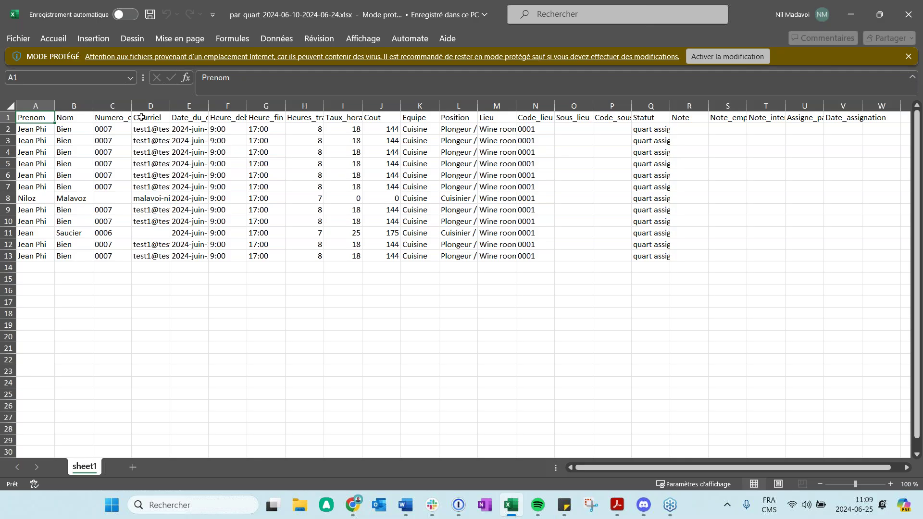
Widen the employee number, e-mail, shift date, start time, status and location columns to read the exported shifts, and close the workbook
drag(170, 106, 305, 105)
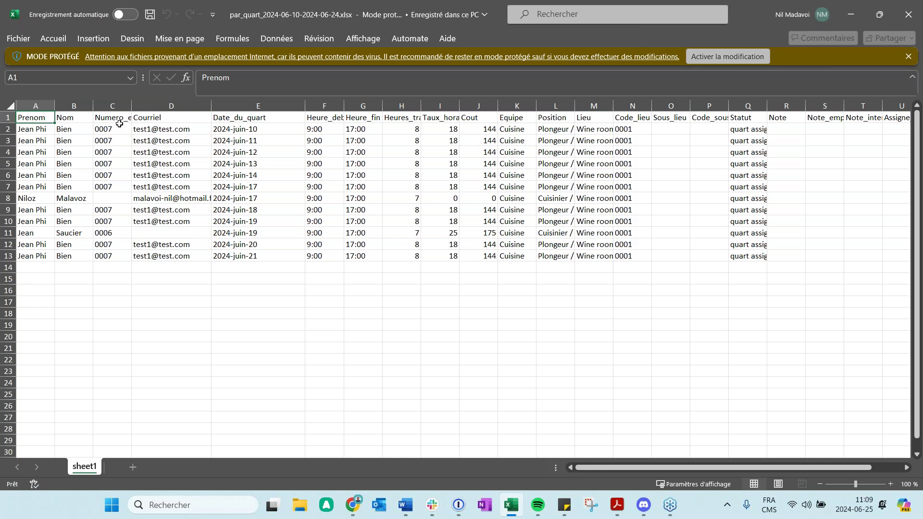
drag(131, 106, 169, 106)
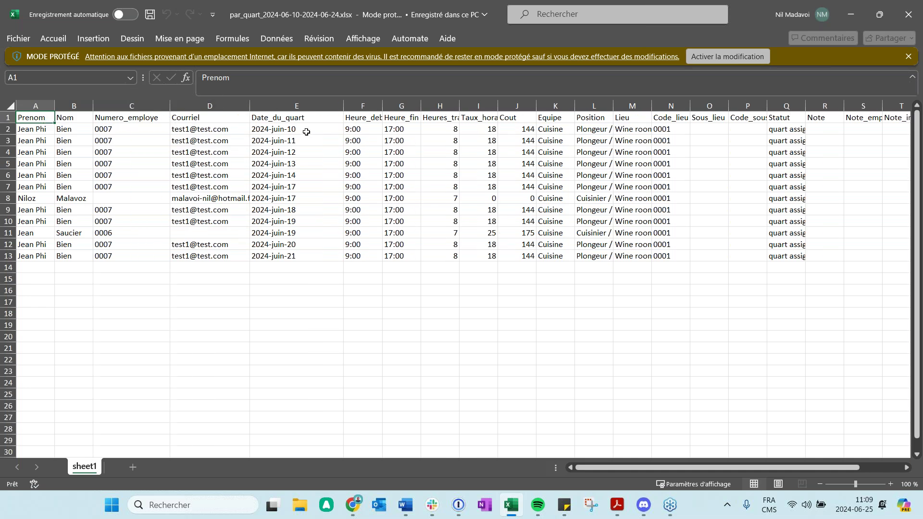
drag(383, 114, 411, 113)
drag(620, 468, 631, 466)
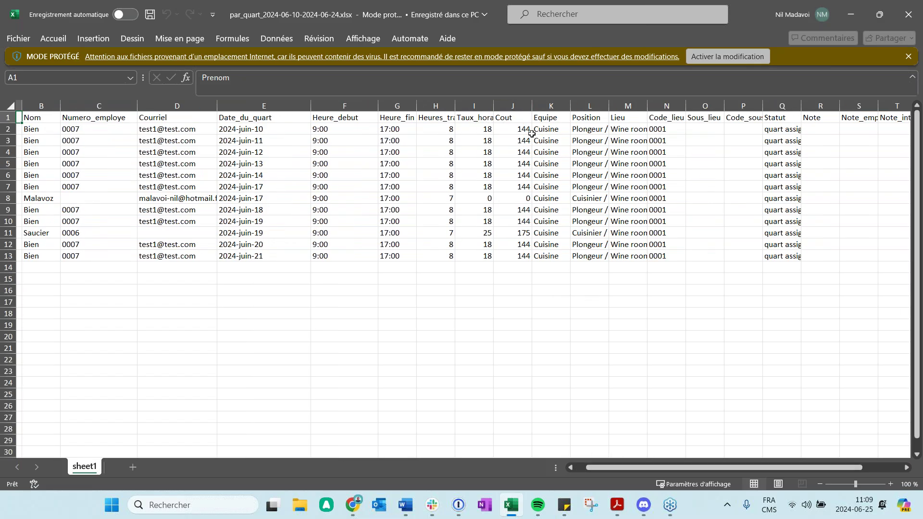
drag(802, 107, 846, 111)
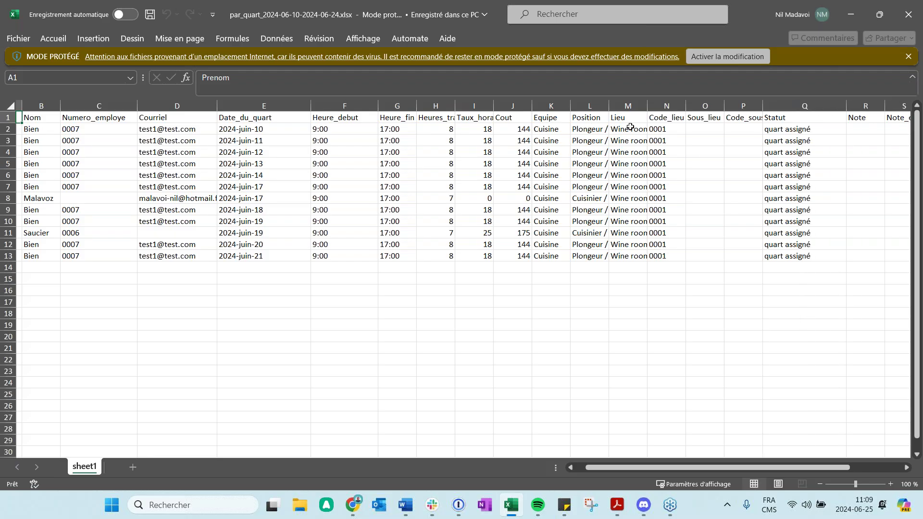
drag(647, 107, 666, 108)
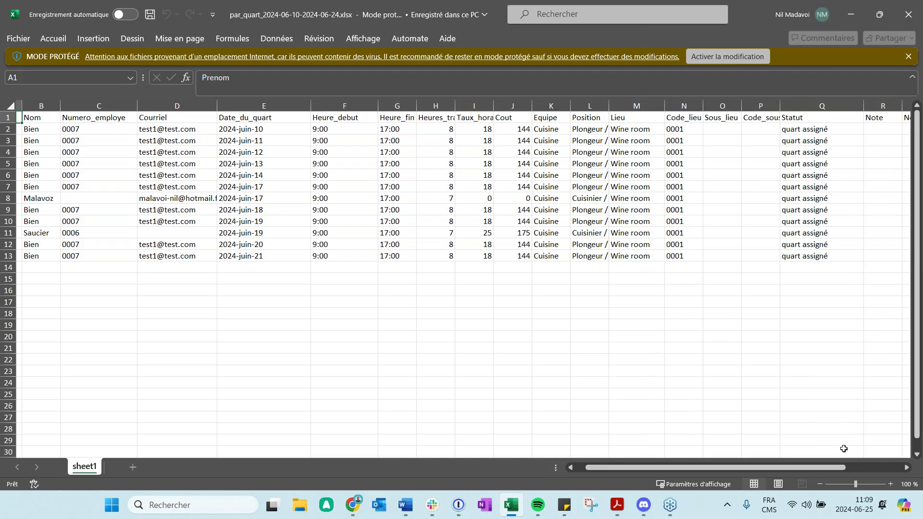
drag(832, 470, 853, 469)
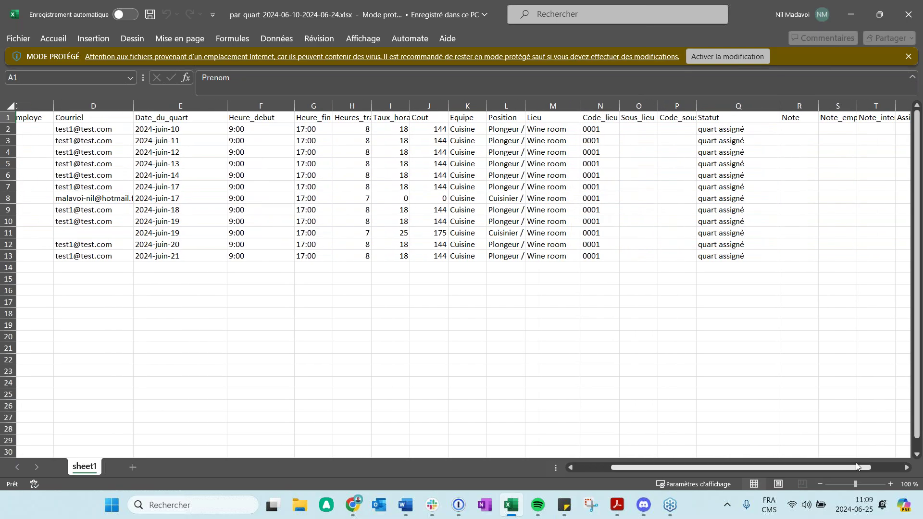
click(915, 14)
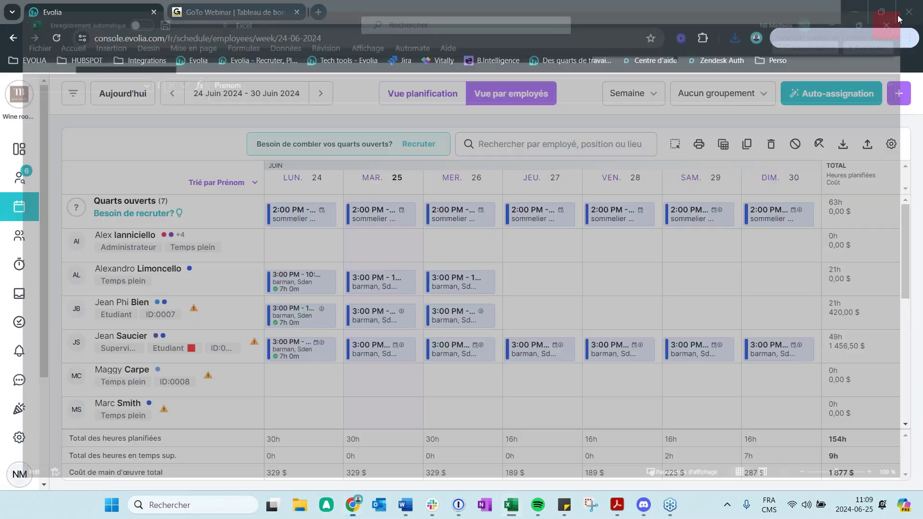
Start a new schedule report export and remove Tous les quarts from its report type
click(845, 148)
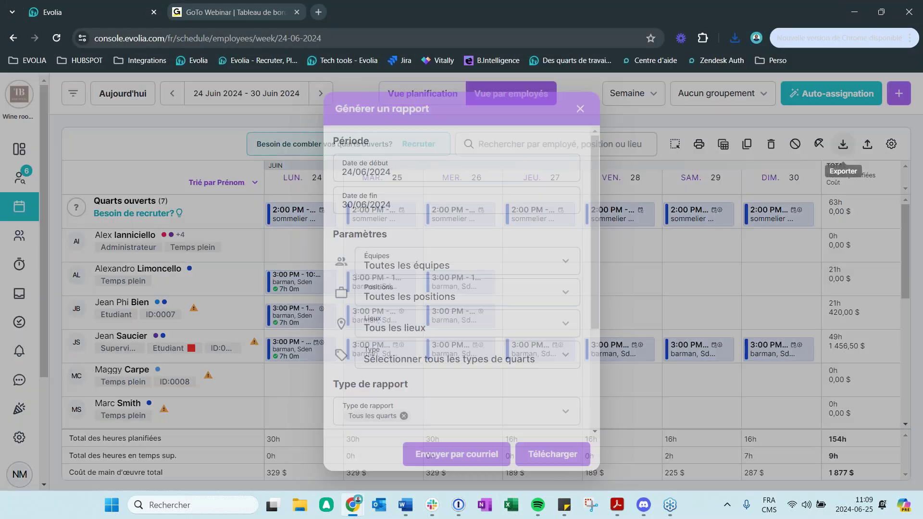
drag(596, 177, 581, 280)
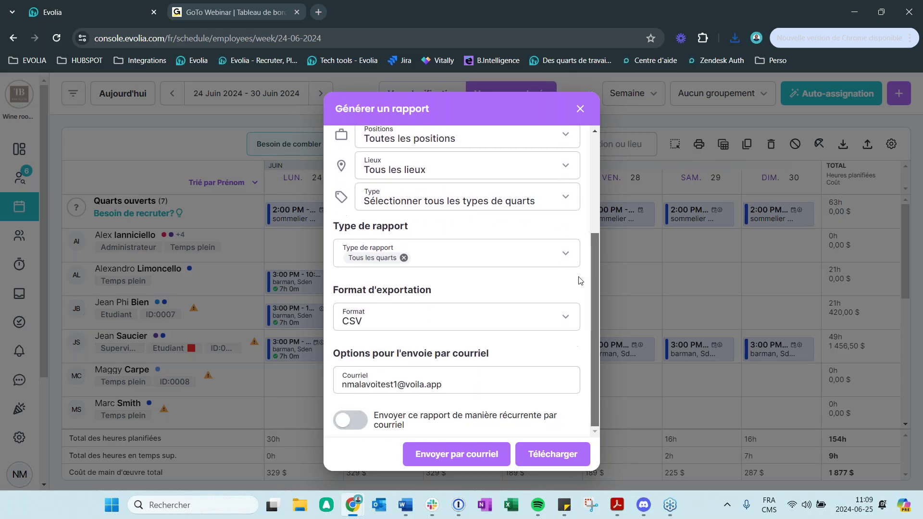
click(403, 260)
click(403, 260)
View the list of custom reports from the report type choices and close it
click(425, 258)
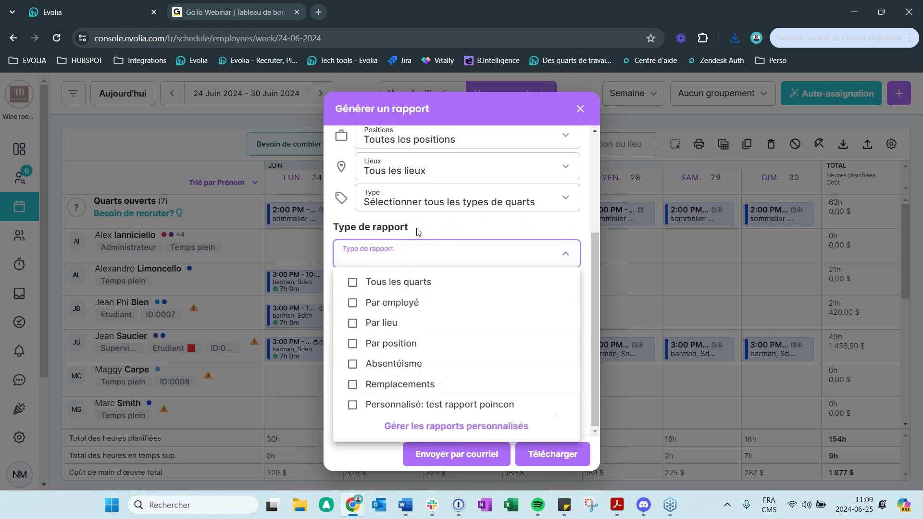
click(432, 428)
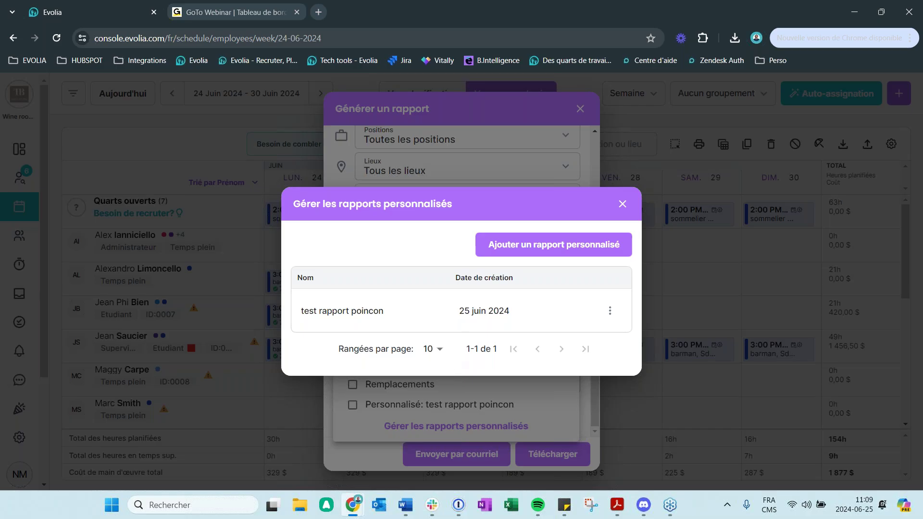
click(623, 204)
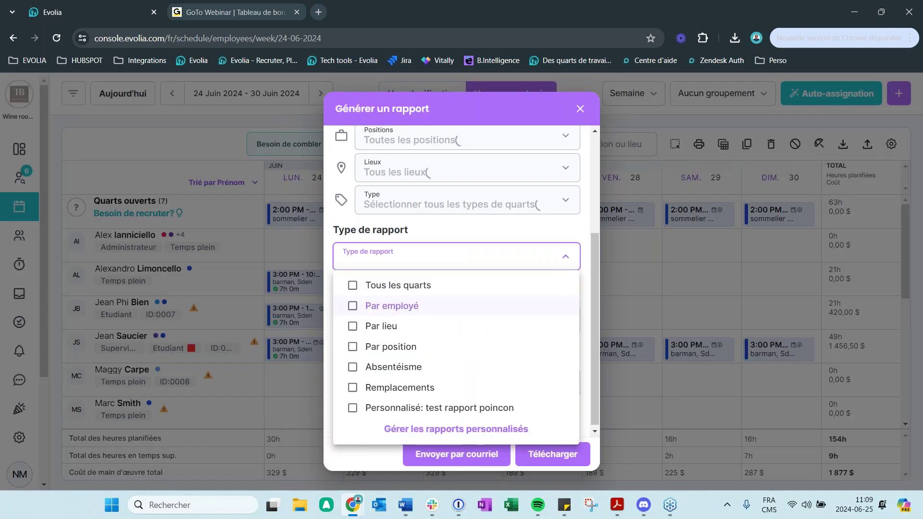
Add a new custom report from the custom report manager and include the employee fields Numero_employe, Prenom and Nom
click(457, 427)
click(561, 247)
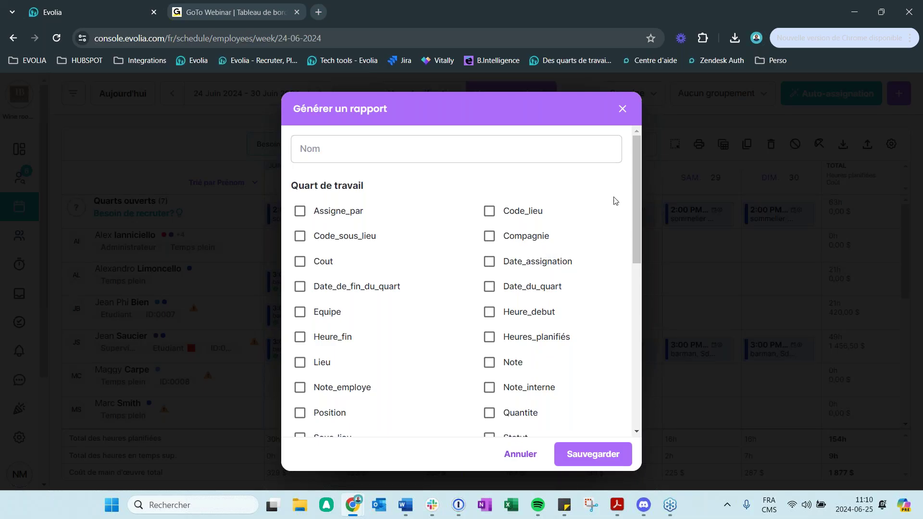
drag(633, 179, 637, 196)
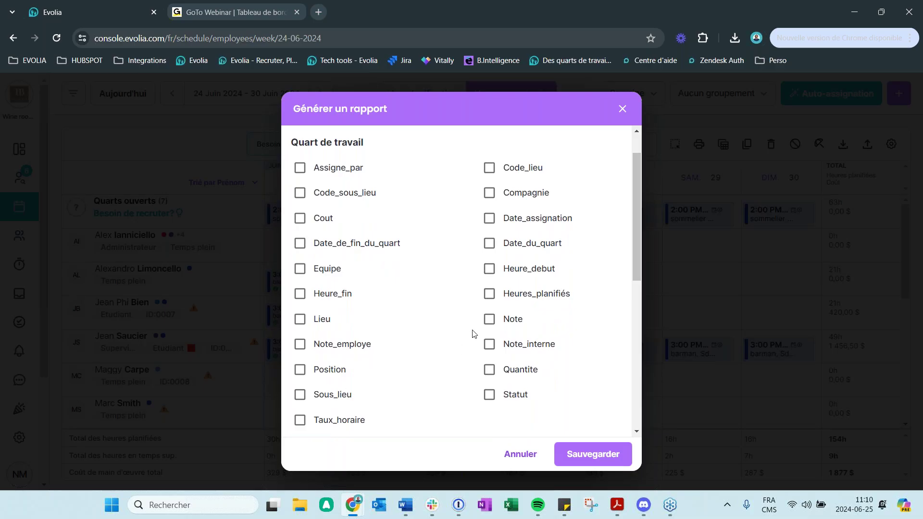
drag(637, 182, 641, 288)
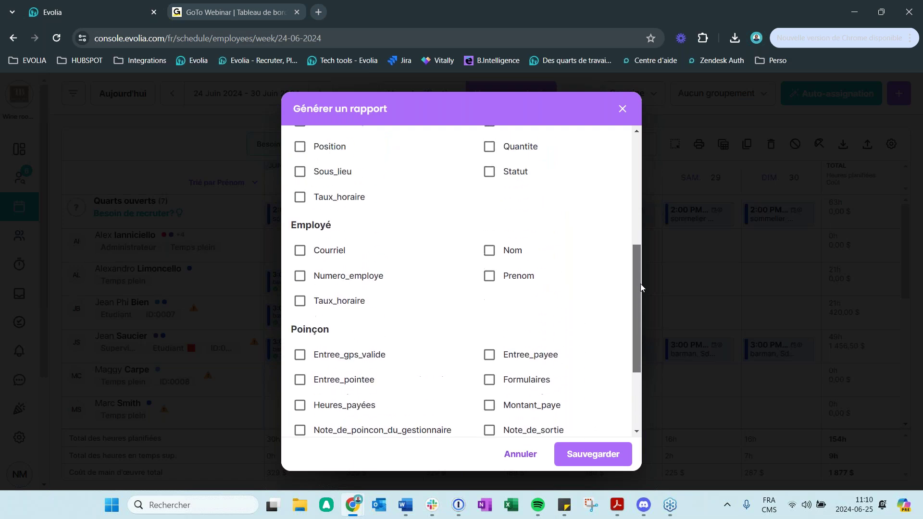
click(314, 282)
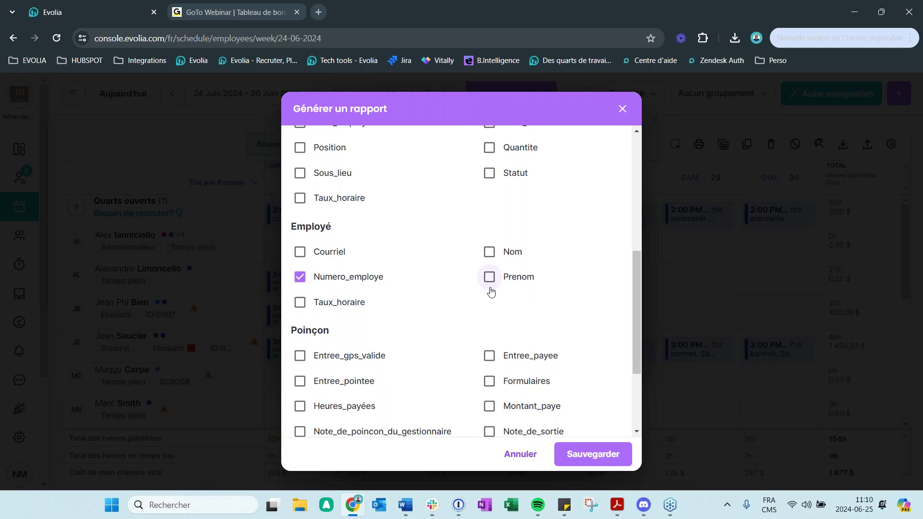
click(489, 277)
click(489, 252)
Include the shift fields Date_du_quart, Date_assignation, Note, Equipe, Position and Lieu in the custom report
drag(633, 302, 640, 214)
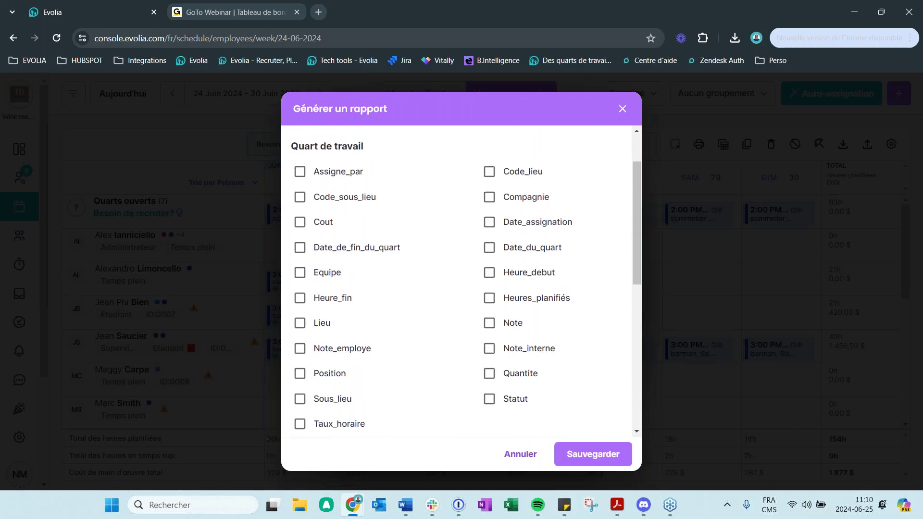
click(489, 247)
click(489, 222)
click(488, 324)
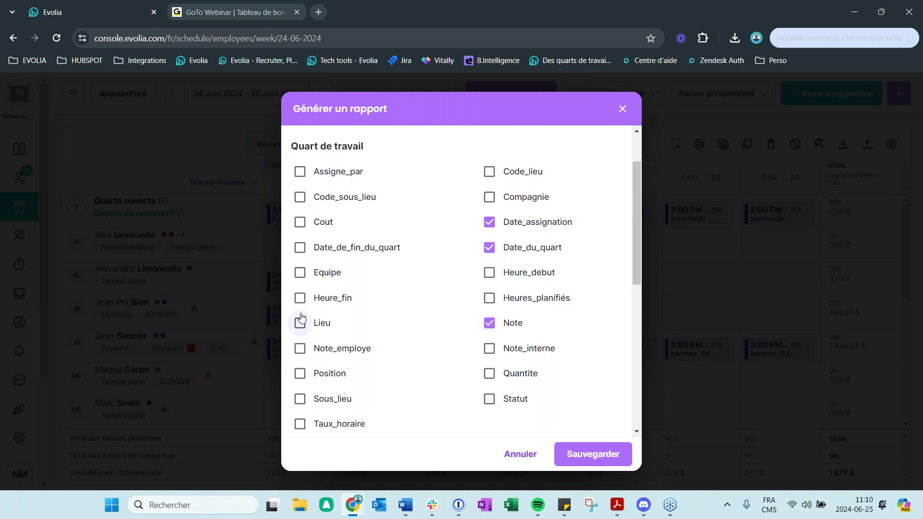
click(299, 272)
click(299, 379)
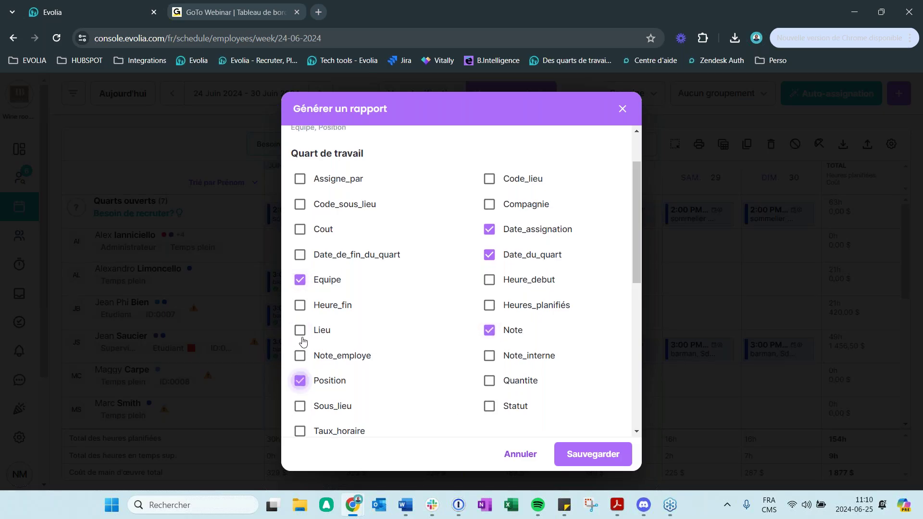
click(300, 331)
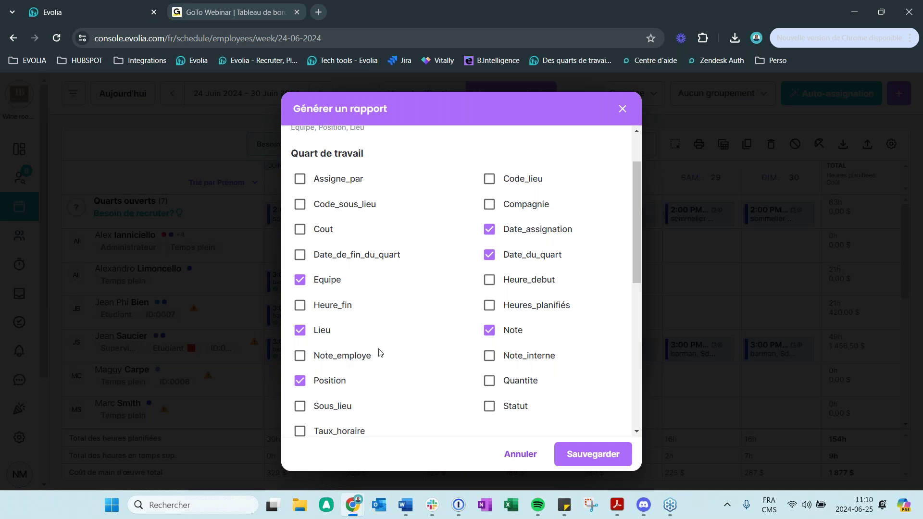
Check the custom report's file header order, save the report under the name test and close the custom report list
scroll(427, 339, up, 2)
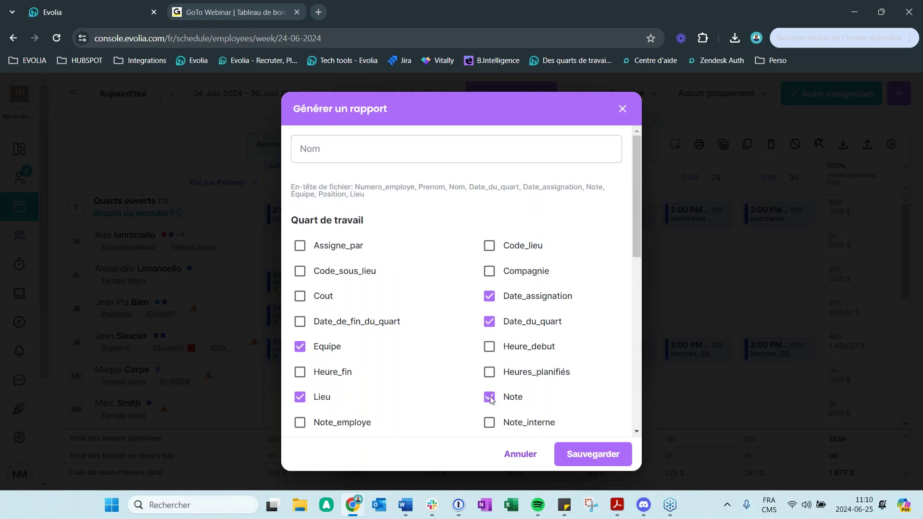
scroll(423, 373, down, 3)
scroll(423, 372, up, 3)
scroll(468, 351, down, 2)
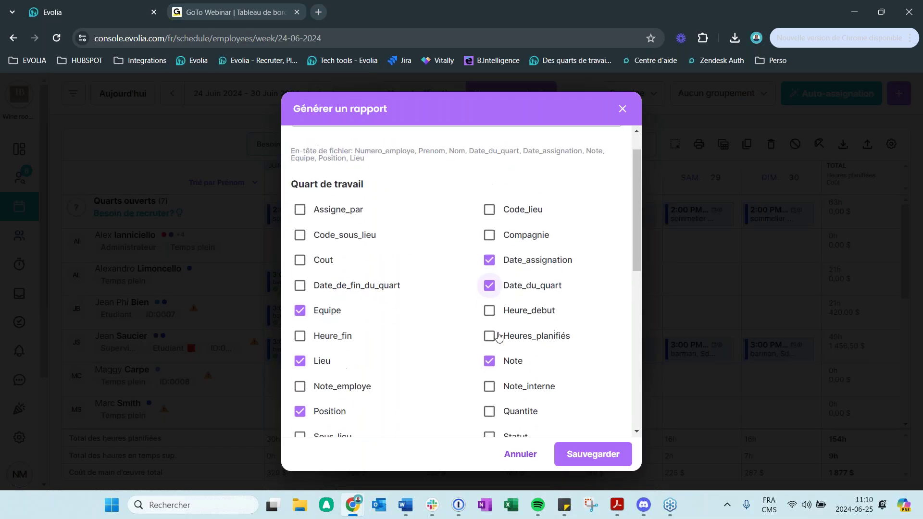
scroll(471, 359, up, 2)
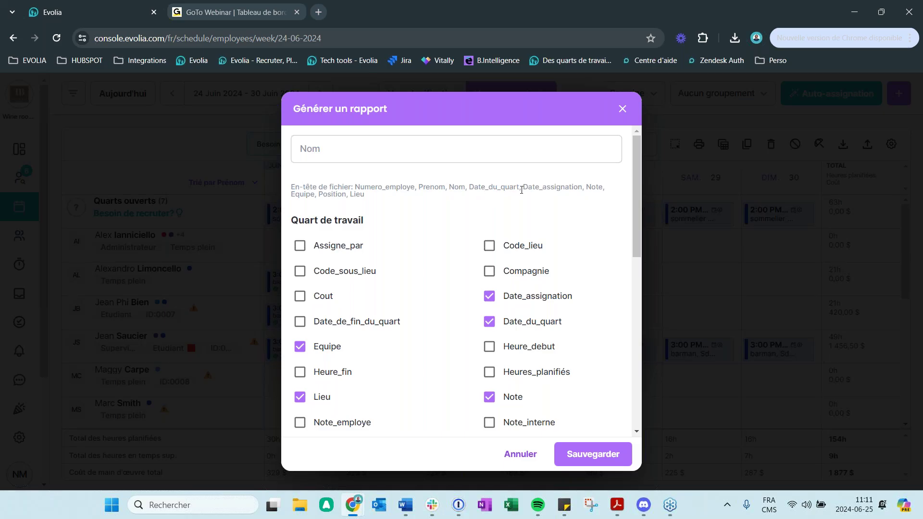
click(339, 157)
text(test)
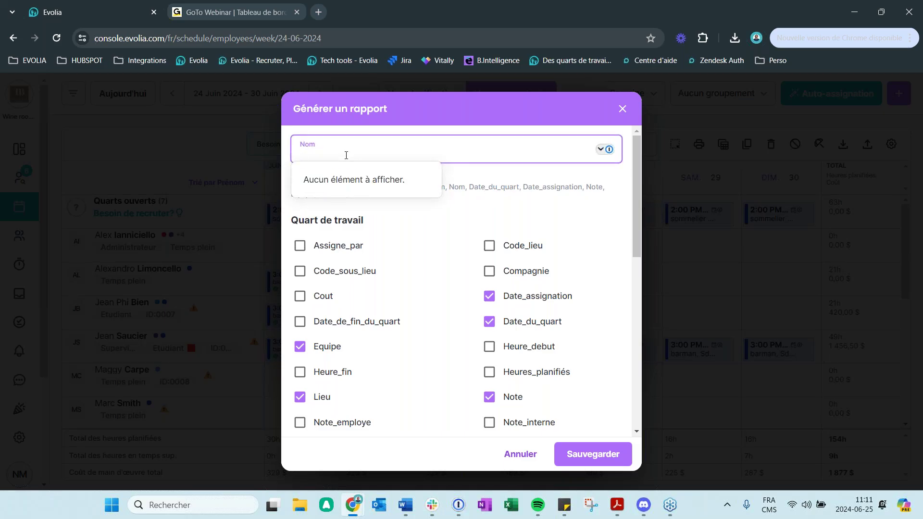
click(604, 465)
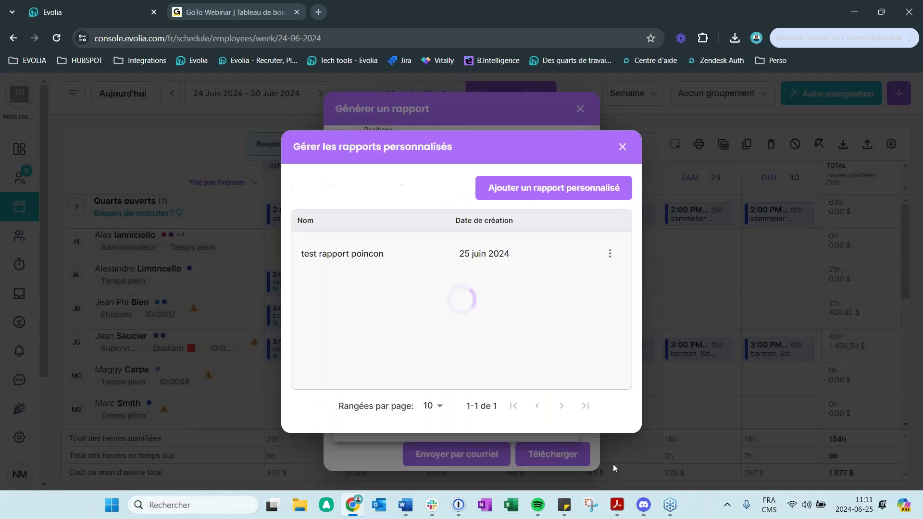
click(622, 182)
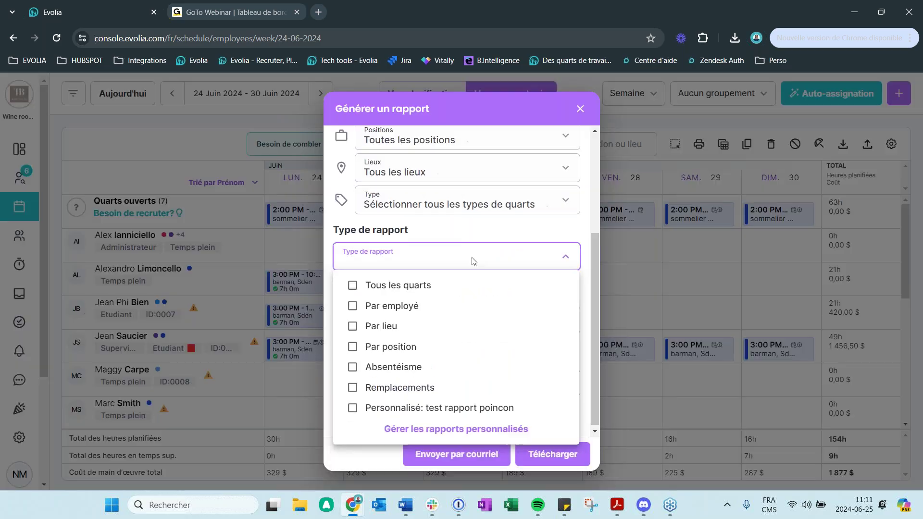
Choose Personnalisé: test as the only report type and download the report in Excel format
click(406, 427)
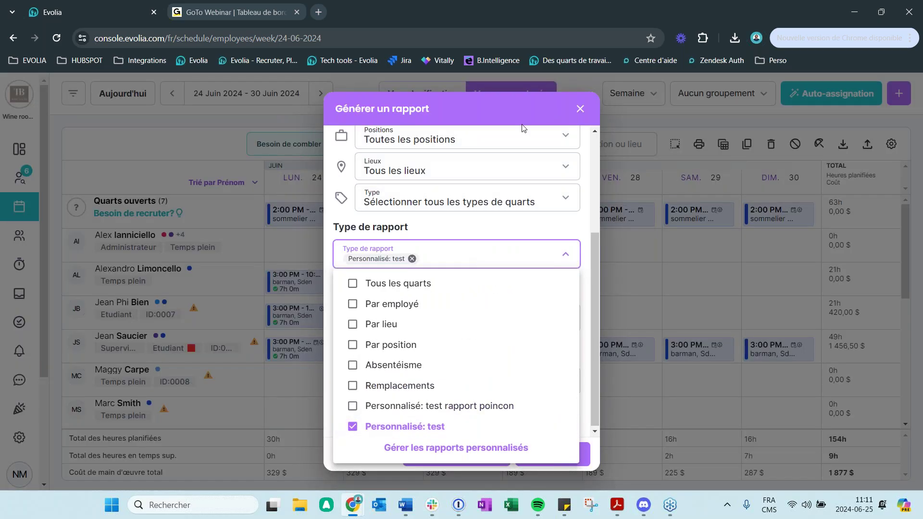
click(493, 247)
click(411, 321)
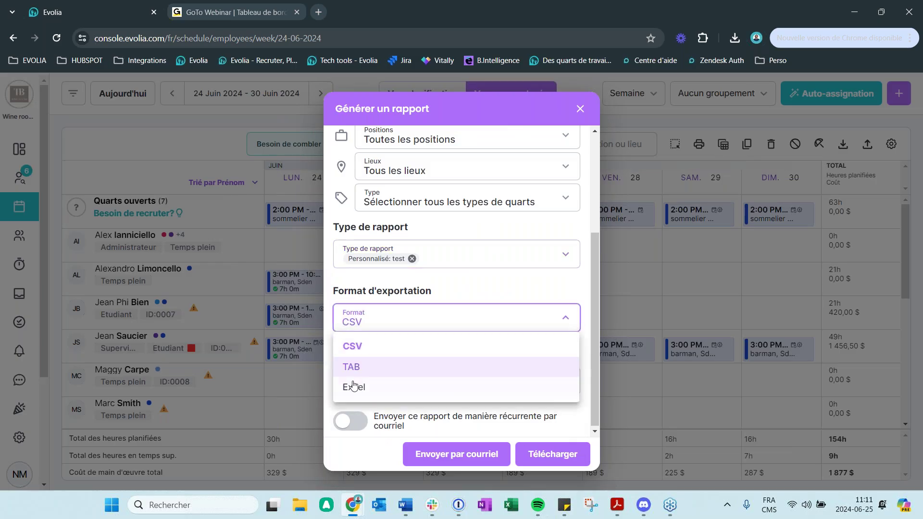
click(351, 387)
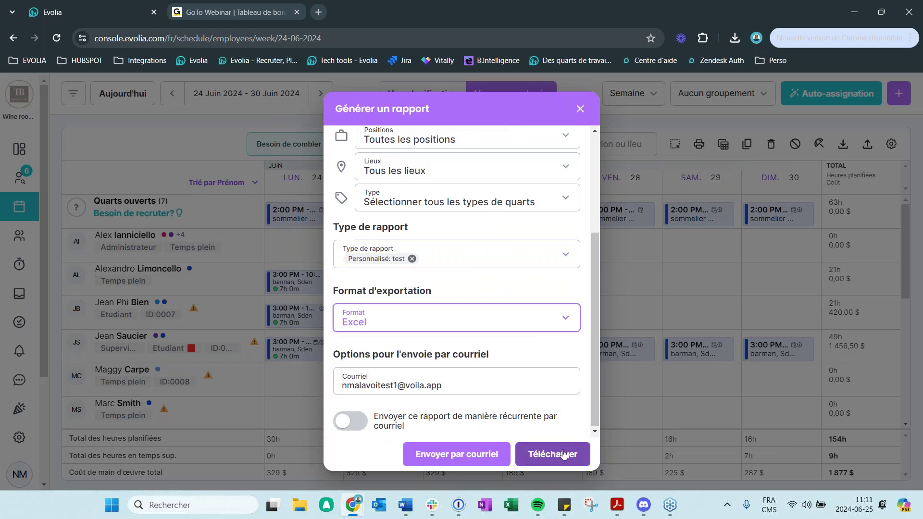
click(563, 457)
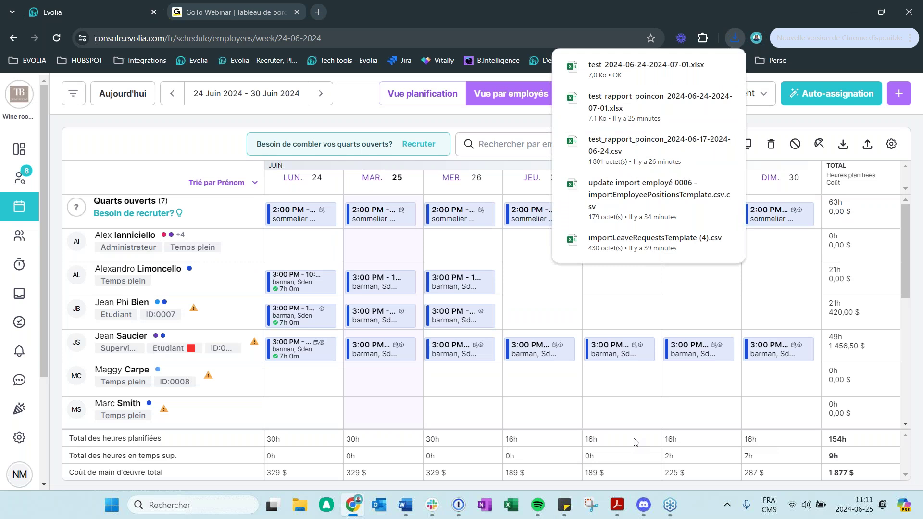
click(628, 71)
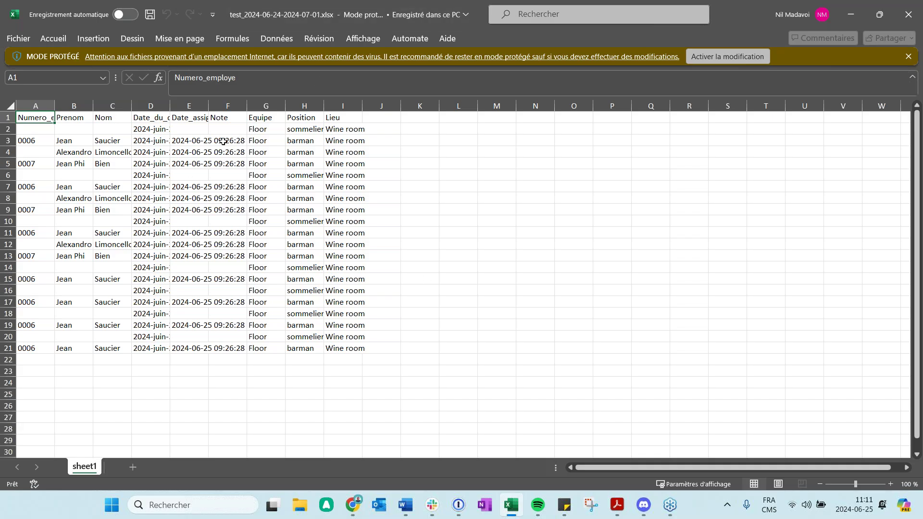
drag(170, 106, 364, 106)
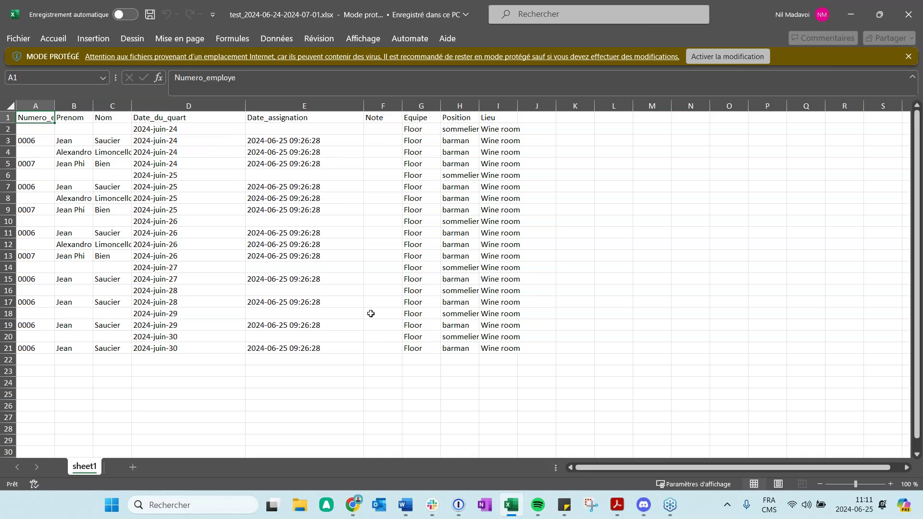
click(897, 24)
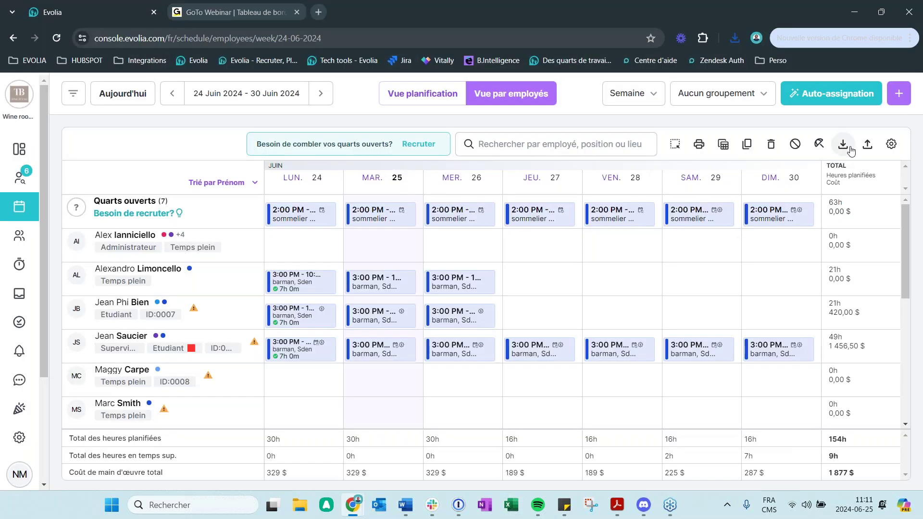
Start a new schedule report export with recurring e-mail delivery repeated Chaque semaine le lundi, and view the period choices, keeping Jour précédent
click(843, 145)
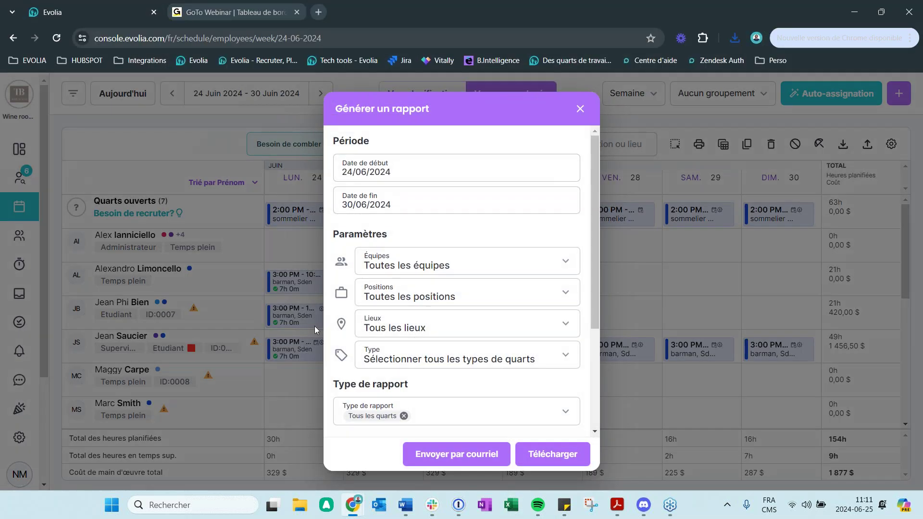
scroll(542, 374, down, 3)
scroll(355, 356, down, 1)
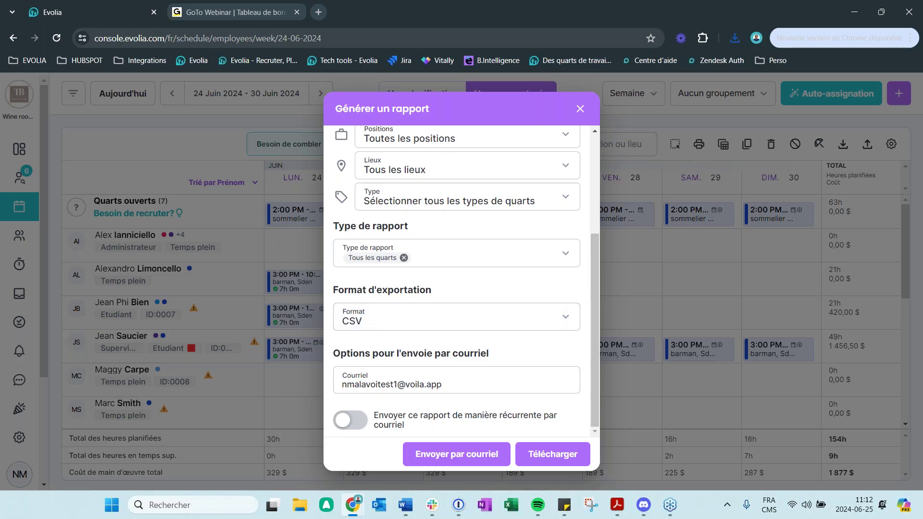
click(351, 421)
scroll(402, 385, down, 2)
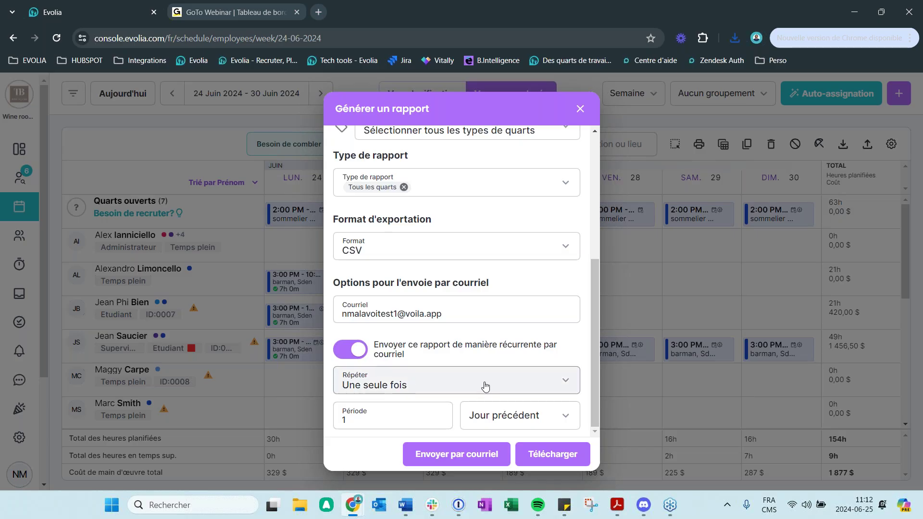
click(486, 387)
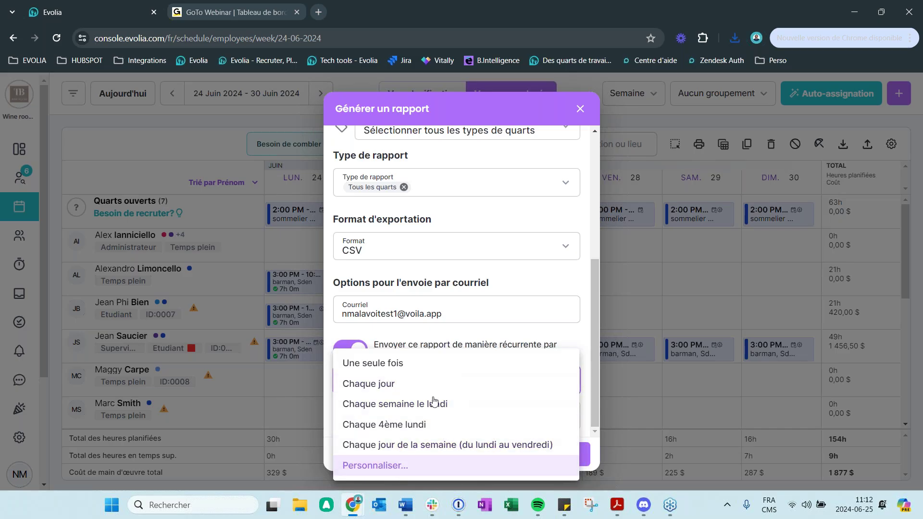
click(435, 404)
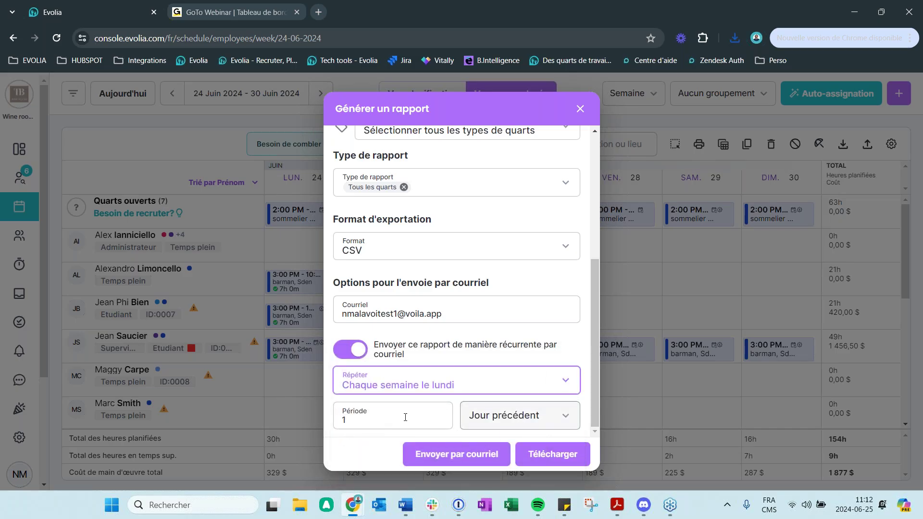
click(485, 423)
click(471, 416)
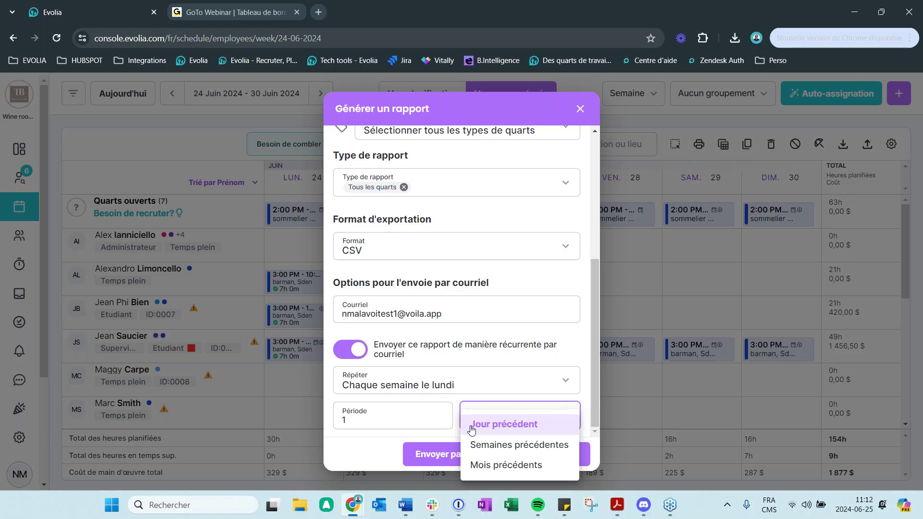
click(421, 400)
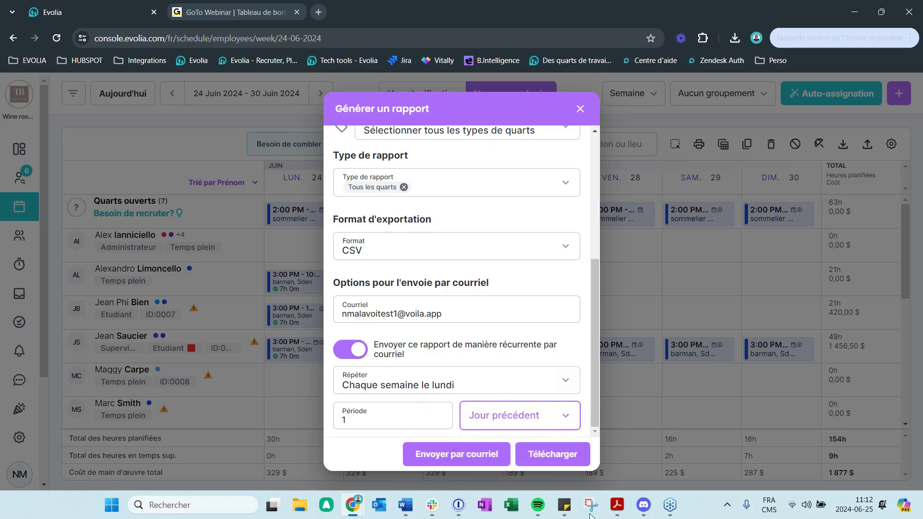
Remove Tous les quarts from the report type, view the available report types and close the report dialog without exporting
scroll(460, 424, up, 3)
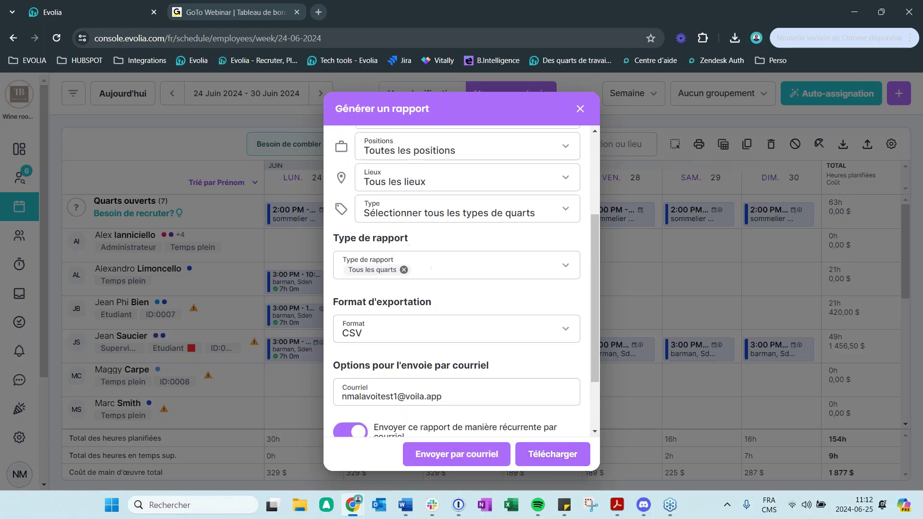
scroll(479, 418, up, 3)
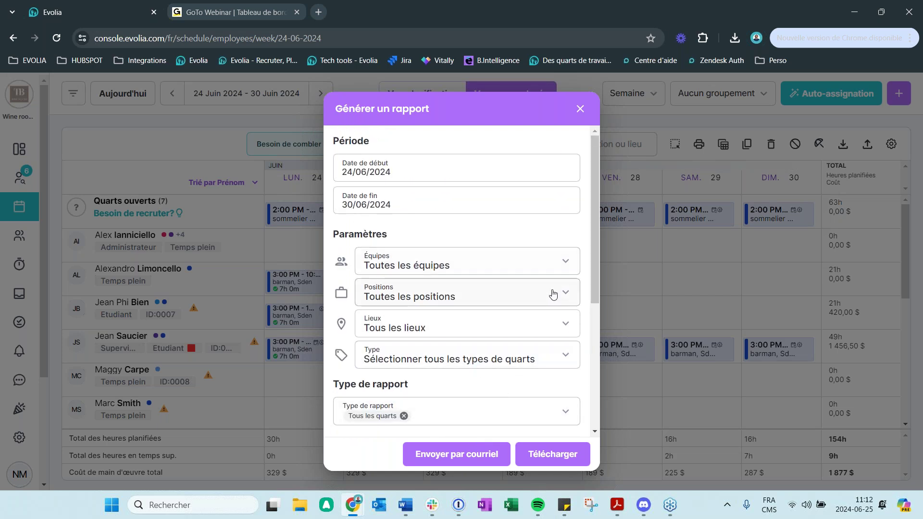
scroll(552, 295, down, 3)
click(404, 296)
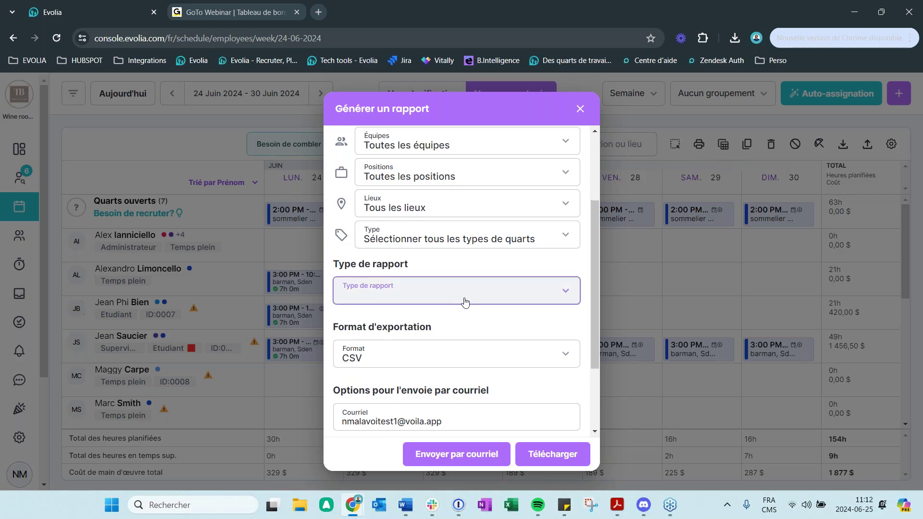
click(445, 301)
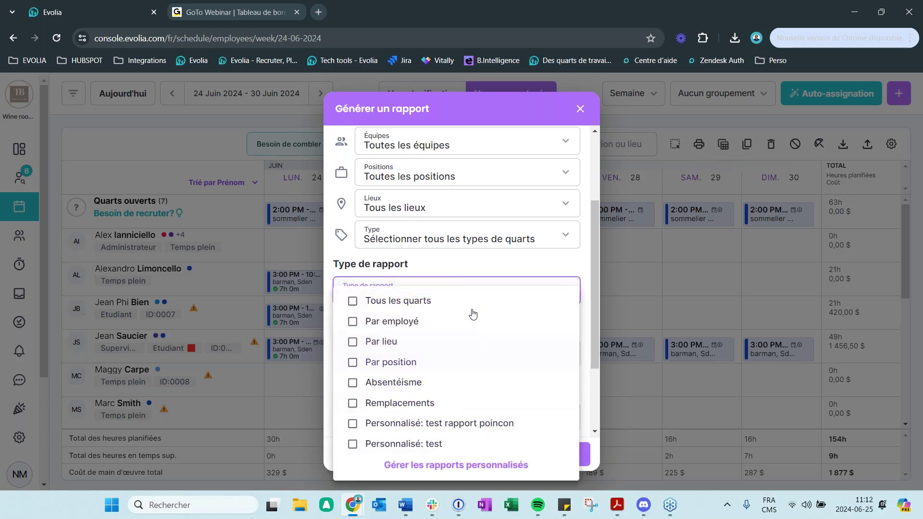
click(503, 116)
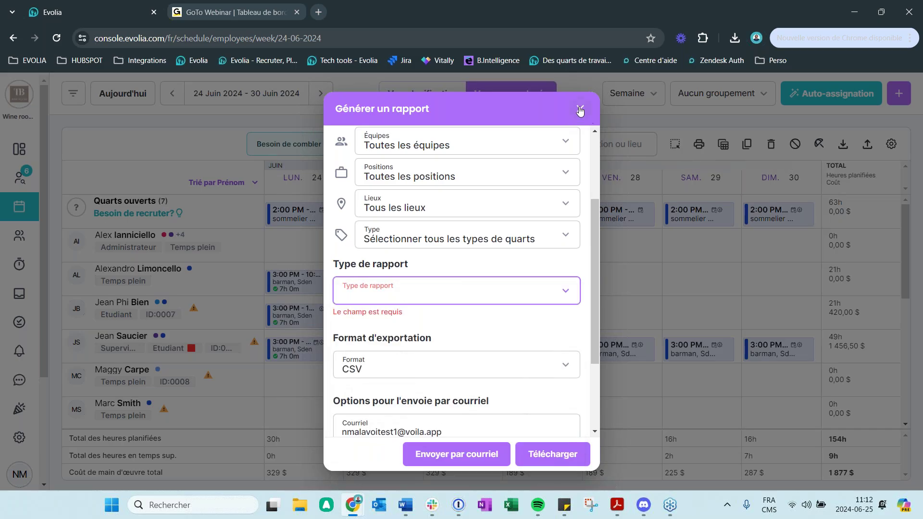
click(580, 108)
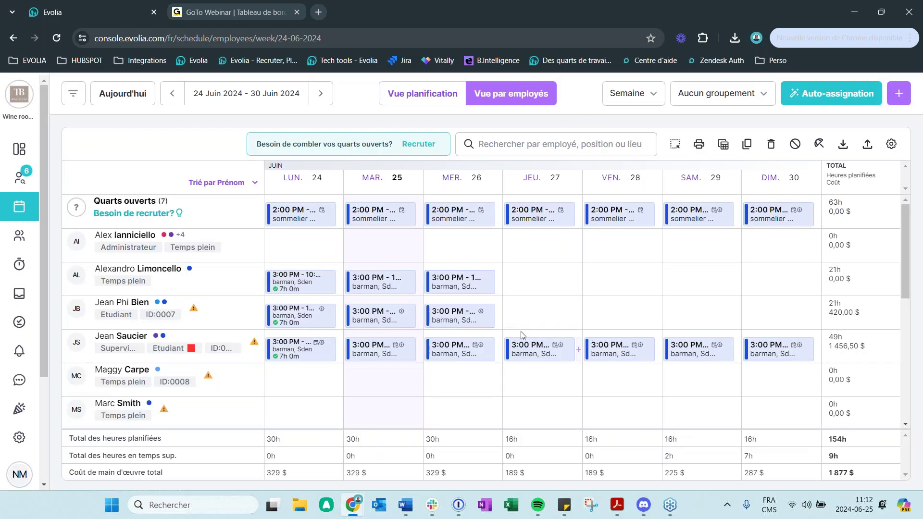
Start importing shifts into the schedule, download the import template file and open it in Excel
click(868, 154)
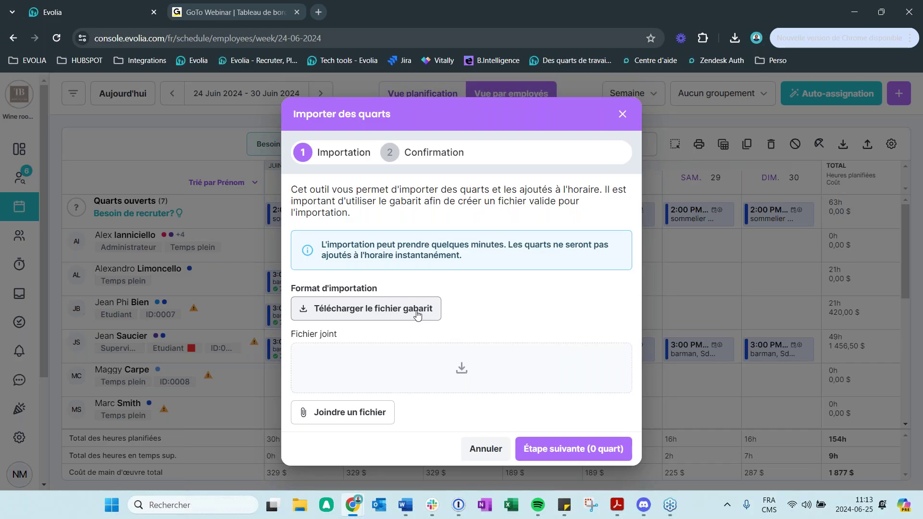
click(417, 312)
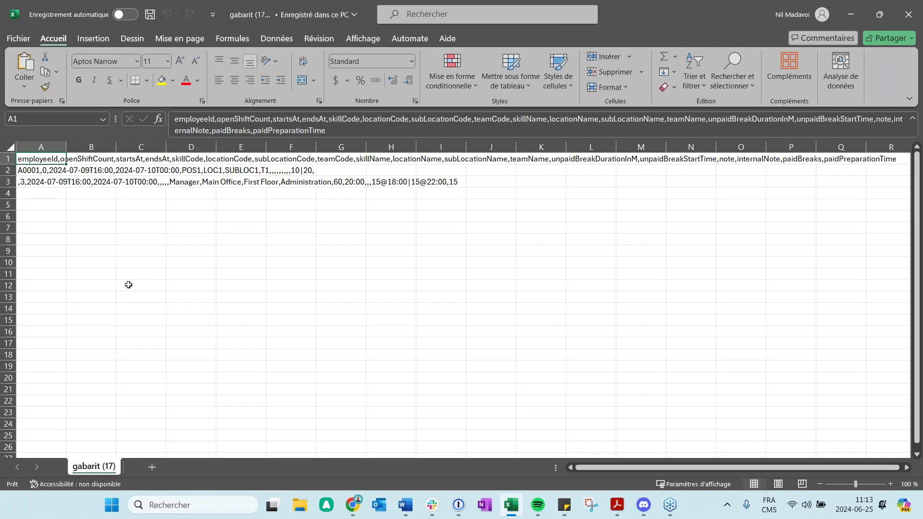
Split column A of the template into separate columns with Convertir, treating the data as Délimité with Virgule added as a separator
click(54, 148)
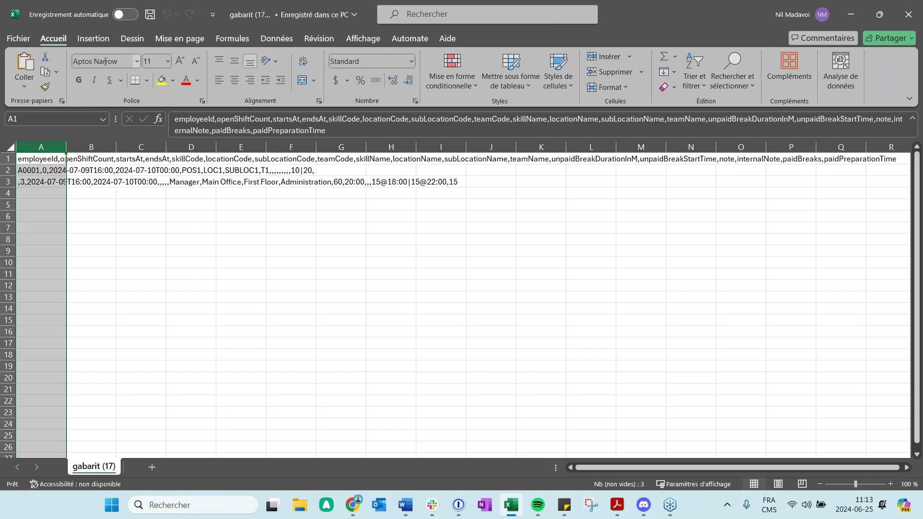
click(272, 41)
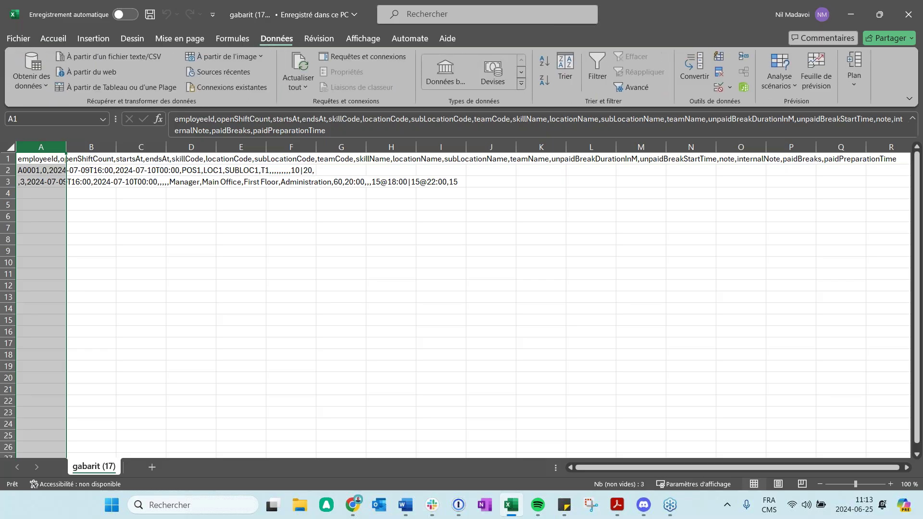
click(688, 79)
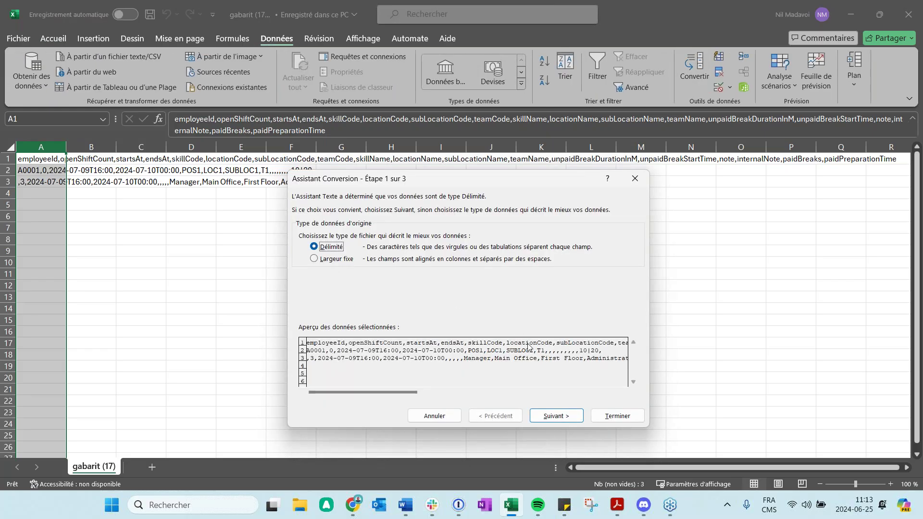
click(560, 419)
click(302, 257)
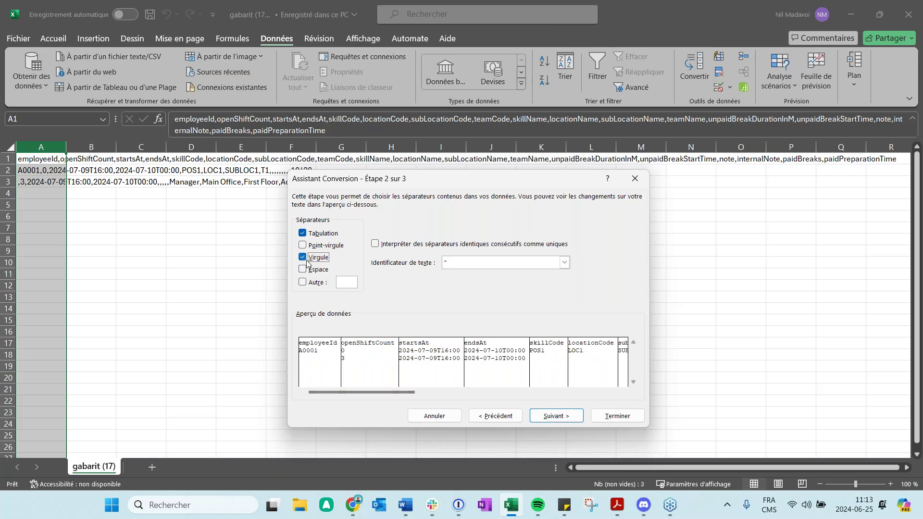
click(558, 416)
click(617, 416)
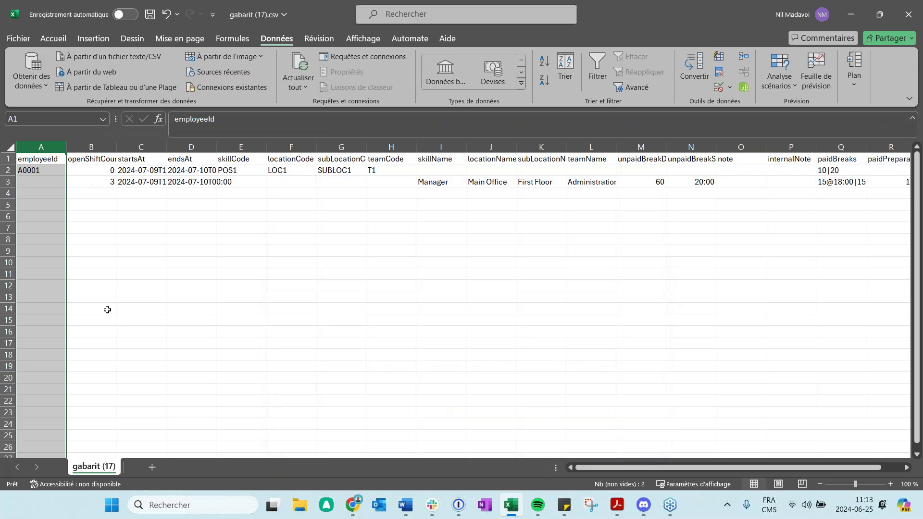
click(106, 309)
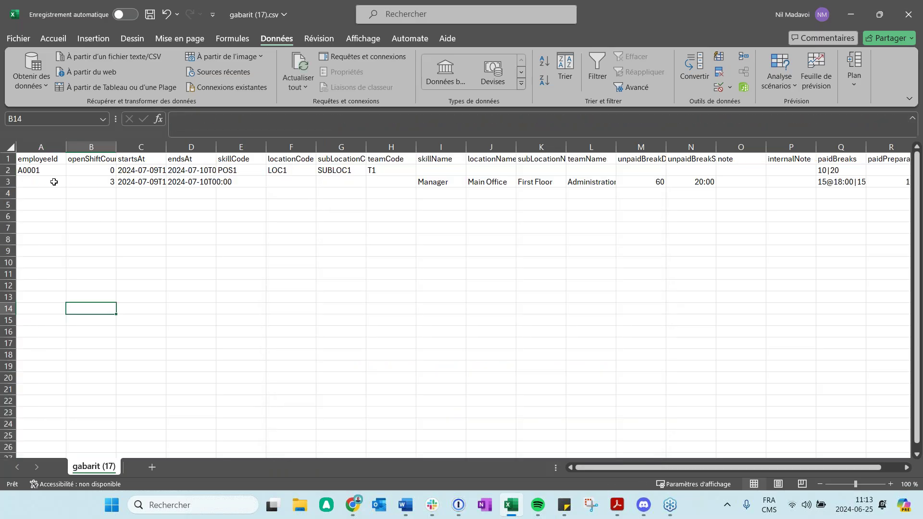
Review the employeeId, startsAt and endsAt values in row 2, widening the startsAt and endsAt columns to read them
click(51, 173)
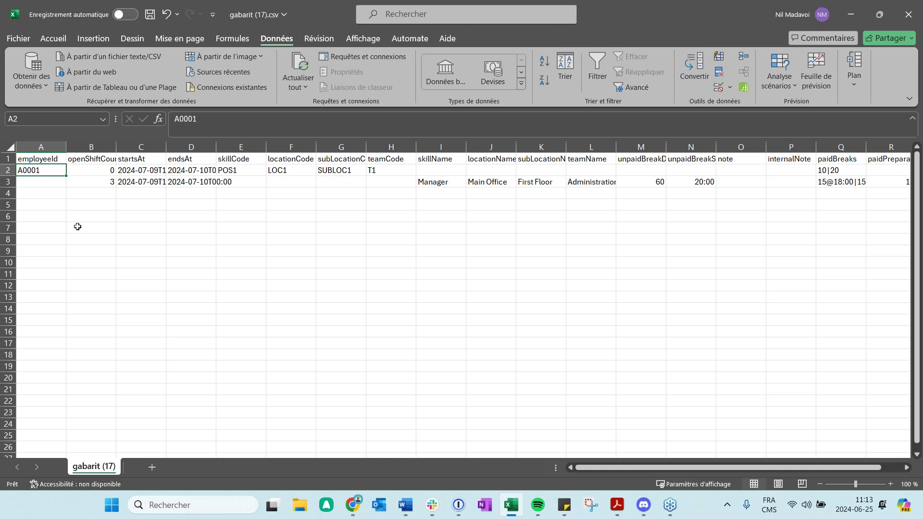
double_click(166, 147)
click(150, 171)
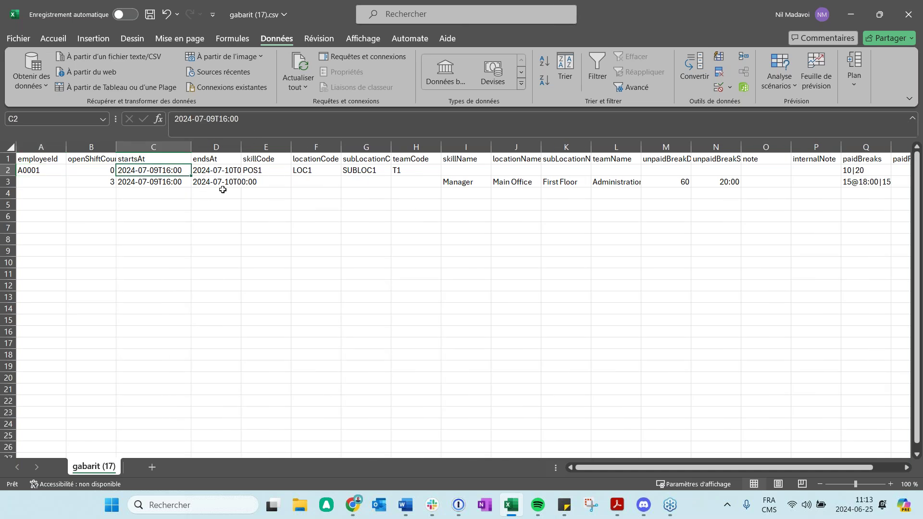
click(218, 174)
drag(242, 147, 261, 147)
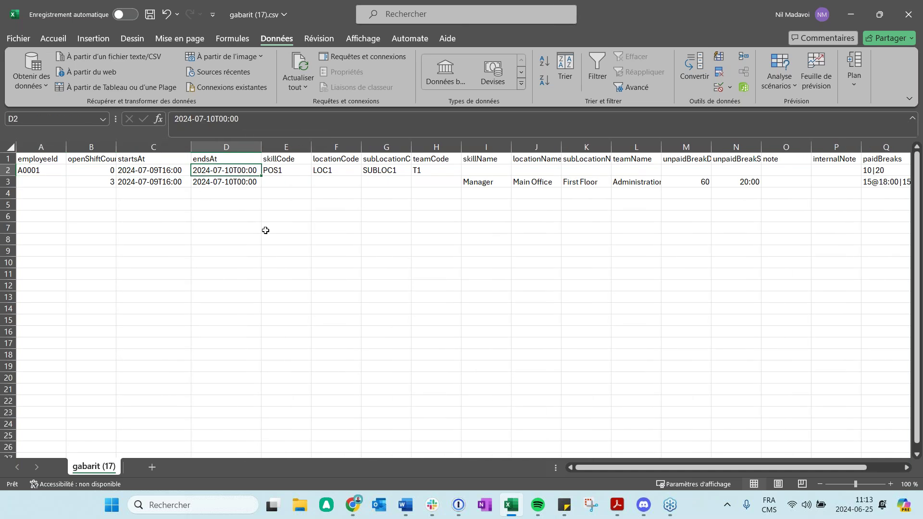
Examine the skillCode, locationCode, subLocationCode and teamCode entries in row 2, through to skillName
key(Right)
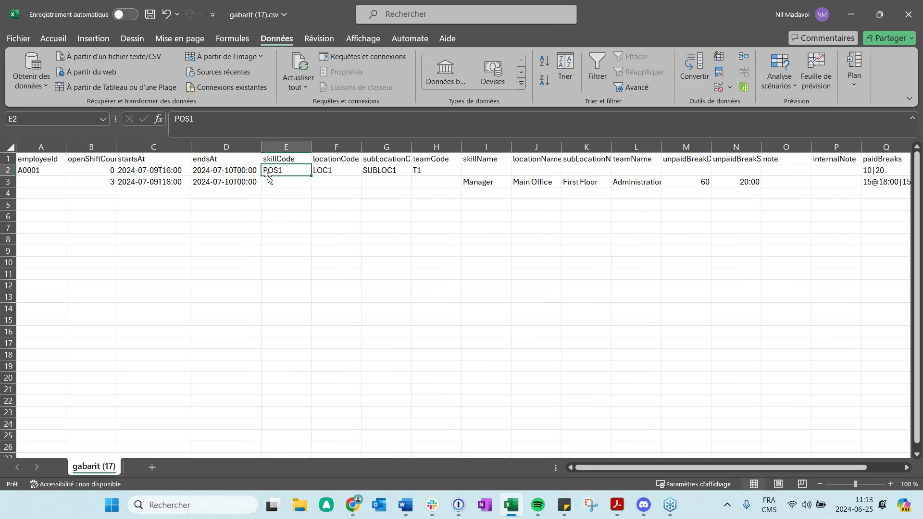
key(Right)
key(Right)
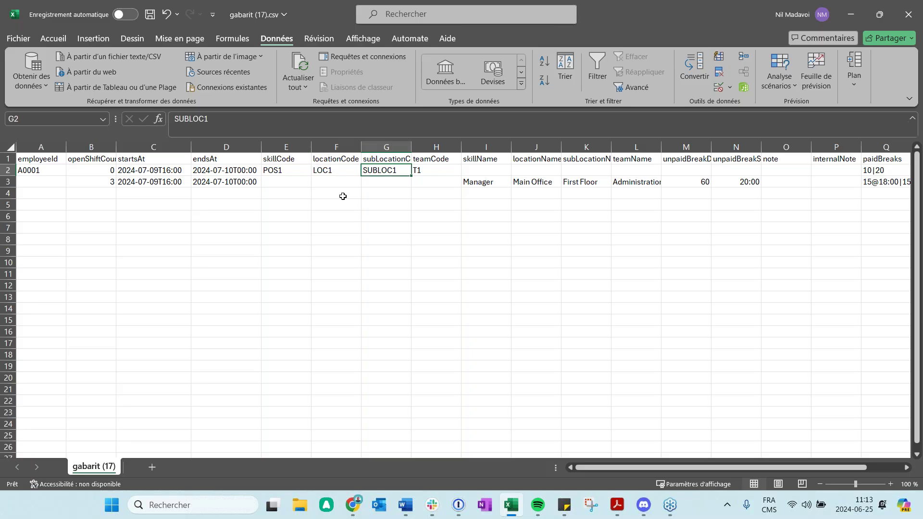
key(Right)
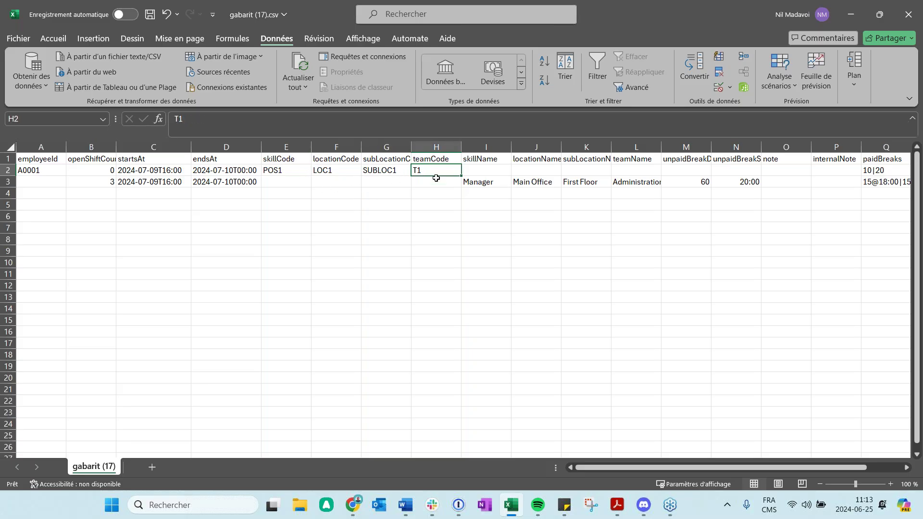
key(Right)
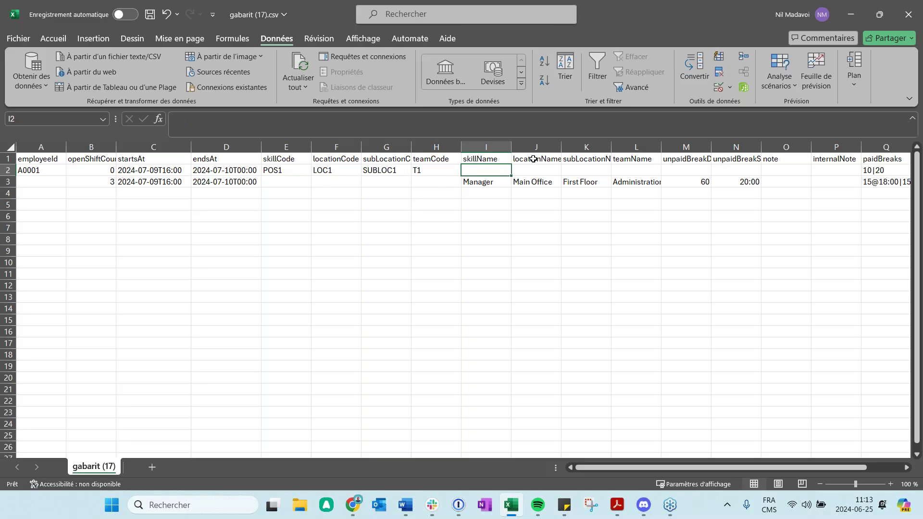
Widen the skillName, locationName, unpaidBreakDurationInM and unpaidBreakStartTime columns and examine the remaining template columns through paidPreparationTime
drag(513, 147, 615, 146)
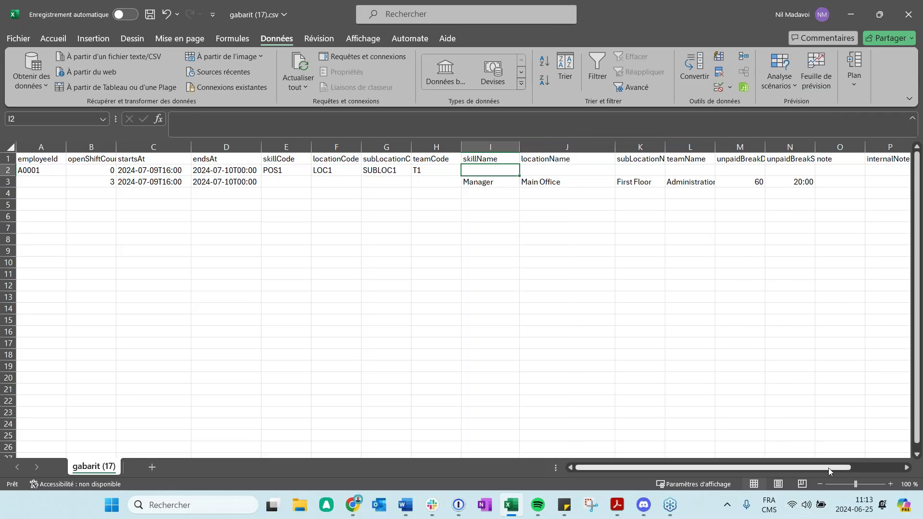
drag(829, 471, 864, 471)
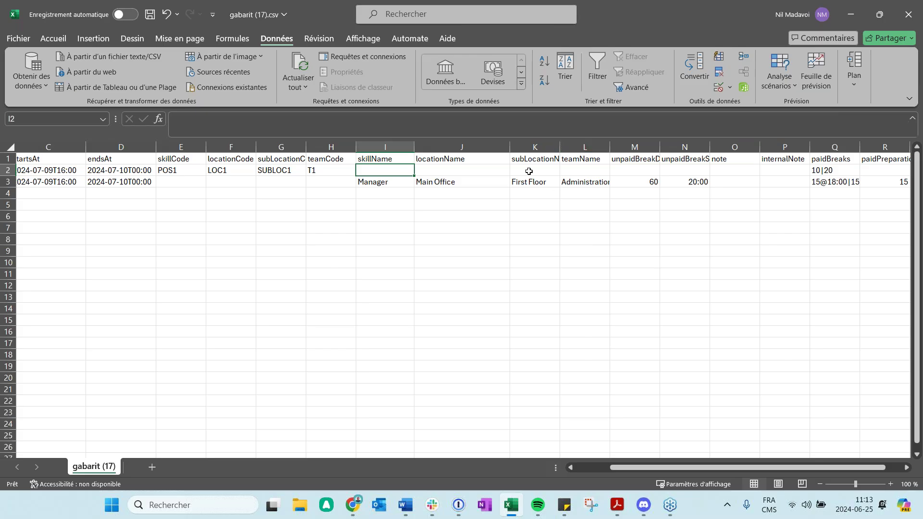
drag(662, 147, 708, 147)
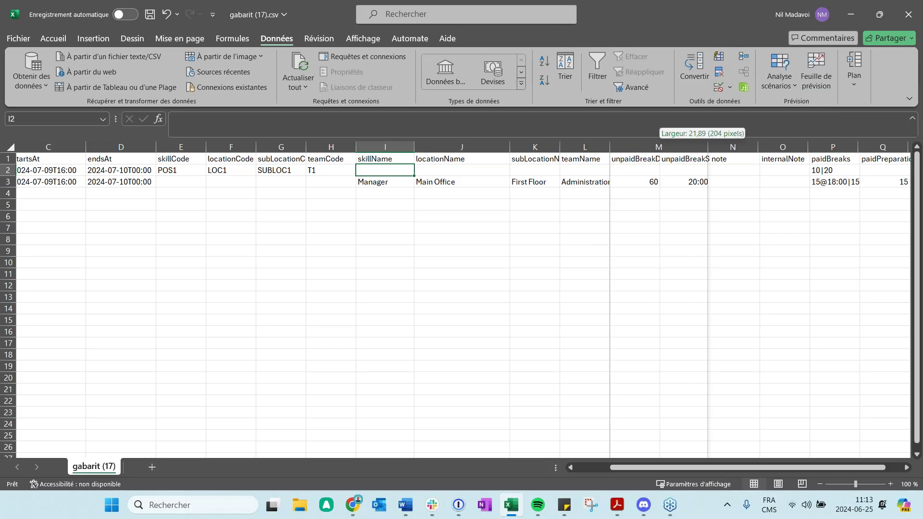
double_click(758, 147)
drag(817, 469, 852, 467)
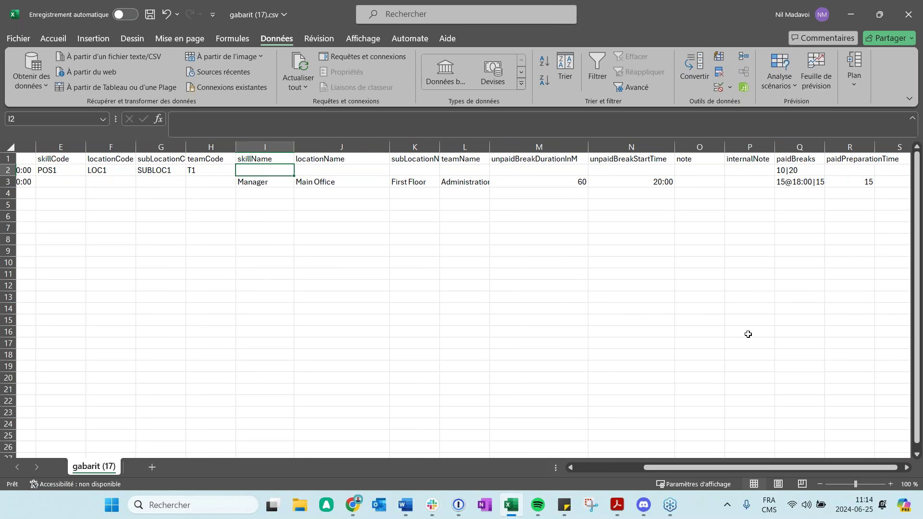
Close the template workbook without saving and close the Importer des quarts dialog in Evolia
click(908, 20)
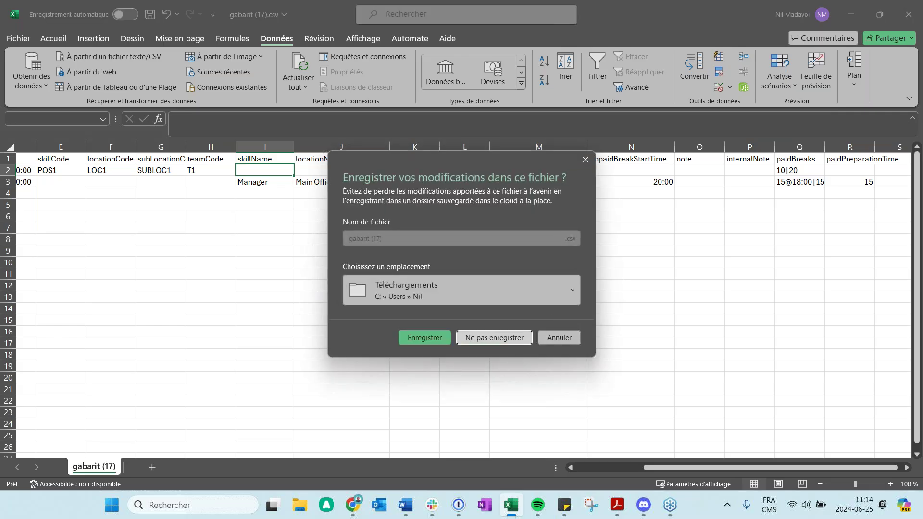
click(495, 337)
click(623, 115)
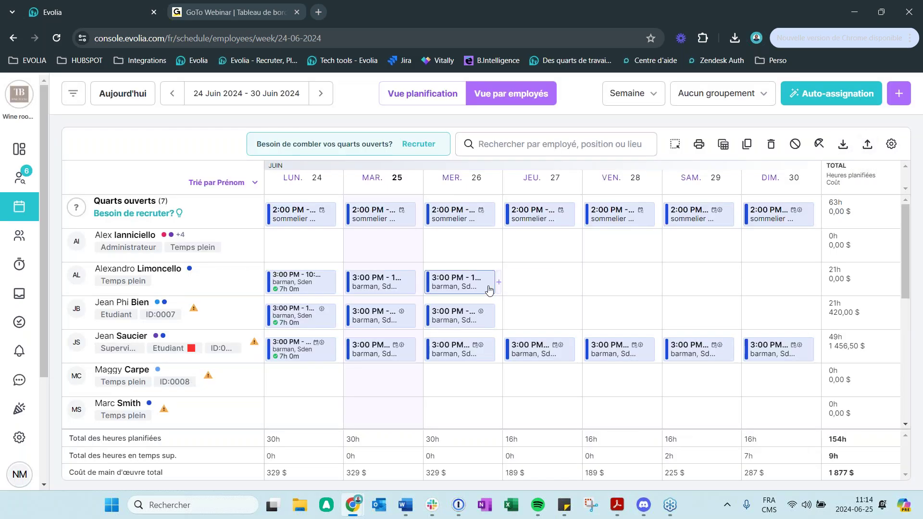
Start a schedule report export, append a semicolon after the recipient's e-mail address, and close the dialog without sending
mouse_move(490, 289)
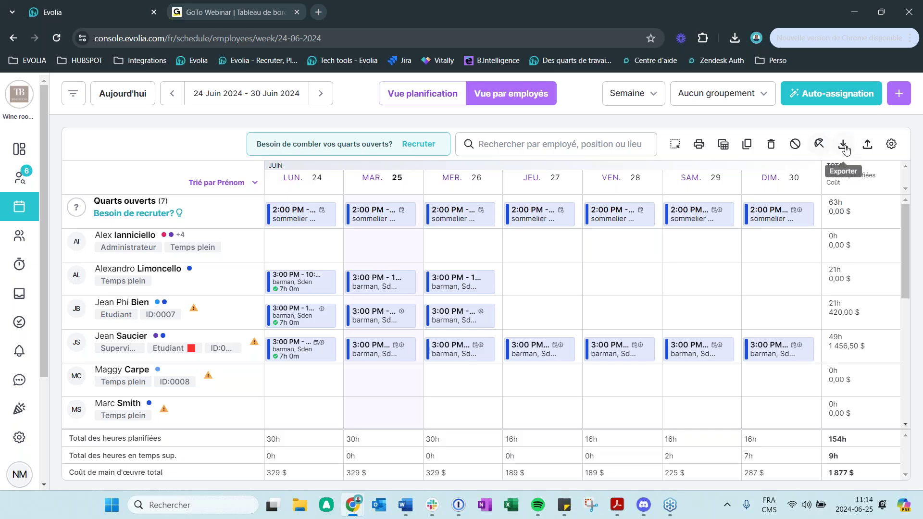
click(843, 144)
scroll(401, 338, down, 5)
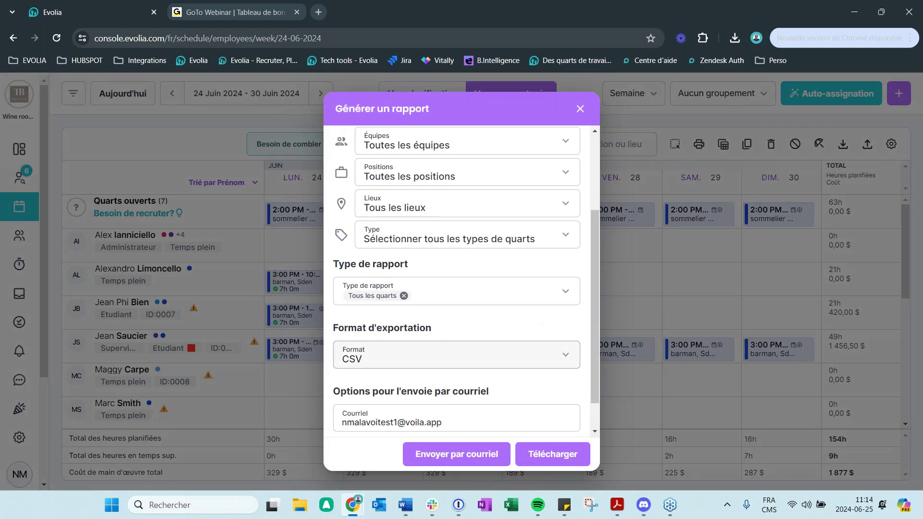
click(464, 385)
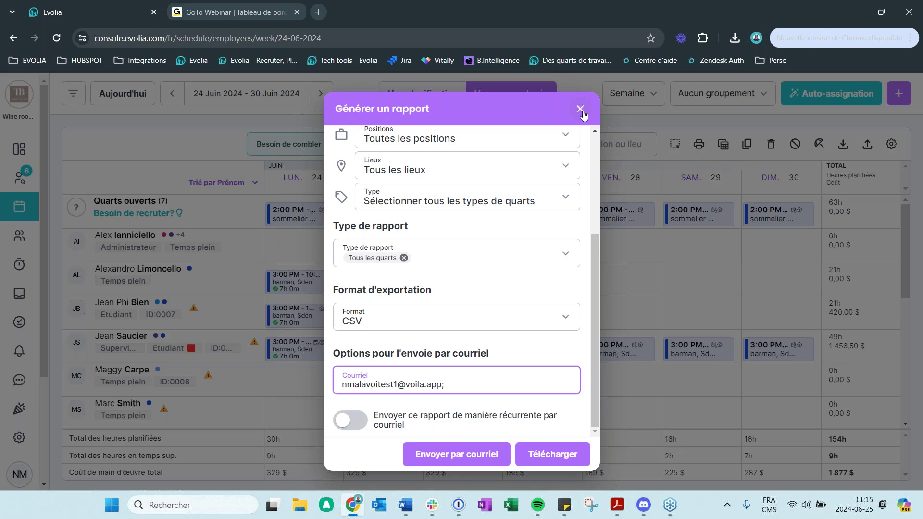
click(580, 110)
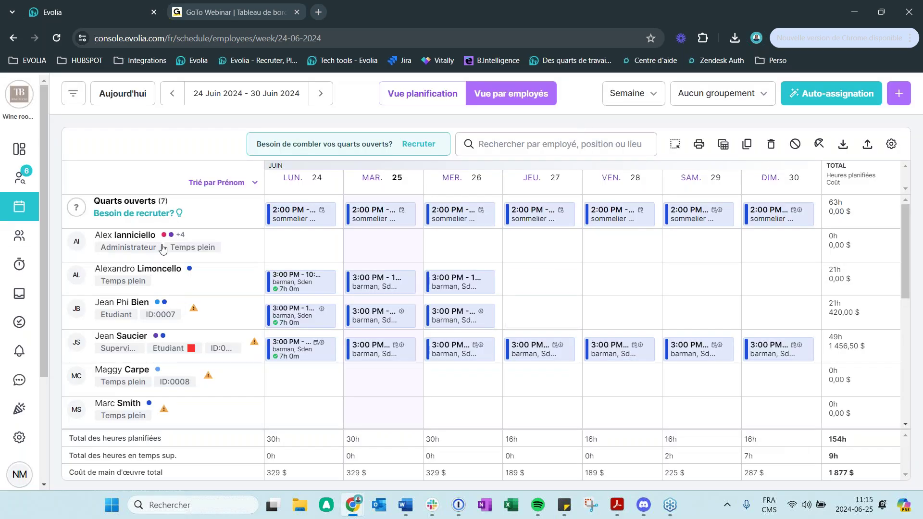
View the Employés list and return to the weekly schedule
click(16, 243)
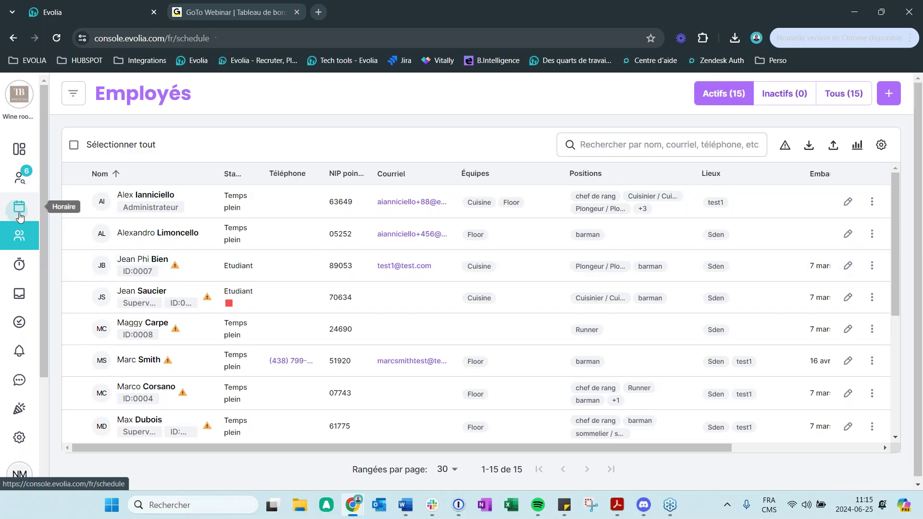
click(19, 206)
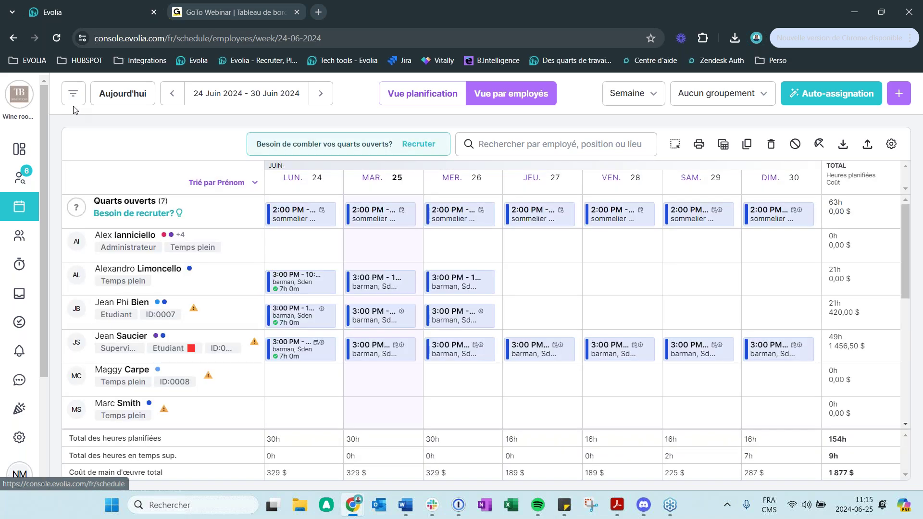
Filter the weekly schedule by the Floor team and the barman position, and close the filters
click(71, 105)
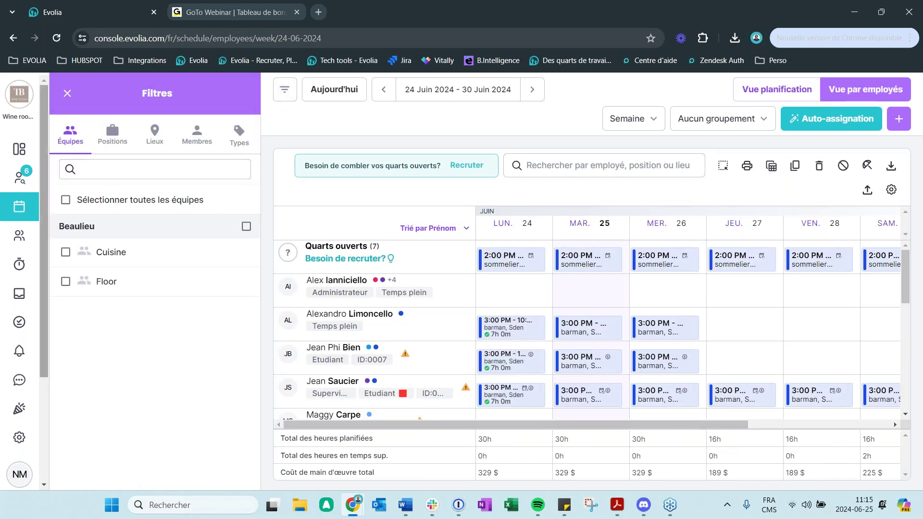
click(66, 282)
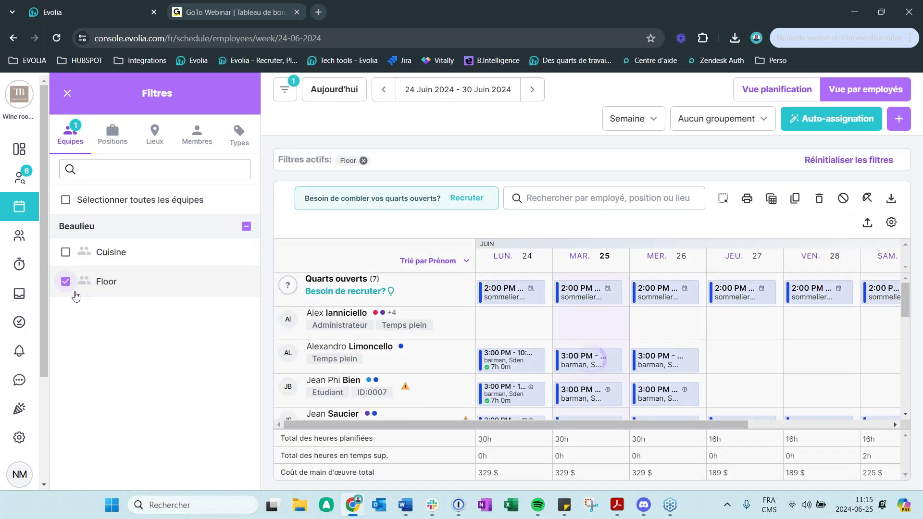
click(122, 147)
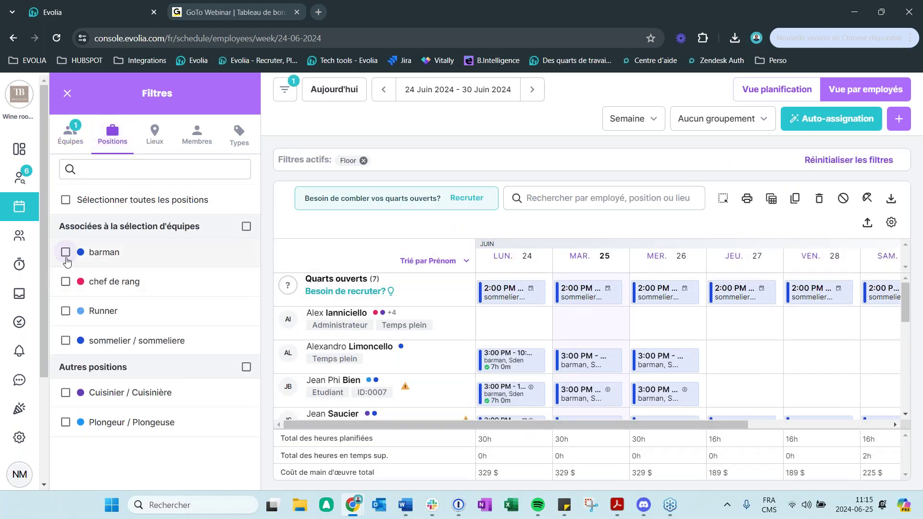
click(66, 252)
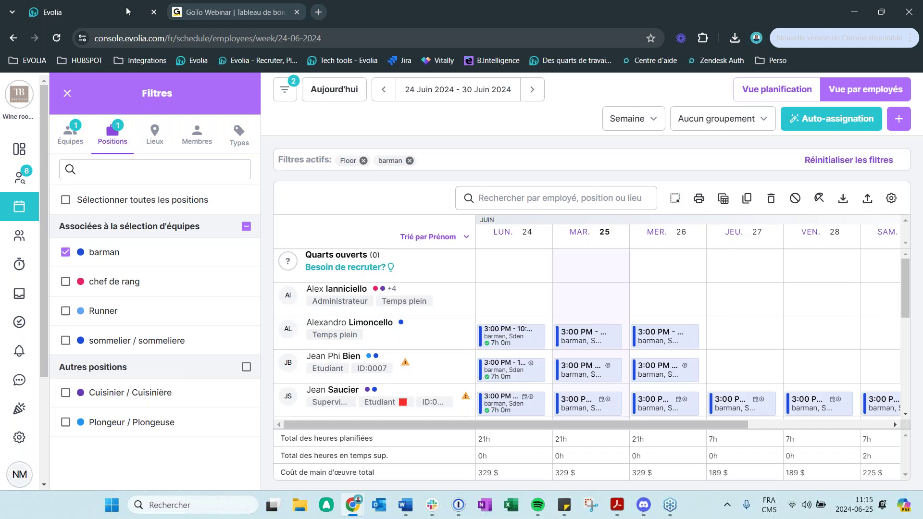
click(68, 94)
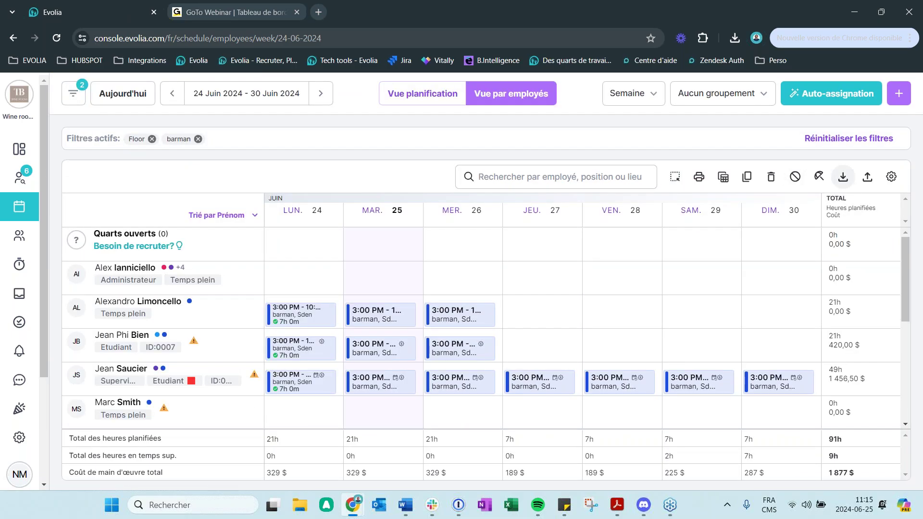
Start a report export from the filtered schedule and review its period, team, position, report type and format settings
click(843, 178)
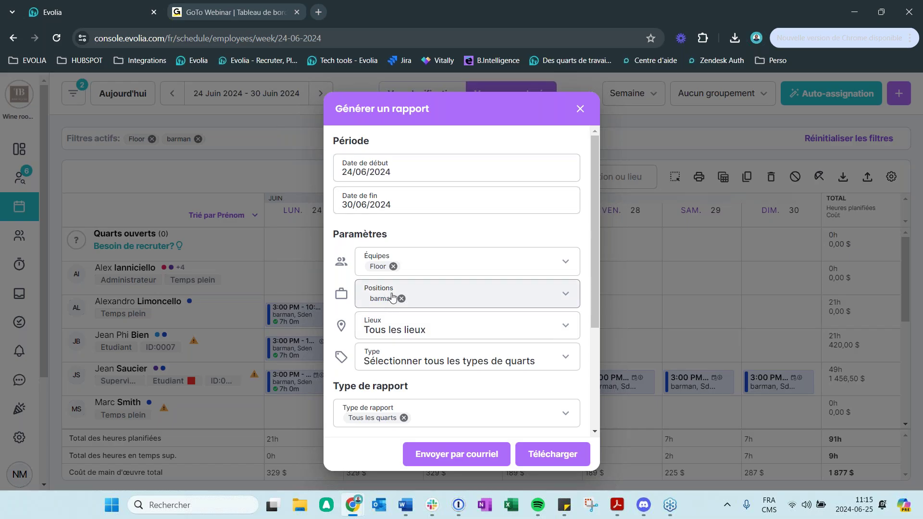
scroll(392, 296, down, 3)
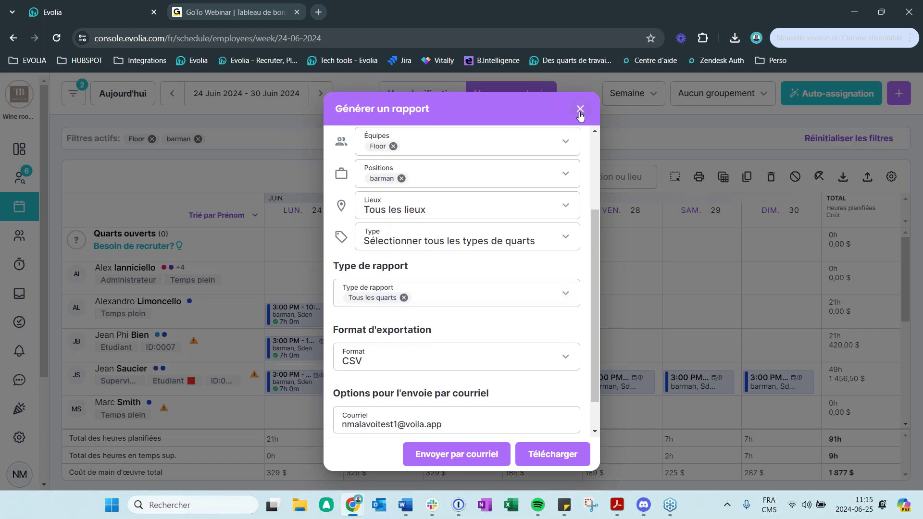
scroll(406, 312, up, 3)
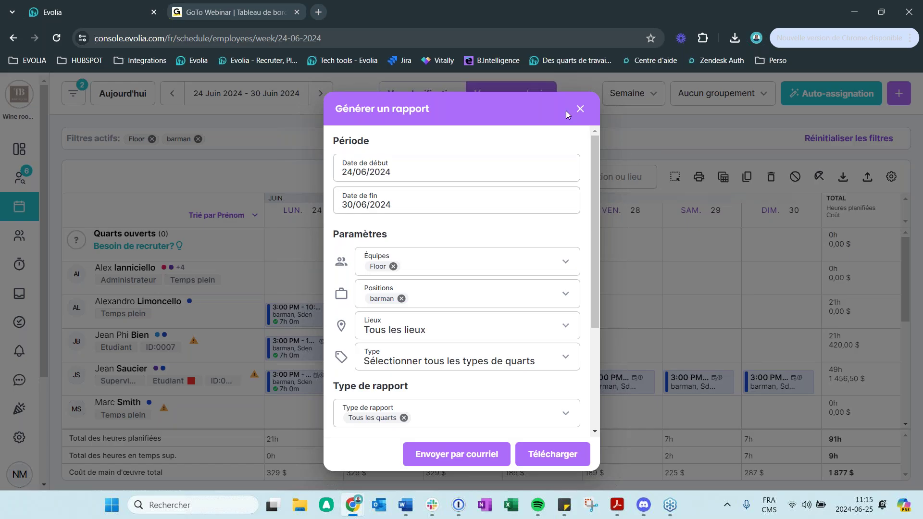
Close the schedule report dialog without exporting, and remove the Floor and barman filters from the Employés list
click(581, 109)
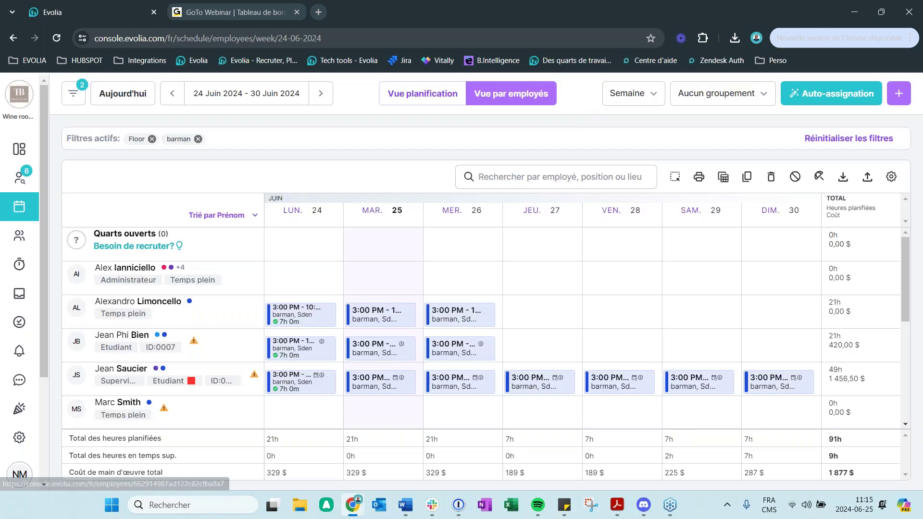
click(38, 233)
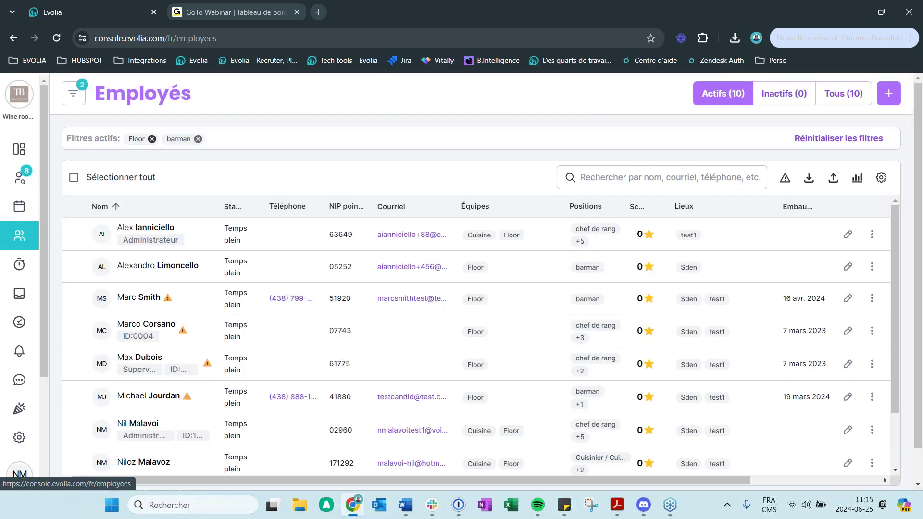
click(152, 139)
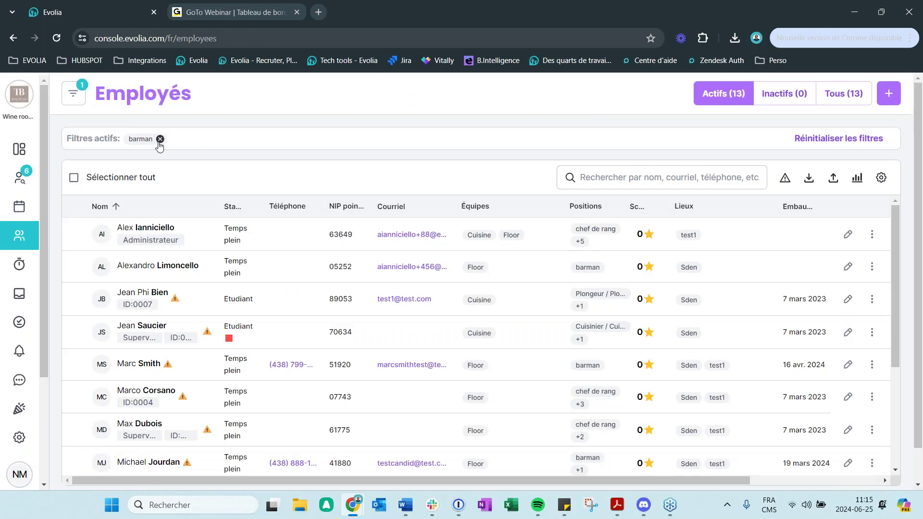
click(160, 140)
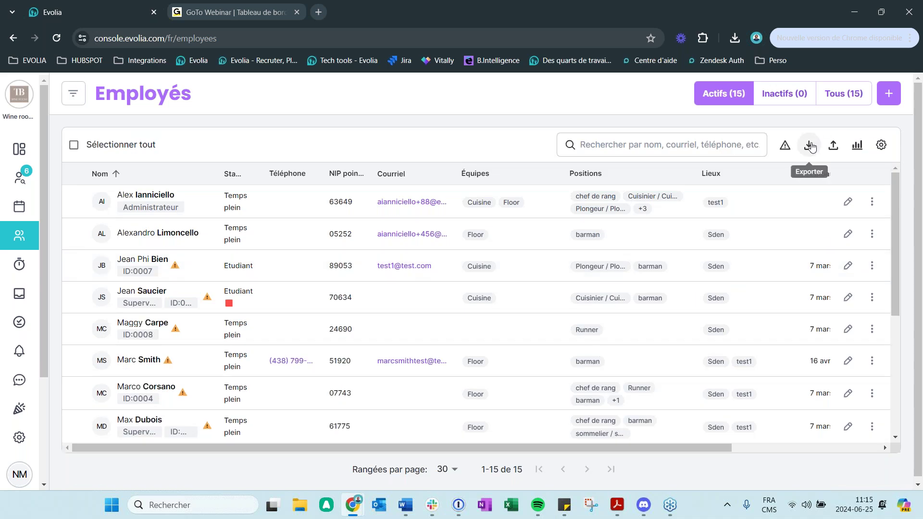
Export the employee report as a raw-data employee list in Excel format and download it
click(811, 146)
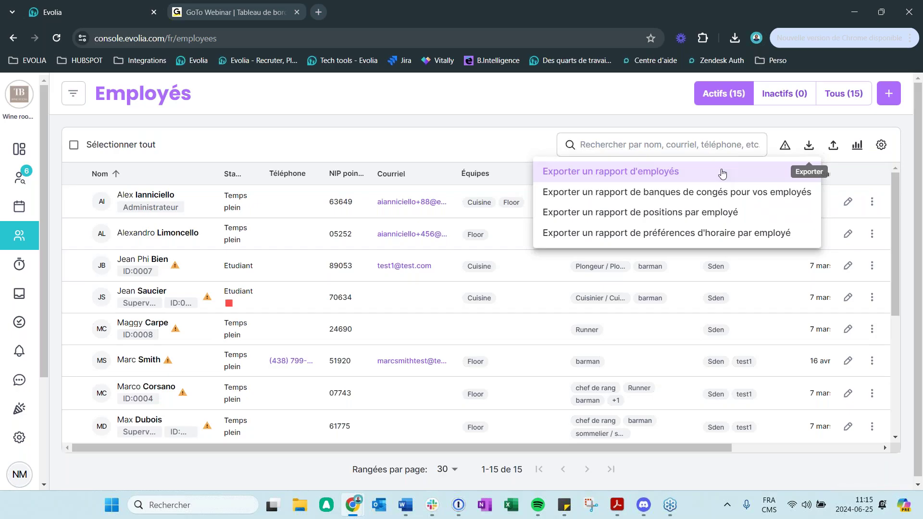
click(722, 172)
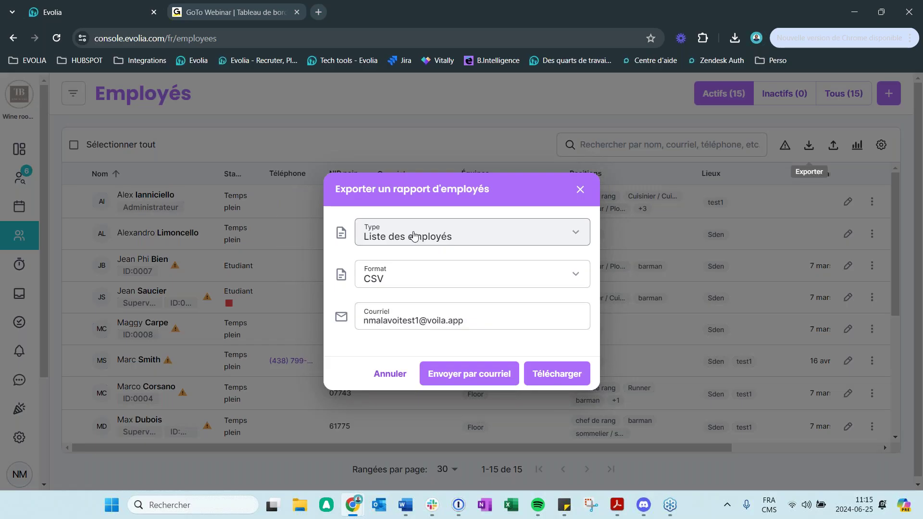
click(414, 272)
click(423, 343)
click(437, 233)
click(409, 282)
click(557, 373)
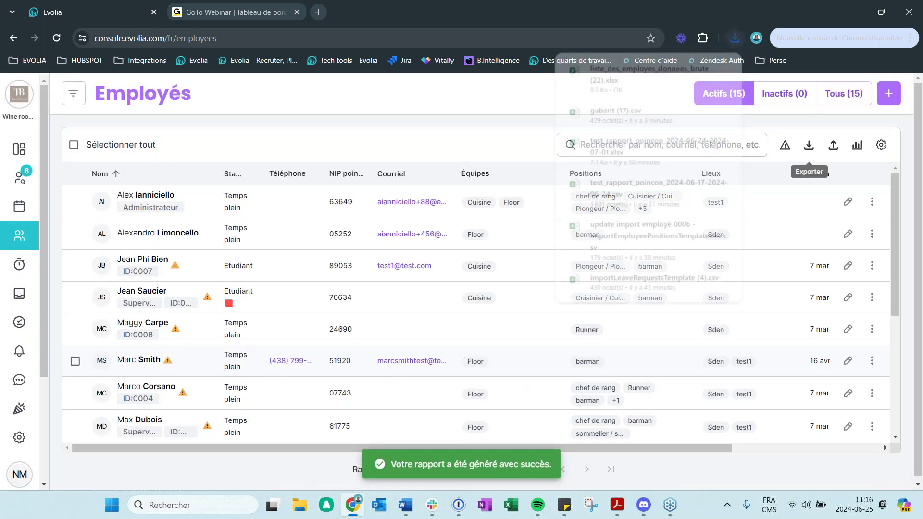
Open the downloaded liste_des_employes_donnees_brute (22).xlsx in Excel, widen its columns and review every field through custom:test
click(654, 81)
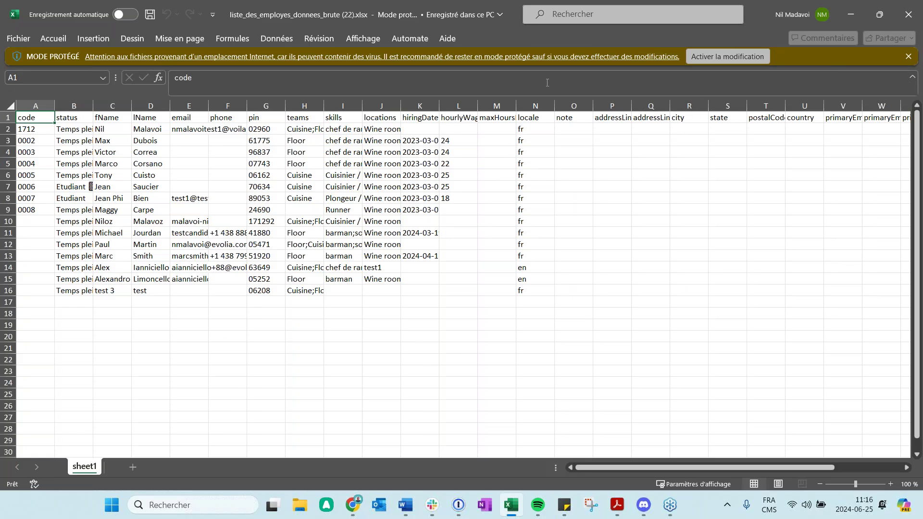
drag(55, 107, 152, 108)
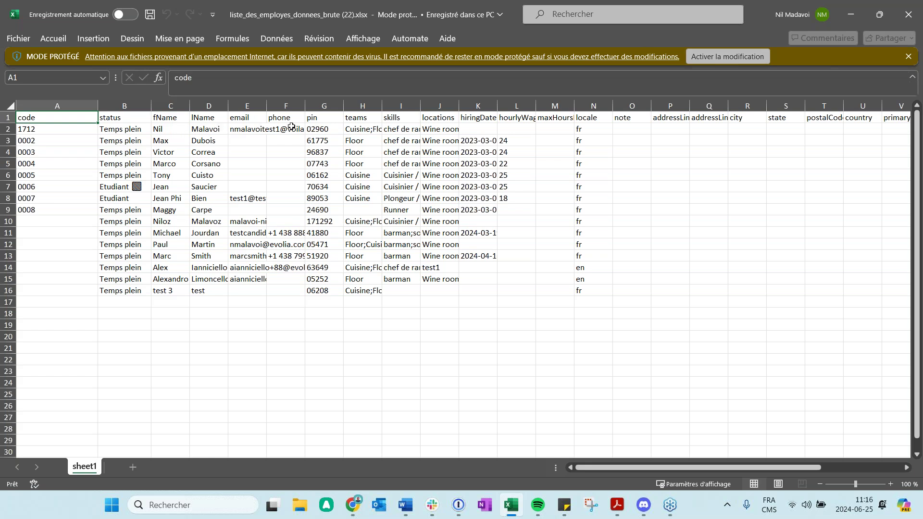
drag(344, 106, 665, 108)
drag(721, 467, 862, 467)
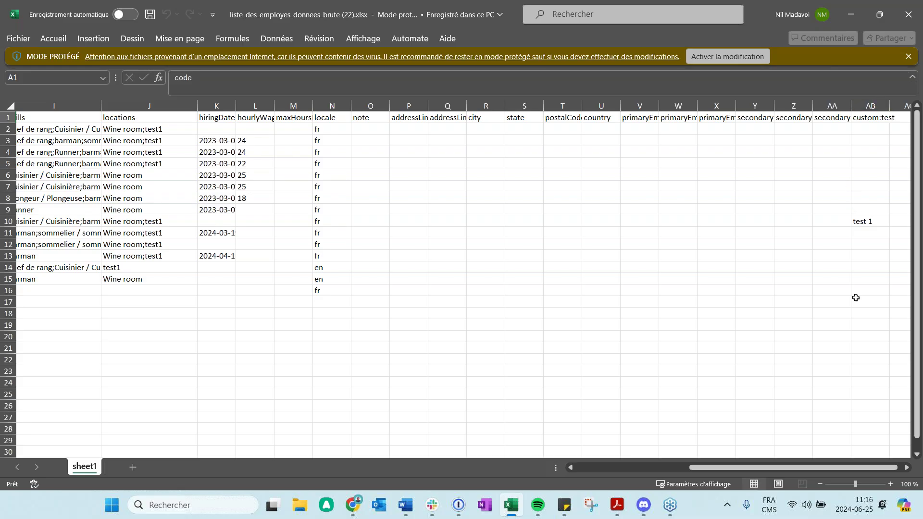
drag(743, 469, 781, 469)
drag(644, 456, 613, 457)
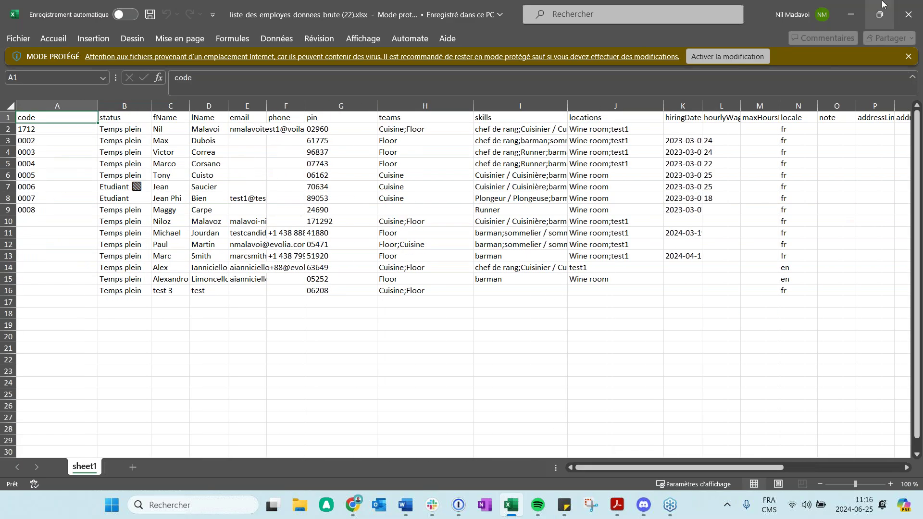
Switch back to Evolia and examine the student supervisor's employee file down to the Champs personnalisés section
click(843, 20)
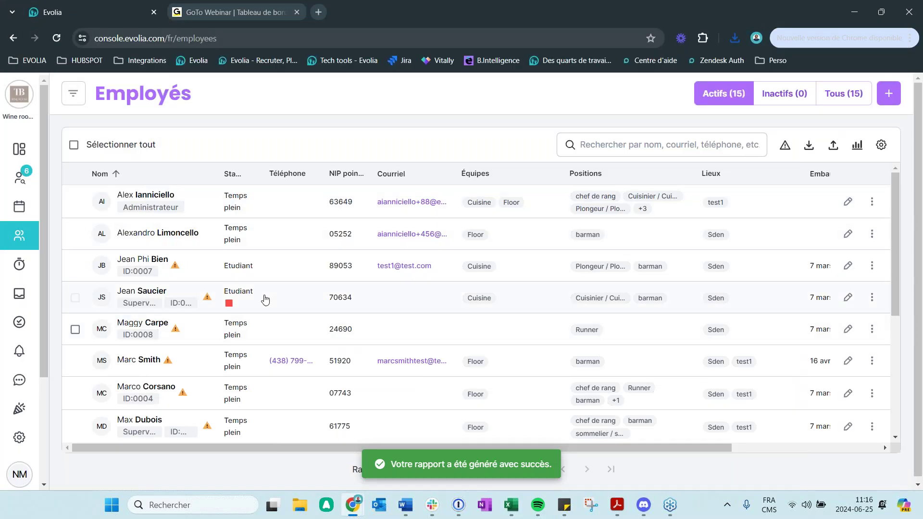
scroll(269, 296, down, 1)
click(151, 236)
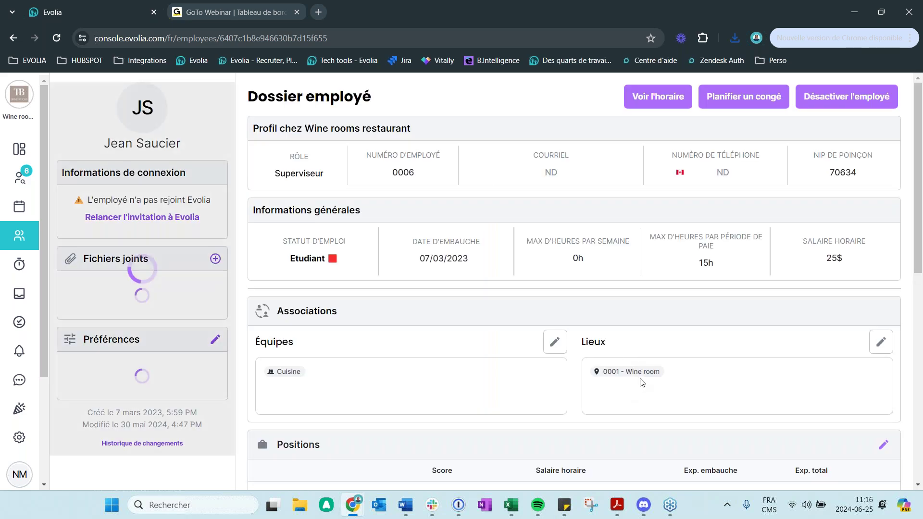
scroll(654, 385, down, 5)
scroll(670, 383, down, 7)
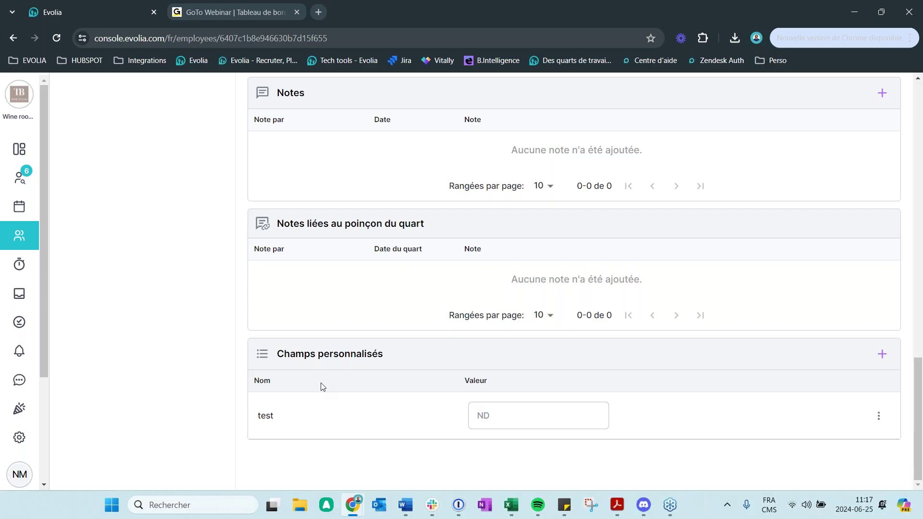
Check the custom:test column in the exported Excel workbook, close it, and return to the Employés list in Evolia
click(520, 508)
drag(747, 468, 868, 466)
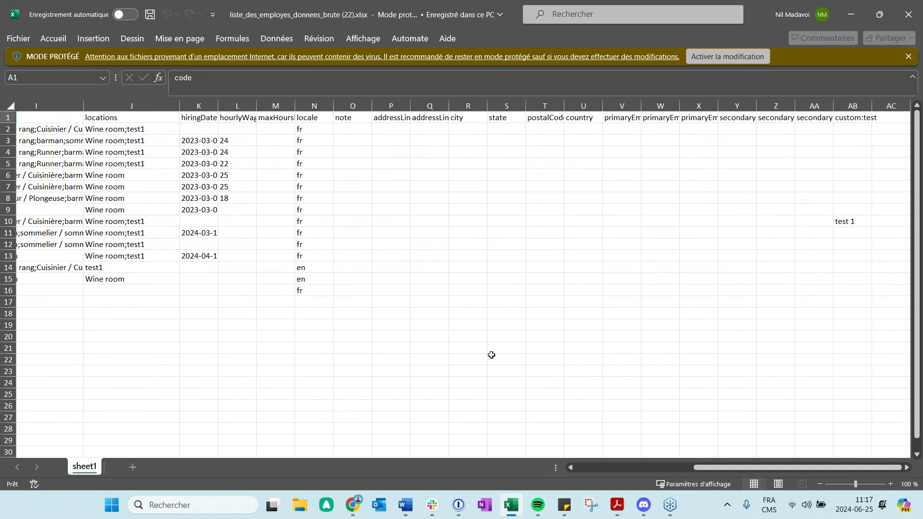
click(908, 16)
click(908, 15)
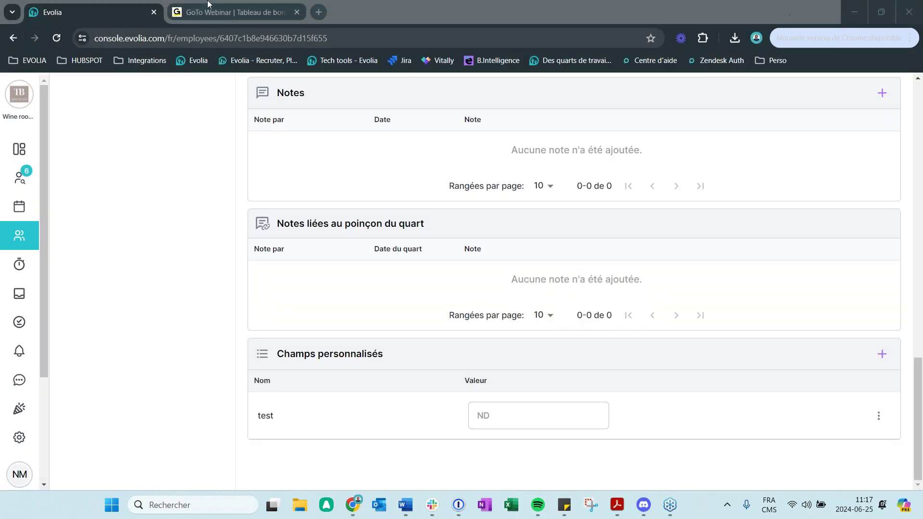
scroll(138, 169, up, 3)
scroll(139, 169, up, 5)
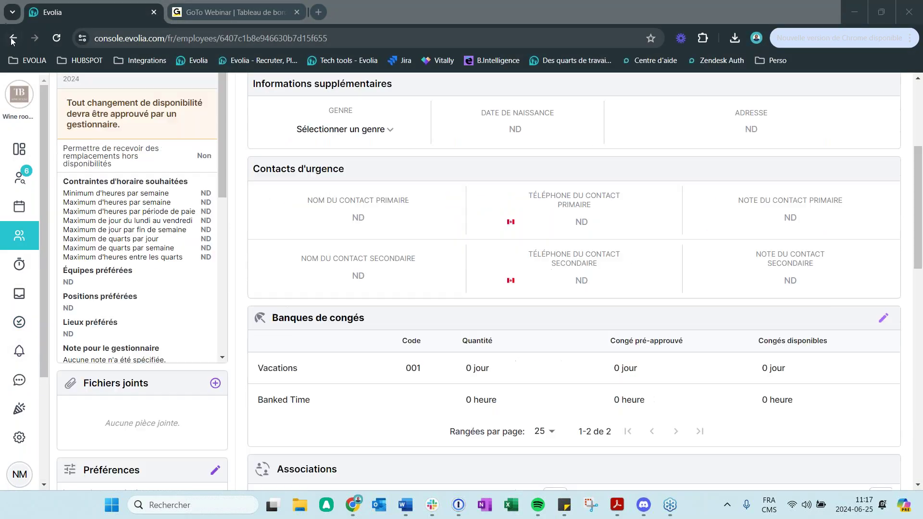
key(alt+Left)
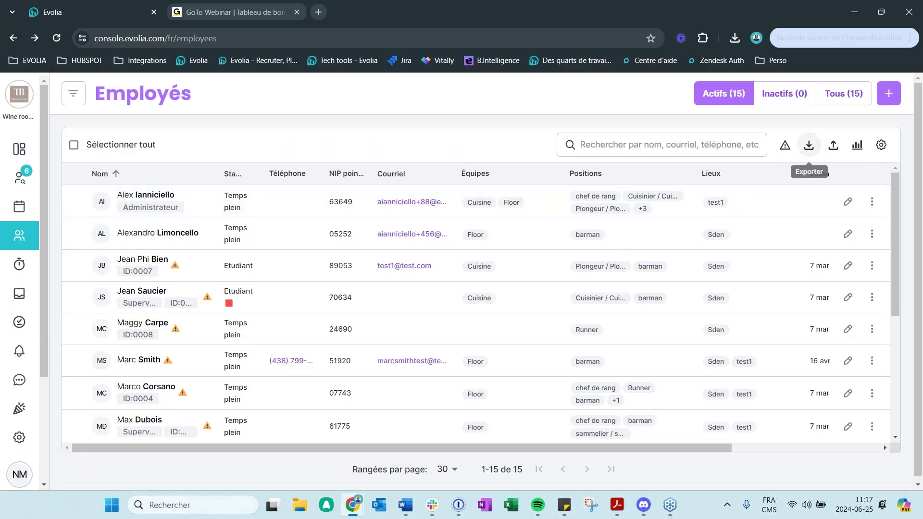
Export the leave bank report grouped by employee in Excel format and download it
click(810, 145)
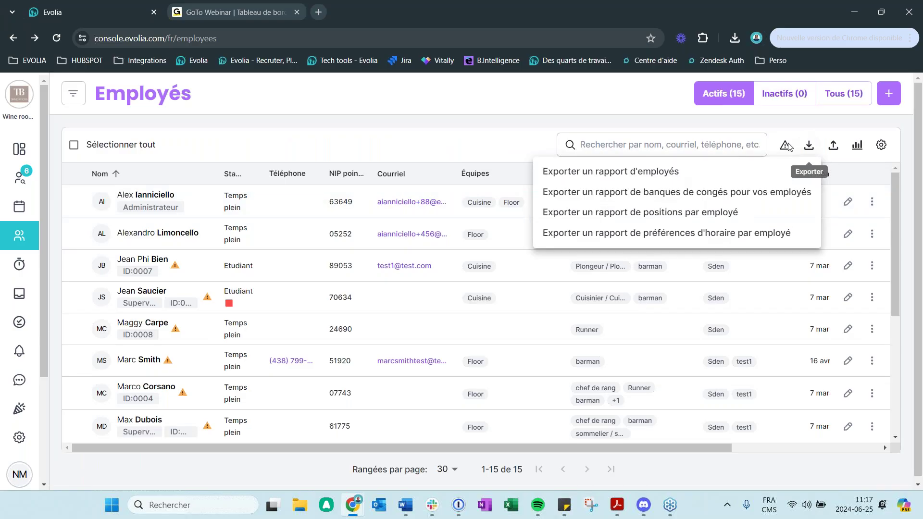
click(710, 197)
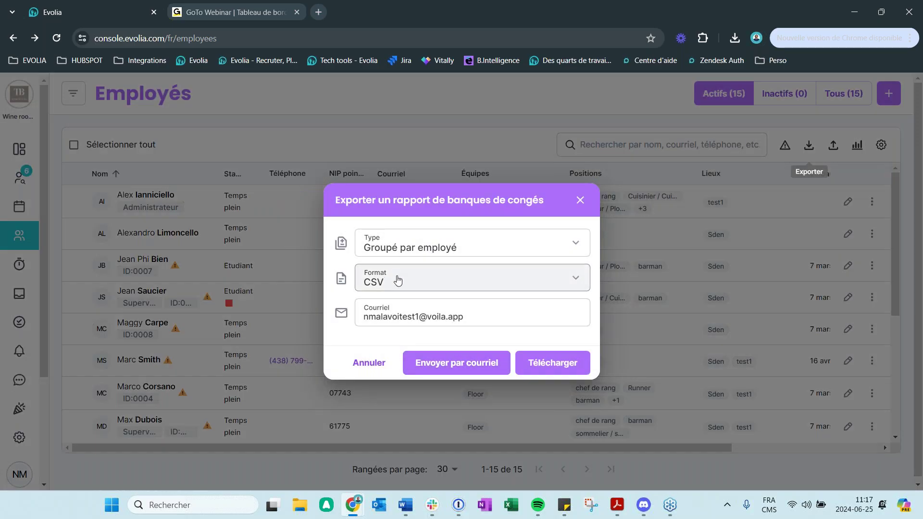
click(398, 279)
click(377, 345)
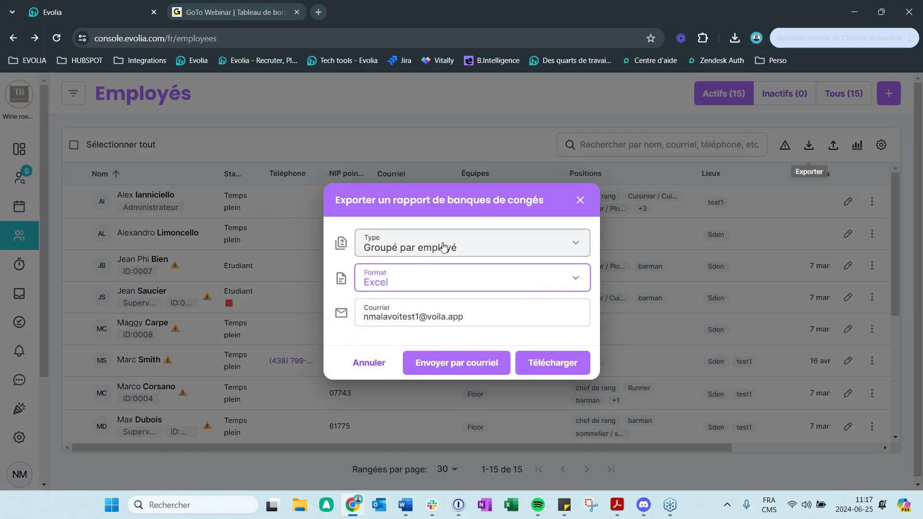
click(447, 247)
click(466, 270)
click(553, 364)
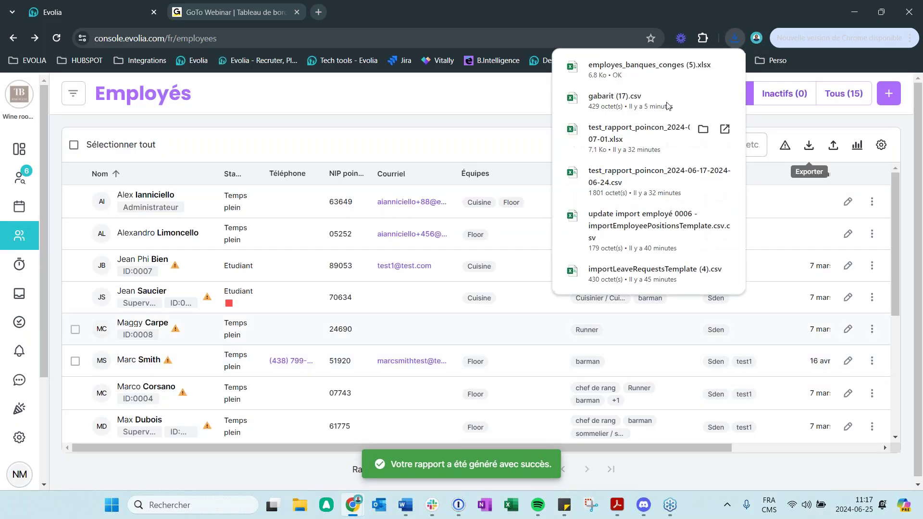
Open employes_banques_conges (5).xlsx in Excel, widen its columns to review each employee's leave banks, and close the workbook
click(634, 71)
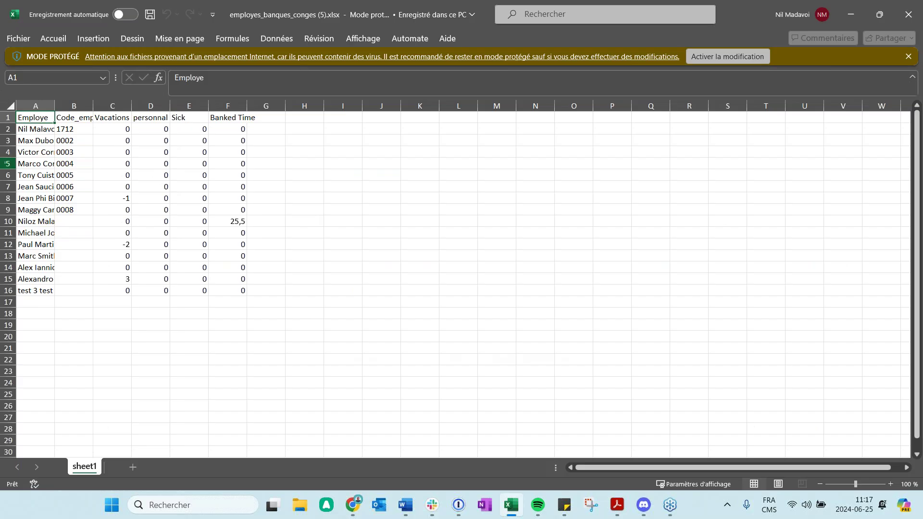
drag(54, 106, 99, 109)
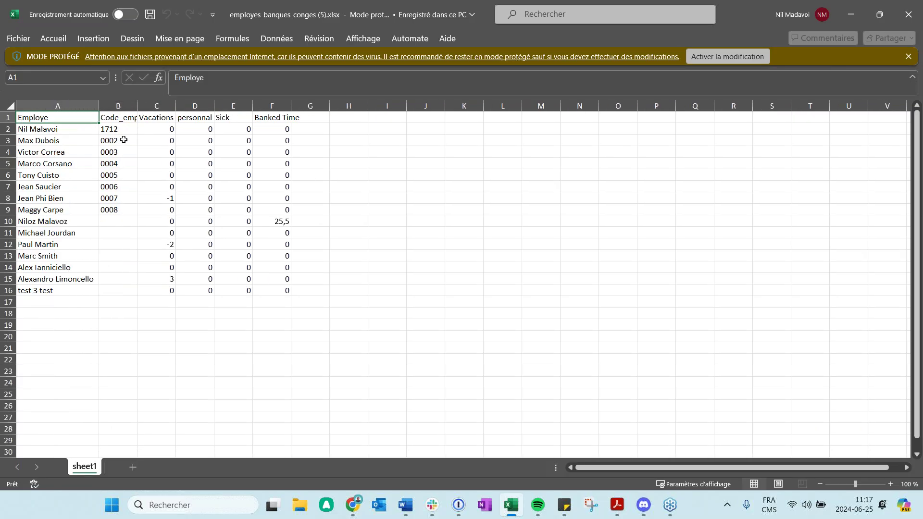
drag(138, 106, 256, 108)
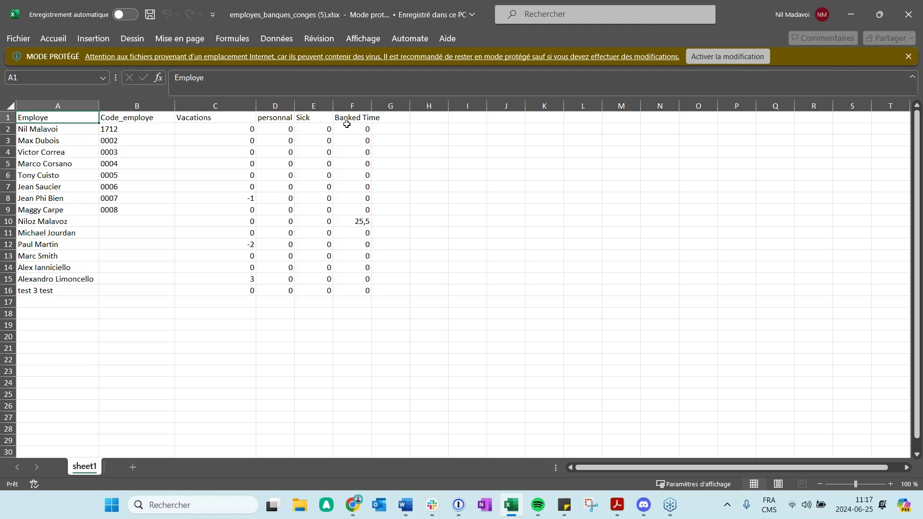
drag(294, 106, 407, 111)
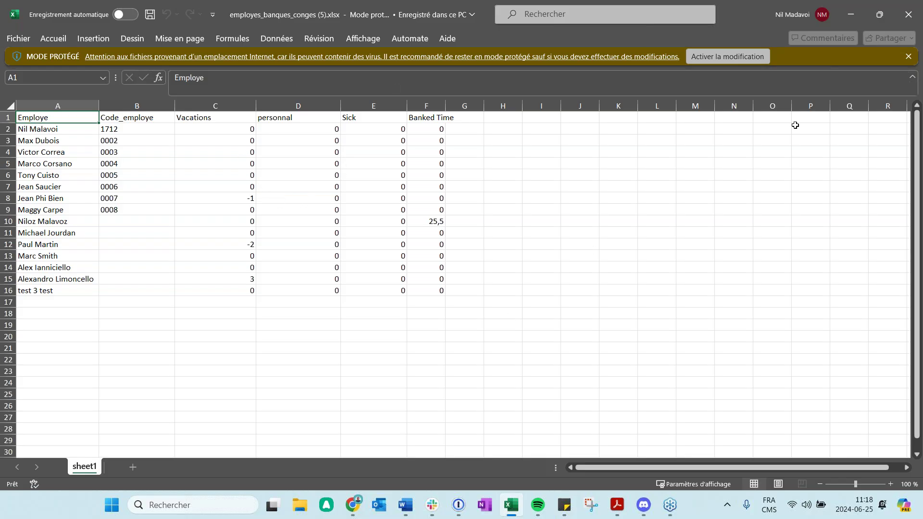
click(909, 16)
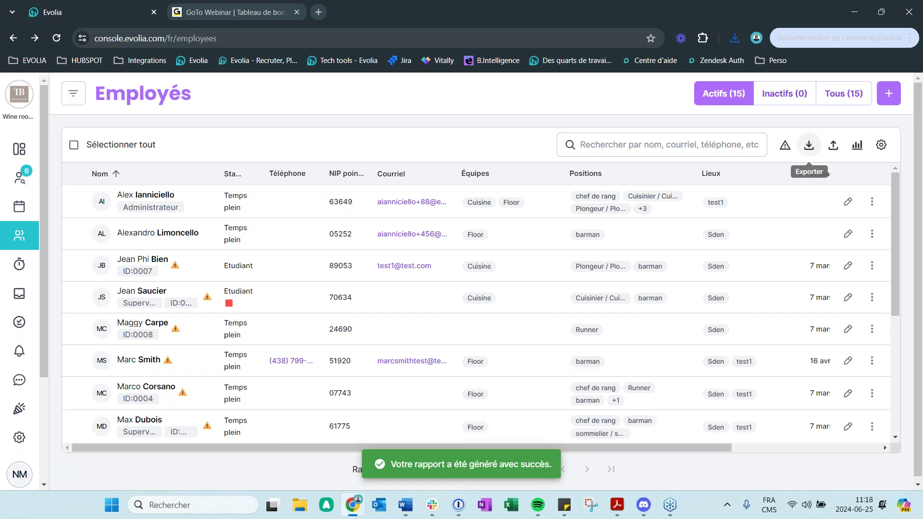
Review the hourly wage and experience per position in the barman and Plongeur student's employee file, and return to the Employés list
click(809, 145)
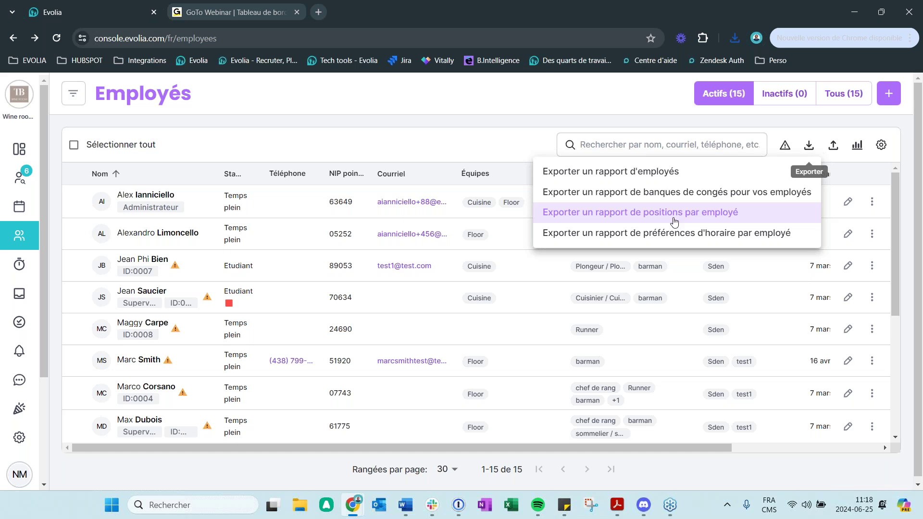
click(147, 266)
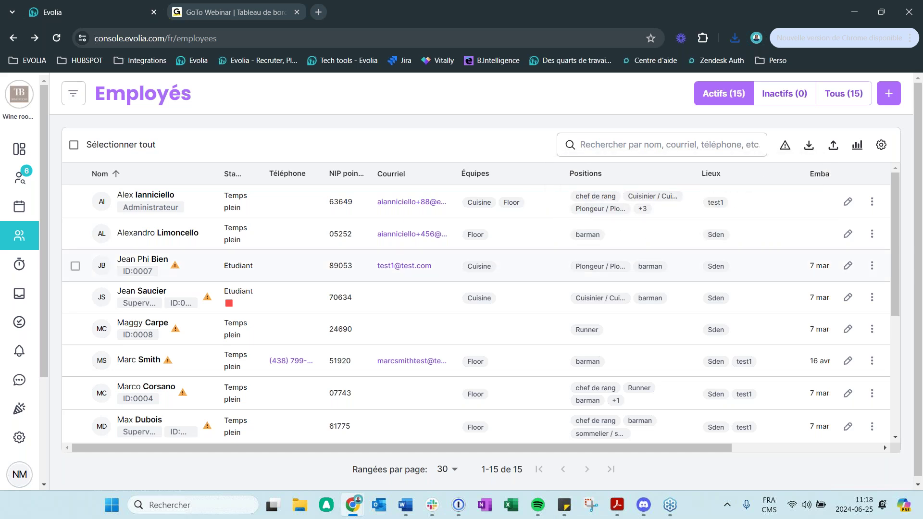
click(148, 263)
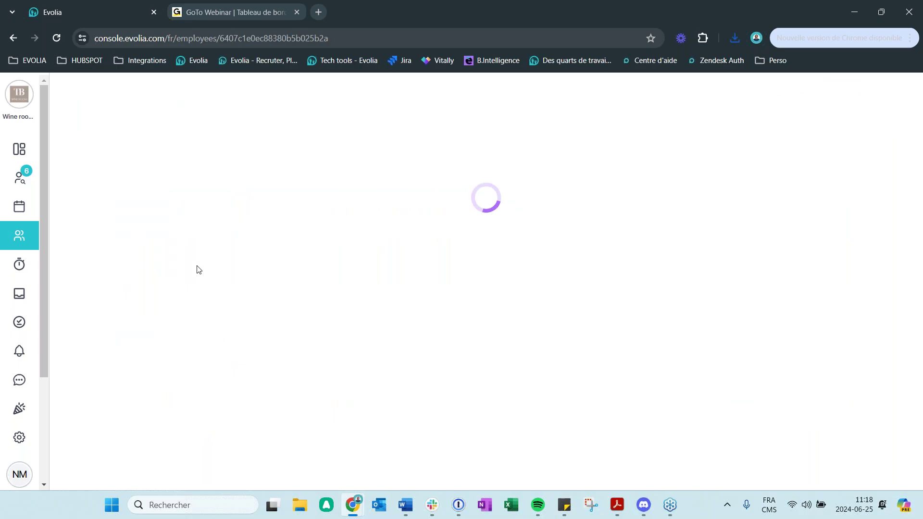
scroll(496, 368, down, 5)
scroll(496, 369, down, 8)
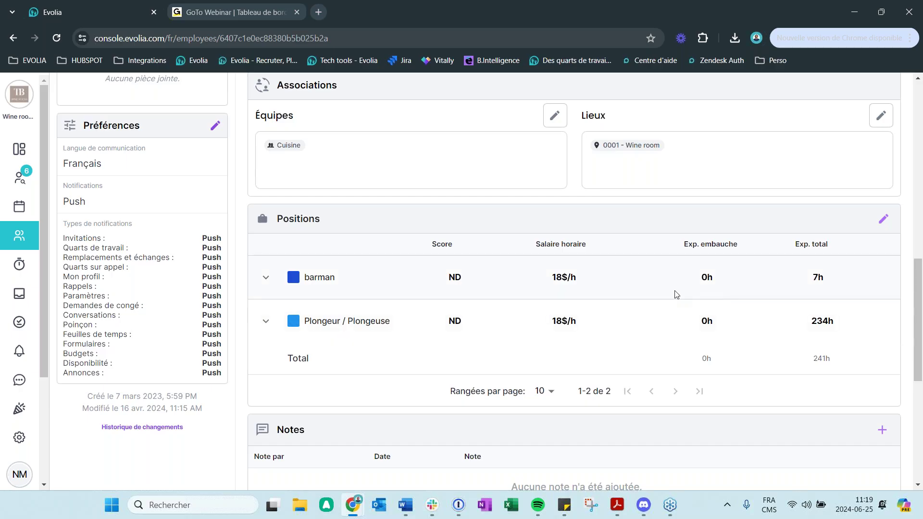
scroll(443, 302, up, 1)
scroll(447, 337, up, 15)
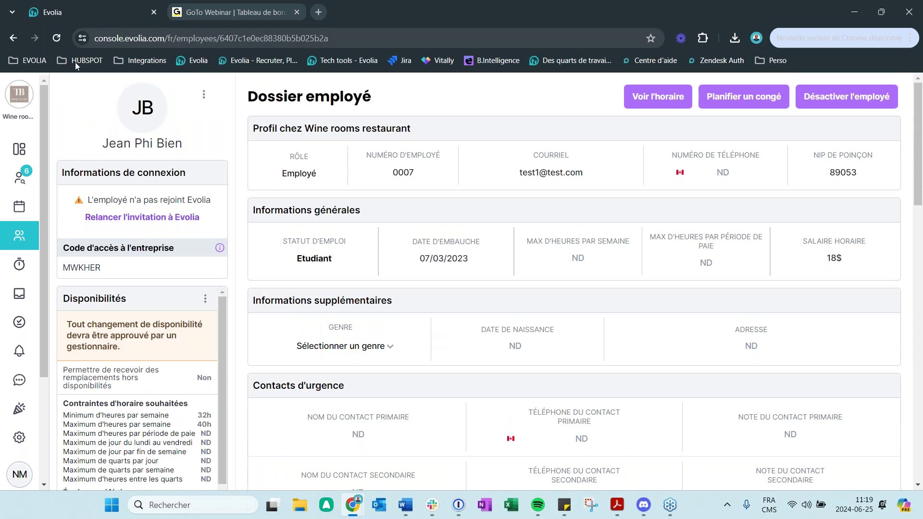
click(14, 38)
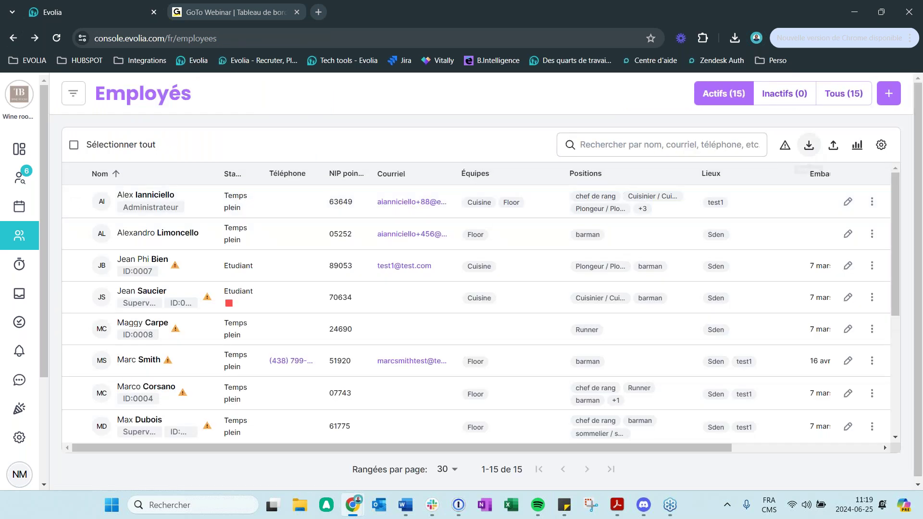
Export the positions per employee report in Excel format and download it
click(809, 145)
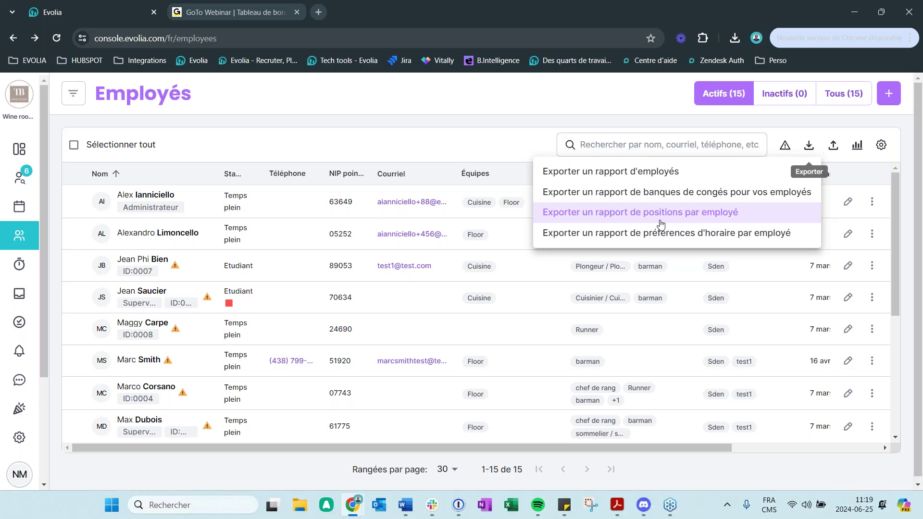
click(661, 222)
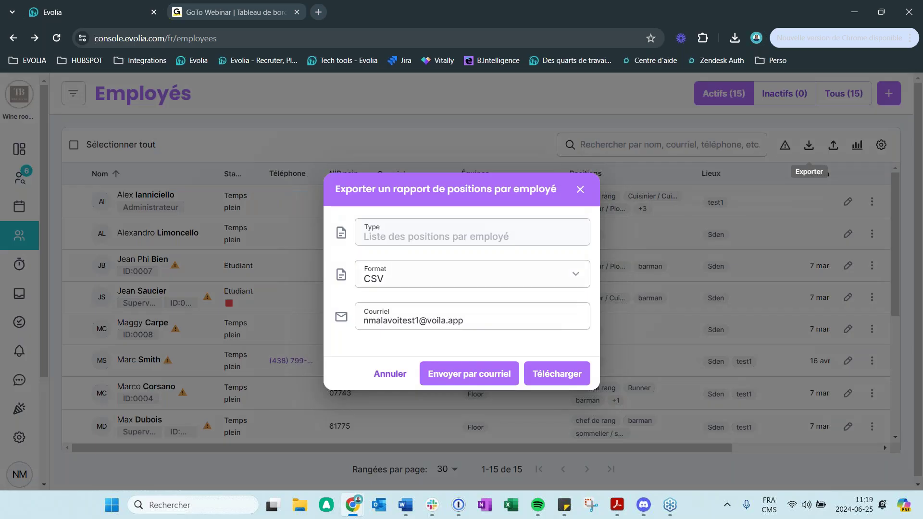
click(380, 277)
click(384, 345)
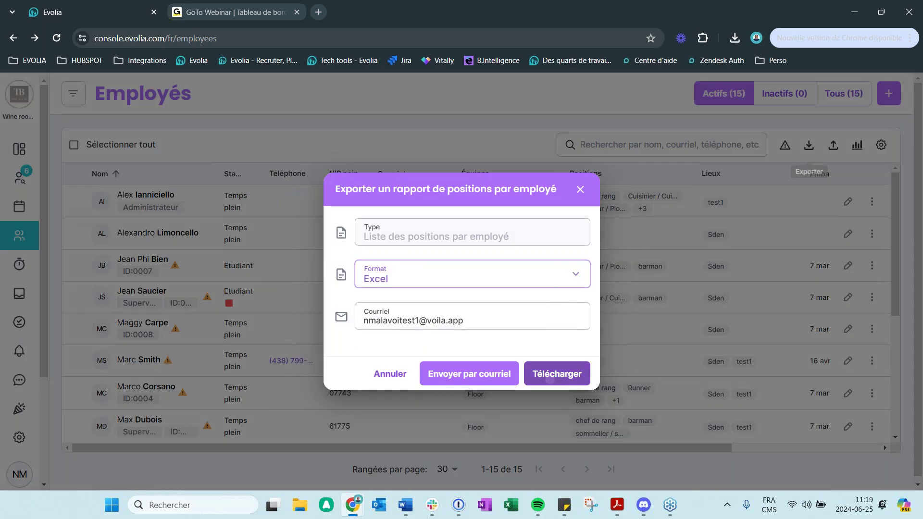
click(557, 374)
Open employe_positions (3).xlsx in Excel and widen the Code_position, nom_position and position_score columns to review their contents
click(735, 38)
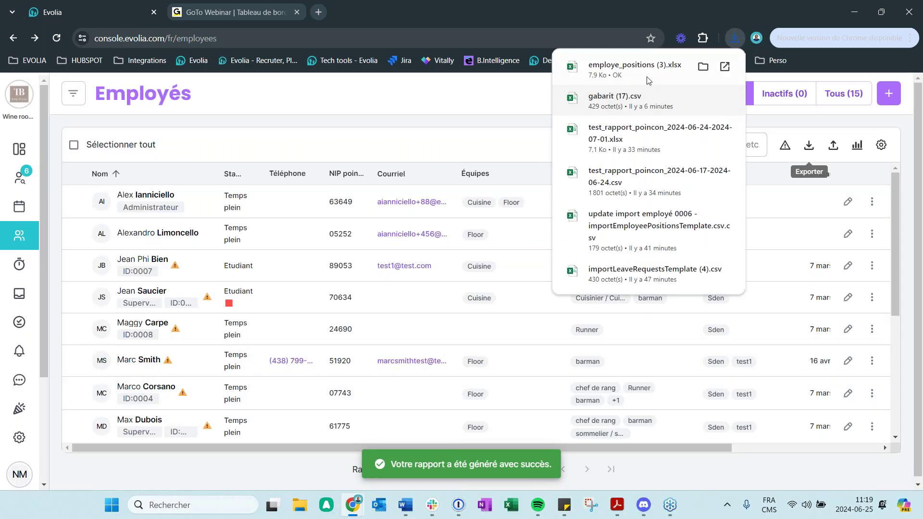
click(647, 77)
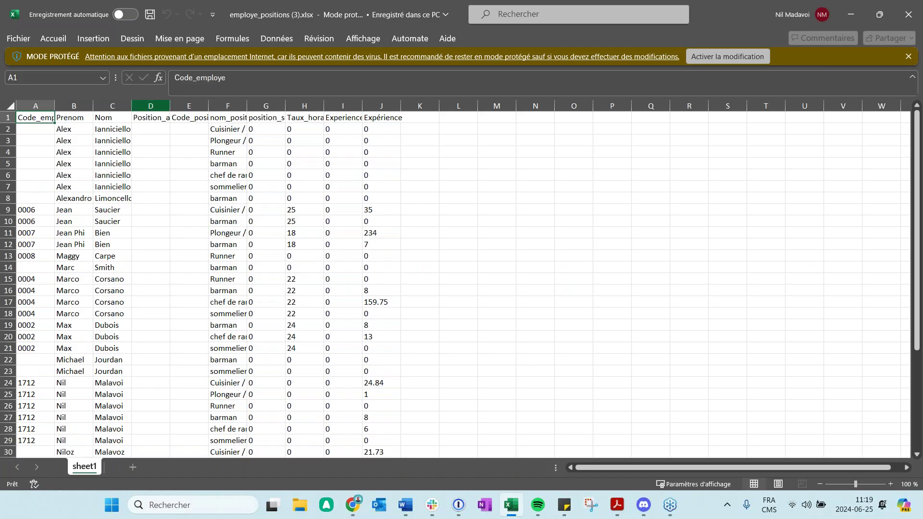
drag(209, 105, 330, 106)
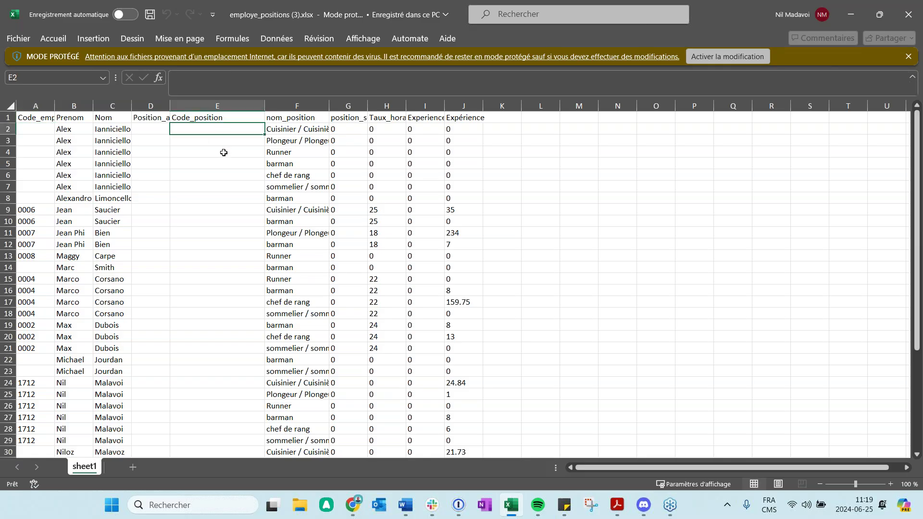
drag(222, 129, 233, 347)
click(330, 118)
double_click(329, 106)
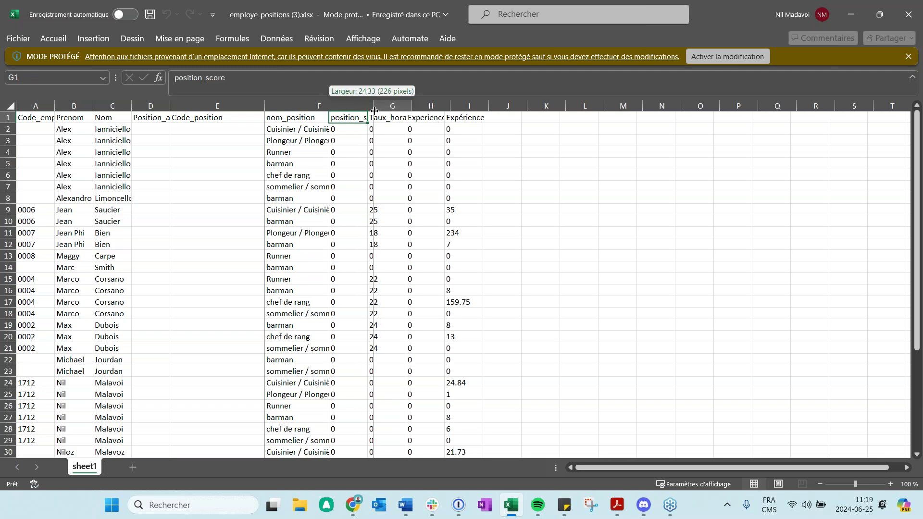
drag(332, 120, 334, 213)
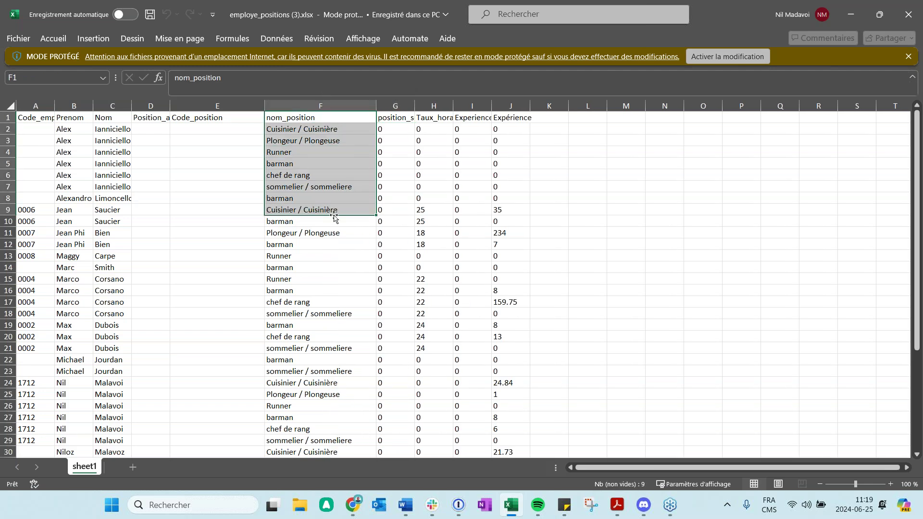
double_click(414, 109)
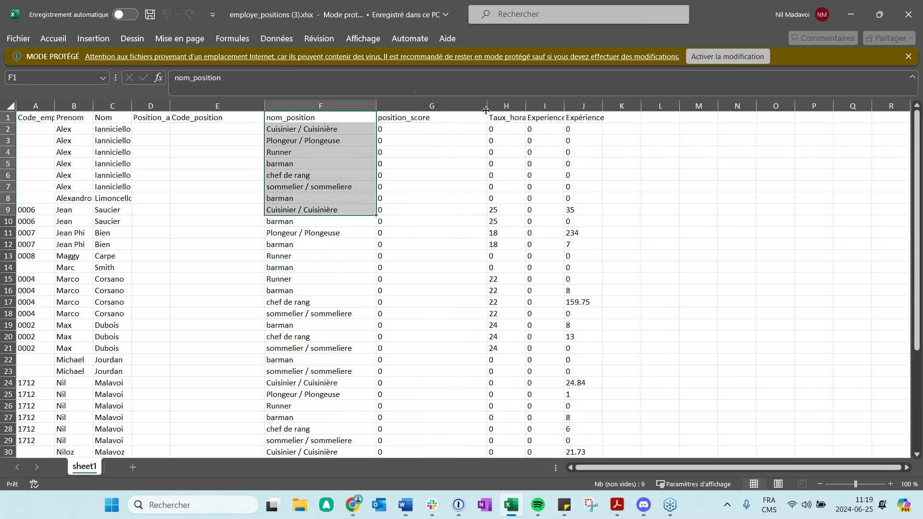
click(416, 133)
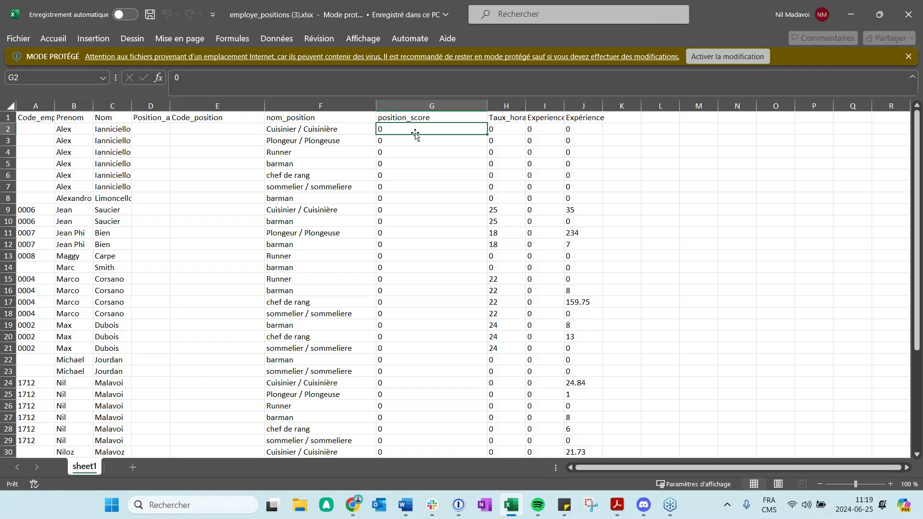
Widen the Taux_horaire, Experience_initiale and Expérience columns to review their values, and close the workbook
drag(526, 106, 592, 106)
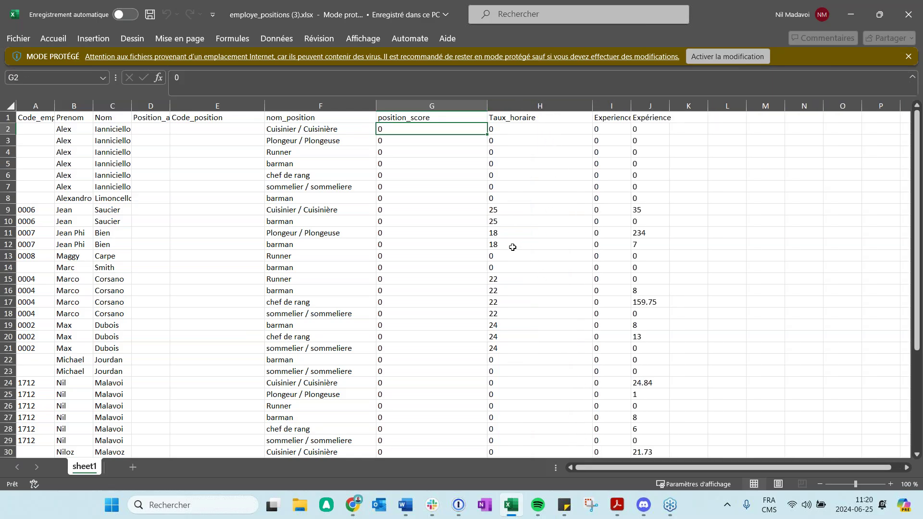
drag(631, 106, 682, 106)
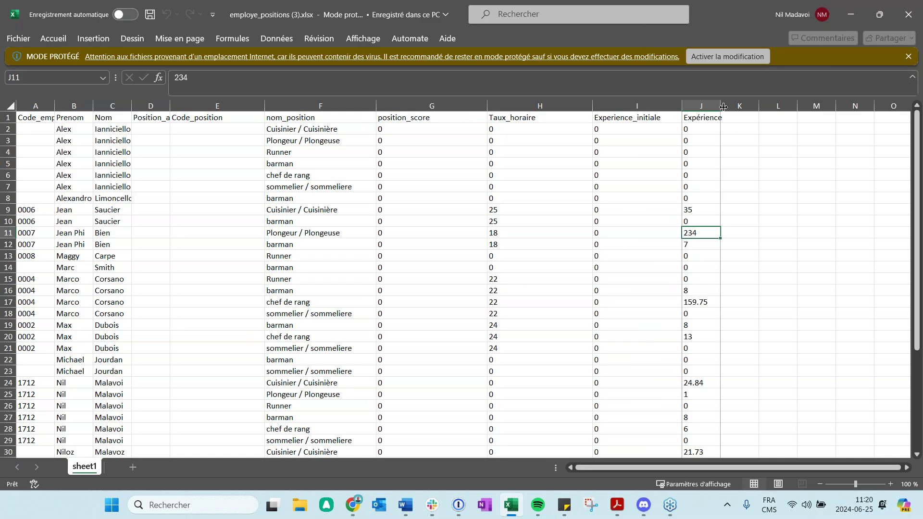
drag(720, 105, 789, 105)
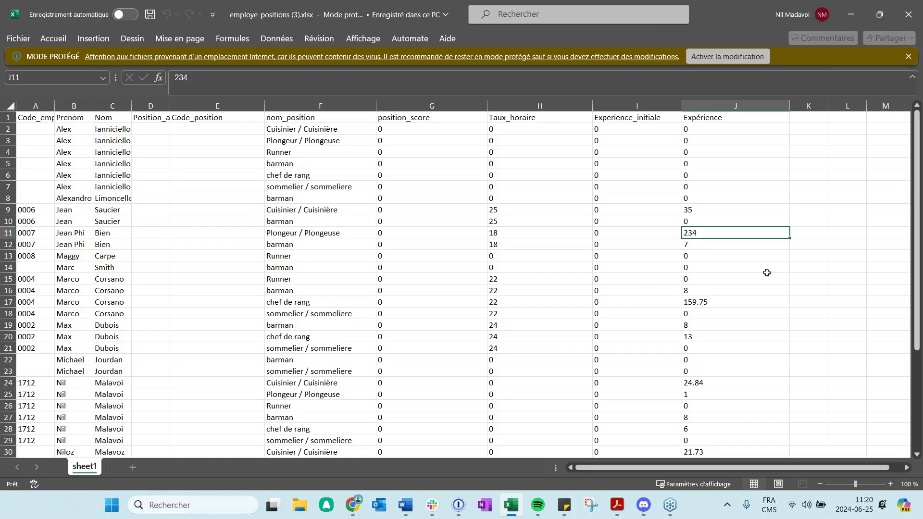
click(908, 15)
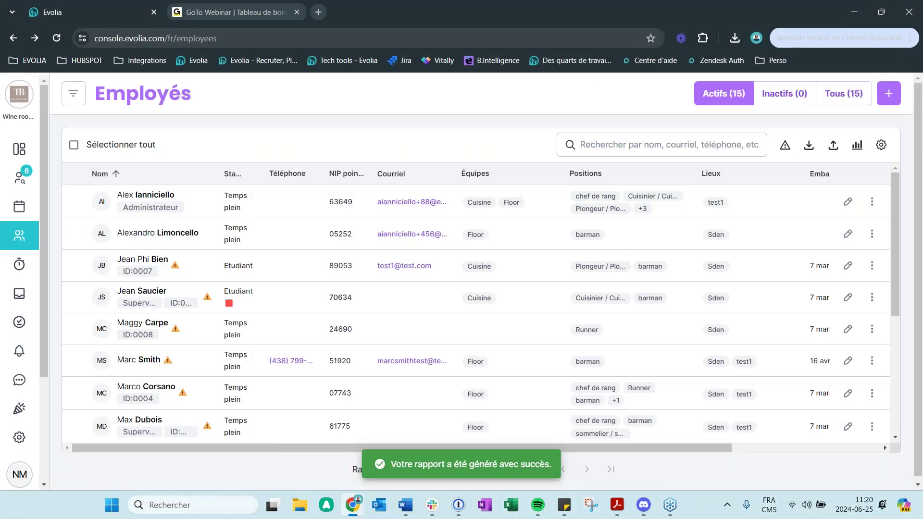
Open the file of the student employee with the Plongeur and barman positions and review the desired schedule constraints under Disponibilités
click(810, 146)
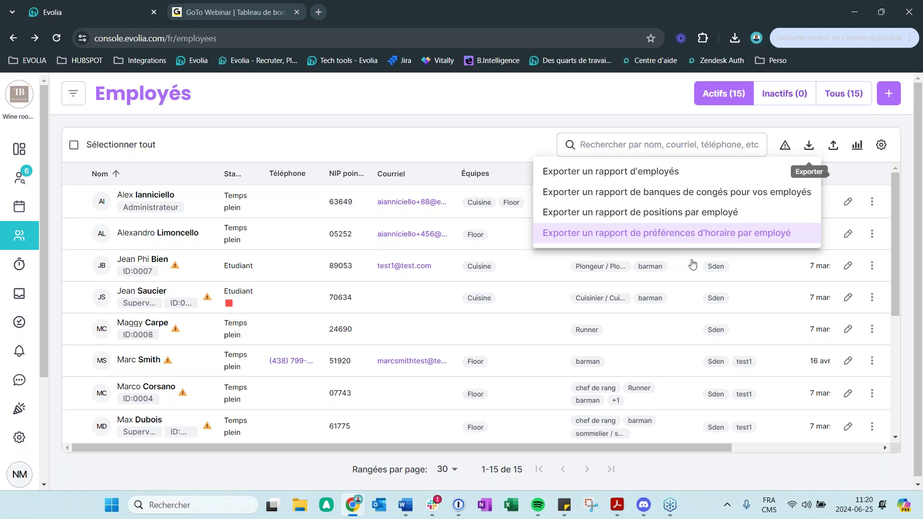
click(157, 256)
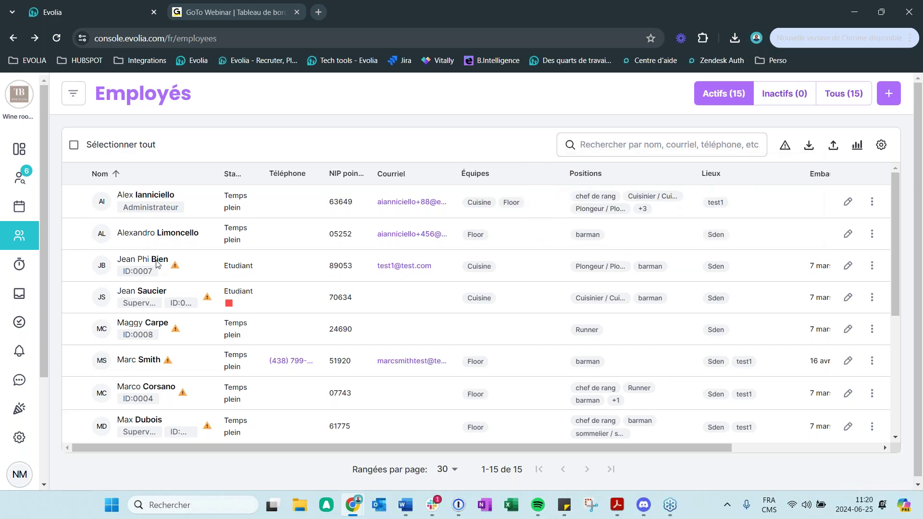
click(156, 263)
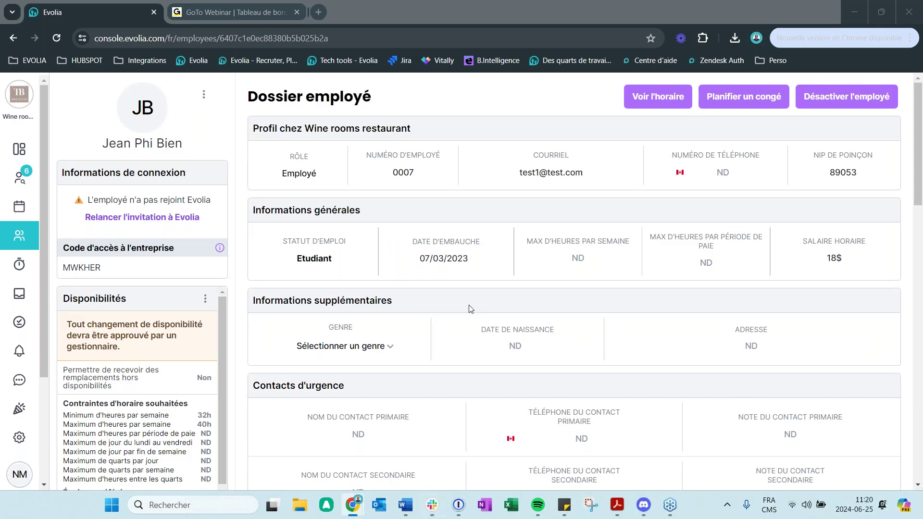
scroll(471, 307, down, 5)
scroll(474, 308, up, 5)
scroll(116, 310, down, 3)
scroll(126, 328, up, 3)
scroll(251, 316, down, 3)
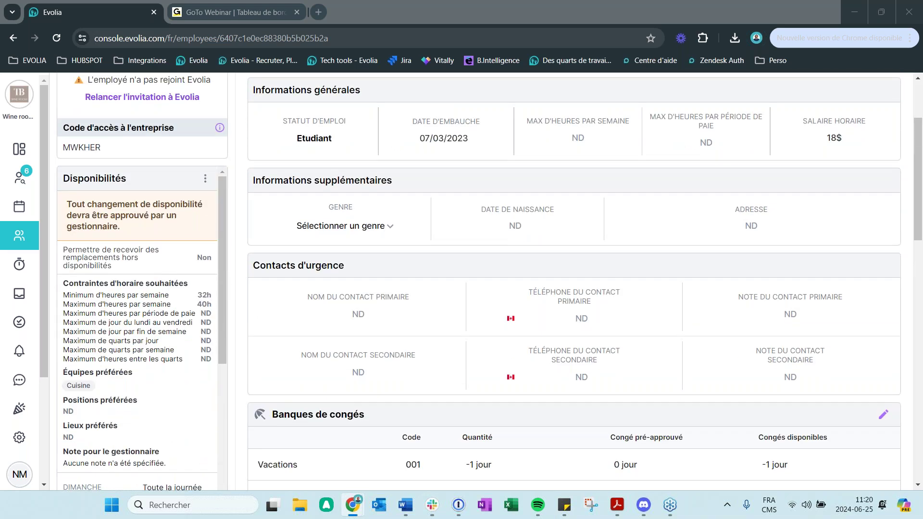
Review the employee's availability settings, set Maximum de jour du lundi au vendredi to 4, and save the changes
click(205, 179)
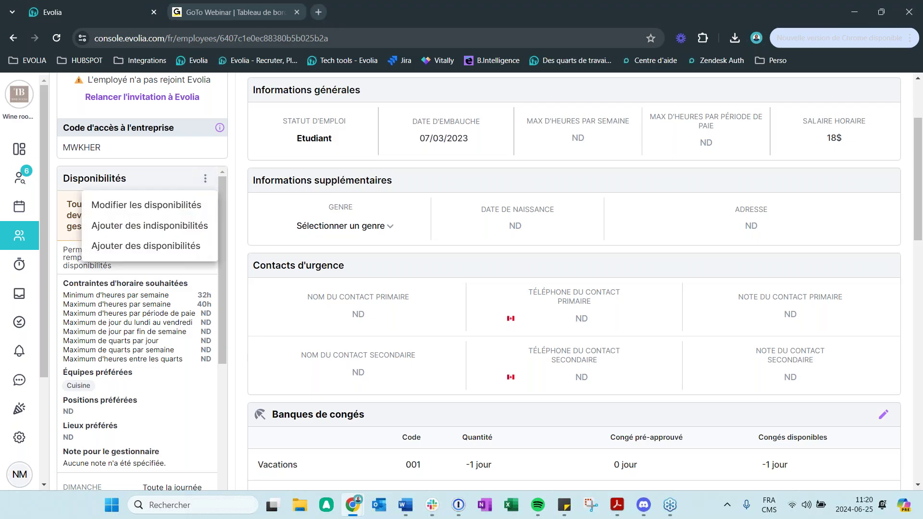
click(171, 208)
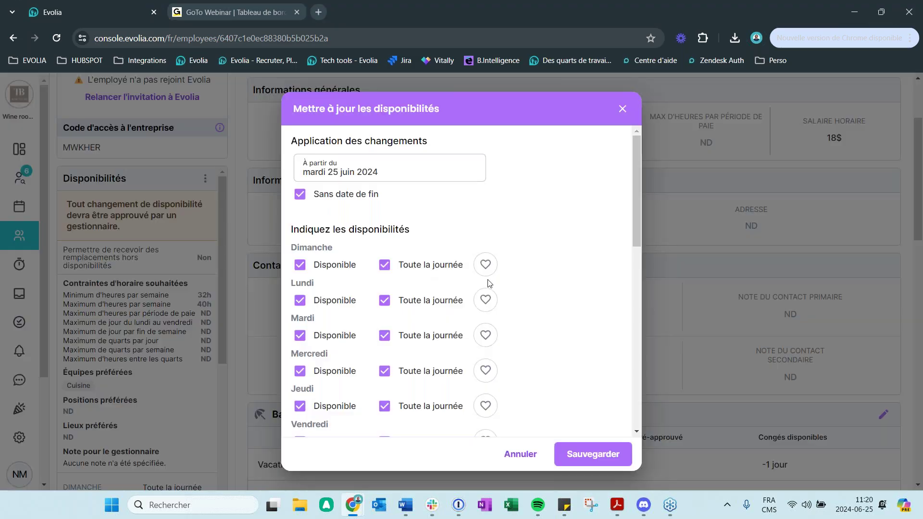
scroll(390, 197, down, 1)
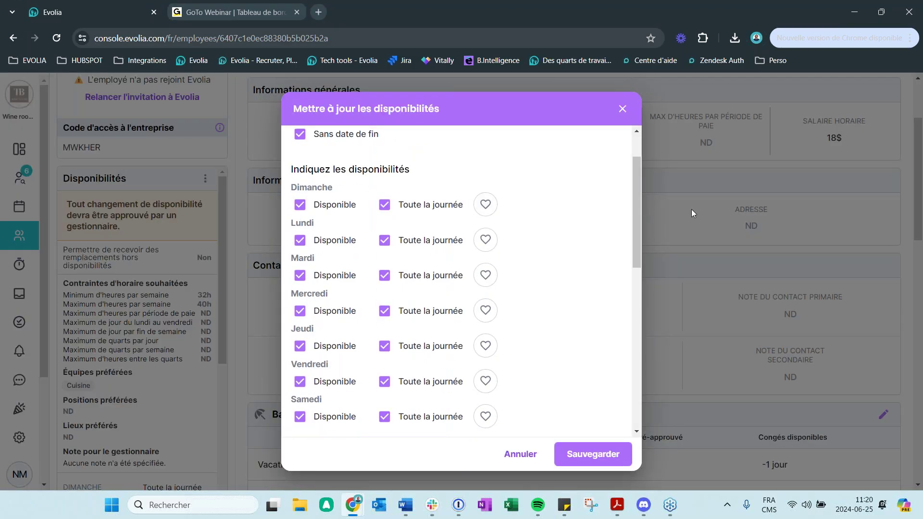
drag(636, 177, 644, 286)
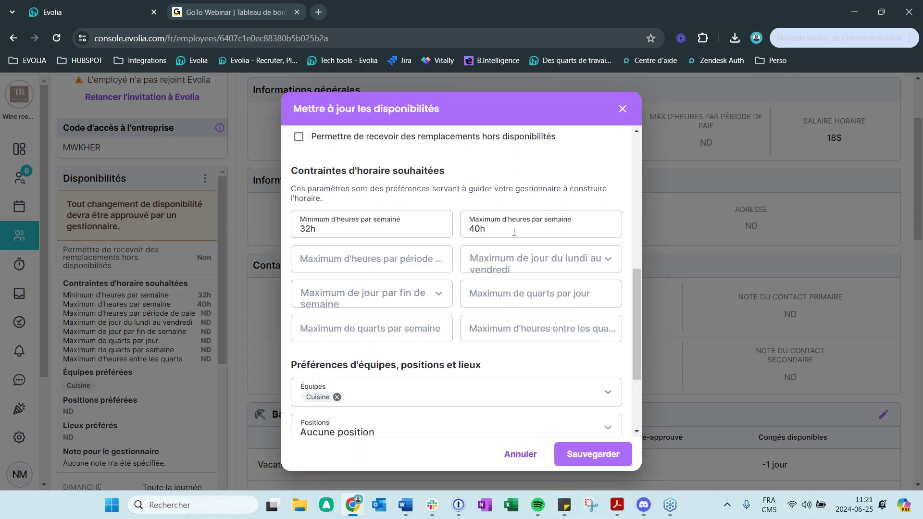
click(392, 260)
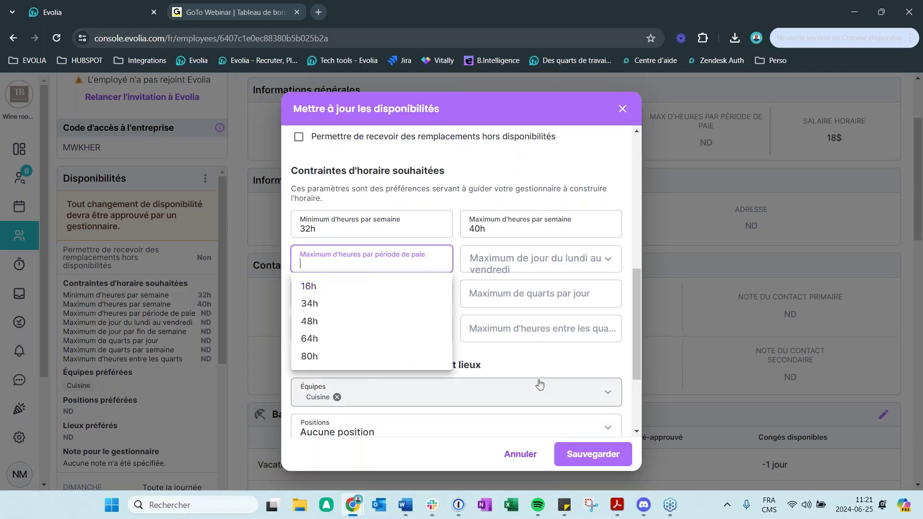
click(515, 365)
click(514, 268)
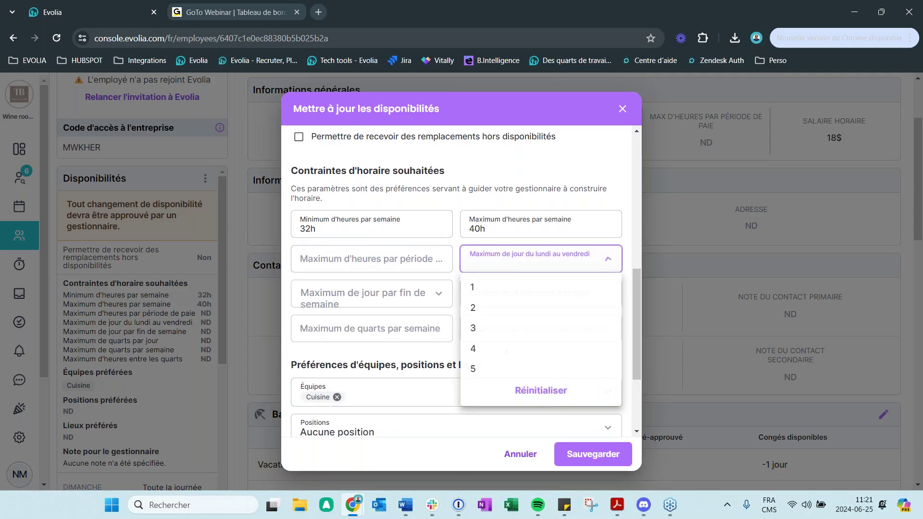
click(481, 349)
scroll(337, 366, down, 1)
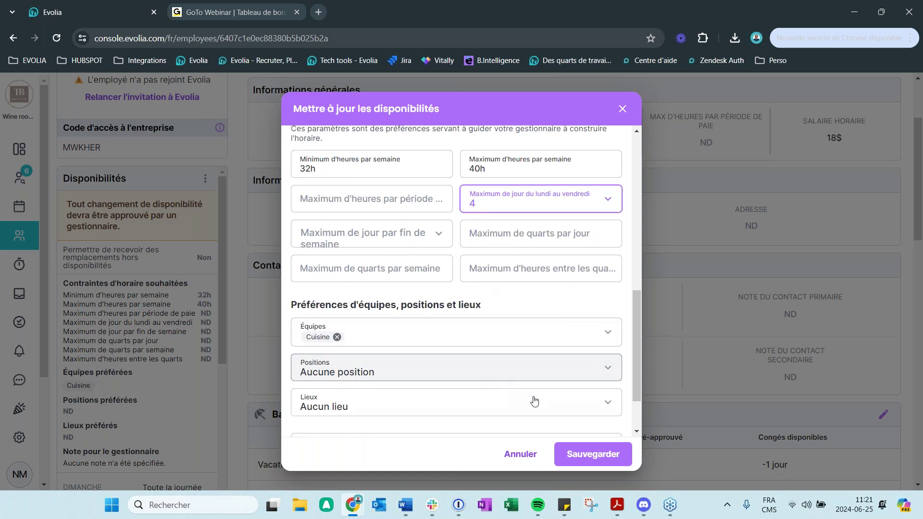
click(600, 460)
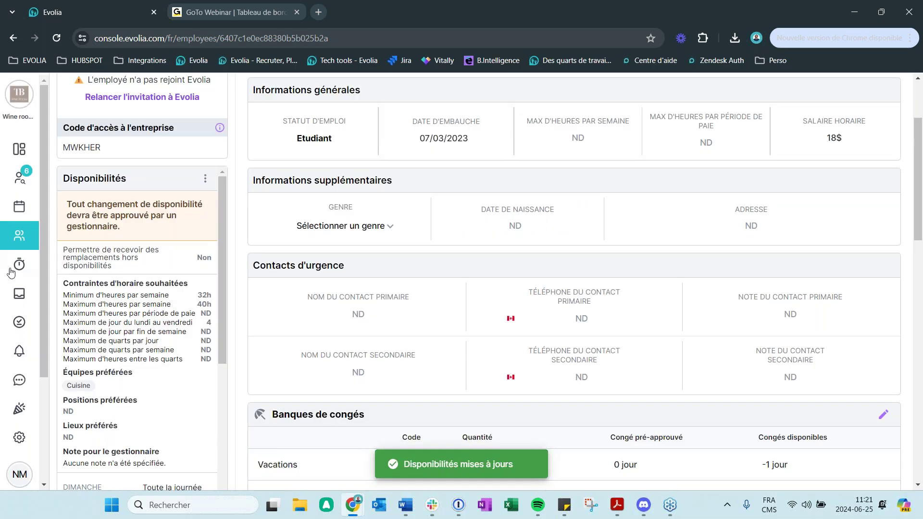
Export the schedule preferences per employee report from the Employés list in Excel format, and view the downloaded preferences_horaire_employes (2).xlsx
click(27, 236)
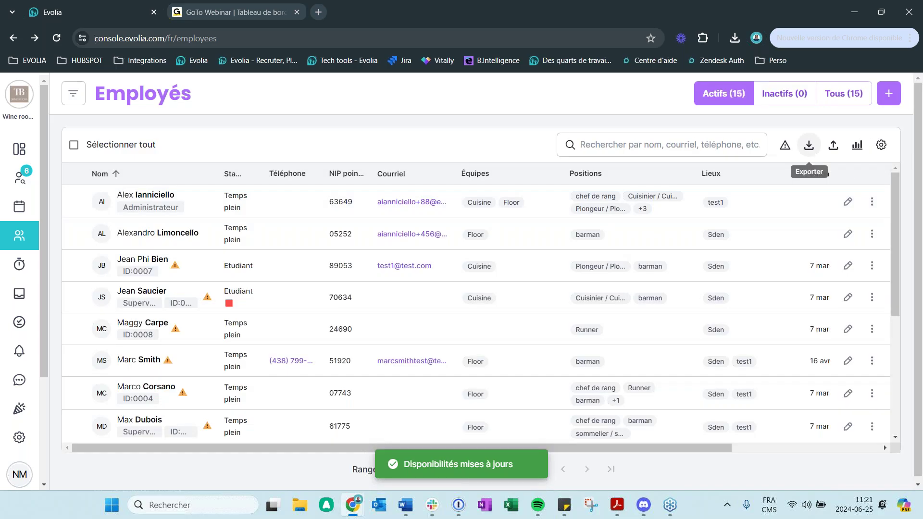
click(810, 146)
click(623, 234)
click(365, 266)
click(375, 343)
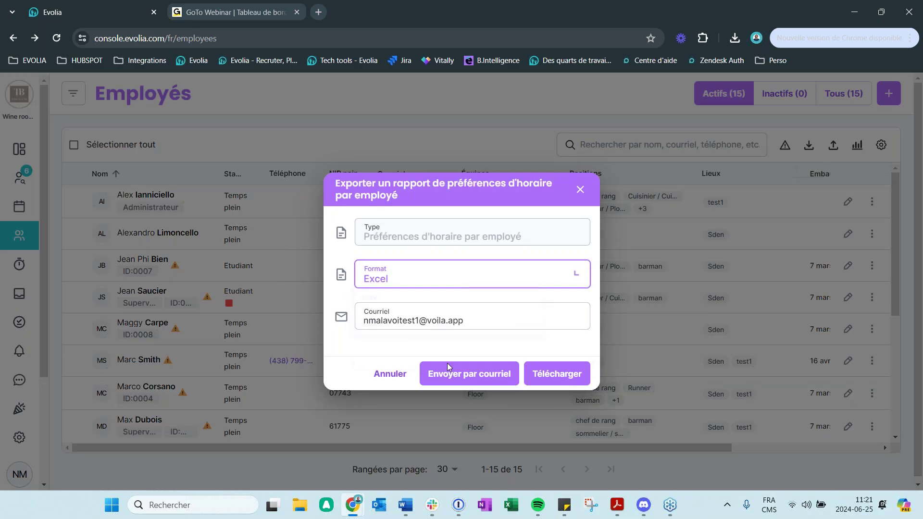
click(537, 382)
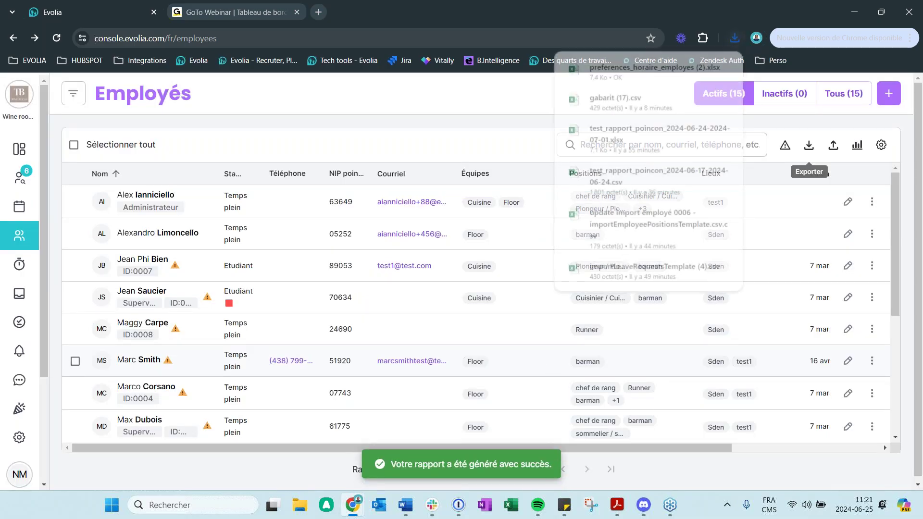
click(639, 72)
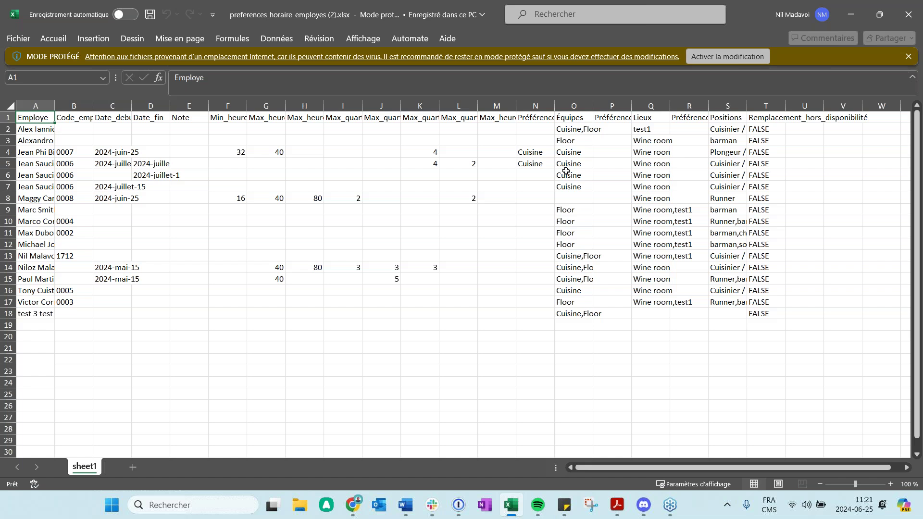
click(851, 14)
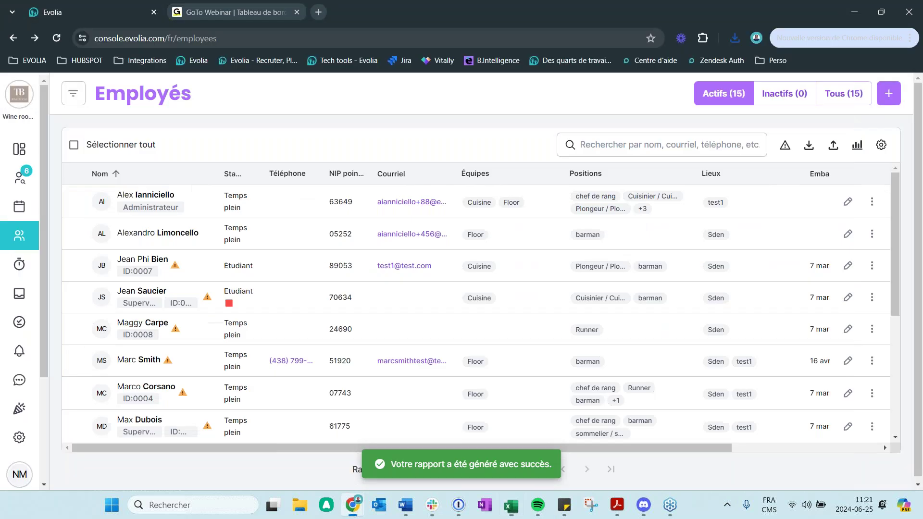
Set the barman position score to 5 stars in the barman and Plongeur student's file, and open the Paramètres page
click(141, 269)
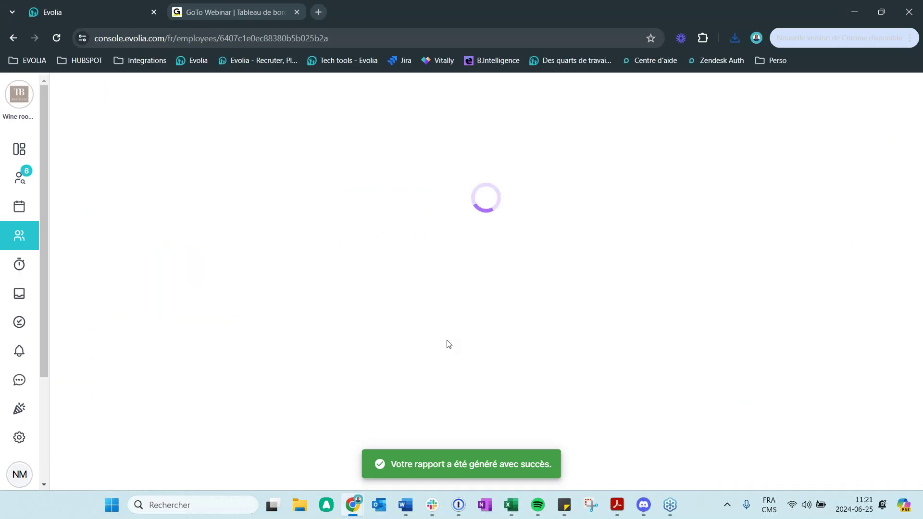
scroll(529, 360, down, 3)
scroll(529, 346, up, 2)
scroll(447, 294, down, 3)
click(455, 338)
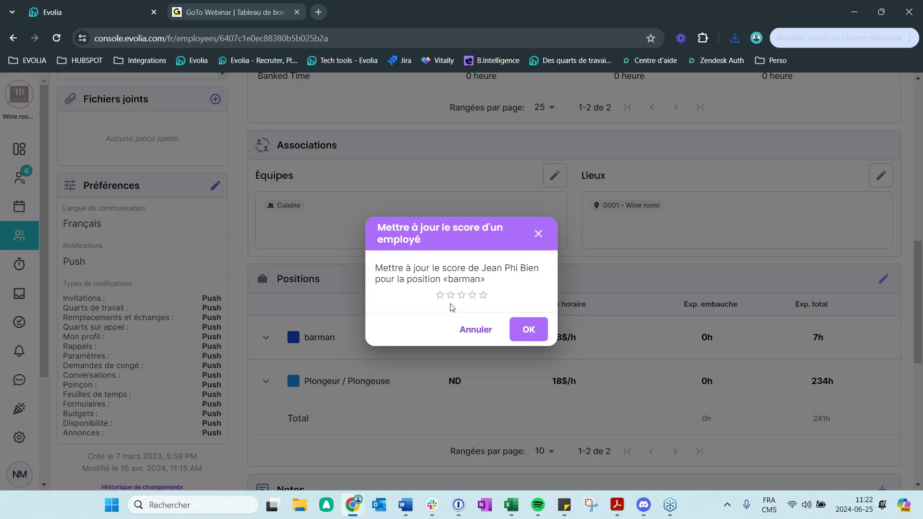
click(485, 299)
click(528, 330)
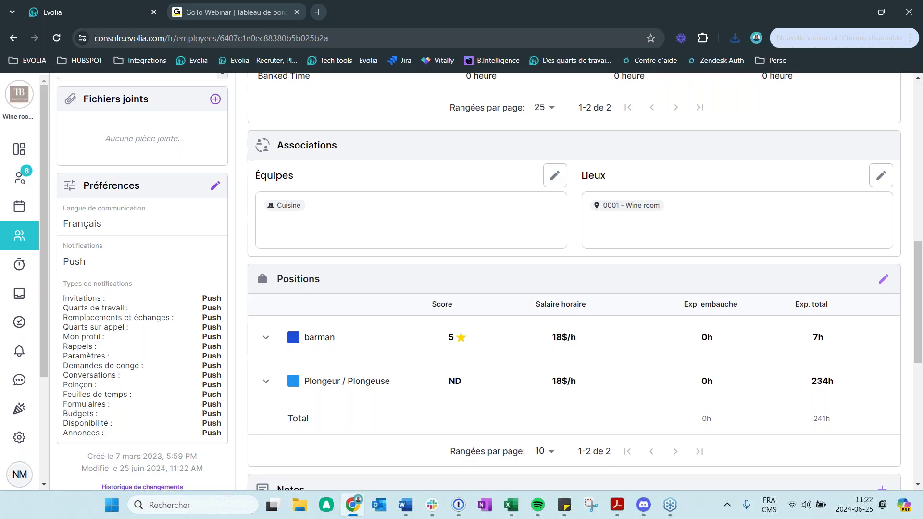
click(19, 436)
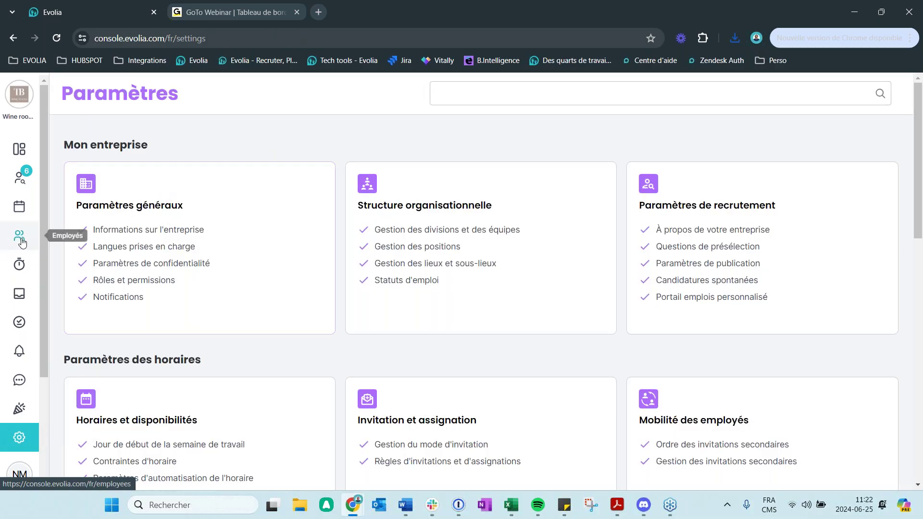
Start a new open shift (Quart ouvert) on Saturday 29 June 2024 in the weekly schedule and set its team to Floor
click(286, 238)
click(26, 206)
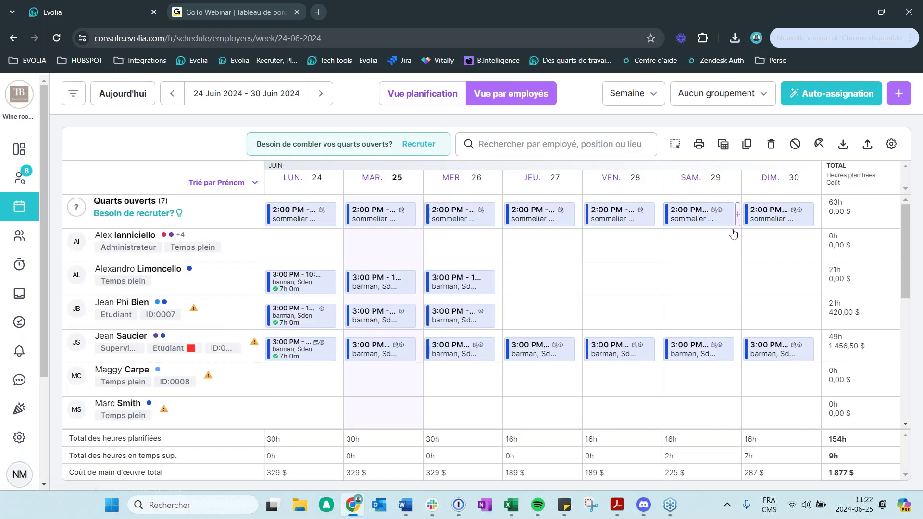
click(733, 287)
click(342, 264)
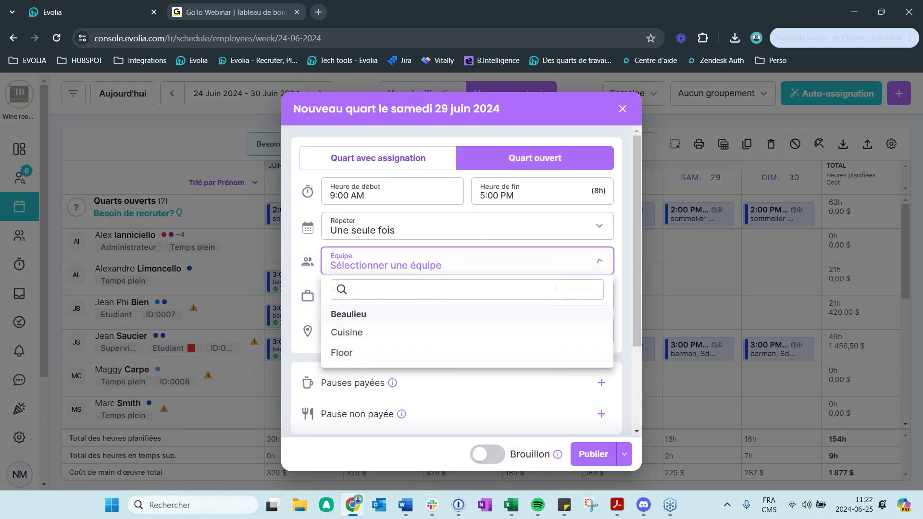
click(356, 331)
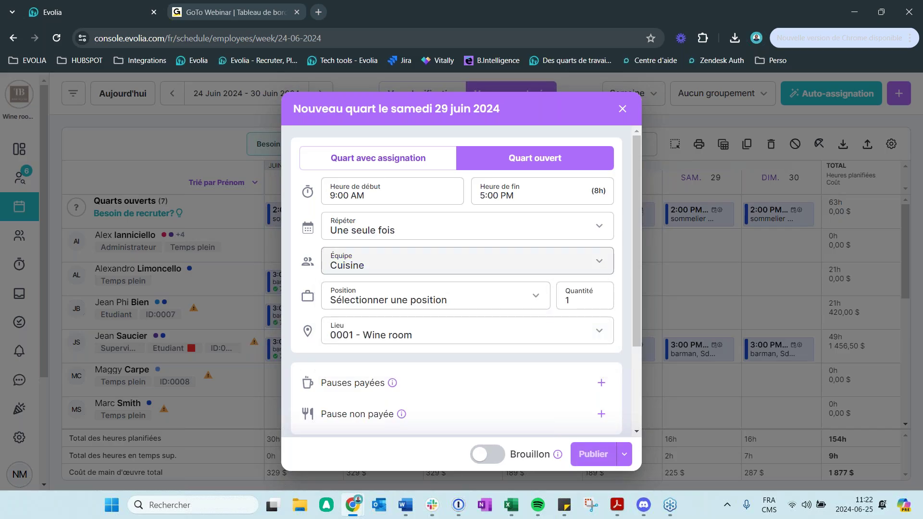
click(346, 266)
click(347, 333)
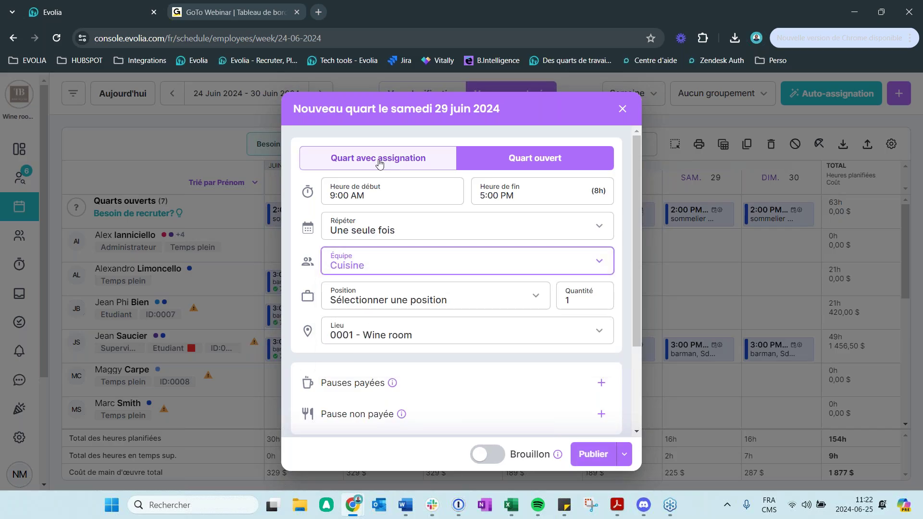
click(337, 265)
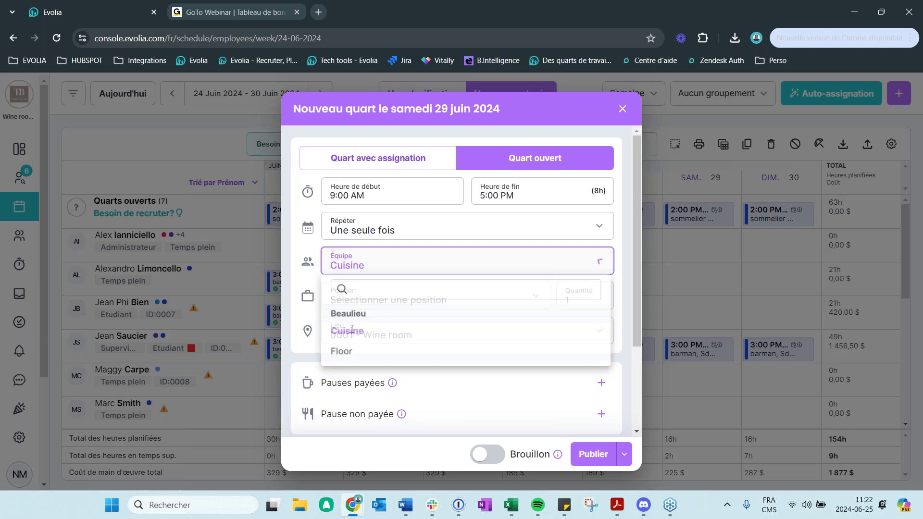
click(342, 351)
Set the new open shift to repeat Chaque jour for a duration of 2 semaines
click(349, 299)
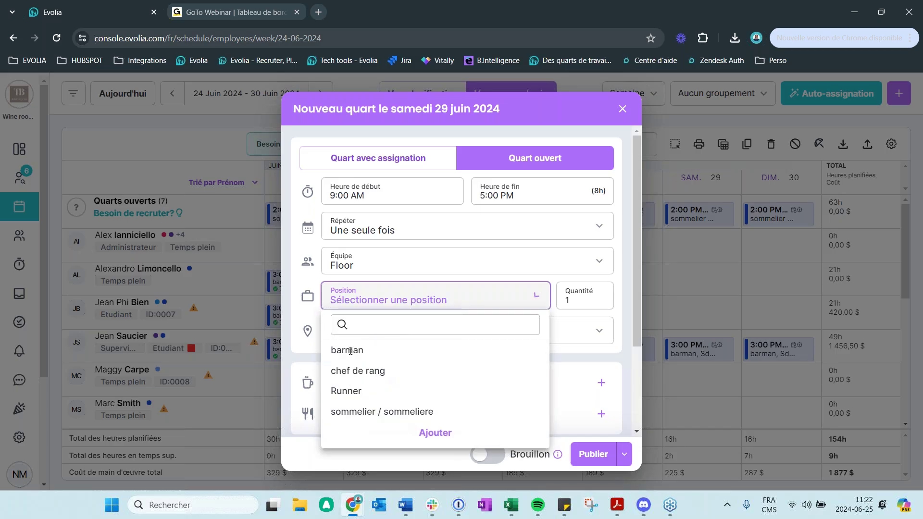
click(476, 297)
scroll(489, 278, down, 2)
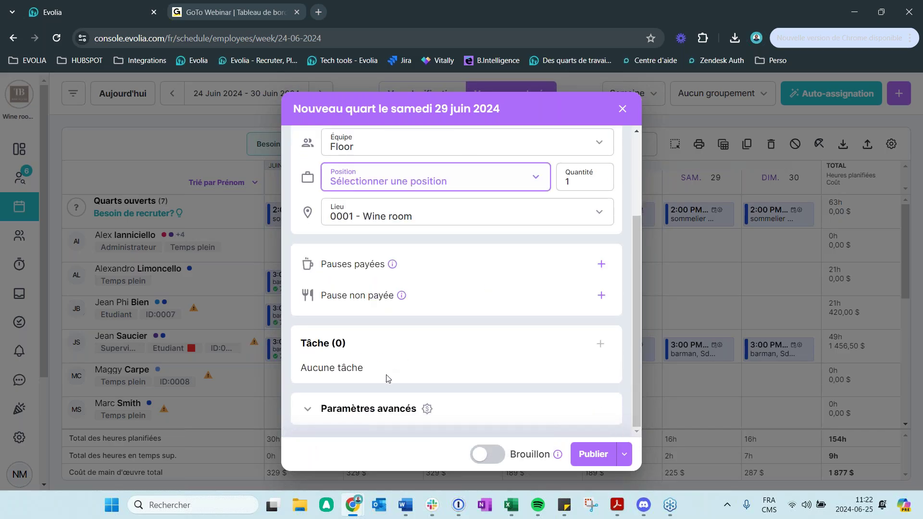
scroll(382, 295, up, 2)
click(403, 231)
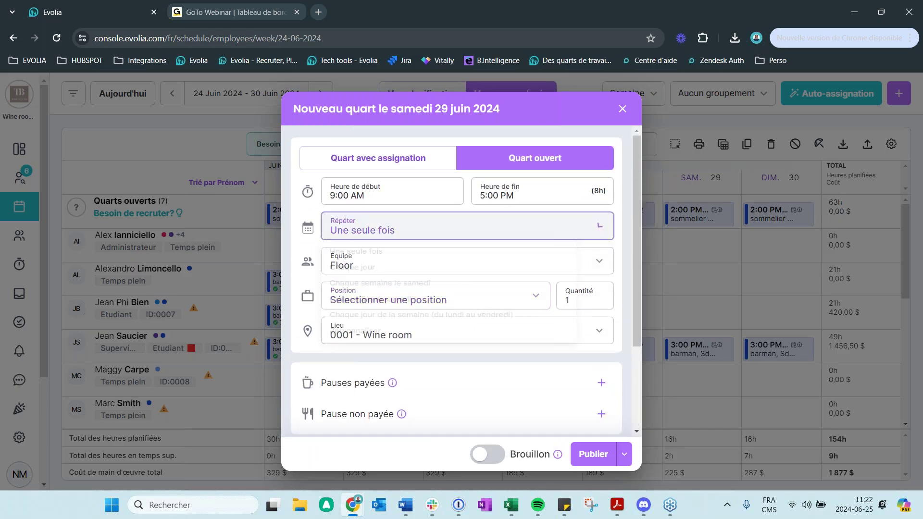
click(398, 275)
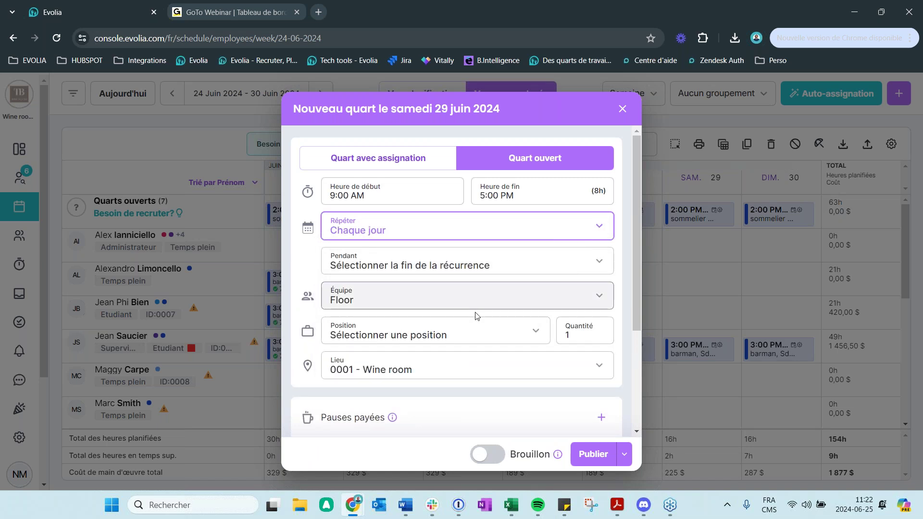
scroll(474, 316, down, 3)
scroll(472, 290, up, 3)
click(407, 269)
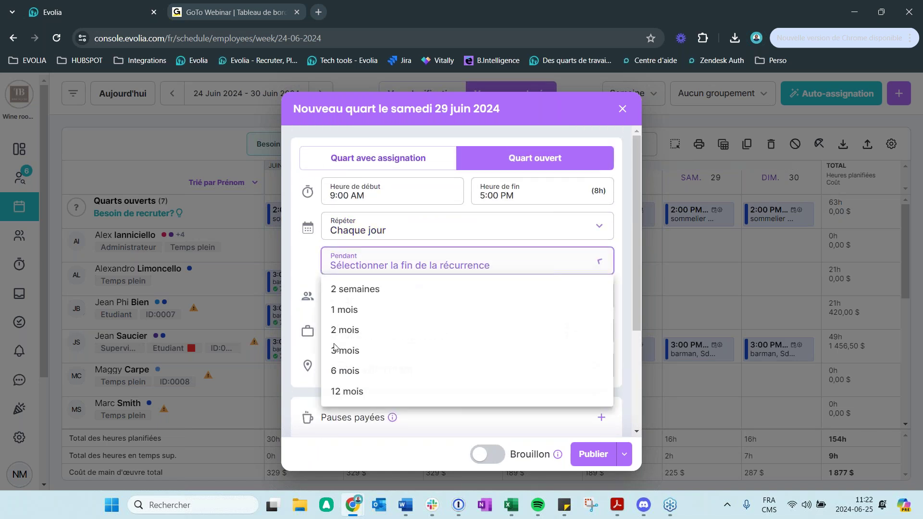
click(353, 289)
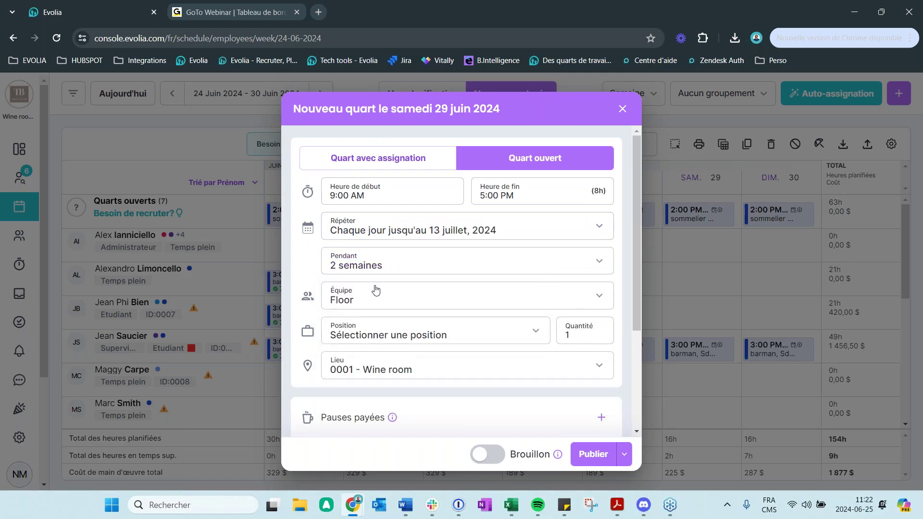
scroll(435, 275, down, 3)
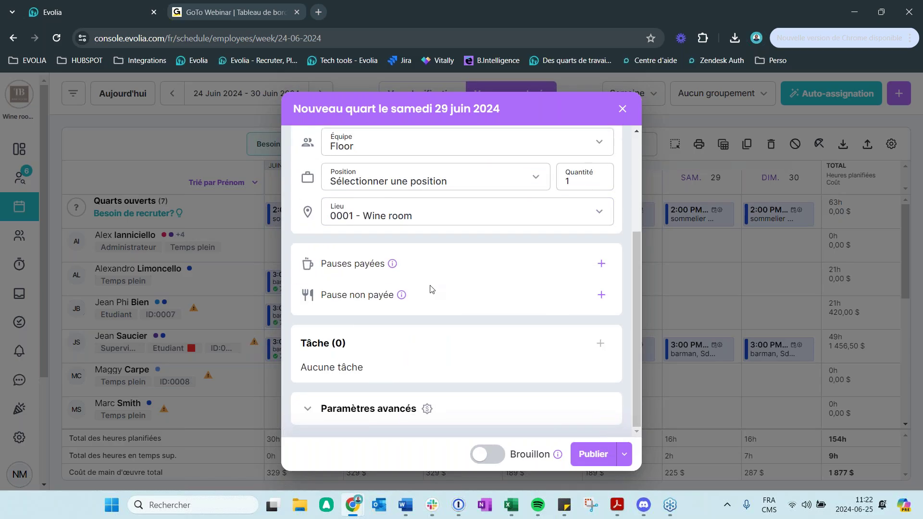
scroll(431, 289, up, 3)
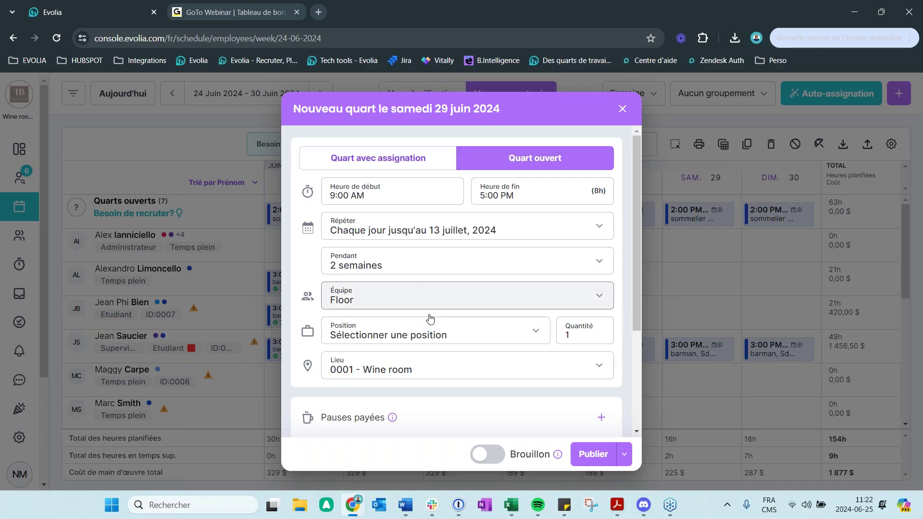
Set the shift's position to barman and the minimum score for offering it to employees to 5
click(435, 332)
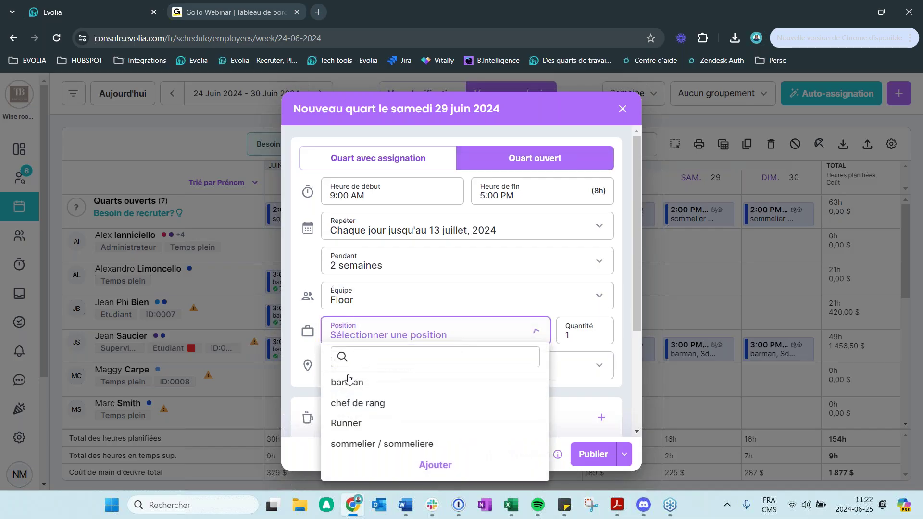
click(350, 384)
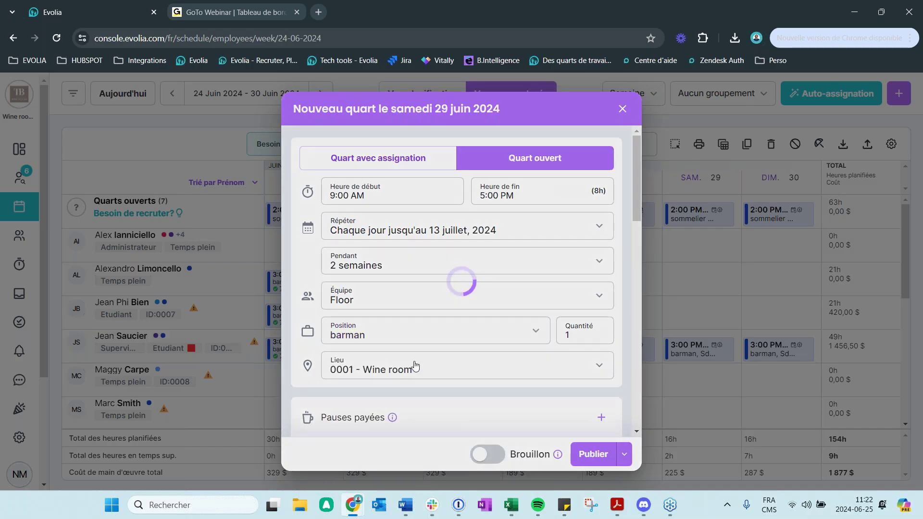
scroll(472, 316, down, 2)
scroll(474, 312, down, 4)
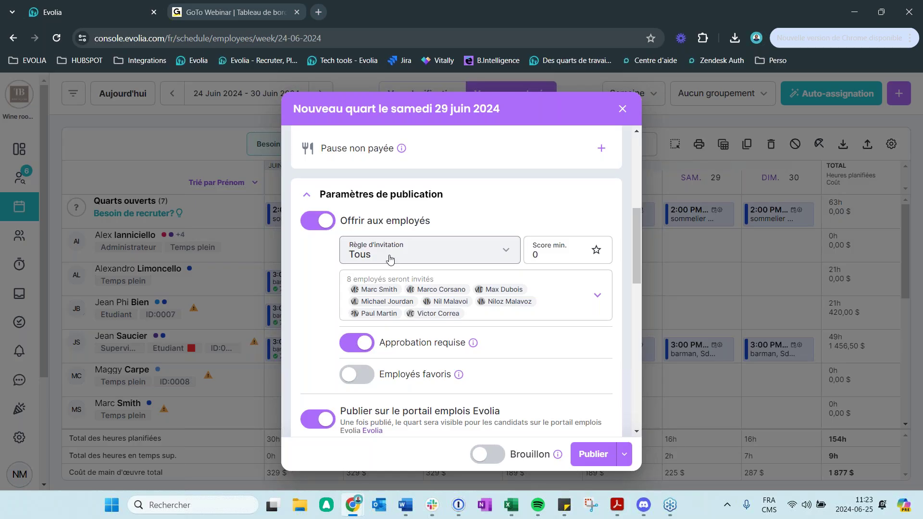
click(536, 255)
scroll(545, 366, down, 2)
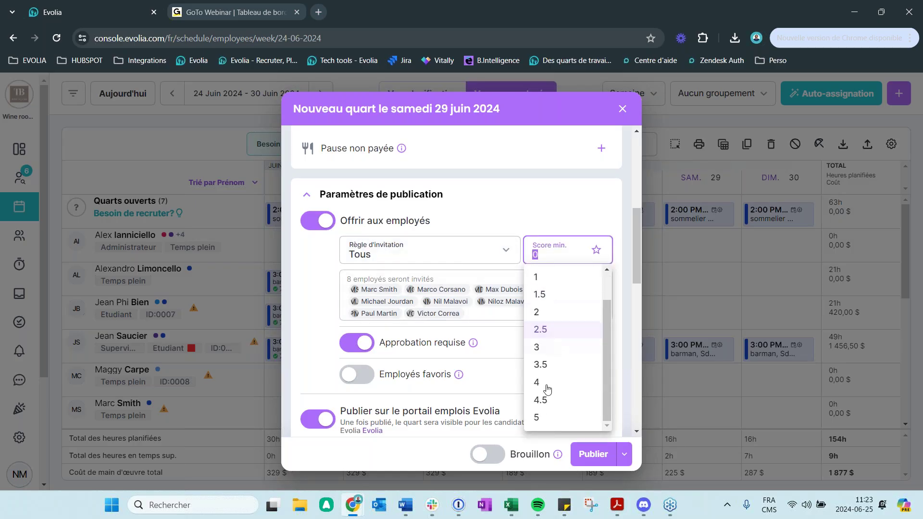
click(540, 419)
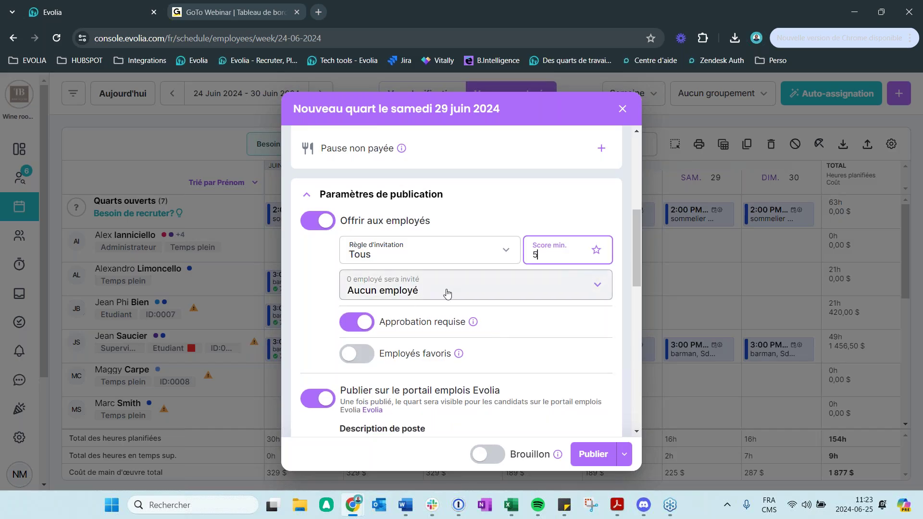
Change the shift's minimum invitation score to 4 and close the new shift without publishing it
click(553, 253)
text(4)
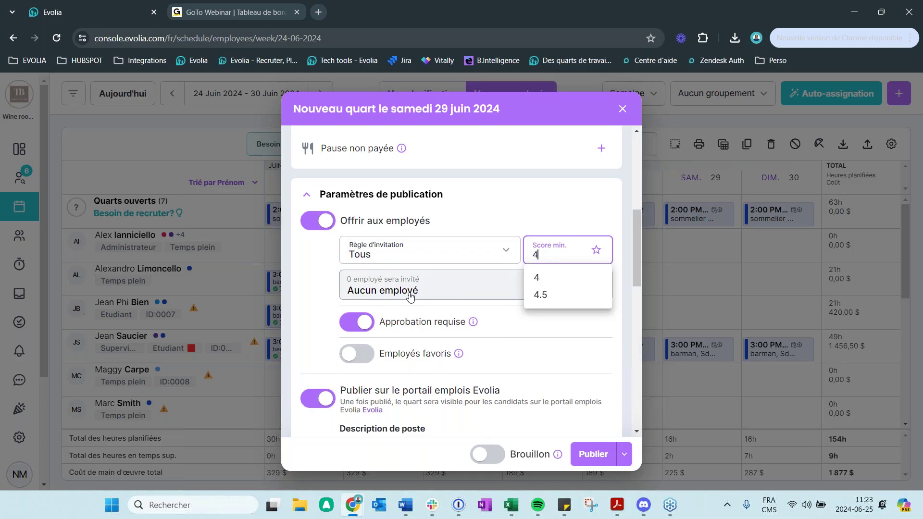
click(624, 111)
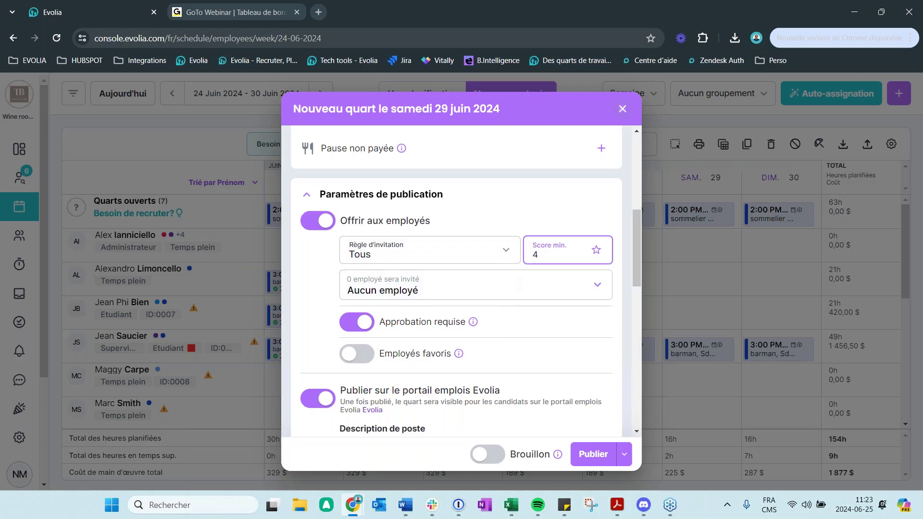
click(788, 233)
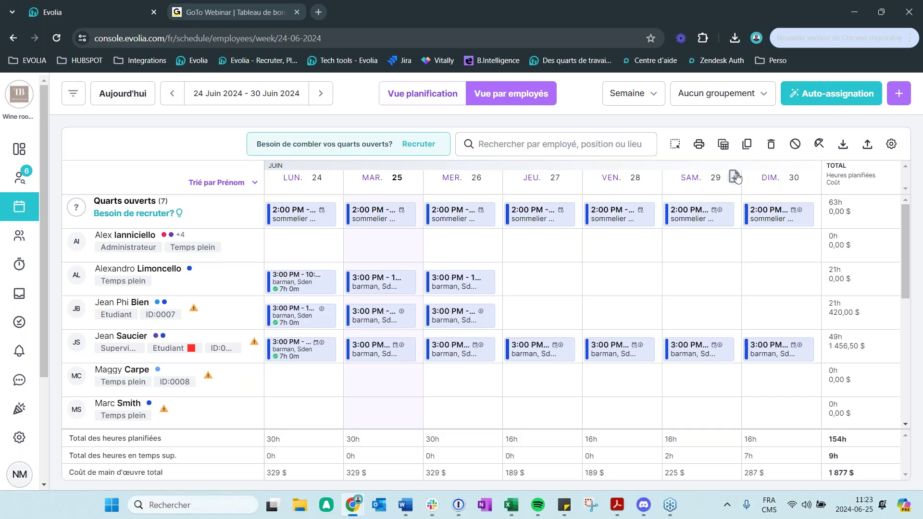
View the Paramètres de disponibilités page within the Horaires et disponibilités settings
click(19, 437)
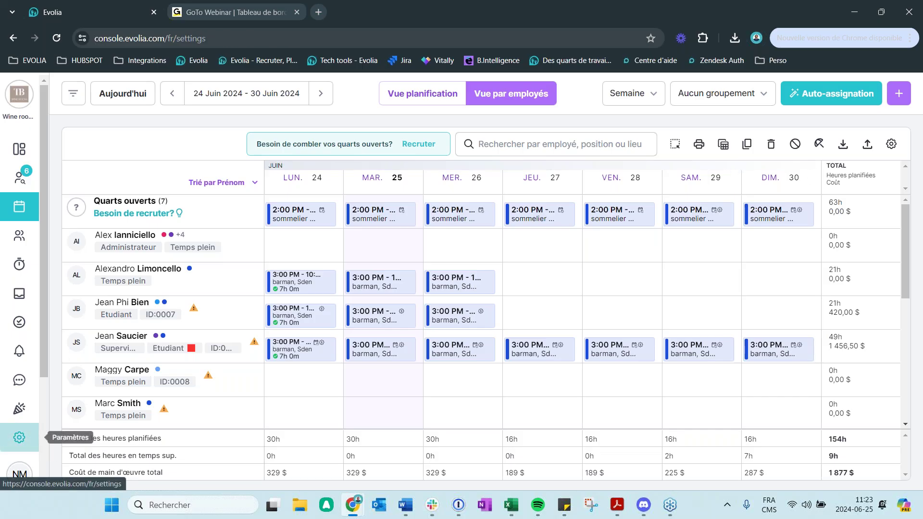
click(209, 201)
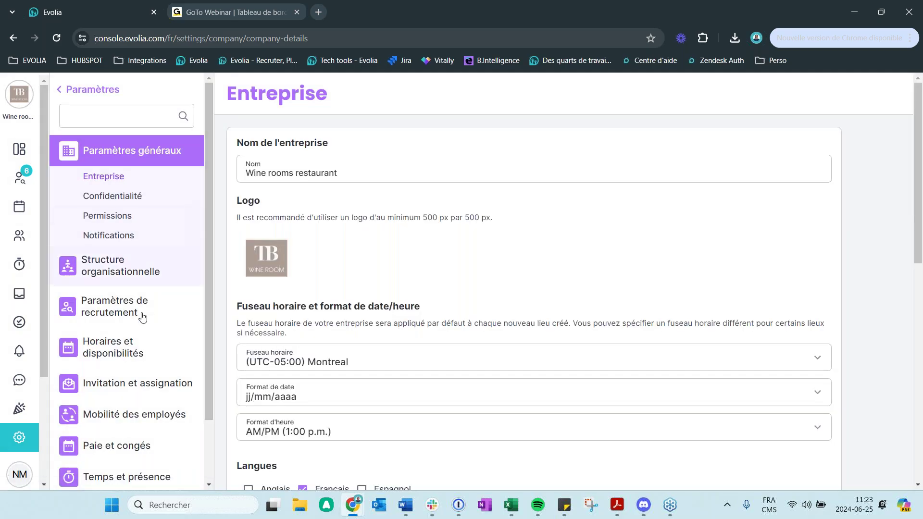
click(136, 342)
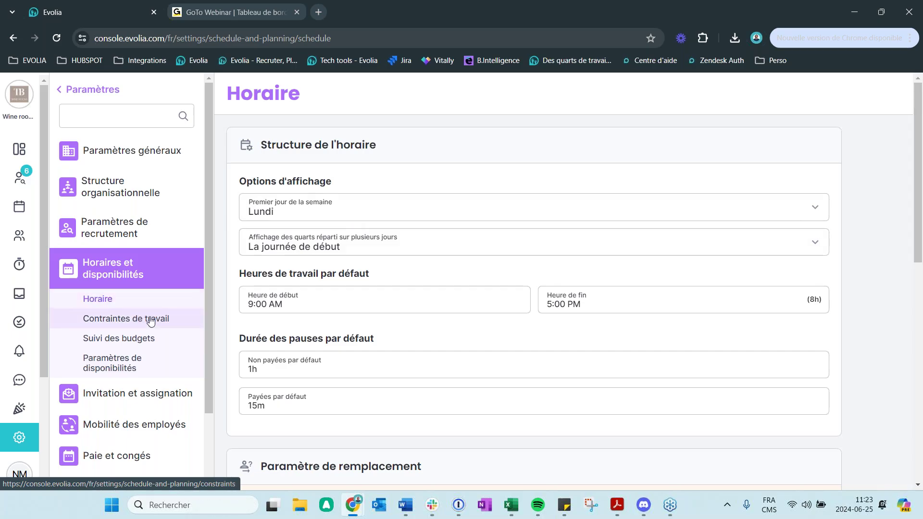
click(139, 369)
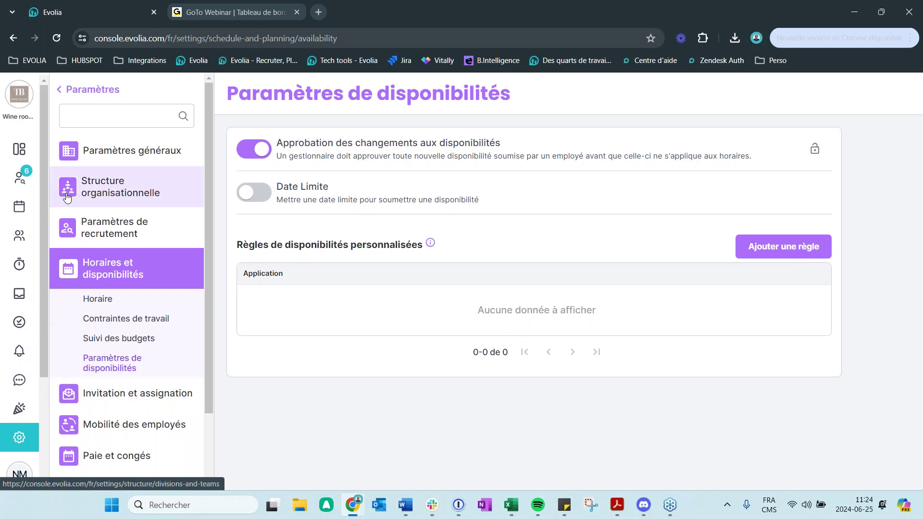
View the report export options of the Employés list and reopen the downloaded preferences_horaire_employes (2).xlsx
click(19, 234)
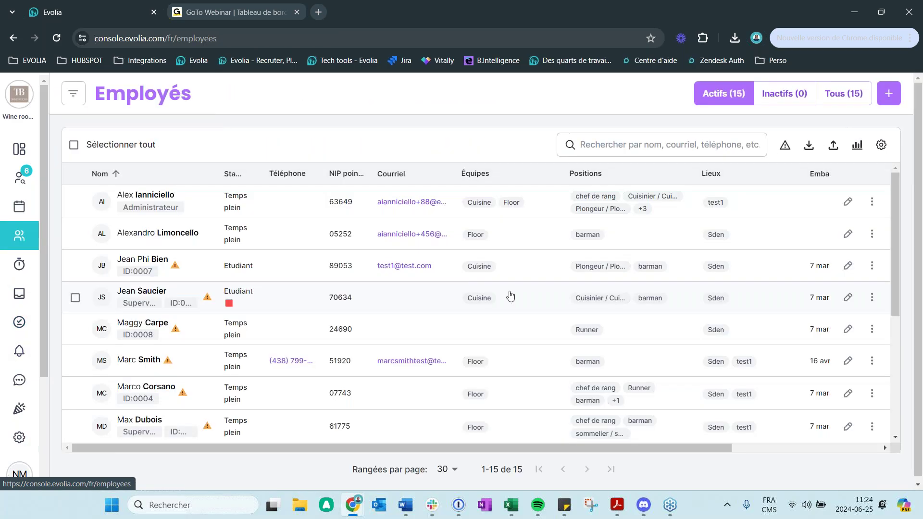
click(809, 145)
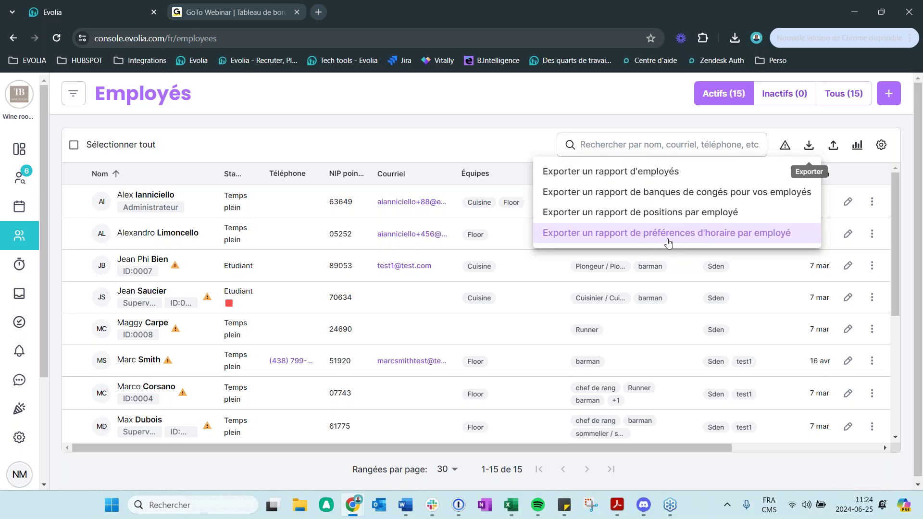
click(734, 38)
click(638, 92)
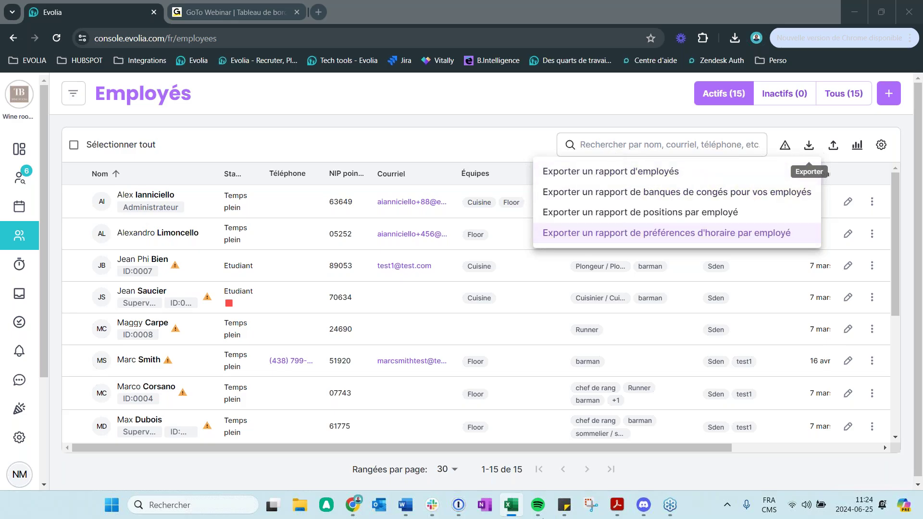
Switch to Excel and widen the Date_debut and Date_fin columns so their dates are fully readable
click(514, 512)
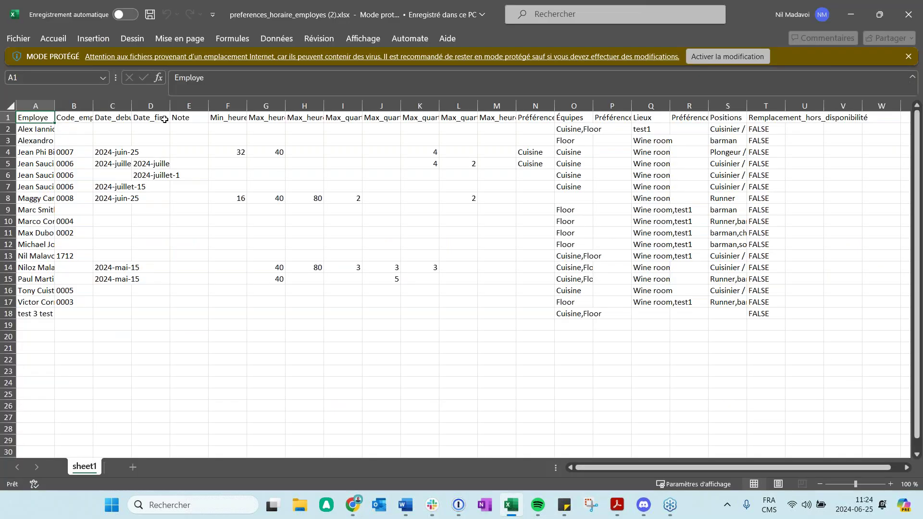
drag(131, 106, 220, 116)
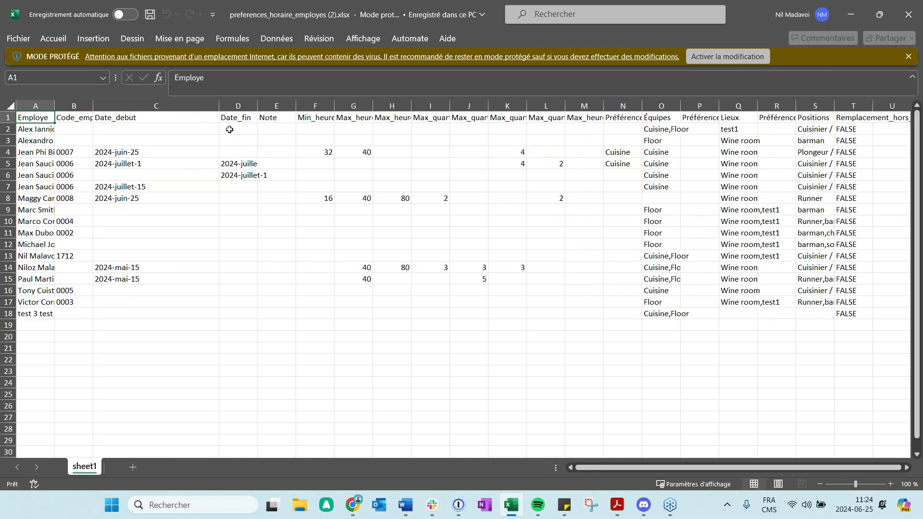
double_click(256, 107)
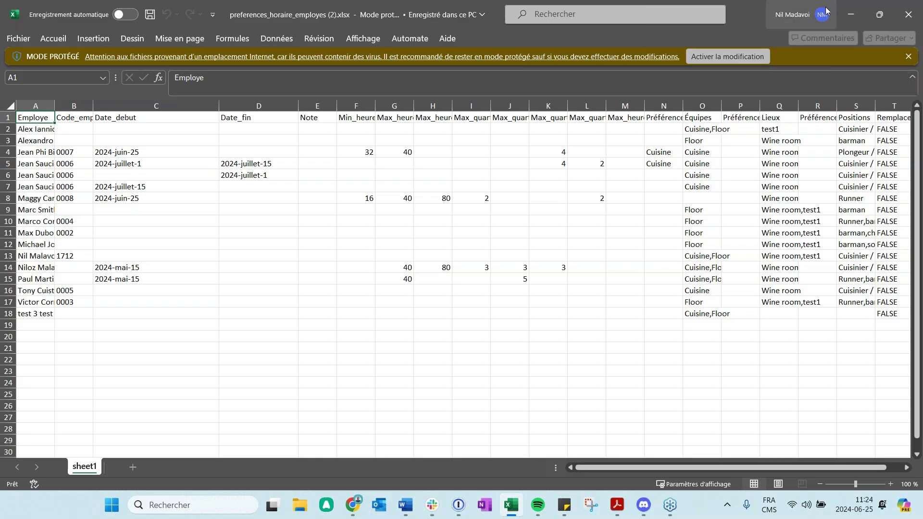
Back in Evolia, open the file of the full-time Floor barman at Sden, start an availability update and turn off Sans date de fin
key(alt+Tab)
click(161, 194)
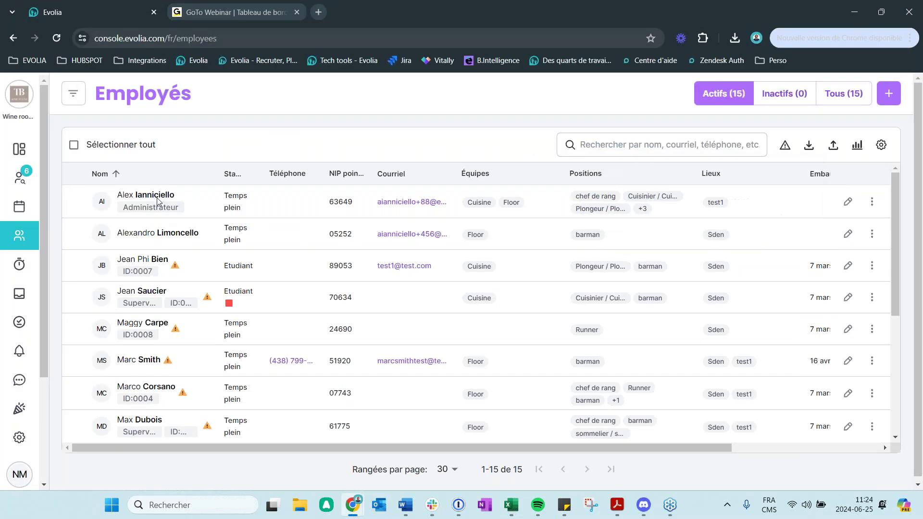
click(164, 234)
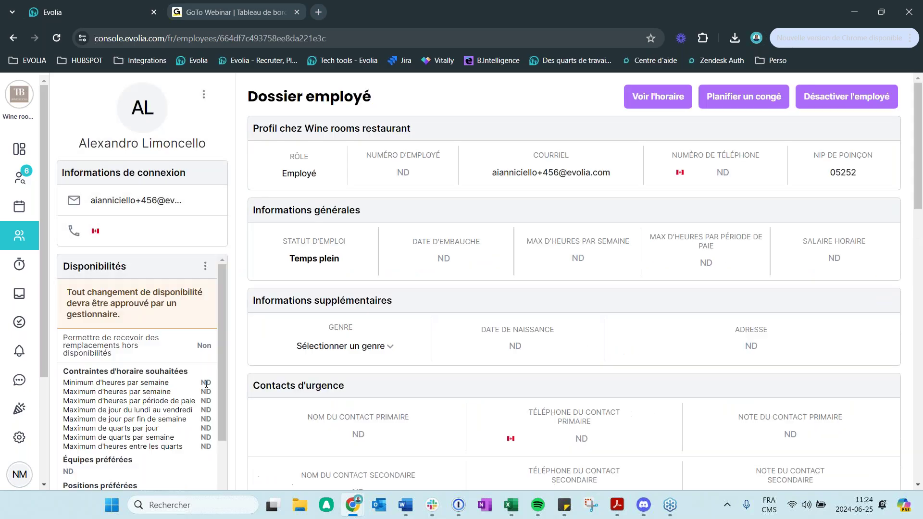
click(206, 266)
click(165, 302)
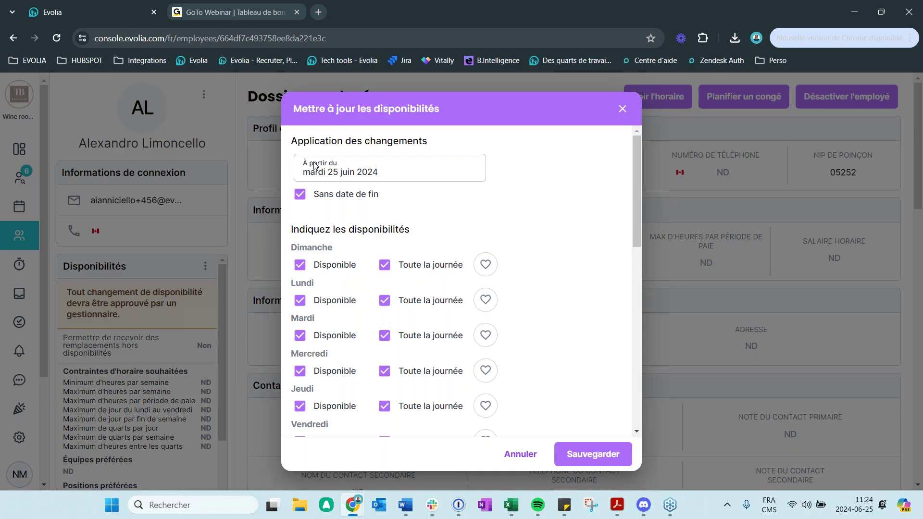
click(300, 194)
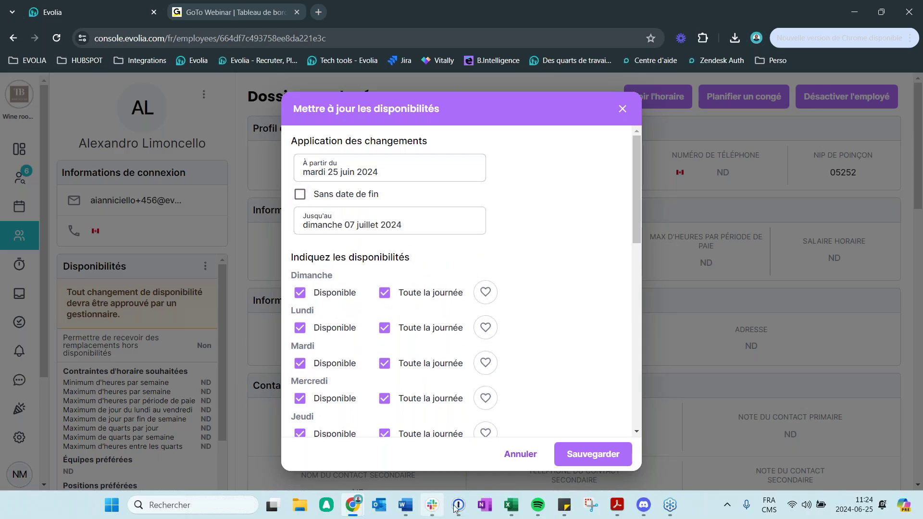
Switch to the preferences_horaire_employes (2).xlsx workbook in Excel and widen the Min_heures_par_semaine, Max_heures_par_semaine and Monday-based Max_quarts columns
click(511, 505)
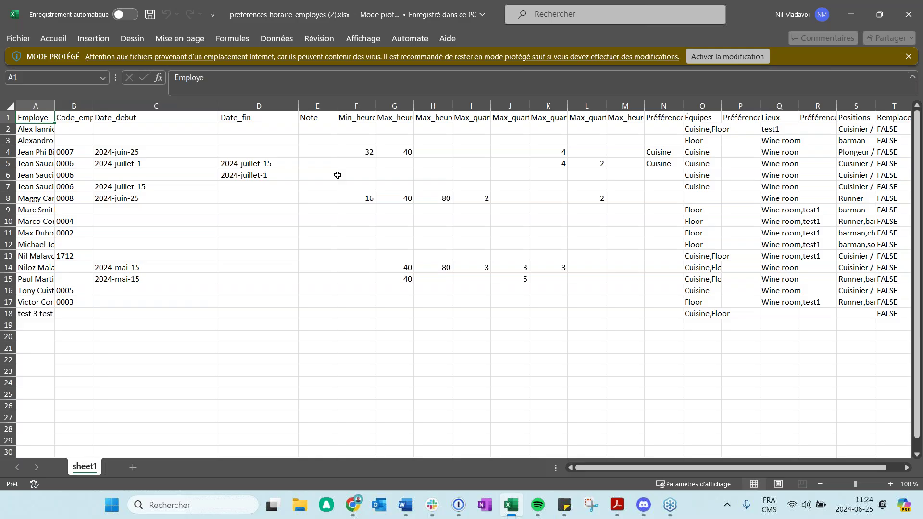
drag(376, 107, 424, 107)
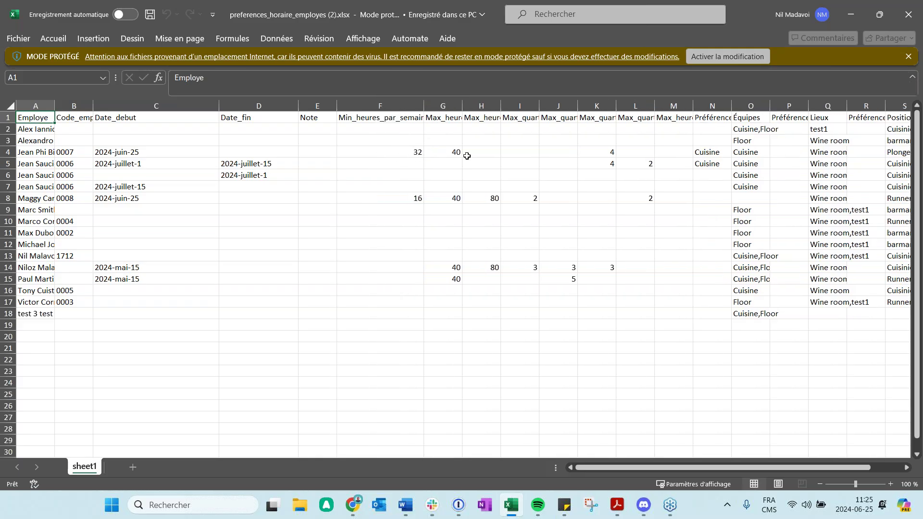
drag(462, 106, 527, 106)
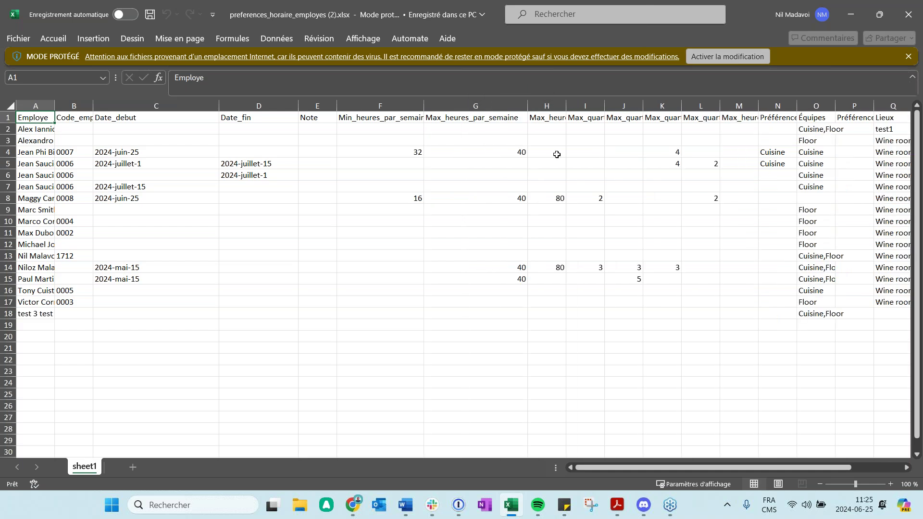
drag(682, 106, 725, 108)
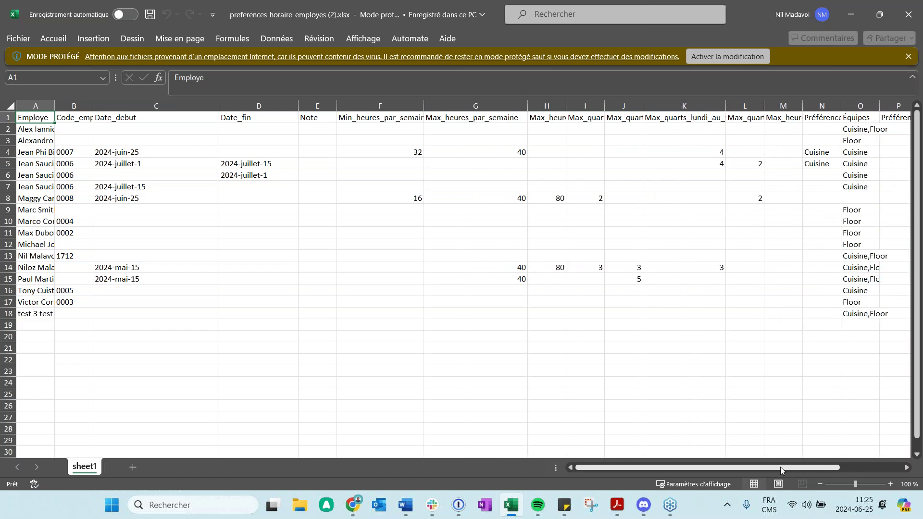
scroll(781, 466, right, 5)
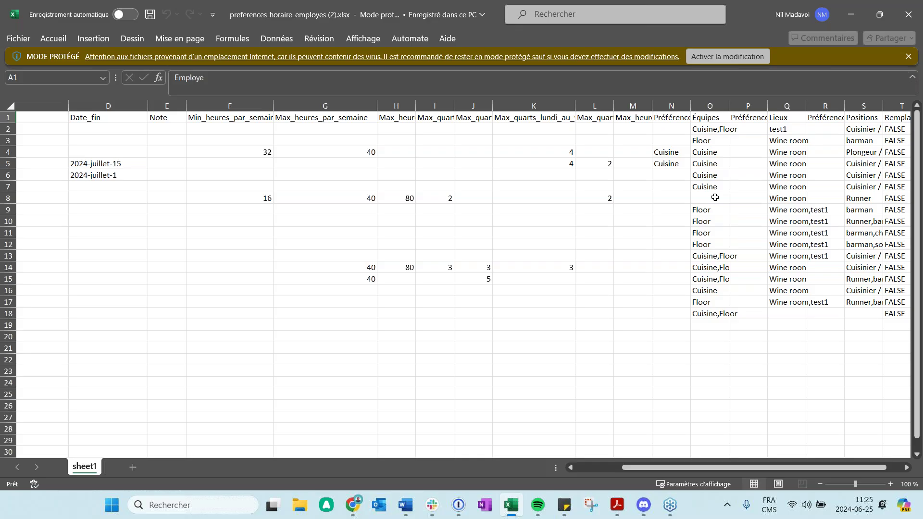
Back in Evolia, close the availability update without saving and review the Associations and Positions sections of the employee file
click(850, 13)
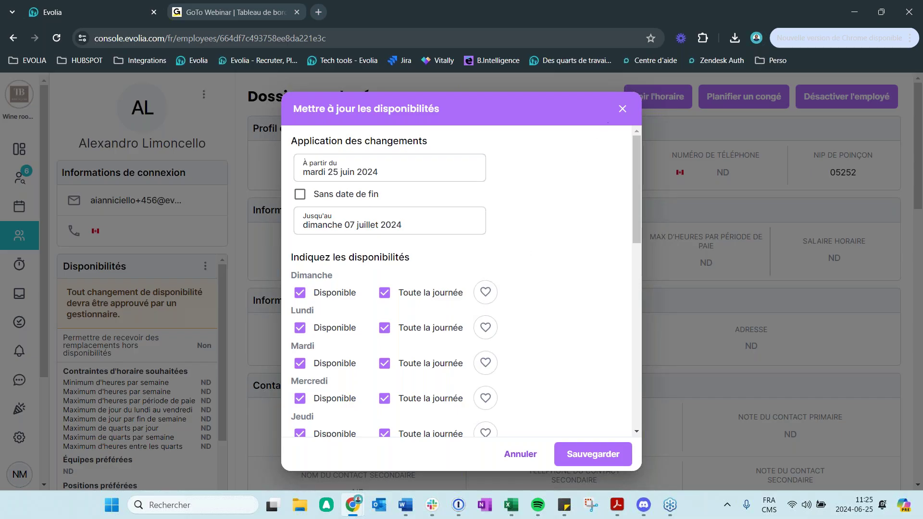
click(622, 109)
scroll(627, 256, down, 1)
scroll(627, 256, down, 9)
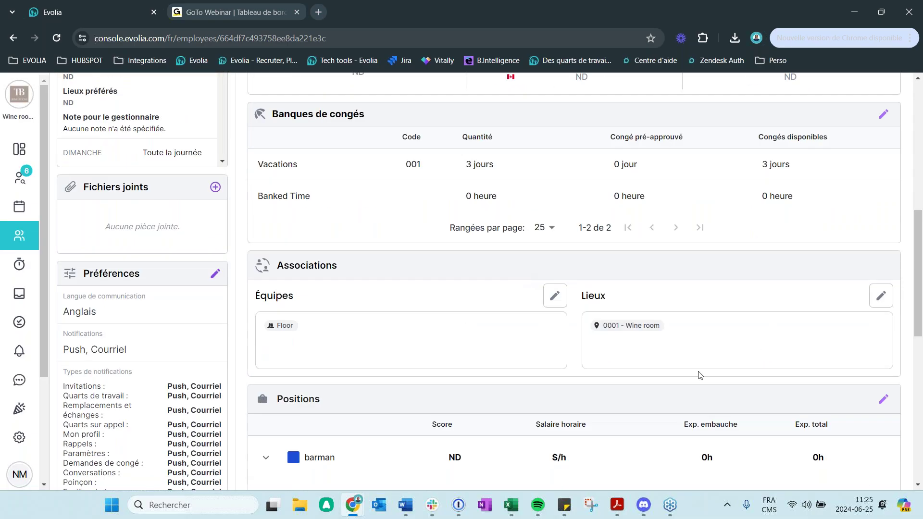
scroll(433, 390, up, 10)
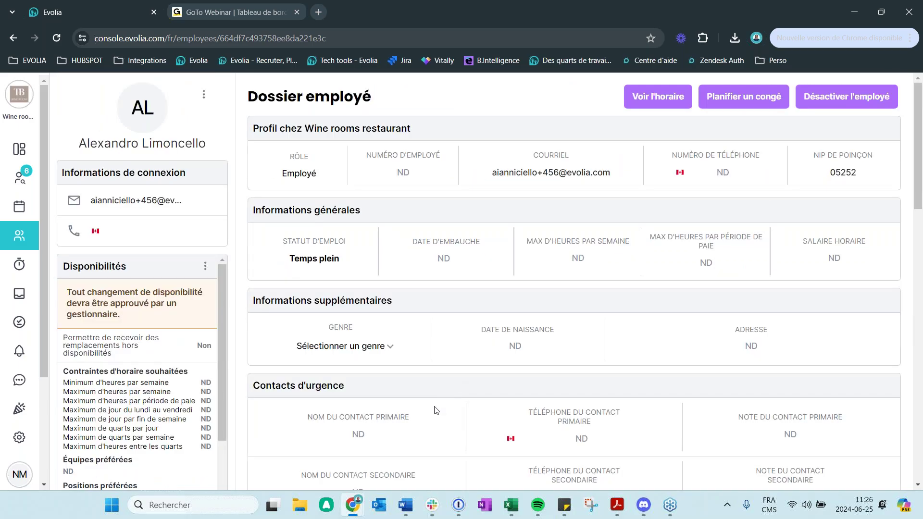
From the Employés list, start an import of employees, then download and open its template file in Excel
click(18, 236)
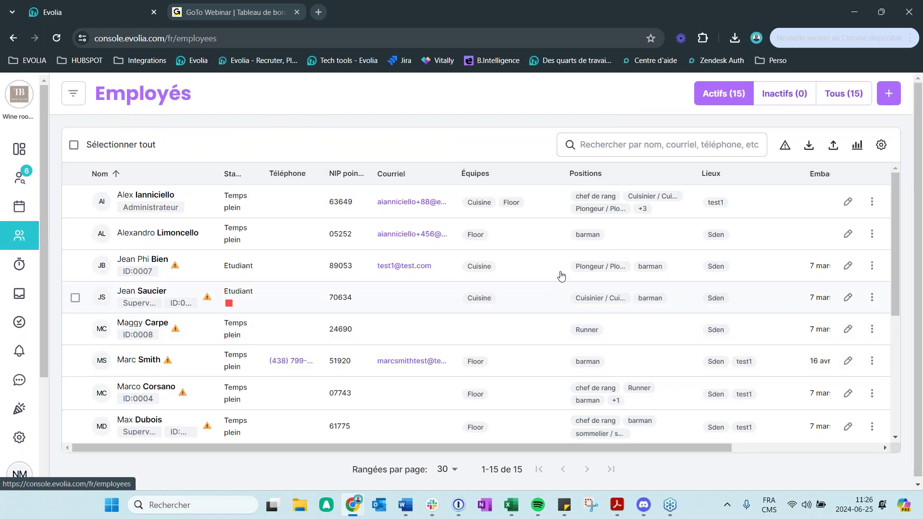
click(834, 146)
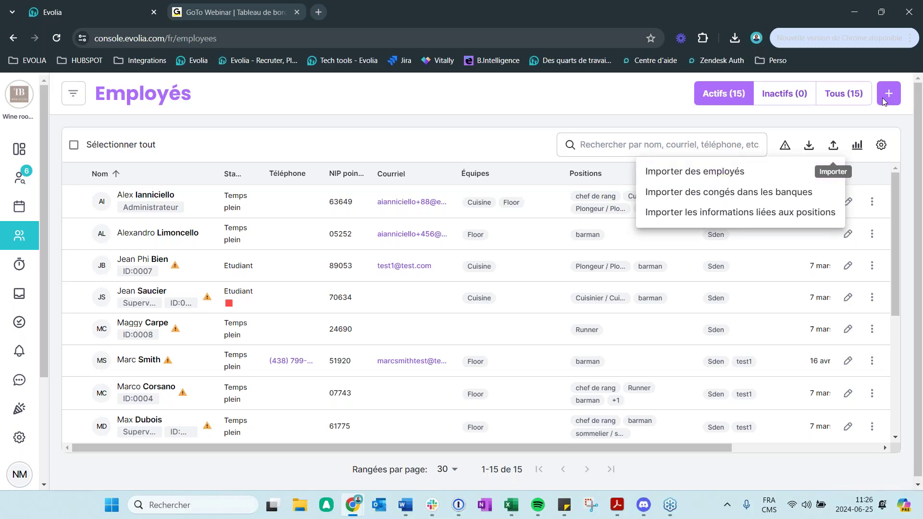
click(691, 175)
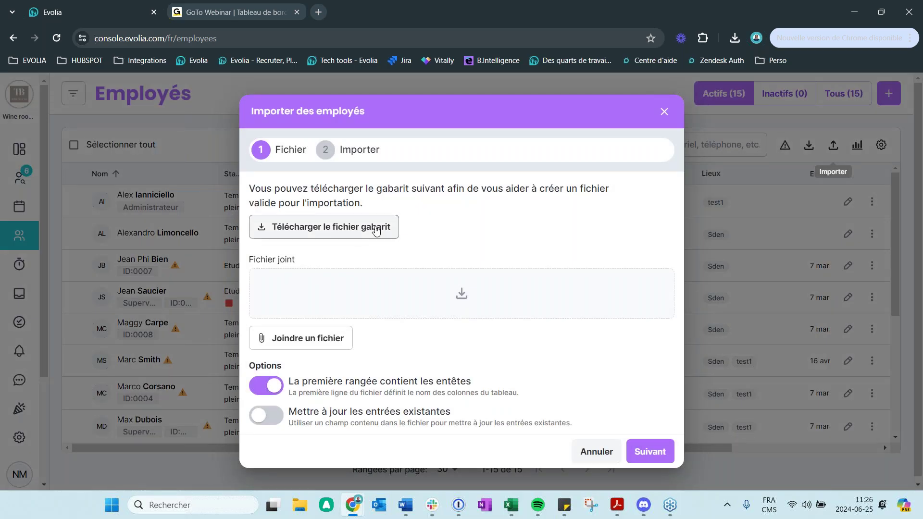
click(345, 238)
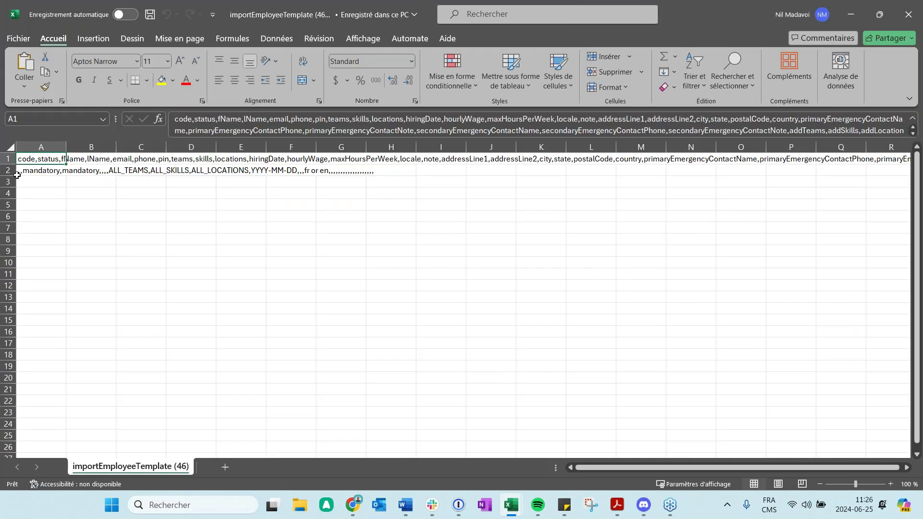
Convert the template's column A from delimited text into separate columns in Standard format, starting at cell A1
click(41, 147)
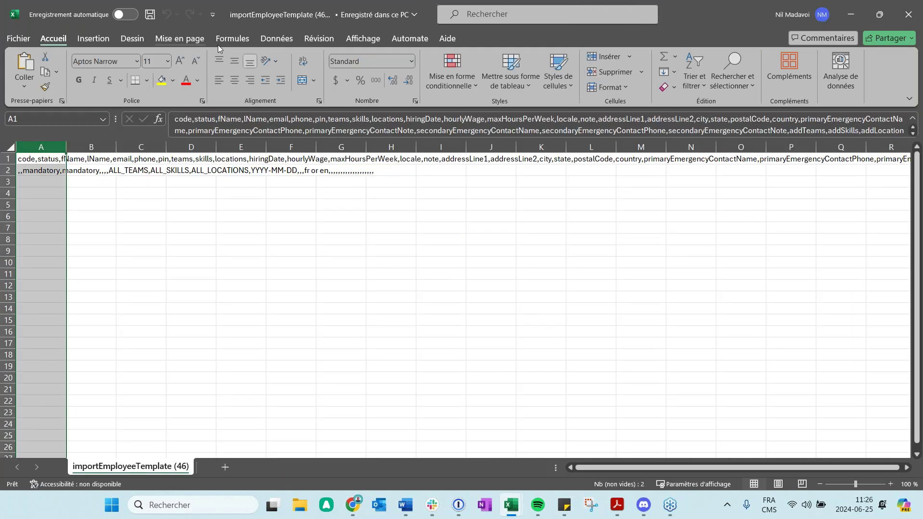
click(276, 38)
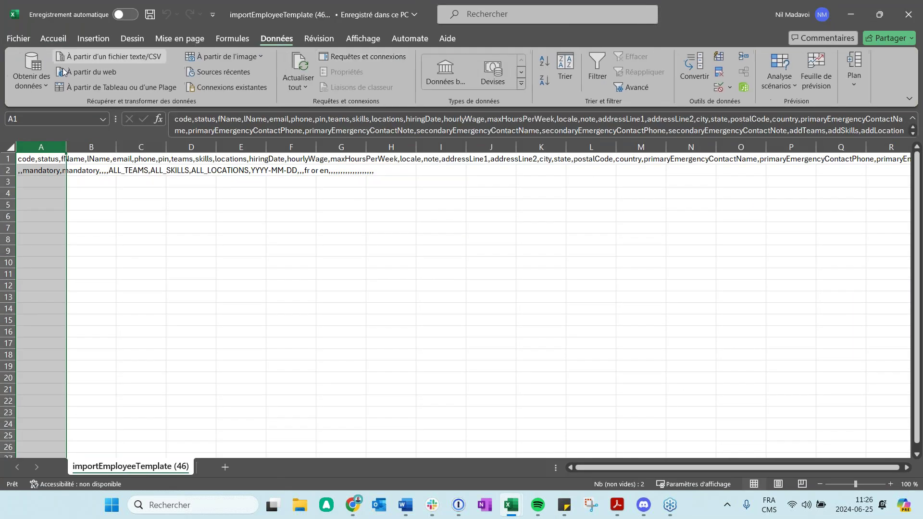
click(691, 70)
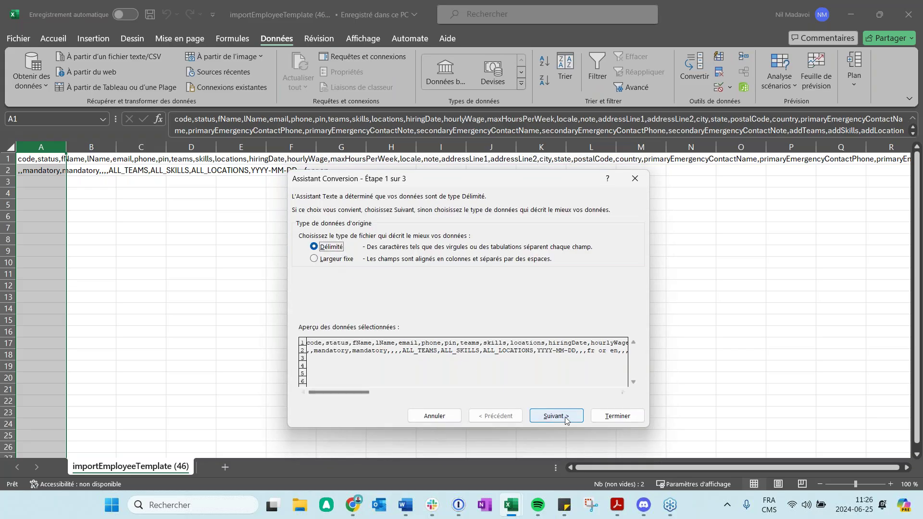
click(556, 415)
key(Return)
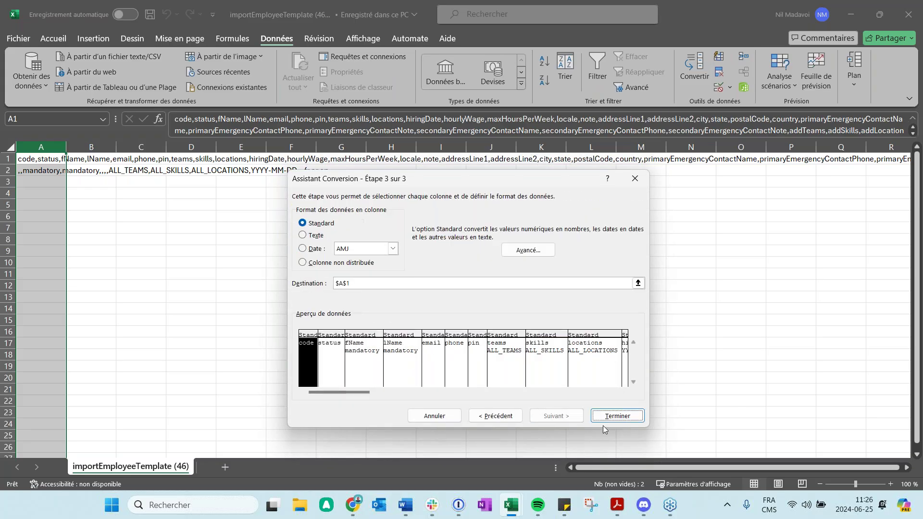
click(605, 416)
click(112, 259)
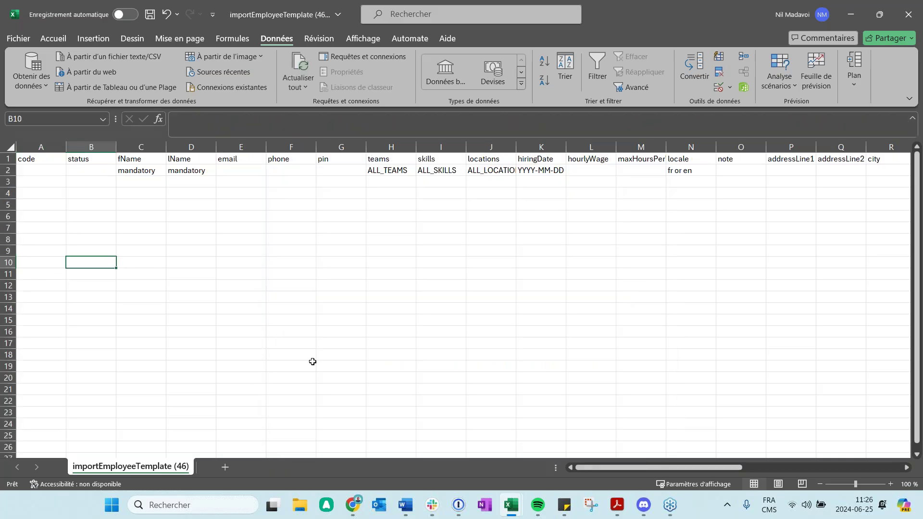
Review the code and status columns of the template, check the Evolia import dialog and return to the template
click(31, 171)
click(77, 172)
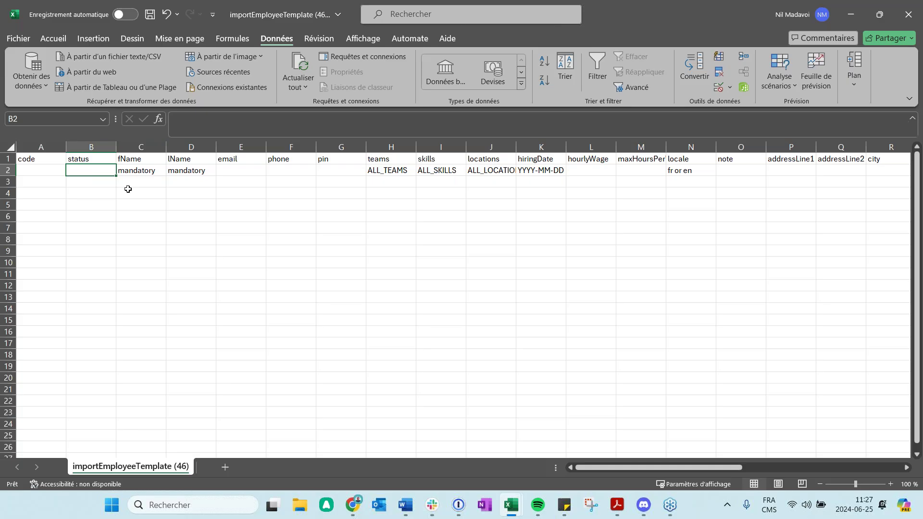
click(852, 15)
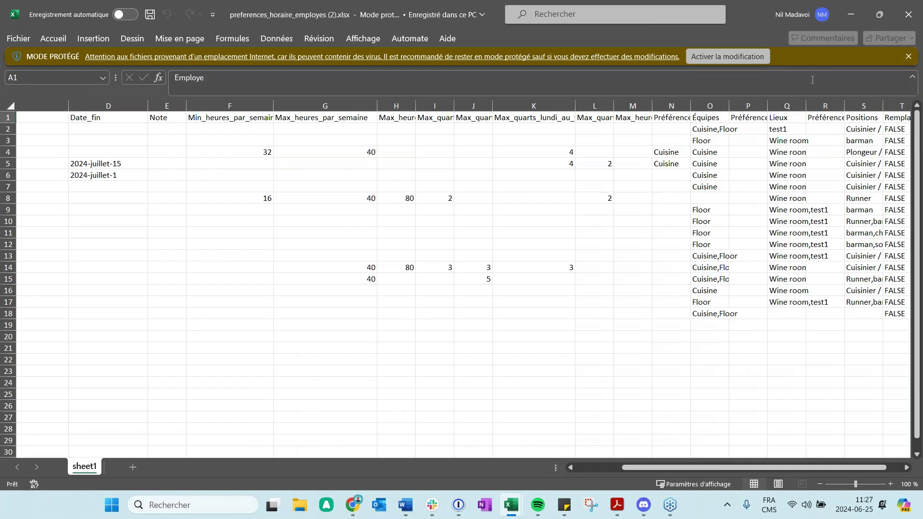
click(863, 15)
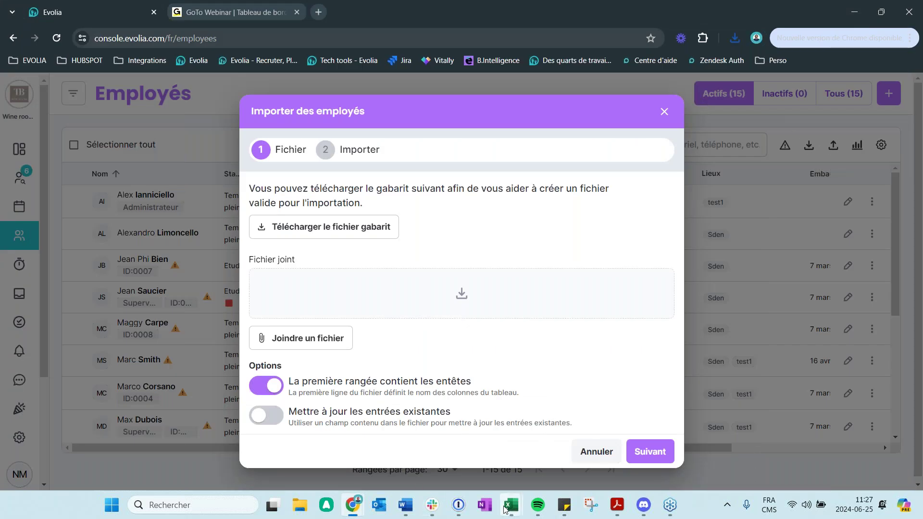
click(584, 457)
click(324, 246)
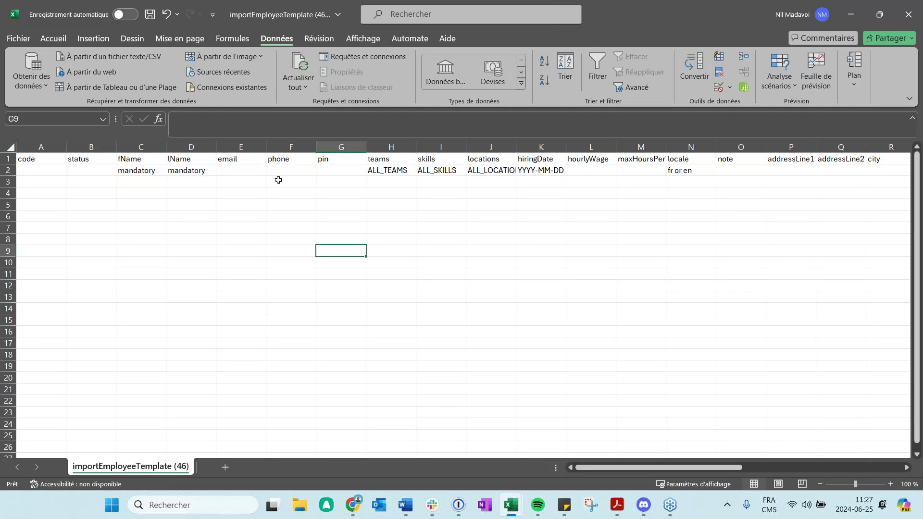
Widen the email, phone and pin columns of the employee import template and review the fields from teams to state
drag(267, 145, 464, 147)
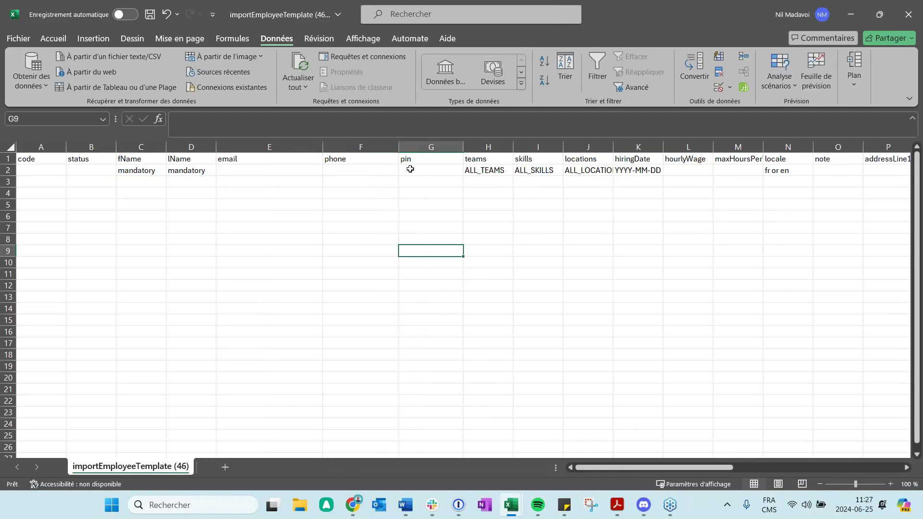
drag(426, 159, 410, 298)
click(422, 353)
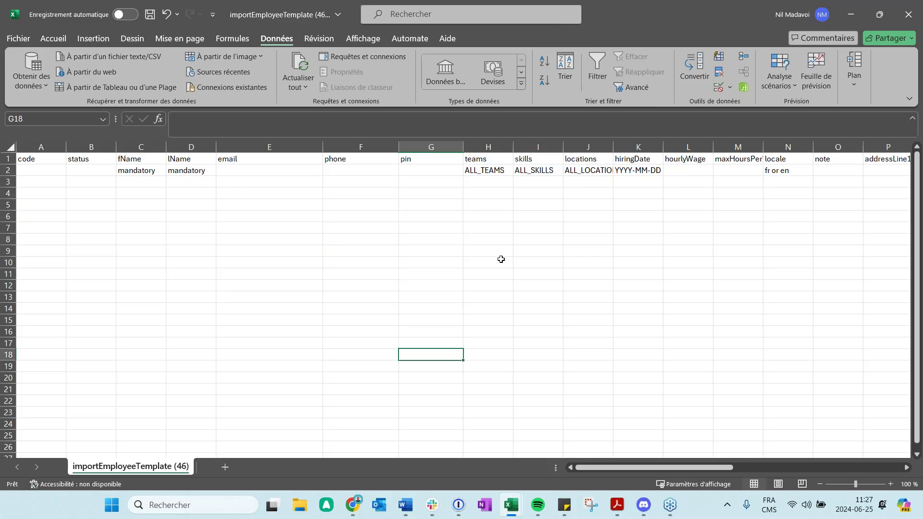
drag(725, 468, 754, 469)
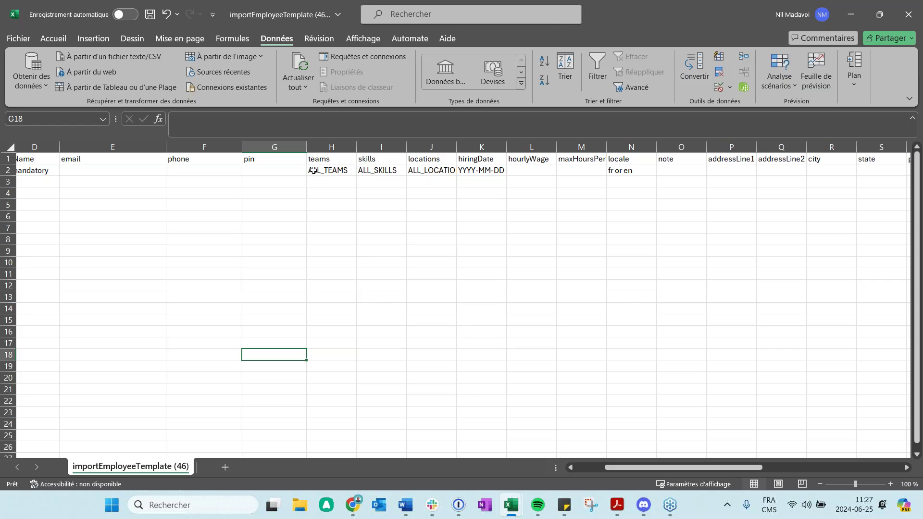
Fit the maxHoursPerWeek column to its contents, review the remaining template columns, and close the employee import template workbook
drag(662, 467, 698, 467)
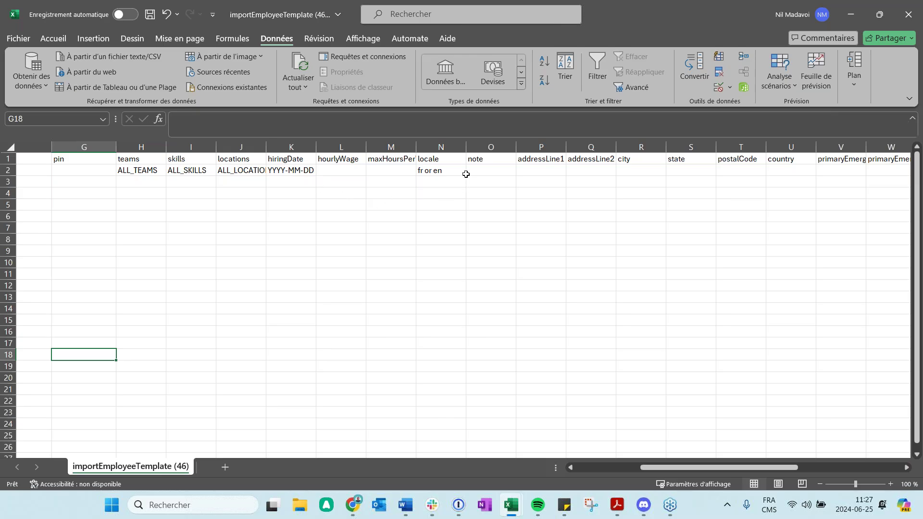
double_click(416, 147)
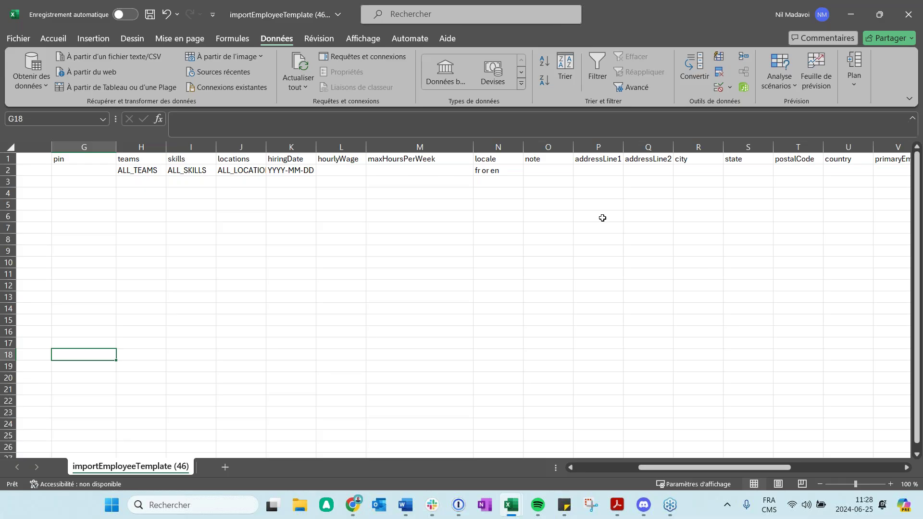
drag(703, 469, 639, 469)
click(909, 15)
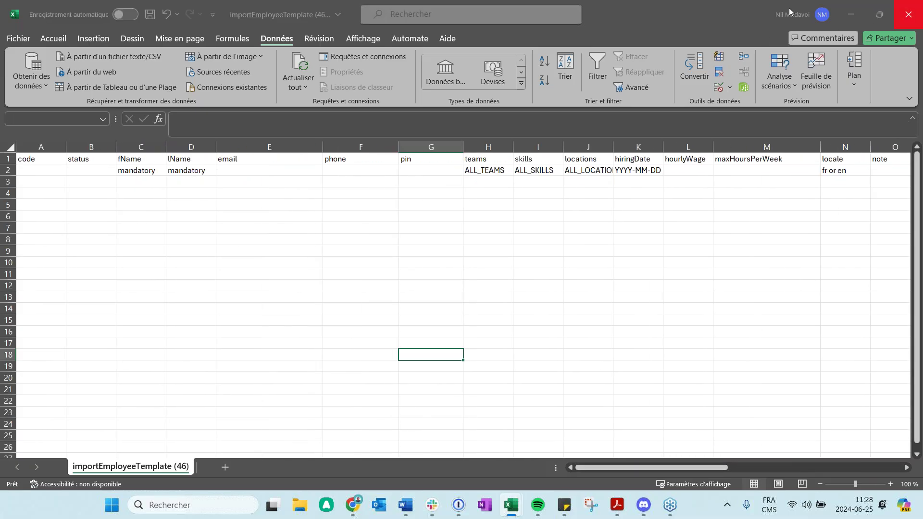
click(521, 341)
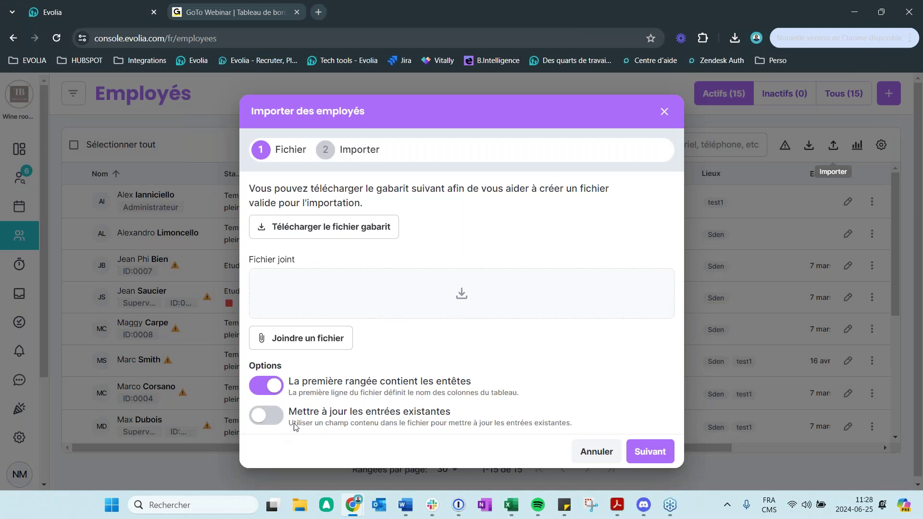
Turn on updating of existing entries in the employee import, keeping Code as the matching field
click(276, 422)
scroll(375, 421, down, 1)
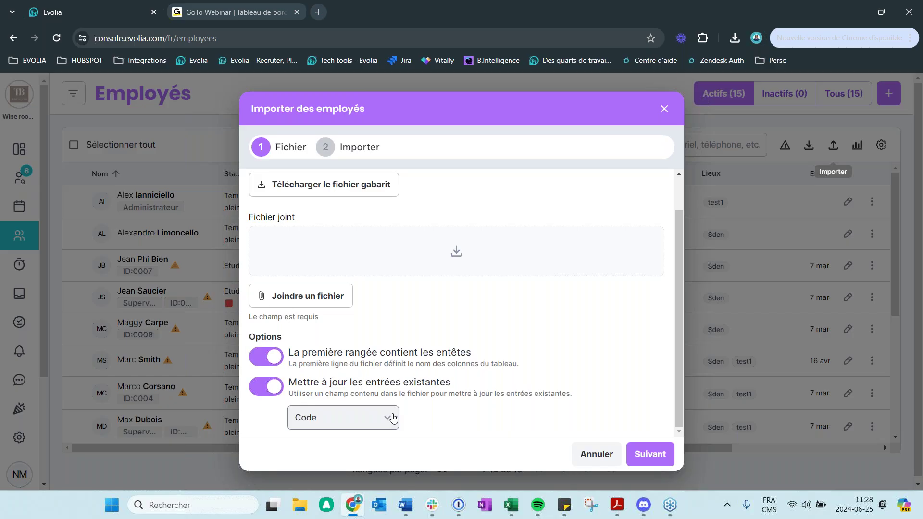
click(393, 417)
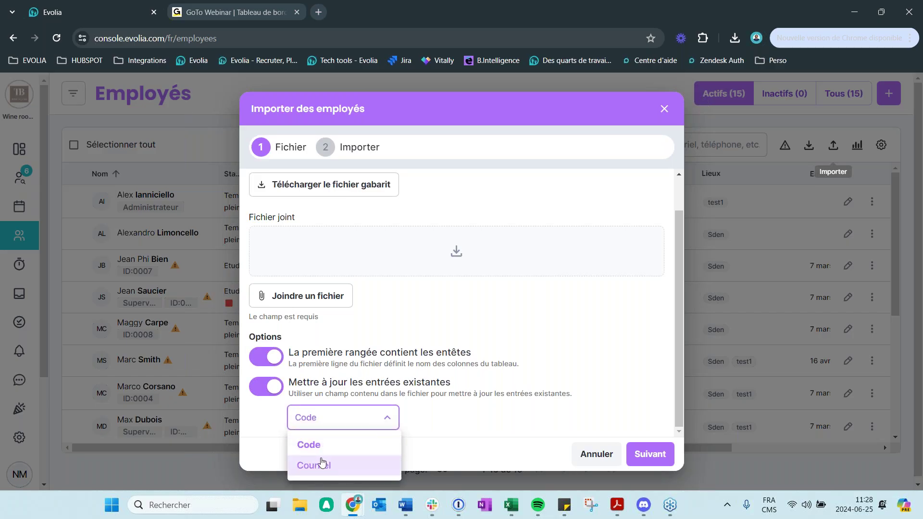
click(457, 431)
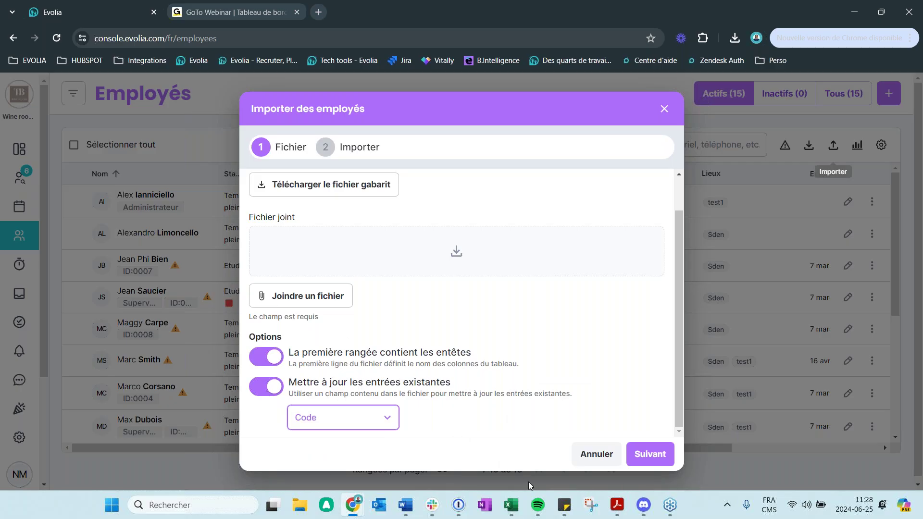
click(650, 454)
click(336, 298)
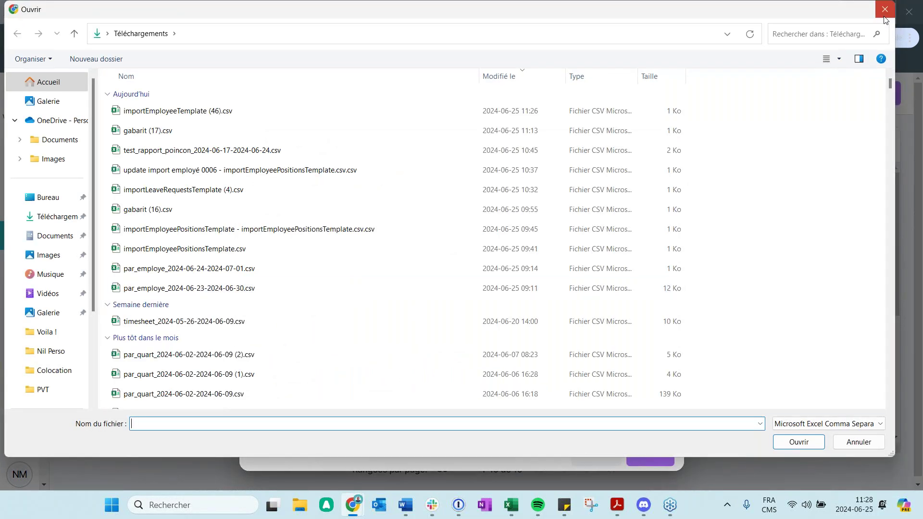
click(886, 14)
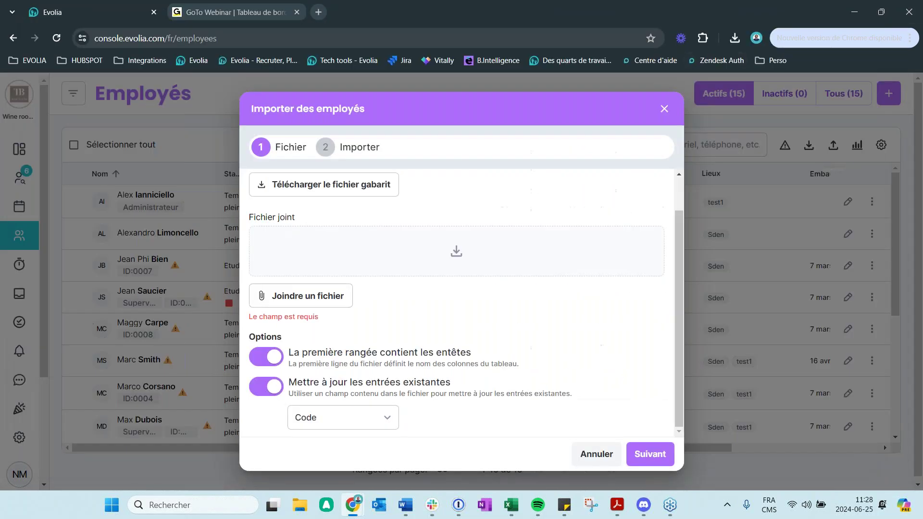
Attach importEmployeeTemplate (46).csv to the employee import and continue to the field mapping stage
click(285, 302)
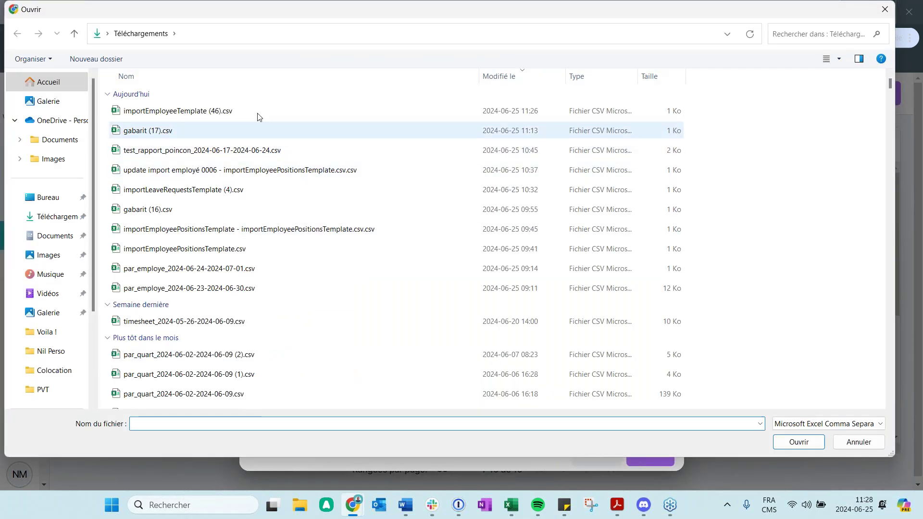
click(200, 112)
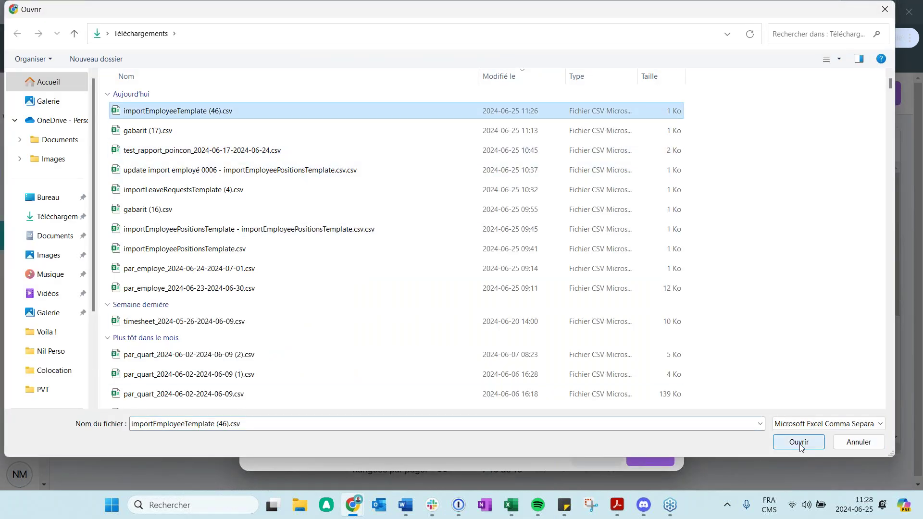
click(799, 443)
click(645, 456)
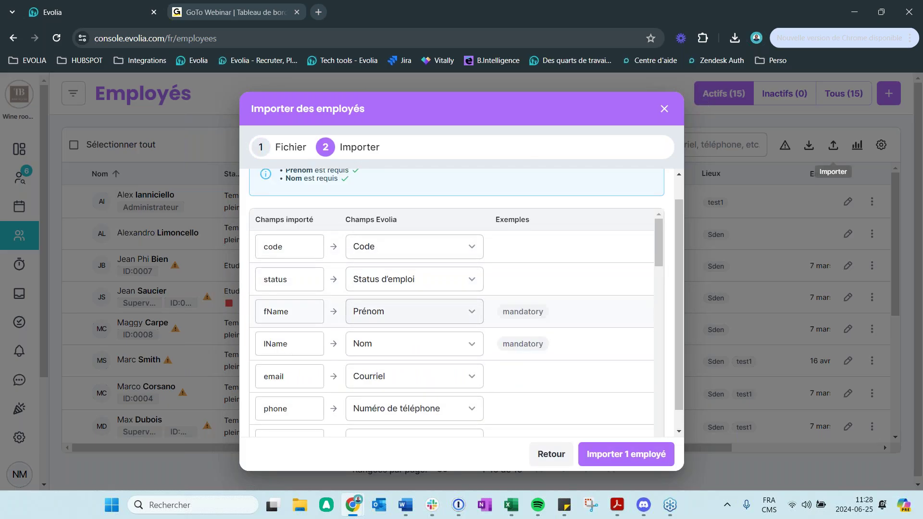
Examine how each imported column is matched to an Evolia field and its example values
scroll(377, 344, up, 1)
scroll(378, 351, down, 5)
scroll(378, 359, down, 1)
scroll(381, 358, up, 6)
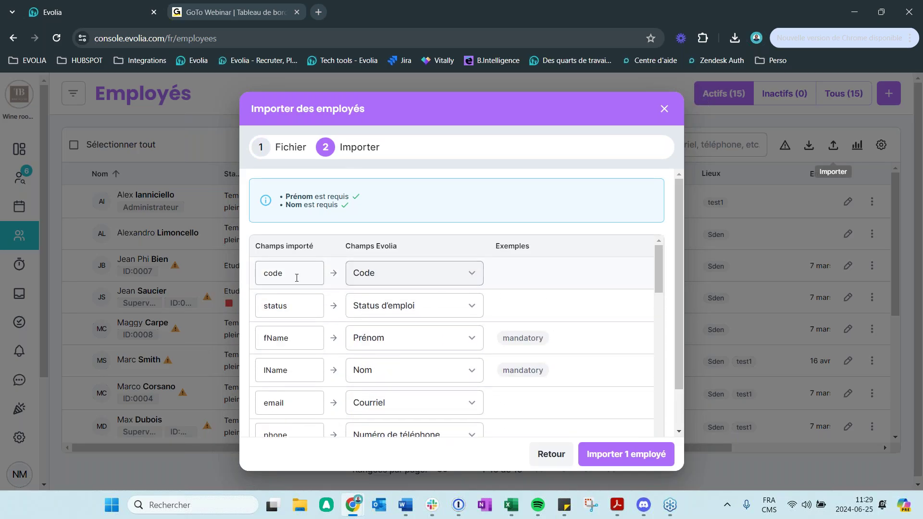
scroll(339, 344, down, 5)
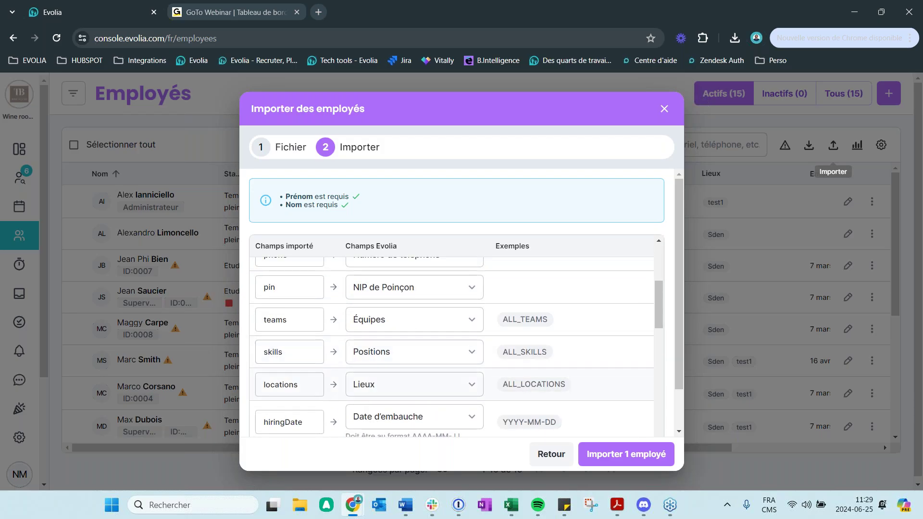
scroll(320, 377, down, 3)
scroll(320, 377, up, 8)
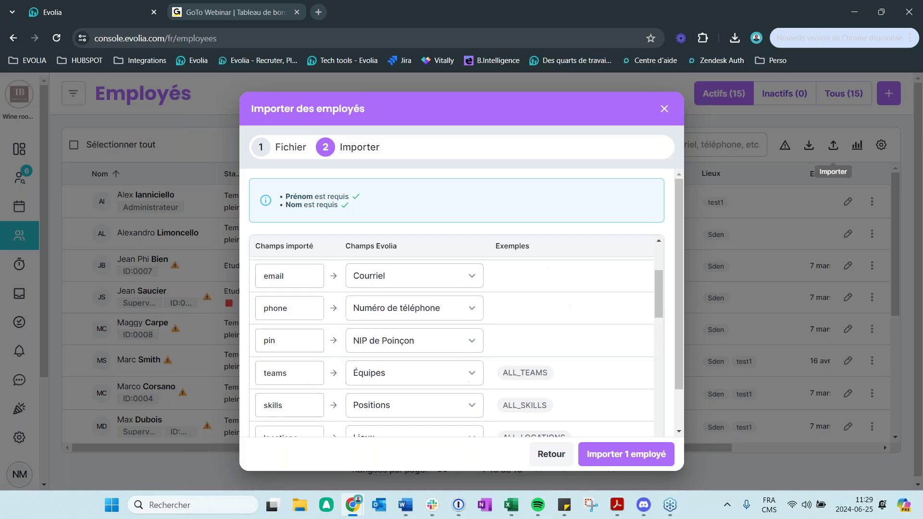
Return to the file stage, check the options for updating existing entries, and close the employee import without importing
click(281, 154)
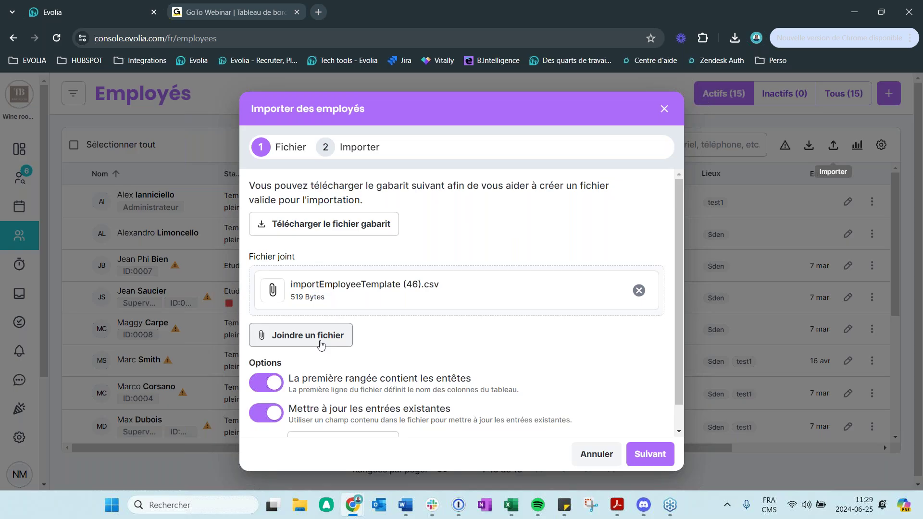
click(255, 414)
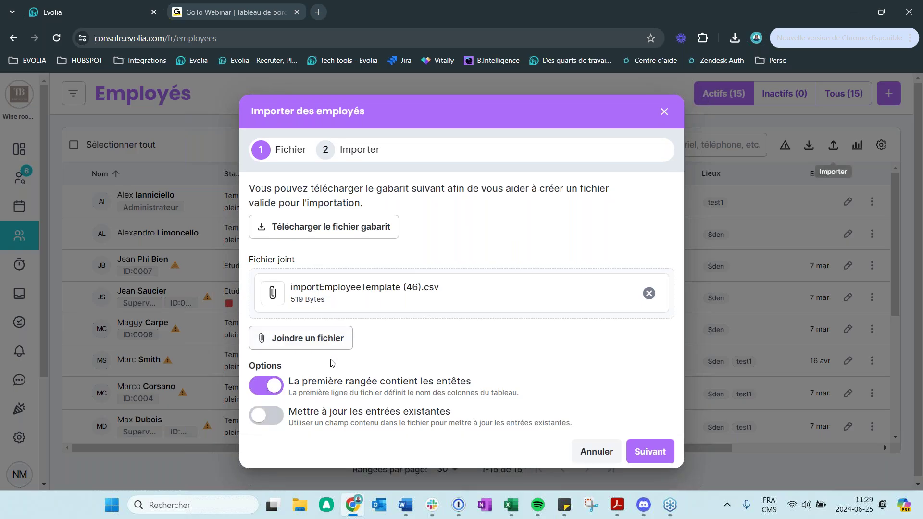
click(272, 419)
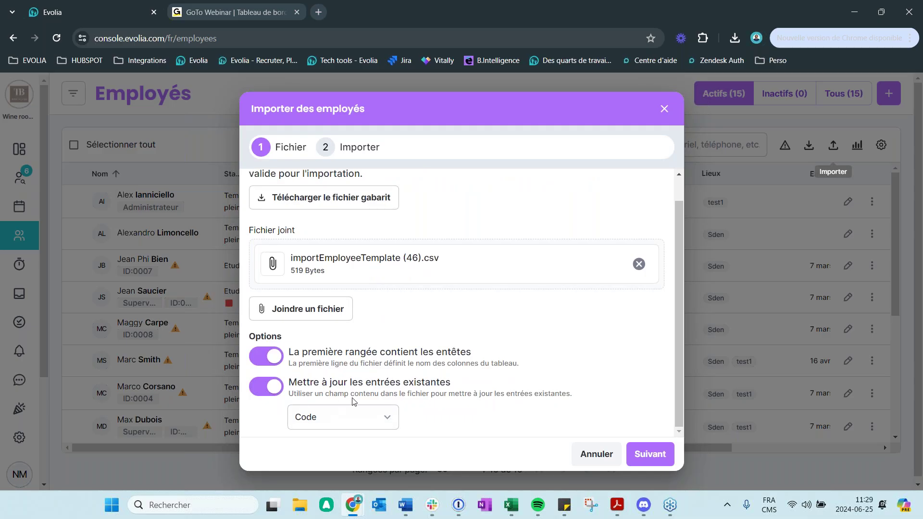
click(319, 419)
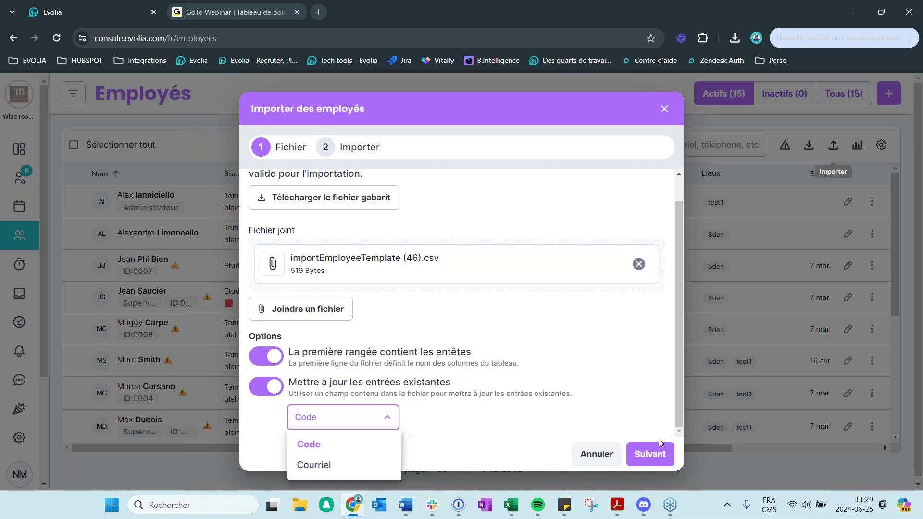
click(647, 327)
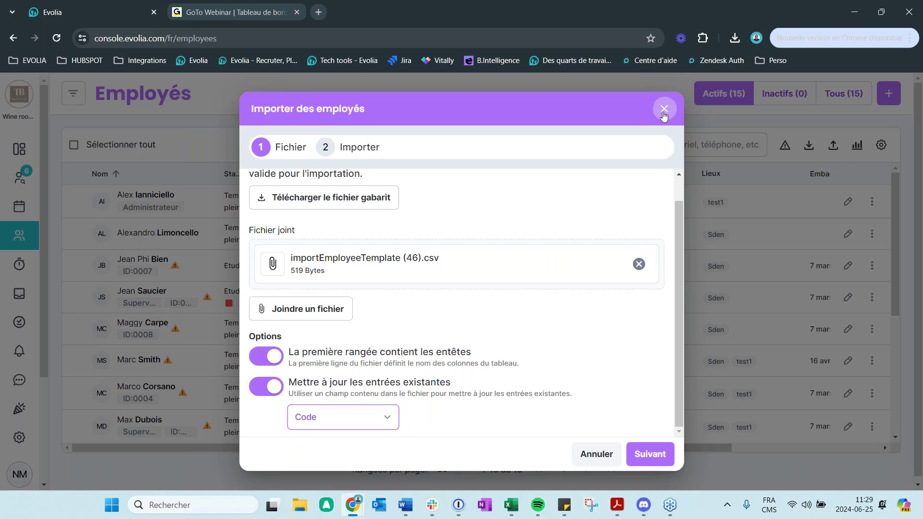
click(665, 109)
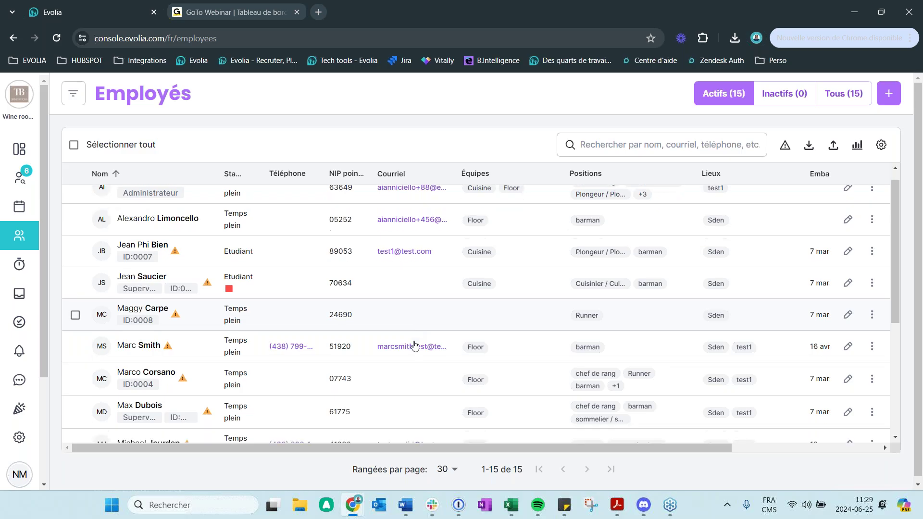
Open the first employee's profile from the list and examine the leave banks section
click(835, 147)
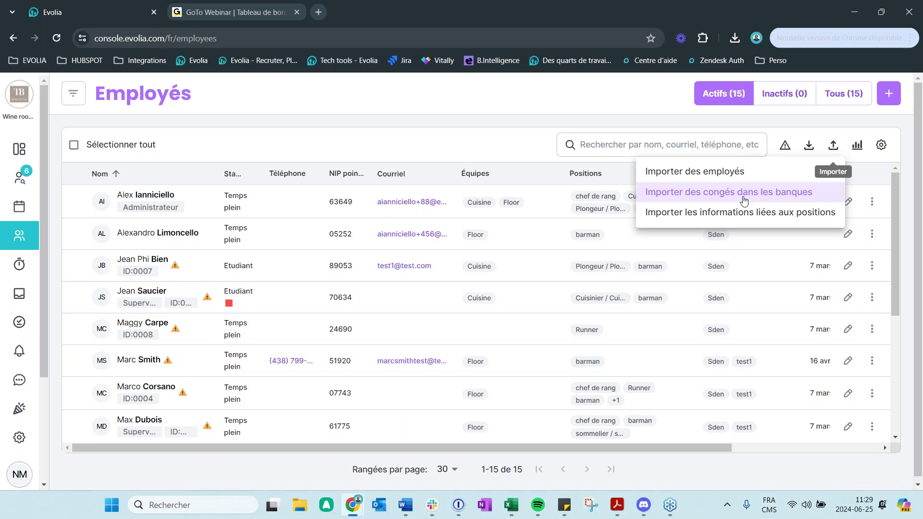
click(182, 202)
click(177, 201)
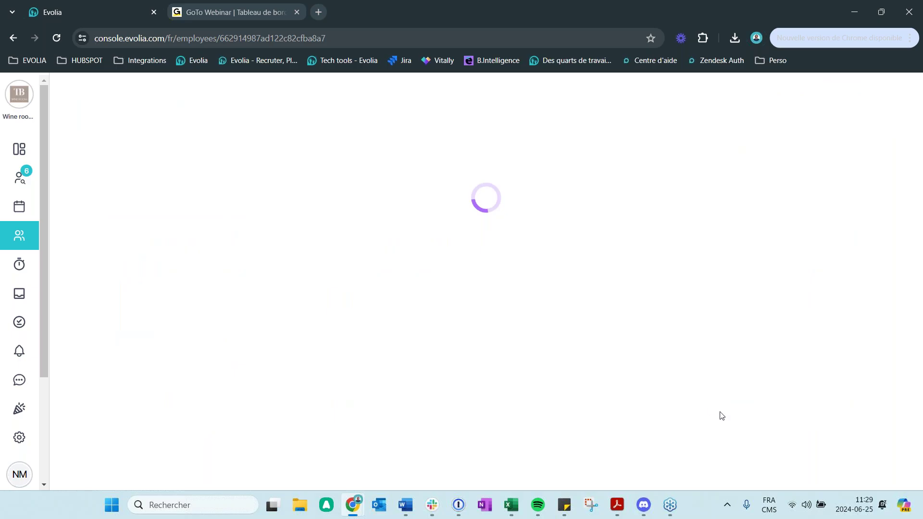
scroll(507, 368, down, 6)
scroll(511, 368, up, 5)
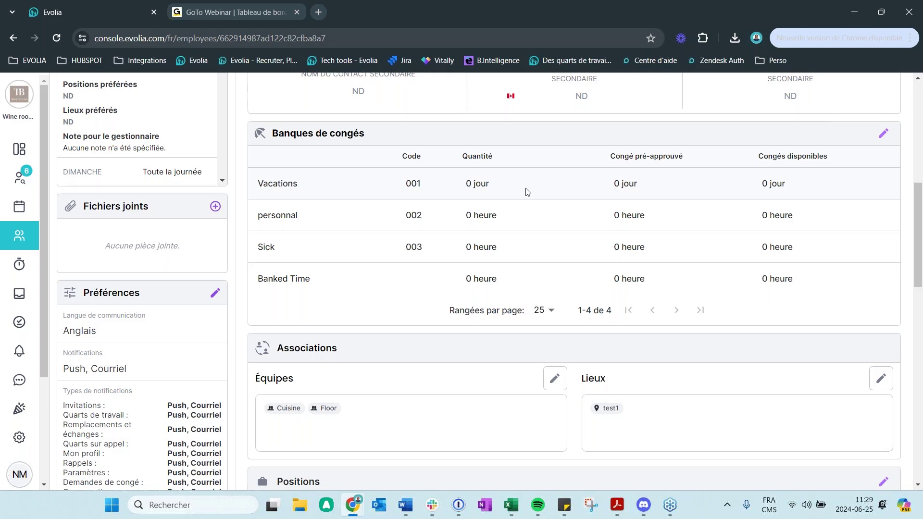
scroll(529, 192, up, 6)
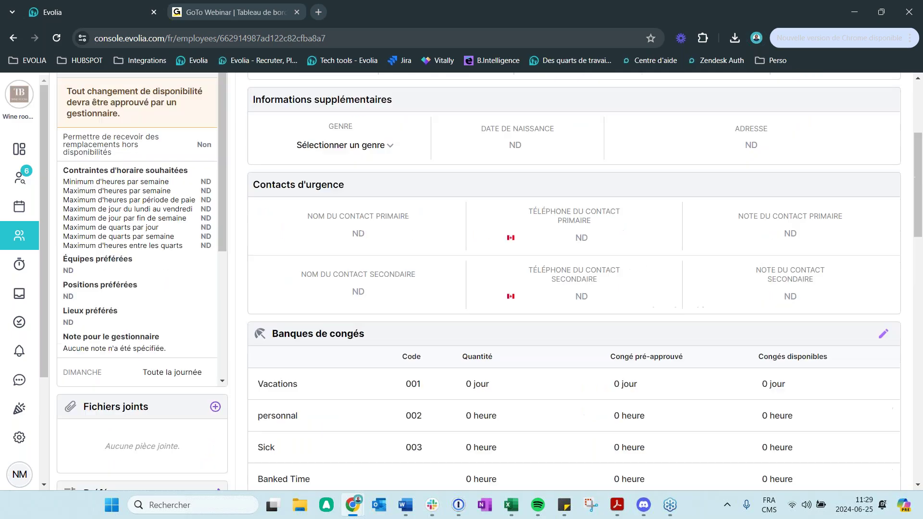
From the employee list, start a leave bank import, then download its template file and open it in Excel
click(17, 238)
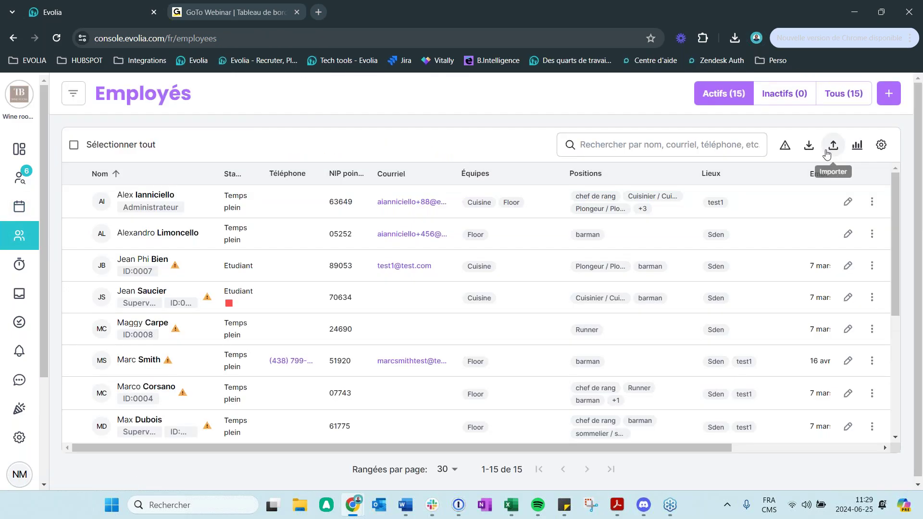
click(826, 152)
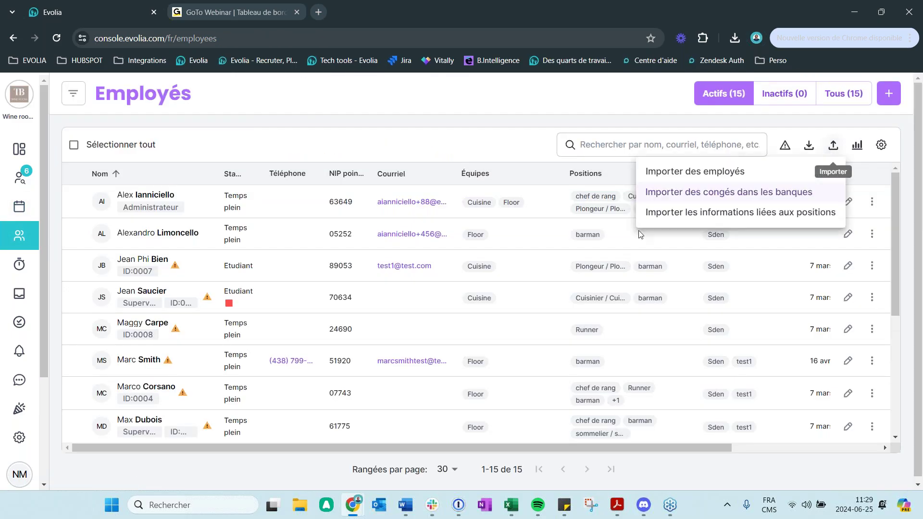
click(744, 196)
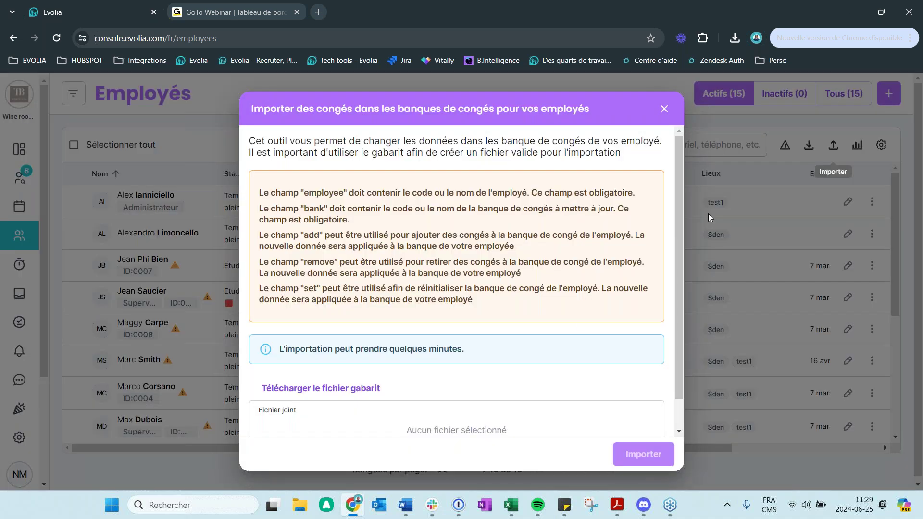
scroll(406, 389, down, 1)
click(348, 417)
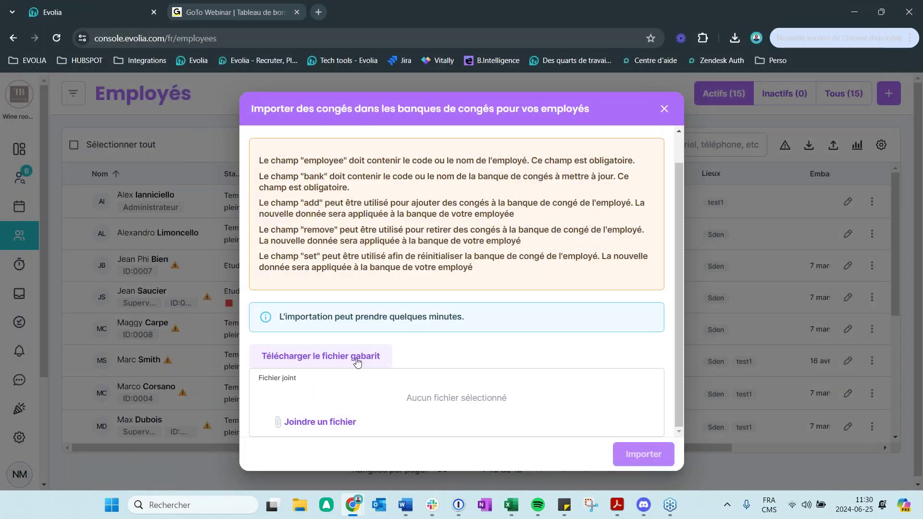
click(377, 358)
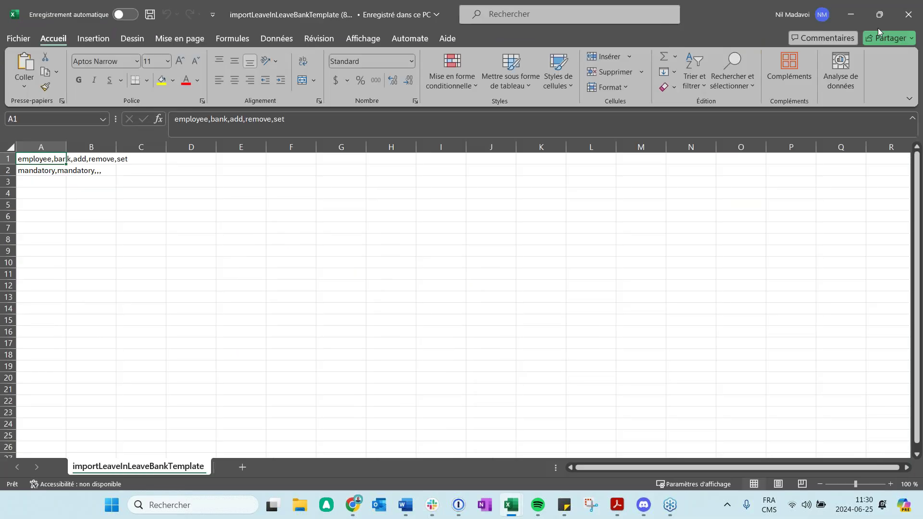
Return briefly to the leave import instructions, close preferences_horaire_employes (2).xlsx, and bring the importLeaveInLeaveBankTemplate workbook back up
click(852, 15)
click(851, 19)
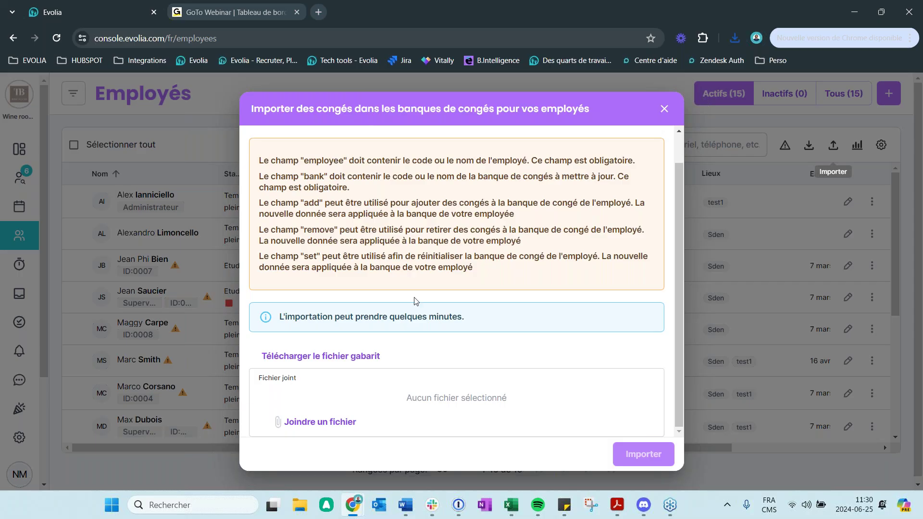
click(508, 506)
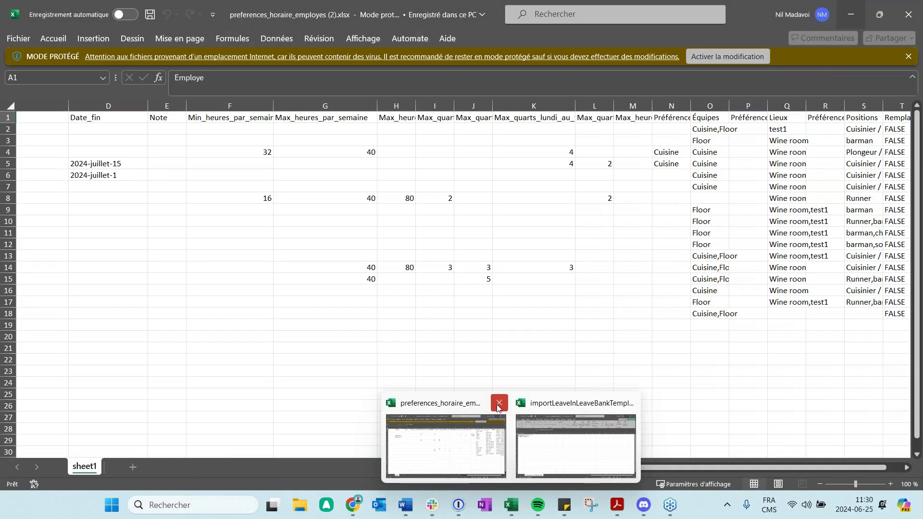
click(498, 404)
click(469, 439)
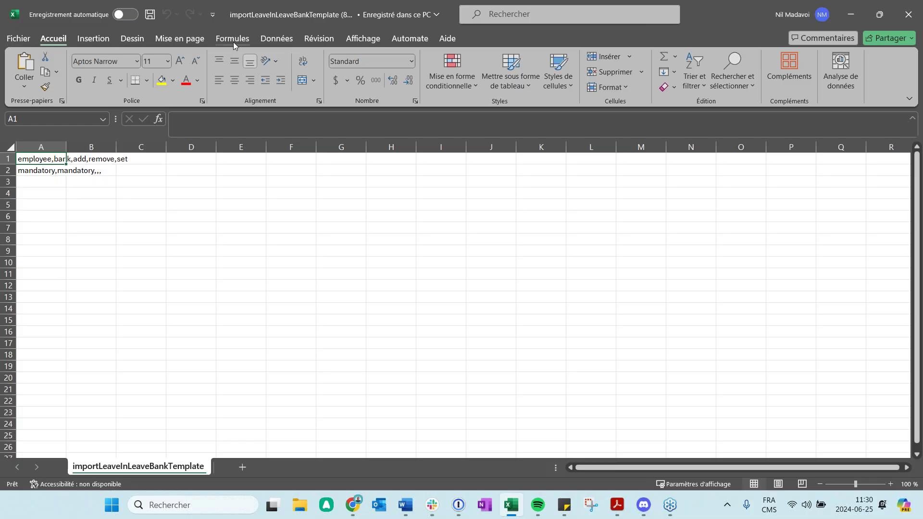
Split the comma-separated header text in cell A1 into separate columns using delimited text conversion
click(288, 40)
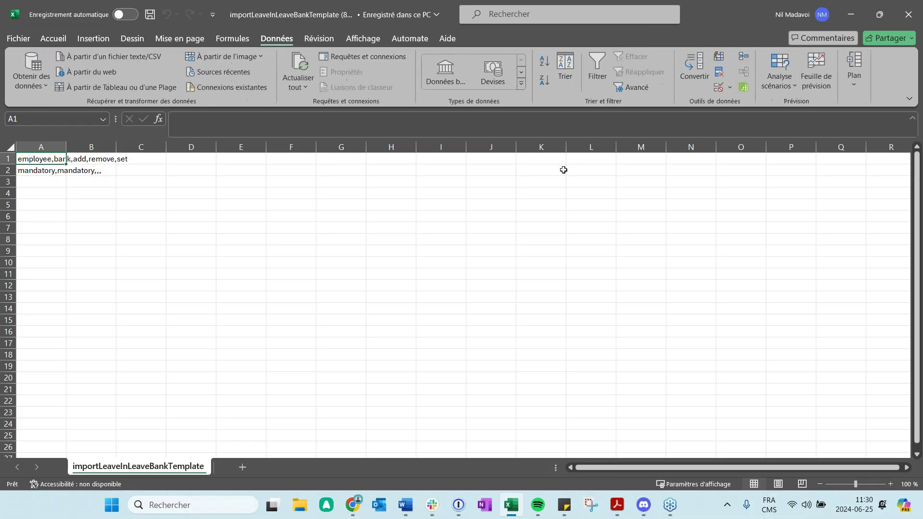
click(697, 82)
click(557, 416)
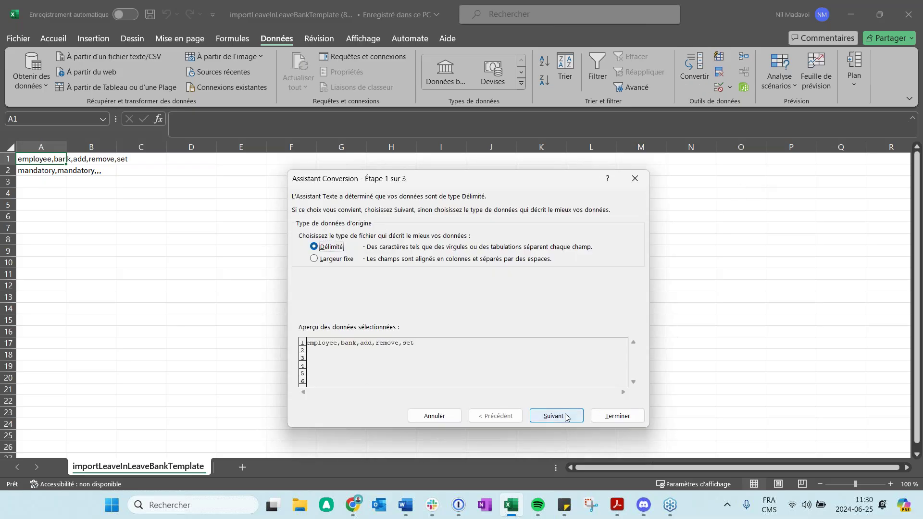
click(557, 416)
click(596, 414)
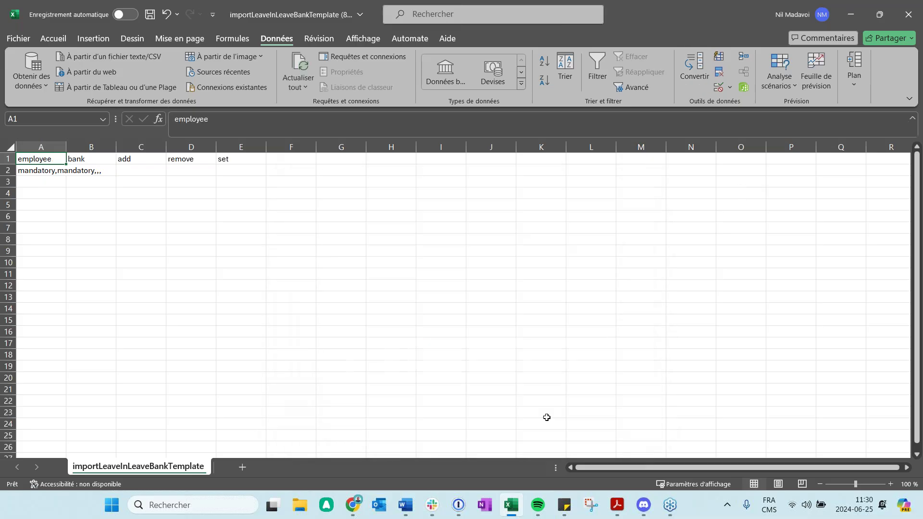
Widen the employee and bank columns, and go over the bank, add, remove and set columns of the leave template
click(181, 236)
drag(66, 146, 123, 146)
click(95, 215)
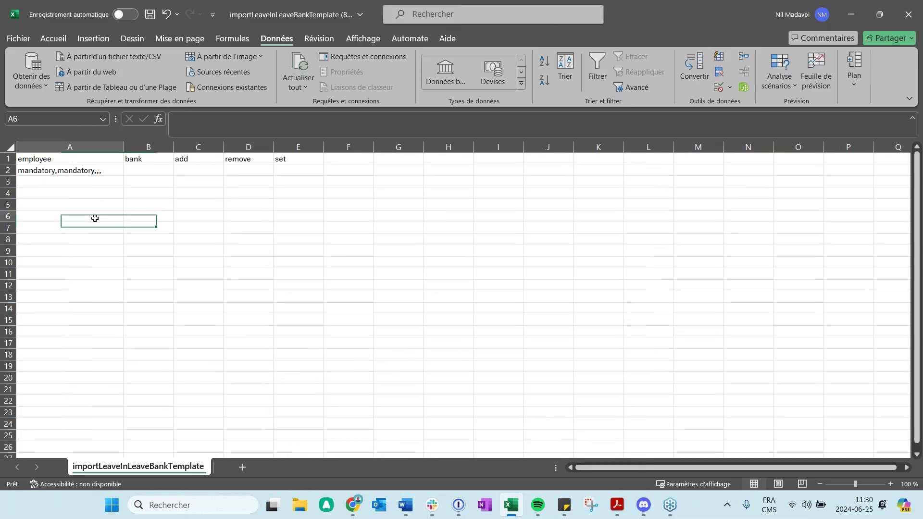
click(74, 171)
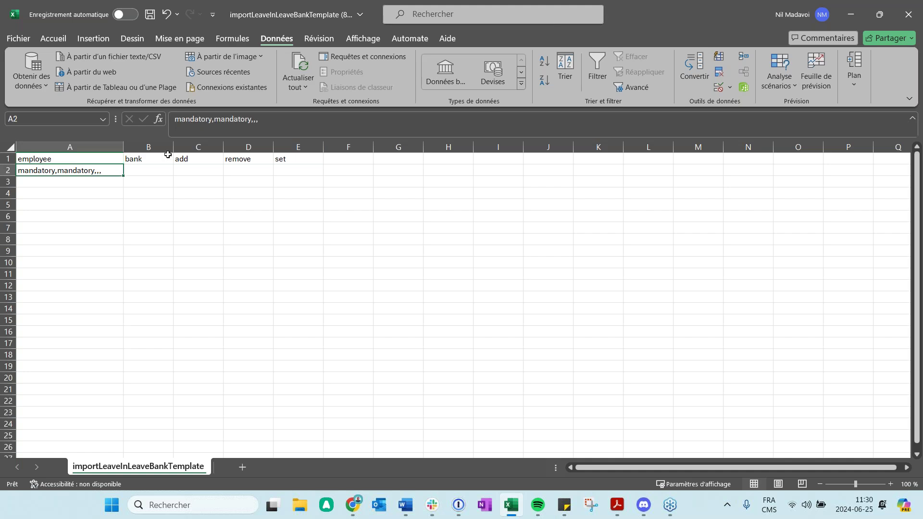
drag(176, 147, 205, 148)
click(153, 167)
key(Tab)
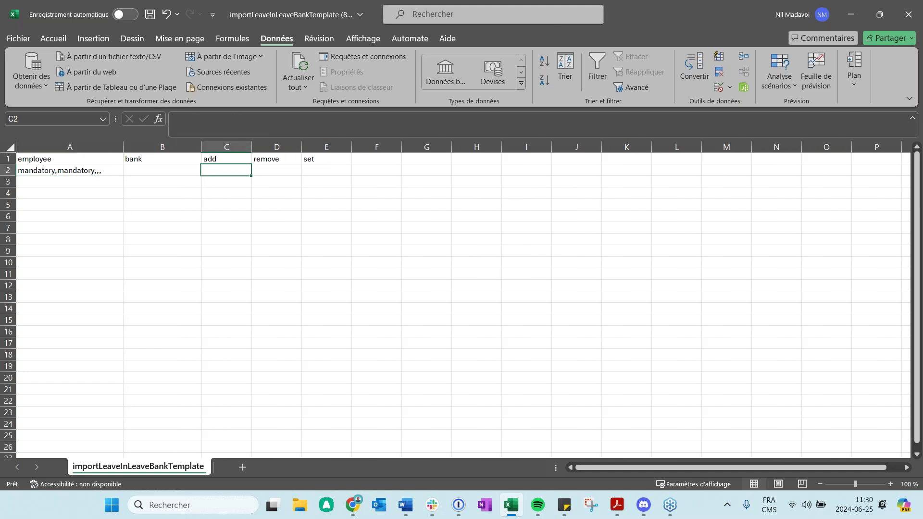
click(271, 163)
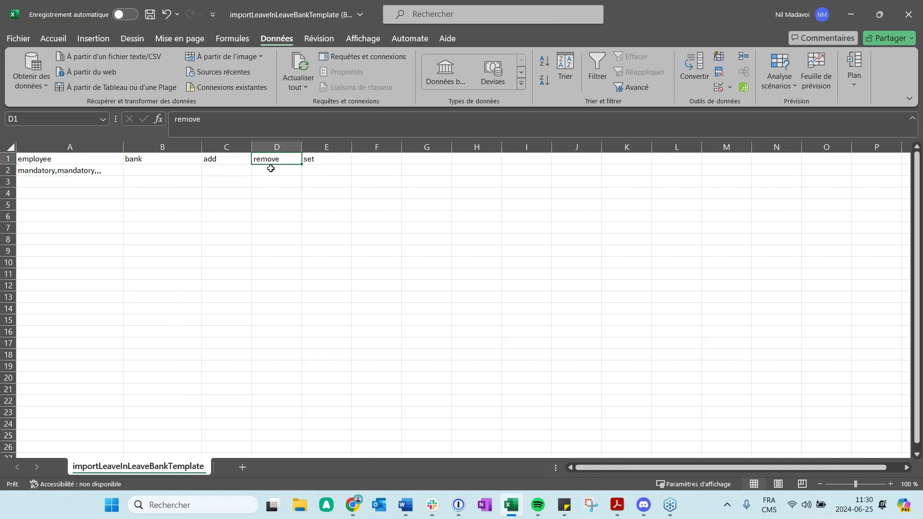
click(307, 170)
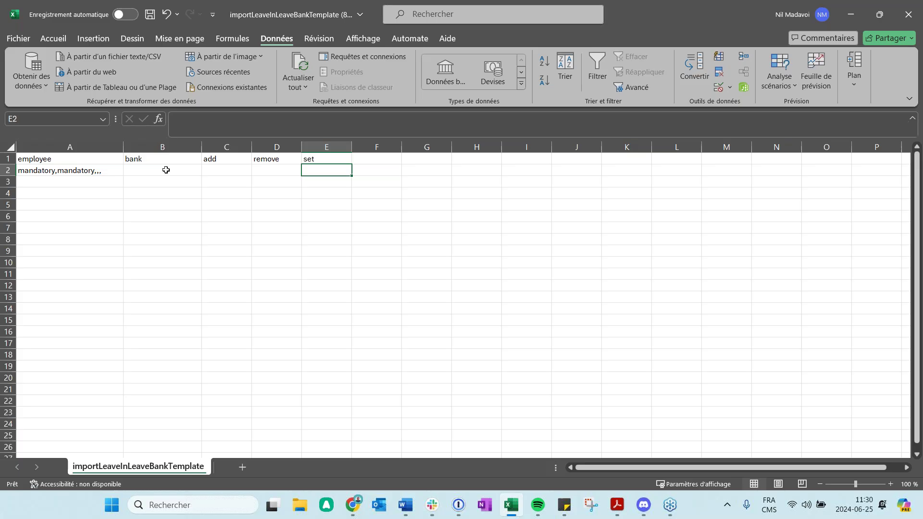
drag(166, 171, 154, 215)
Switch to Evolia, close the leave bank import, and open the leave types list in the payroll and leave settings
click(850, 14)
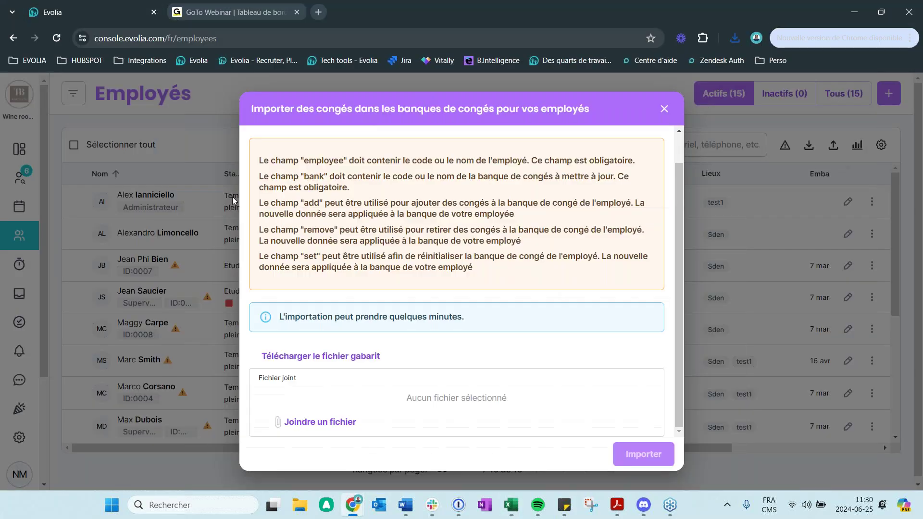
click(665, 109)
click(20, 438)
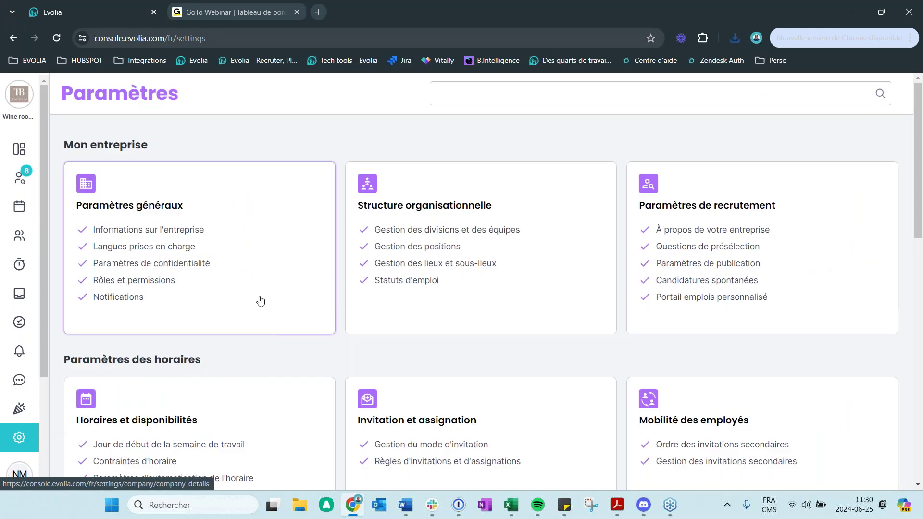
click(260, 301)
scroll(124, 356, down, 2)
click(124, 368)
click(134, 339)
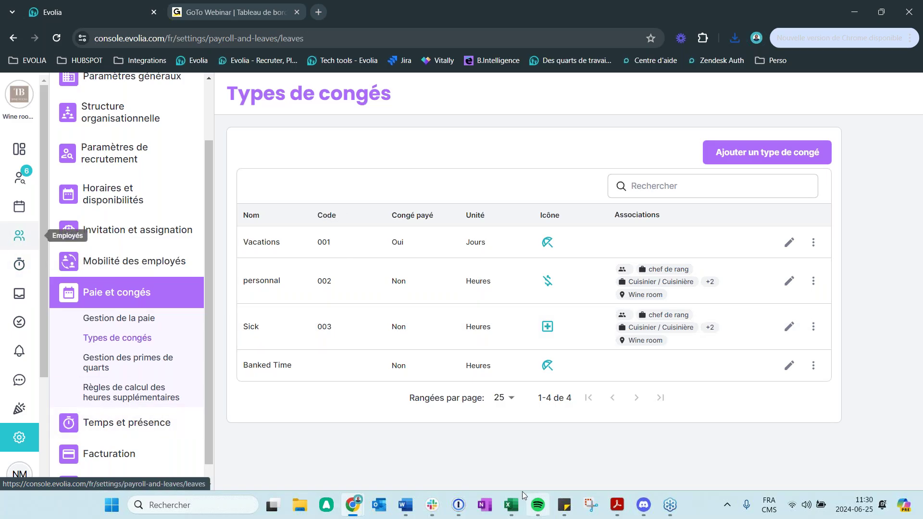
Glance at the leave template in Excel, then open the fourth employee's profile in Evolia and examine the leave banks and positions sections
click(507, 509)
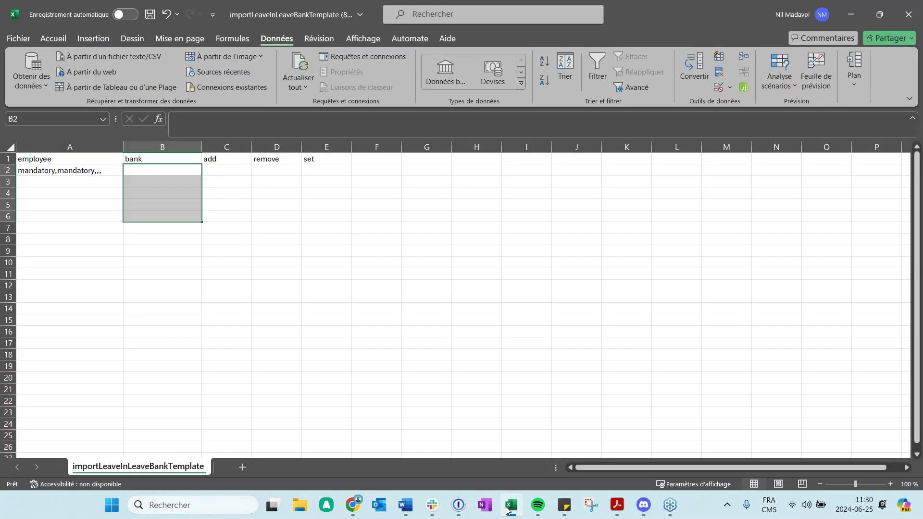
click(510, 504)
click(19, 236)
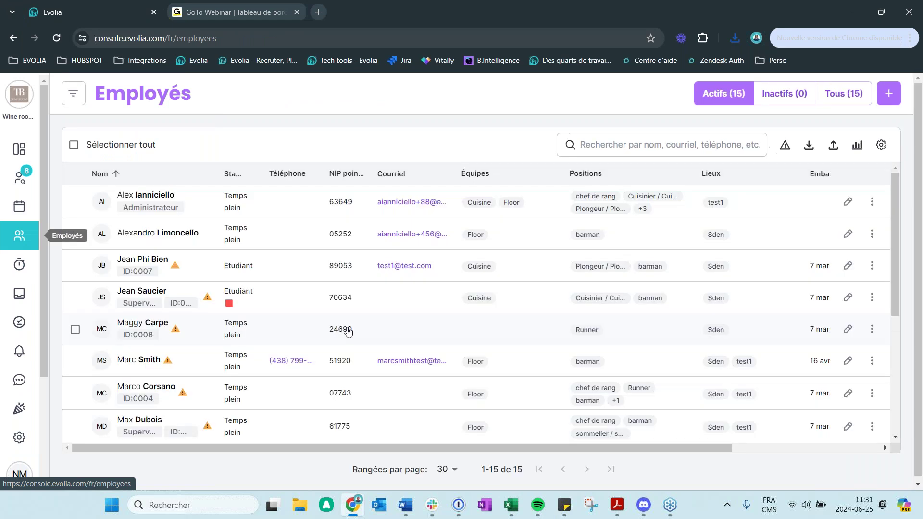
click(147, 294)
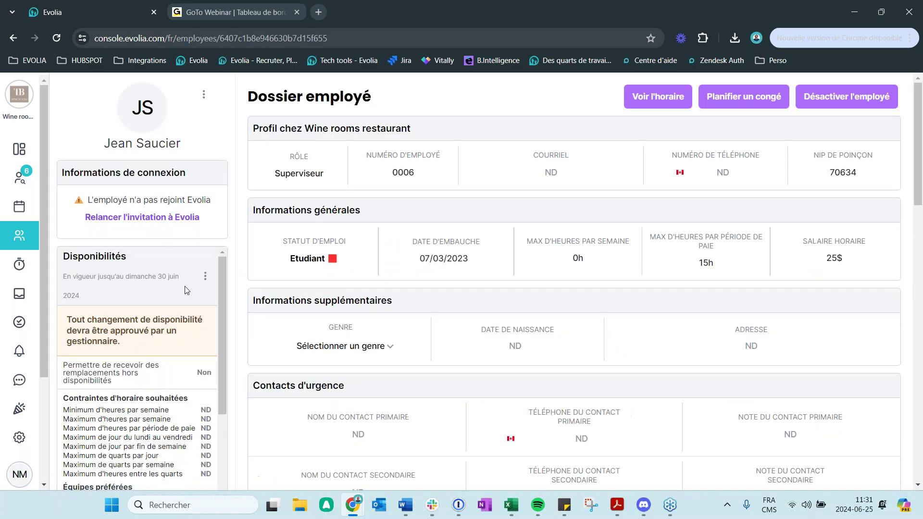
scroll(184, 286, down, 6)
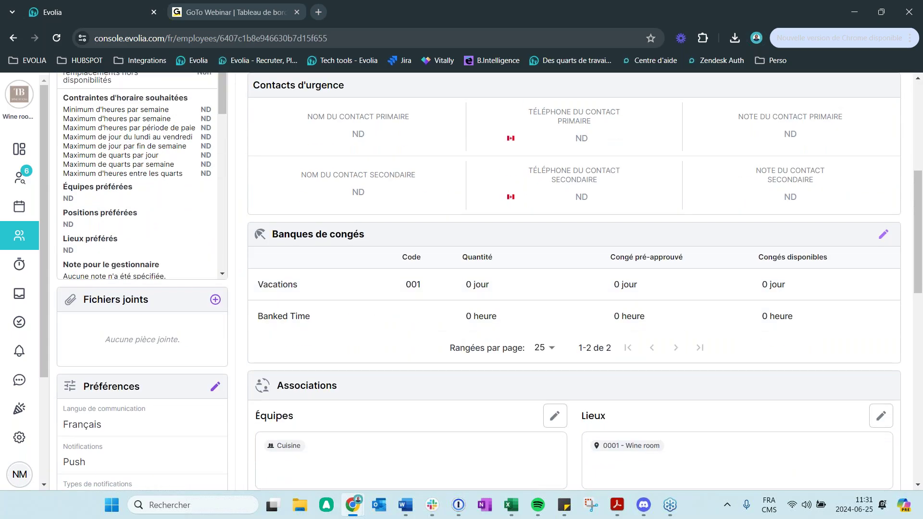
scroll(105, 168, up, 6)
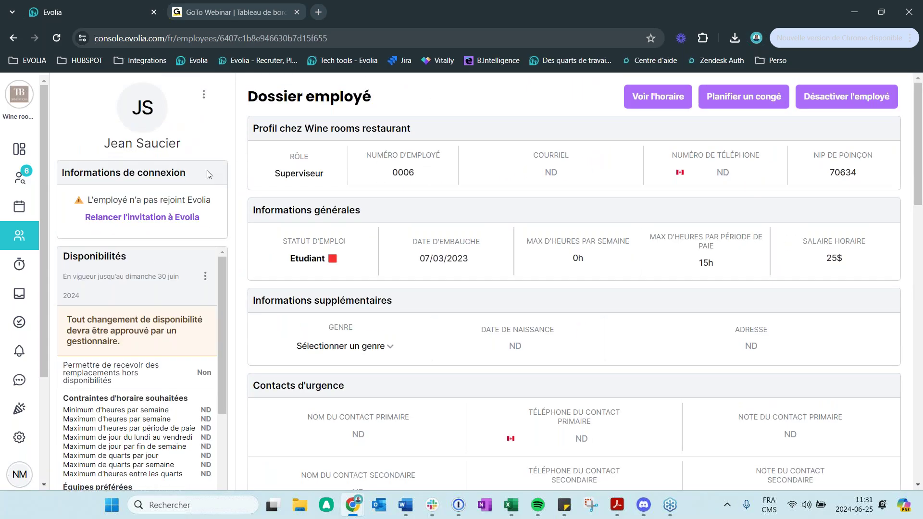
scroll(473, 283, down, 10)
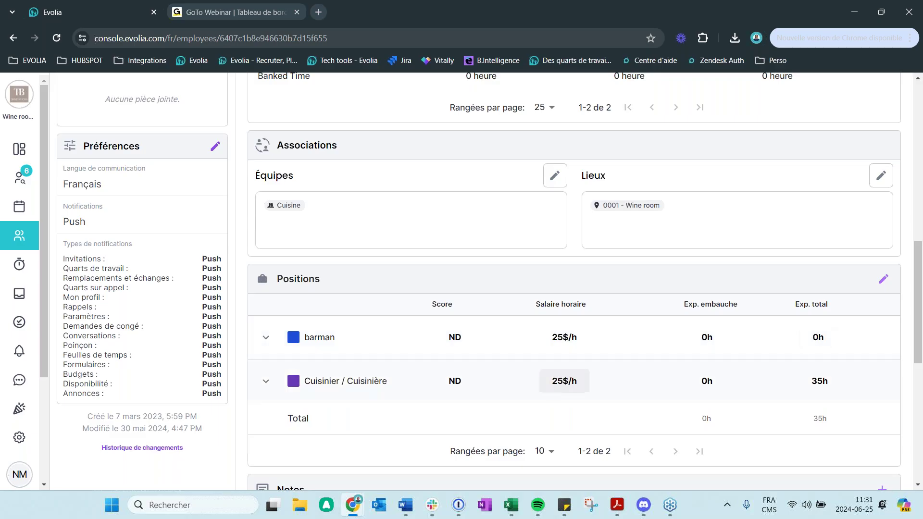
Open Google Sheets in a new browser tab and open the spreadsheet "update import employé 0006"
click(317, 13)
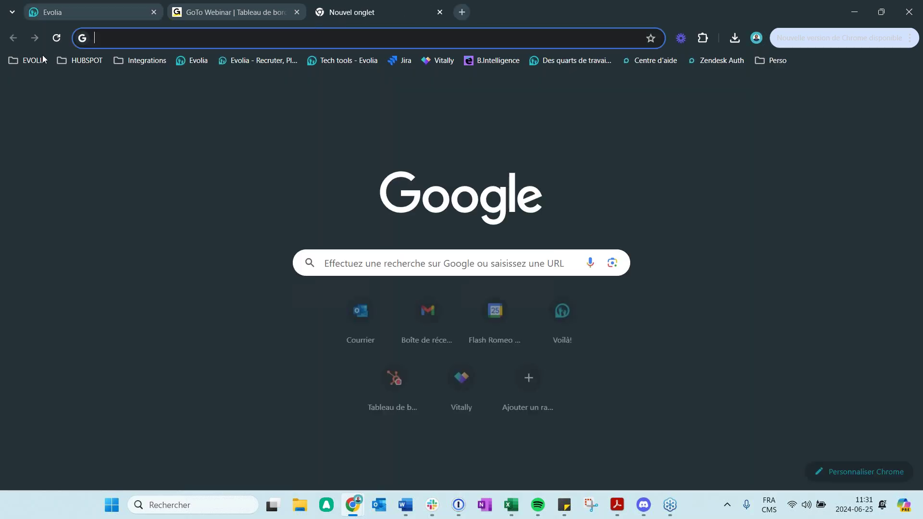
click(29, 60)
click(46, 155)
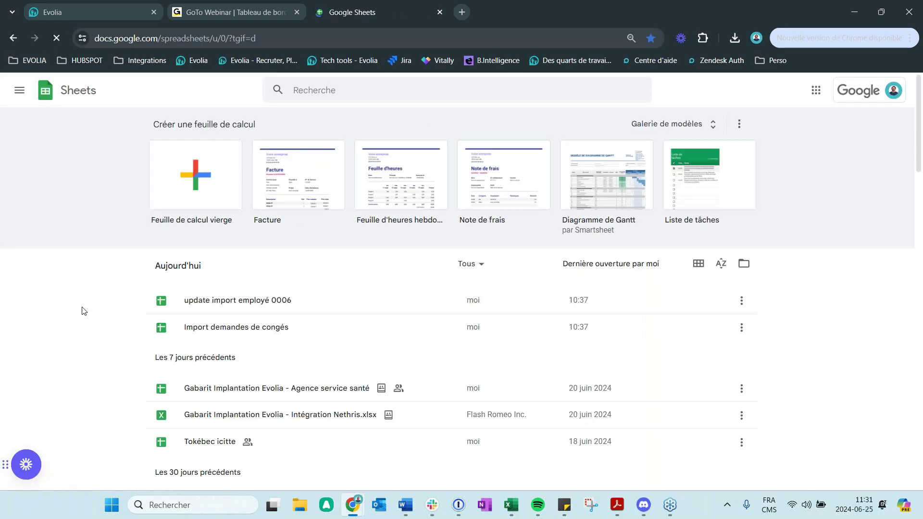
click(224, 310)
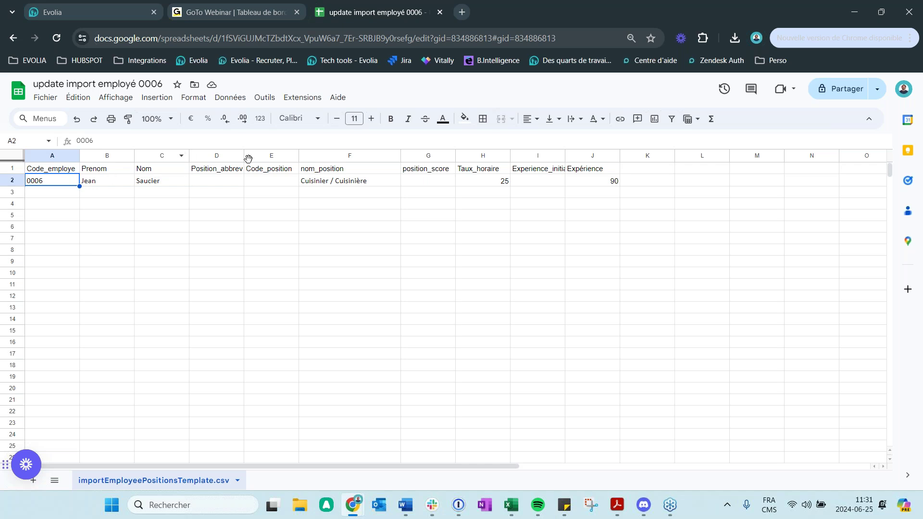
Widen the Position_abbrev and position_score columns, and set the employee's position_score to 4
drag(245, 155, 264, 154)
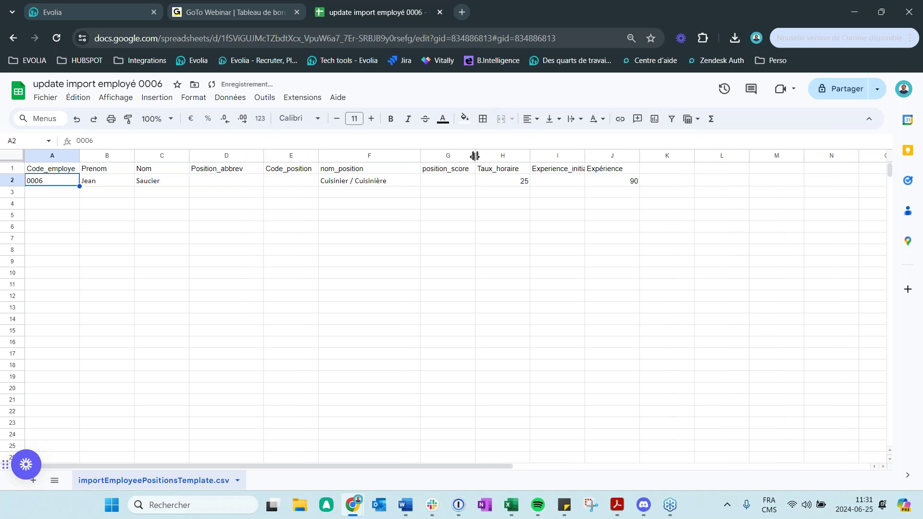
drag(475, 155, 483, 156)
click(457, 181)
text(4)
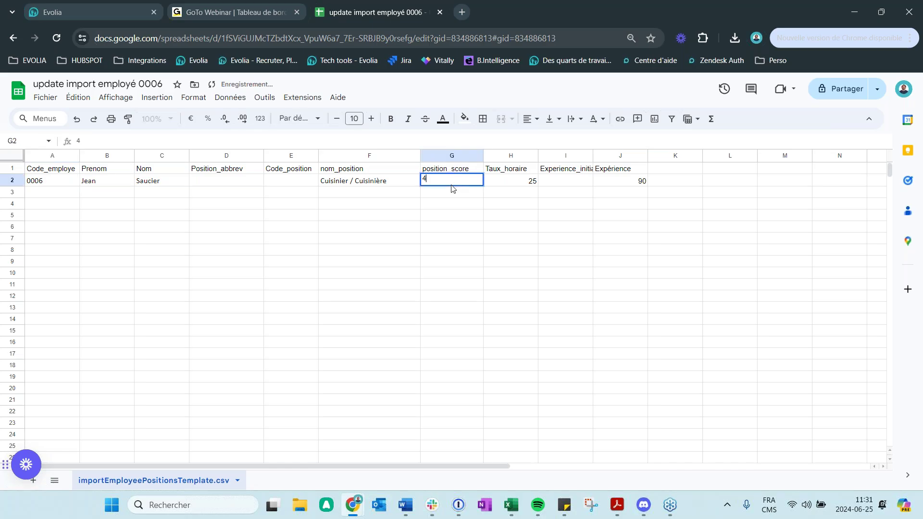
click(519, 192)
Check the employee's current position details in Evolia, then set Taux_horaire in the spreadsheet to 28
click(98, 15)
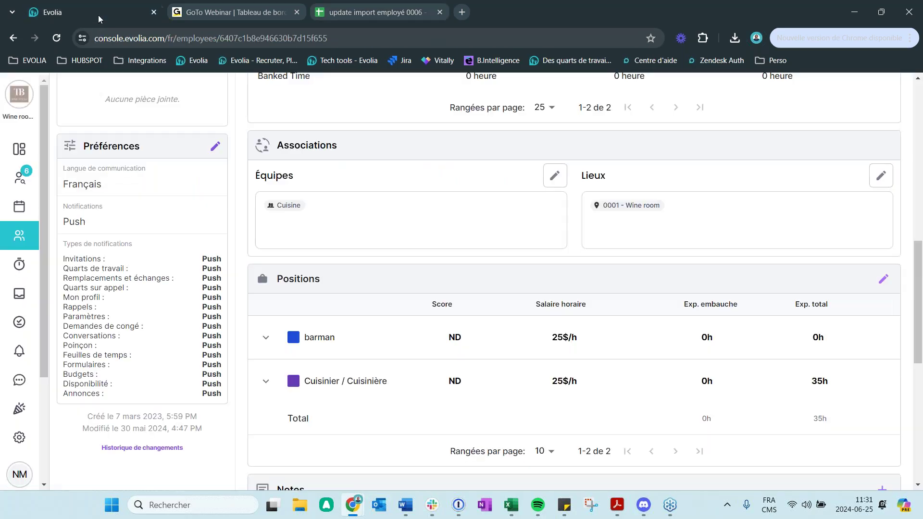
click(382, 17)
click(535, 186)
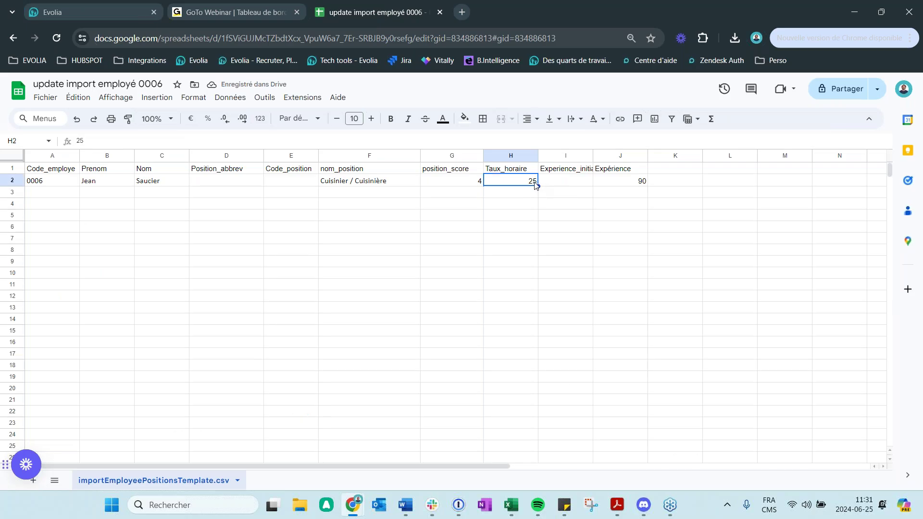
text(3)
click(570, 204)
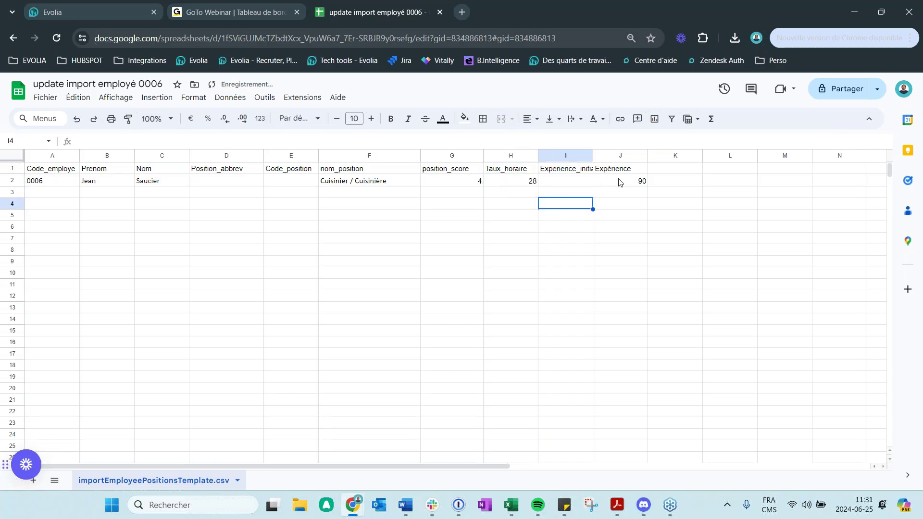
Compare the experience values with the Evolia profile, widen the Experience_initiale column, and download the sheet as a CSV file
click(67, 6)
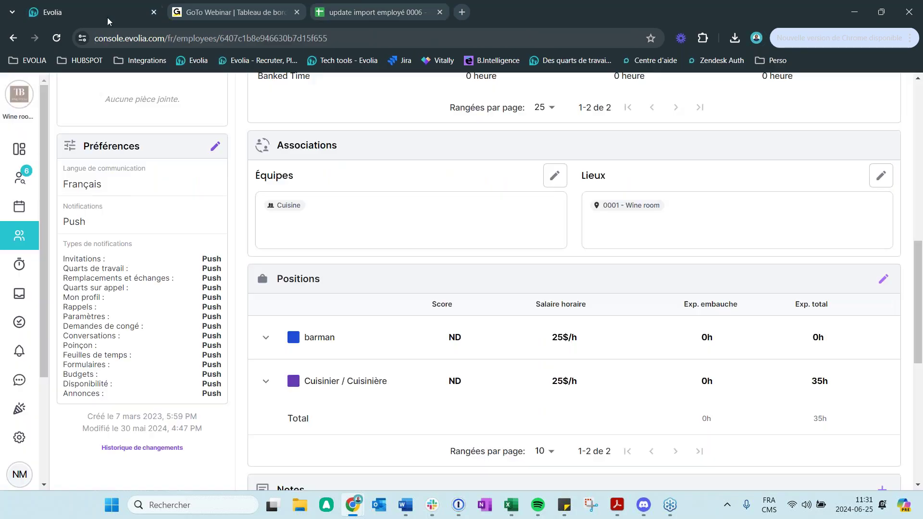
click(379, 14)
drag(594, 155, 649, 154)
click(45, 97)
mouse_move(78, 97)
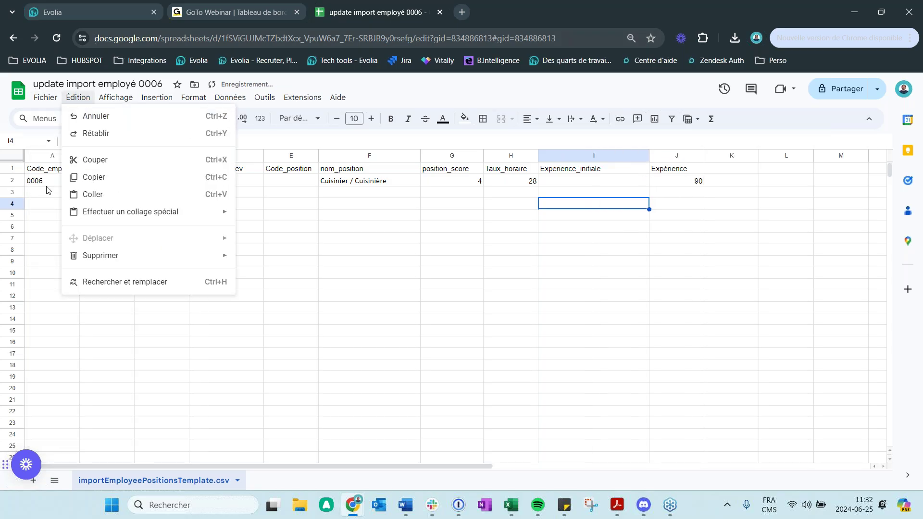
mouse_move(45, 97)
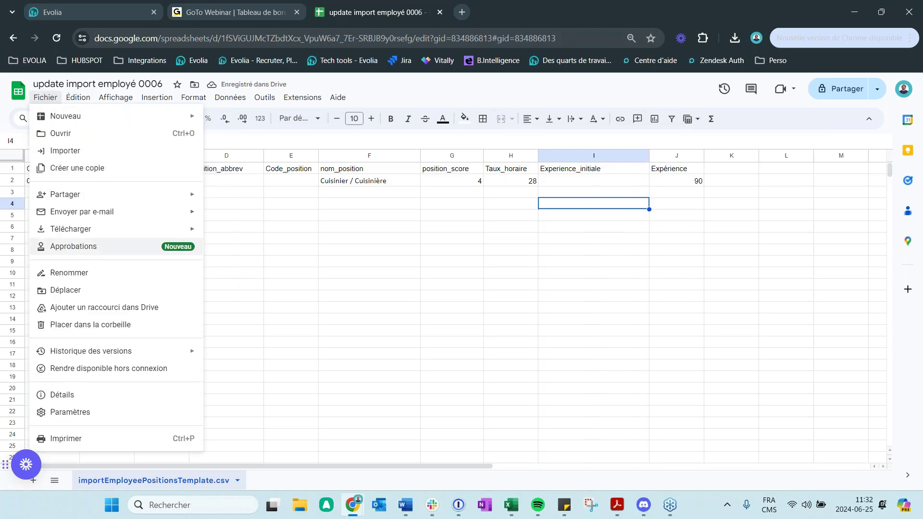
mouse_move(103, 230)
click(303, 306)
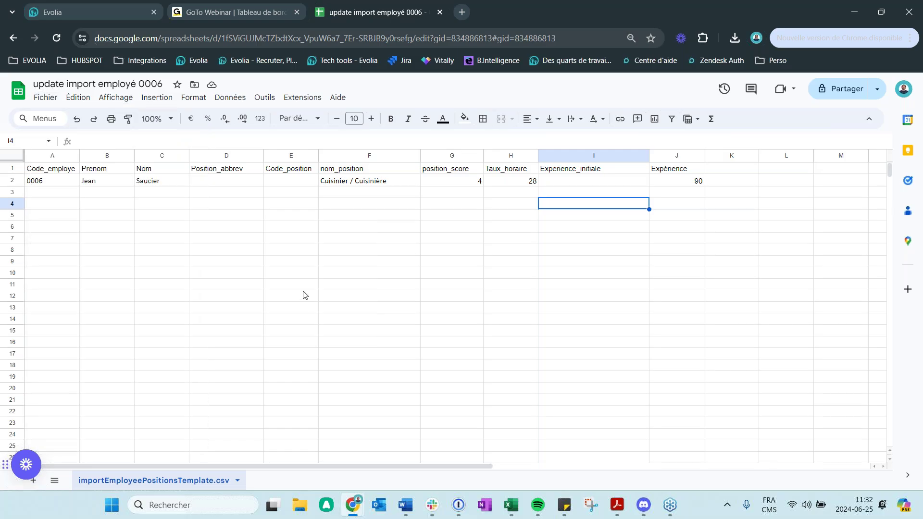
Return to the employee list in Evolia and start an import of position-related information
click(112, 10)
scroll(382, 257, up, 8)
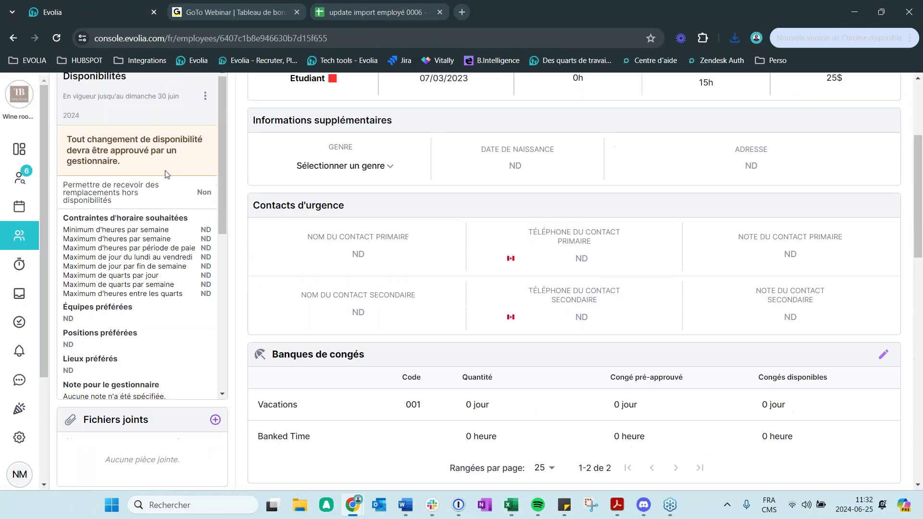
scroll(165, 174, up, 5)
key(alt+Left)
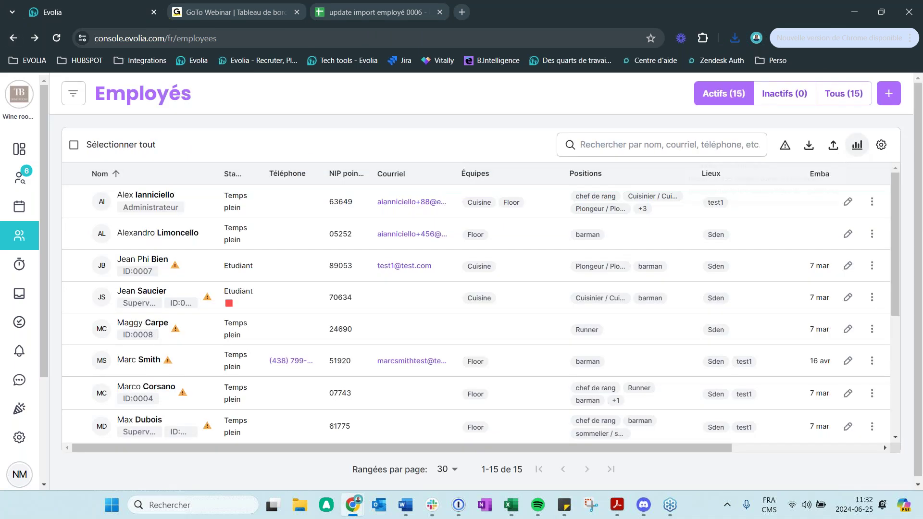
click(834, 145)
click(833, 146)
click(833, 145)
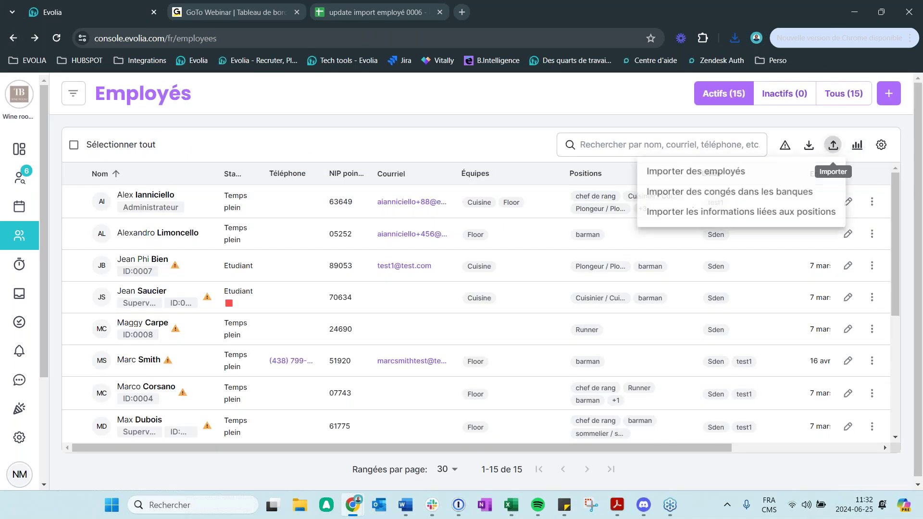
click(795, 215)
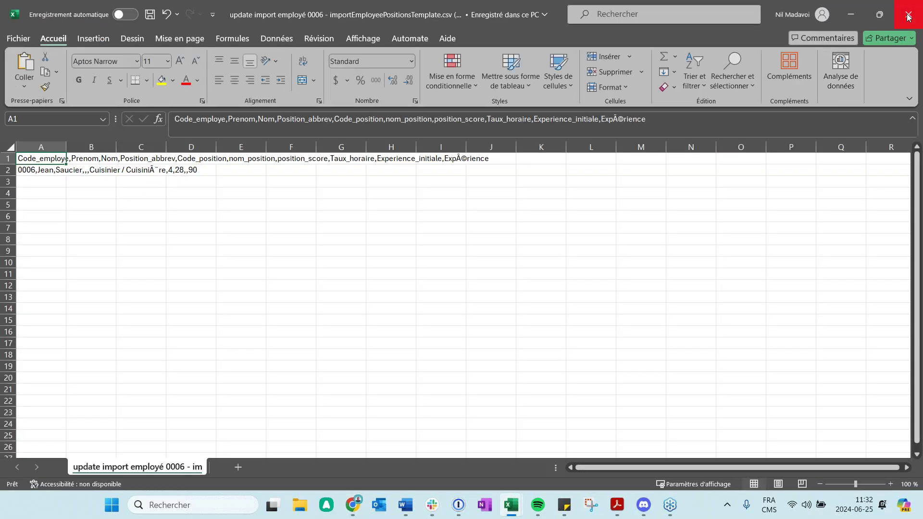
Close the downloaded positions CSV in Excel, and close the importLeaveInLeaveBankTemplate workbook without saving its changes
click(907, 17)
click(906, 17)
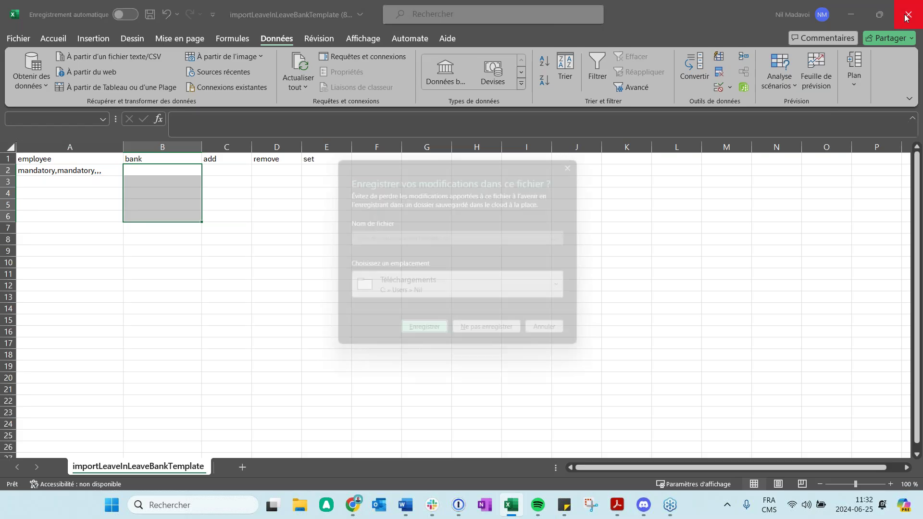
click(493, 338)
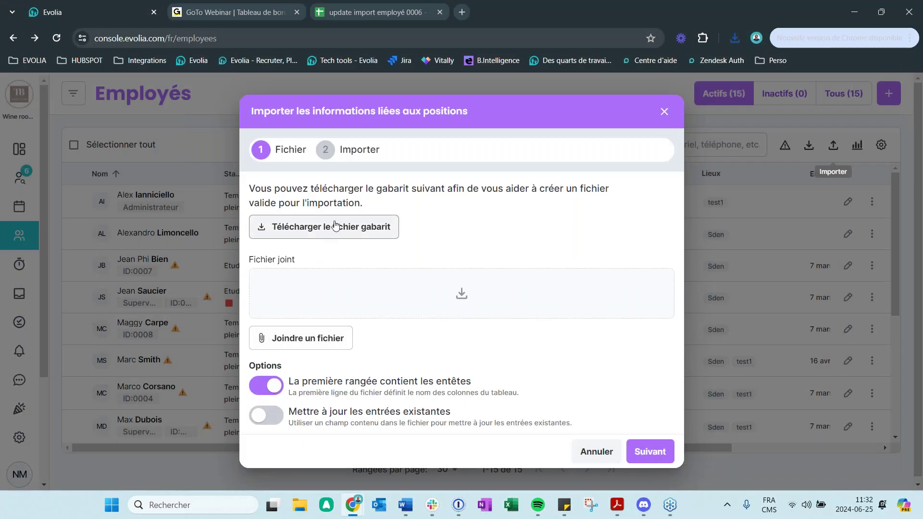
Attach "update import employé 0006 - importEmployeePositionsTemplate.csv (1).csv", enable updating of existing entries, and continue to the field mapping
click(310, 341)
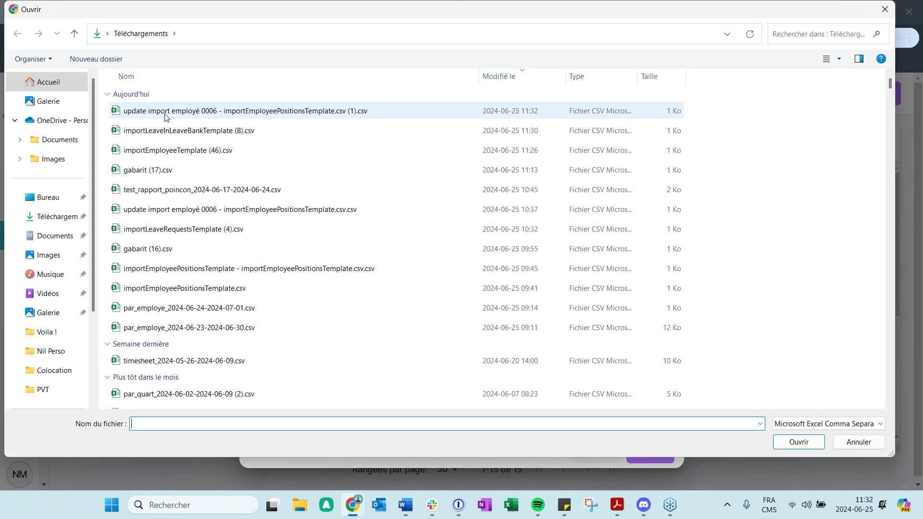
click(165, 114)
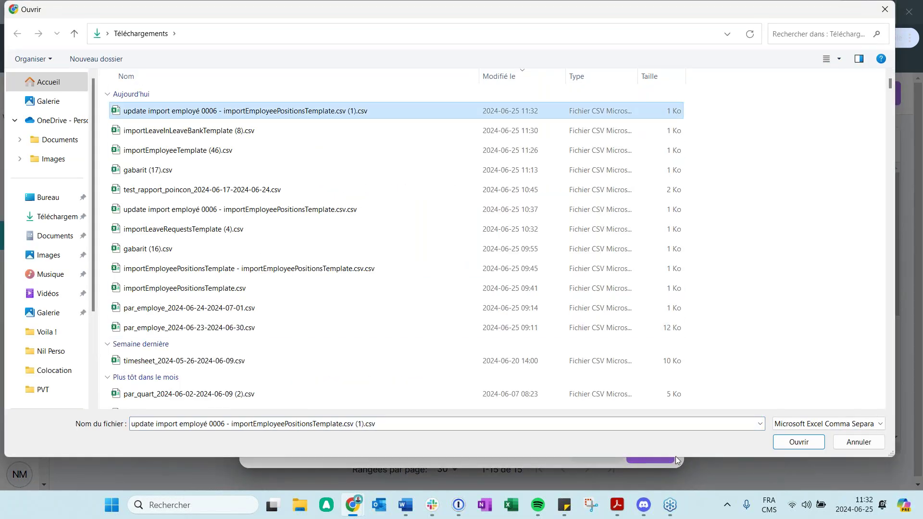
click(799, 441)
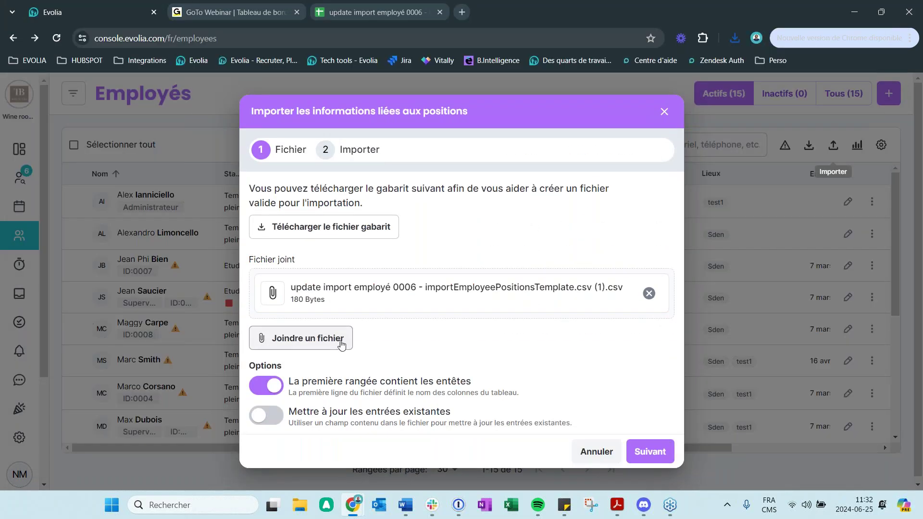
click(267, 415)
click(637, 454)
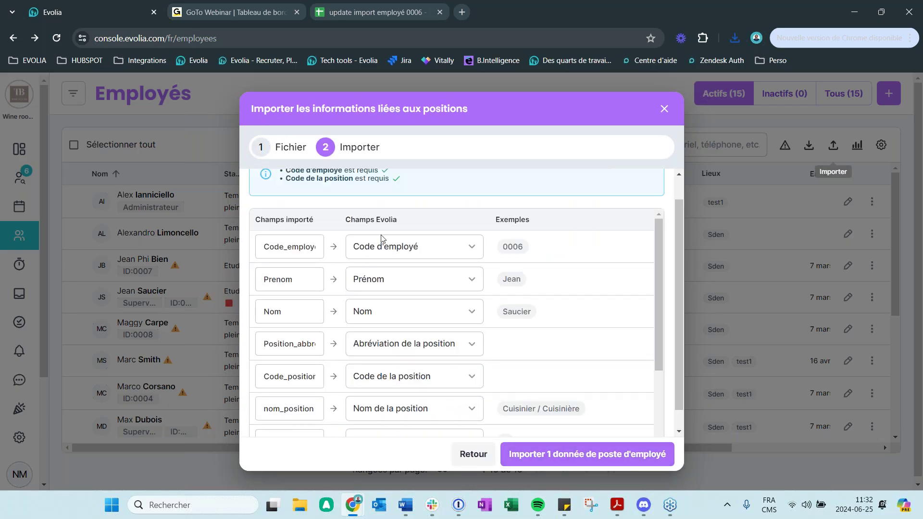
Review how the imported columns map to the Evolia fields and import the employee's position data
scroll(384, 244, down, 2)
scroll(290, 221, up, 2)
scroll(507, 230, down, 2)
scroll(543, 255, up, 1)
scroll(542, 259, down, 1)
scroll(542, 258, down, 1)
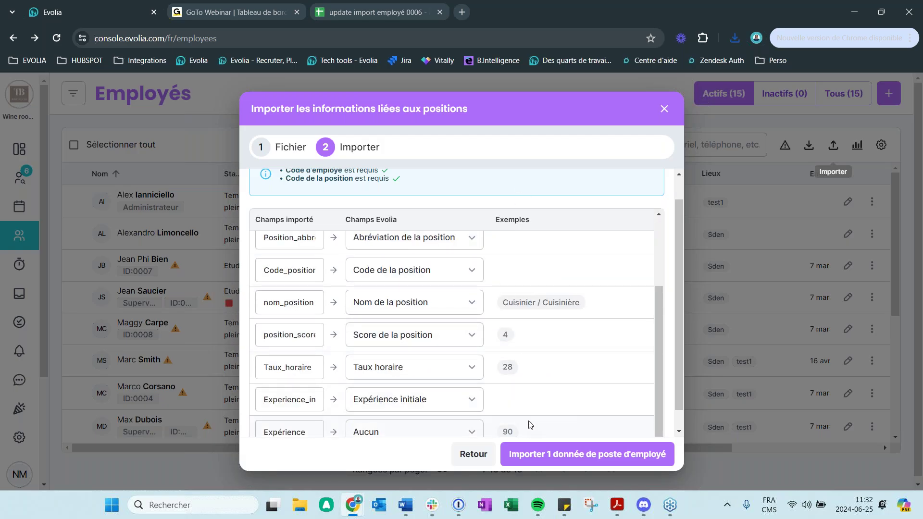
scroll(529, 424, down, 1)
click(562, 454)
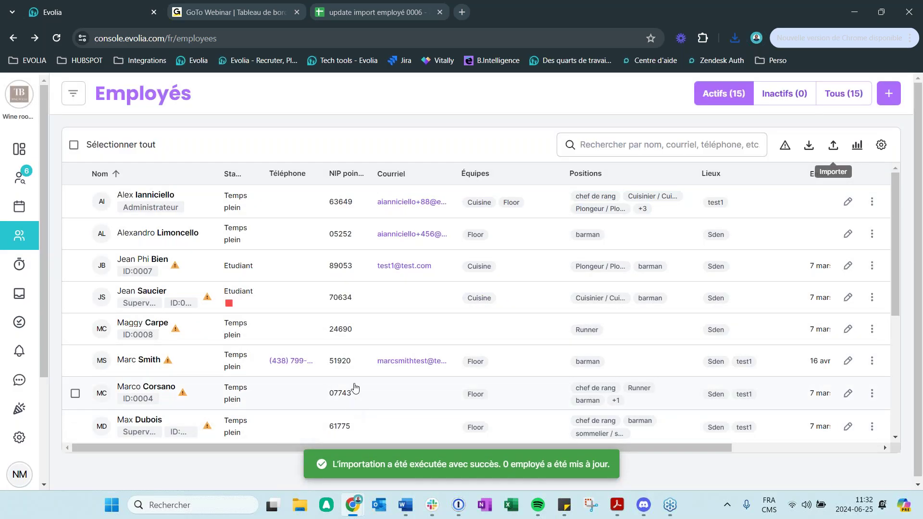
Open the profile of the employee targeted by the import and check the Positions section
click(289, 298)
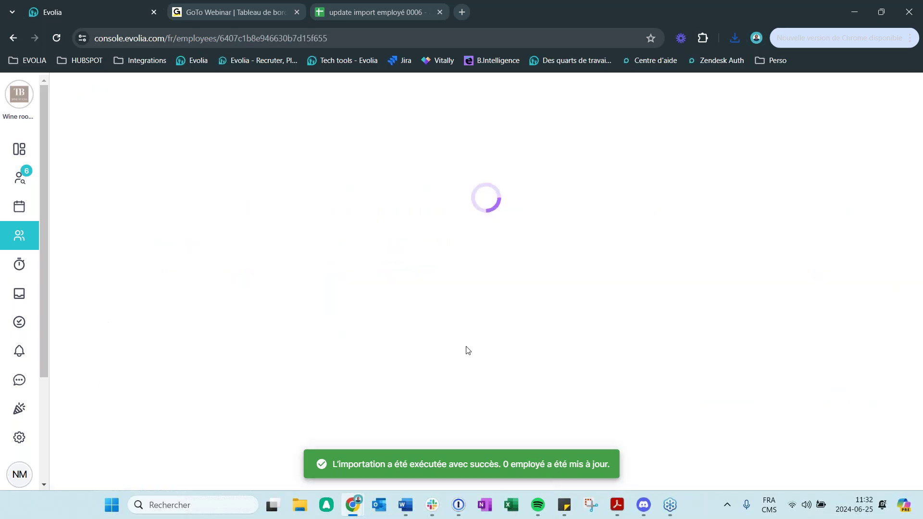
scroll(526, 336, down, 10)
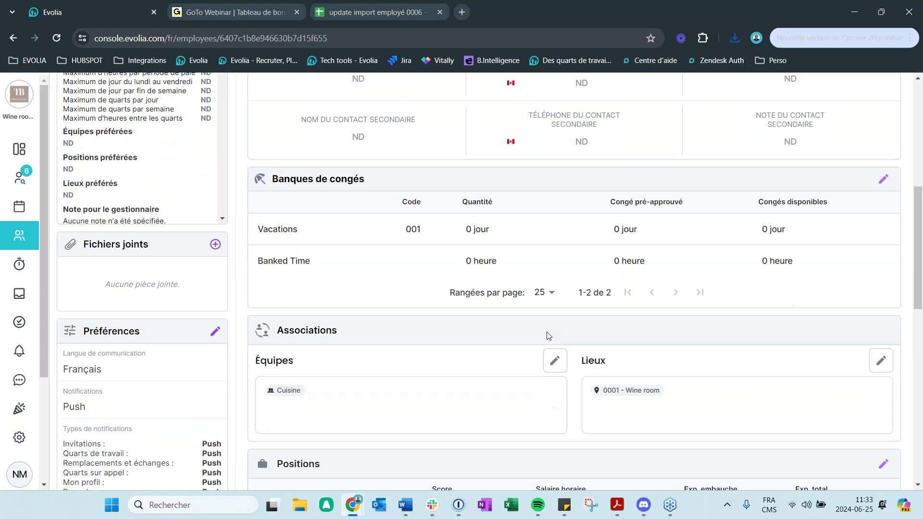
scroll(549, 335, down, 3)
scroll(555, 331, down, 5)
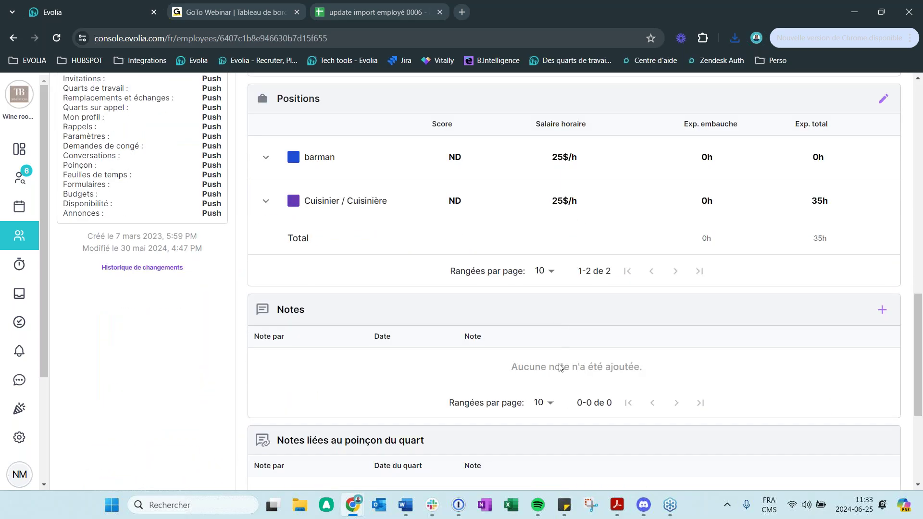
scroll(561, 368, up, 15)
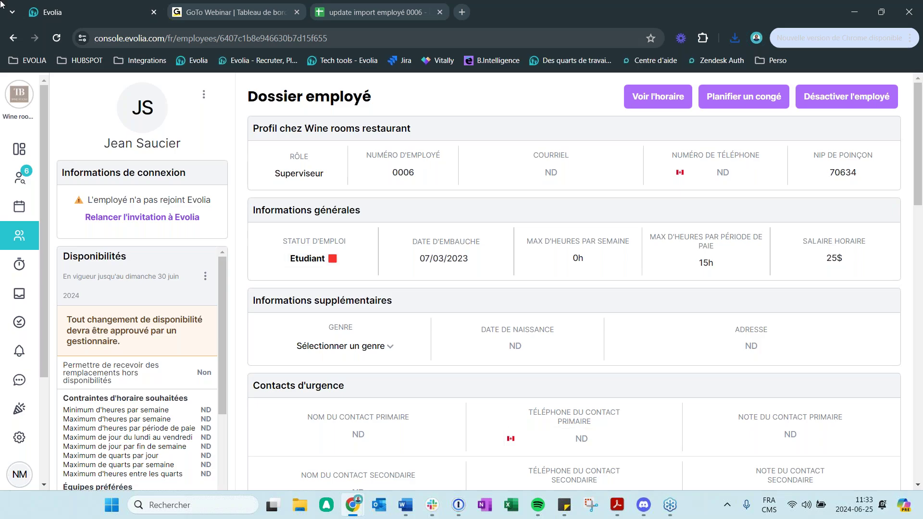
Reload the employee's profile to recheck the positions, and reopen it from the employee list for another look
click(56, 38)
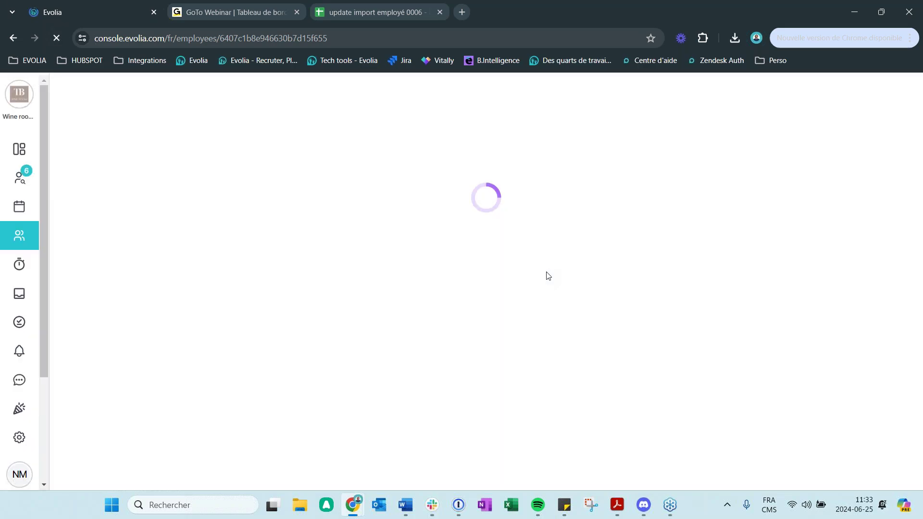
scroll(546, 274, down, 8)
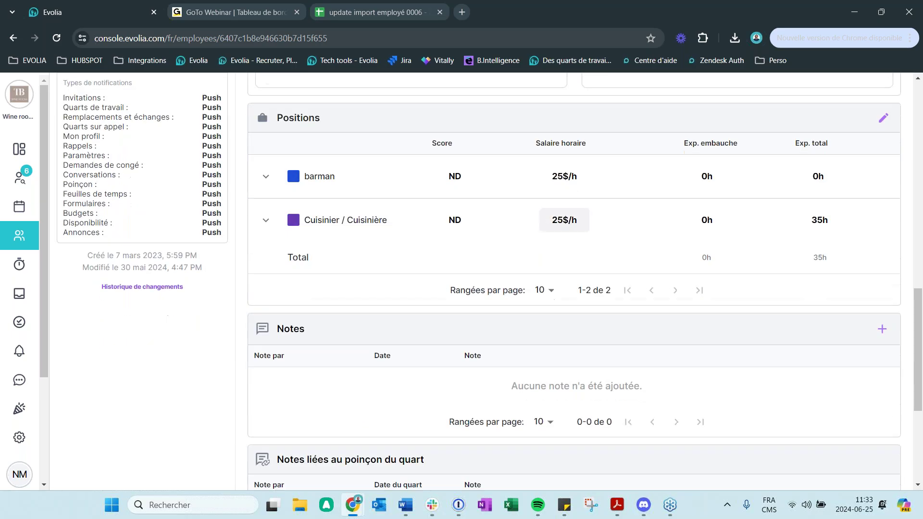
scroll(546, 275, up, 10)
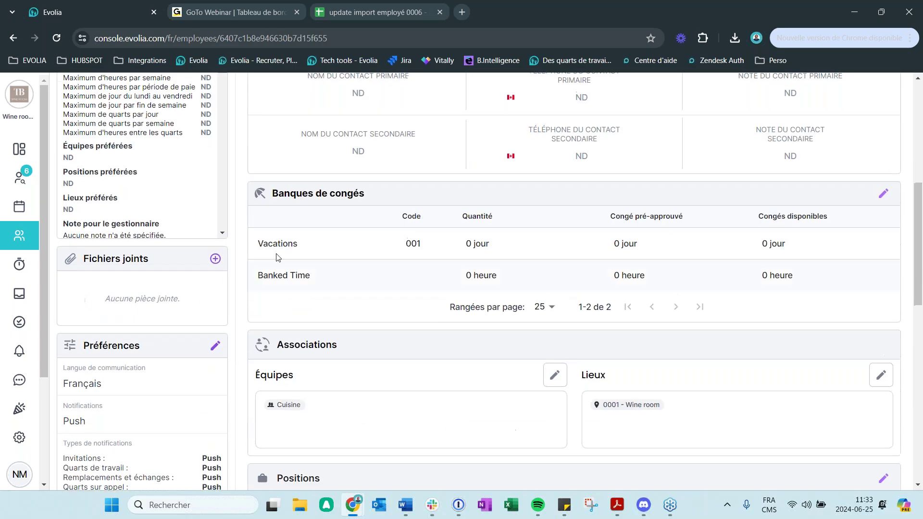
click(14, 38)
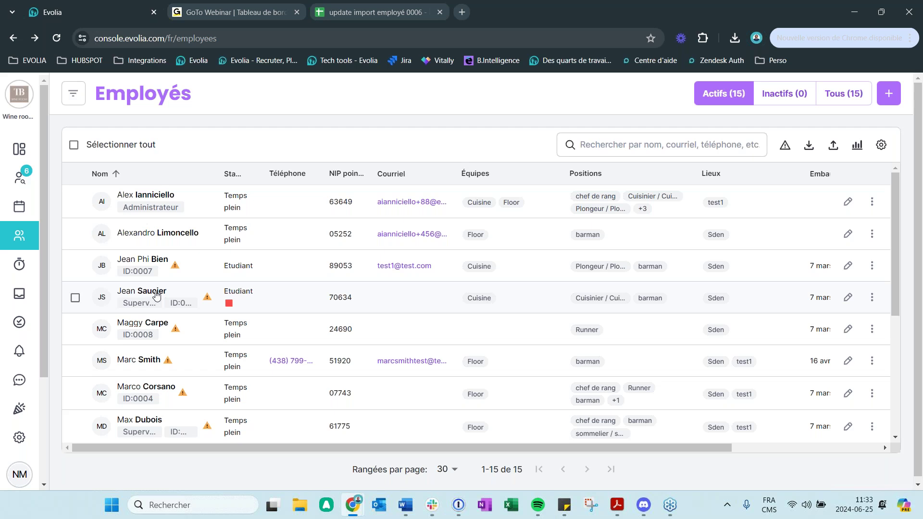
click(157, 295)
scroll(439, 297, down, 10)
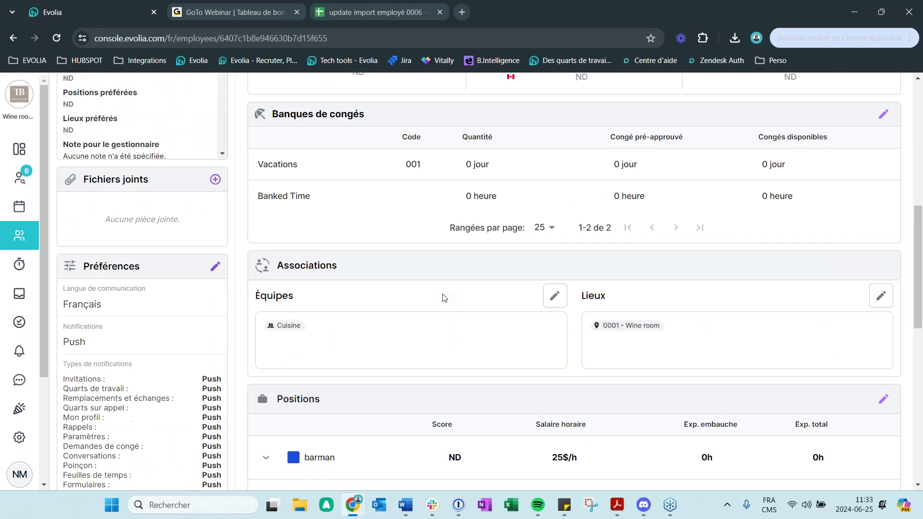
scroll(443, 302, up, 10)
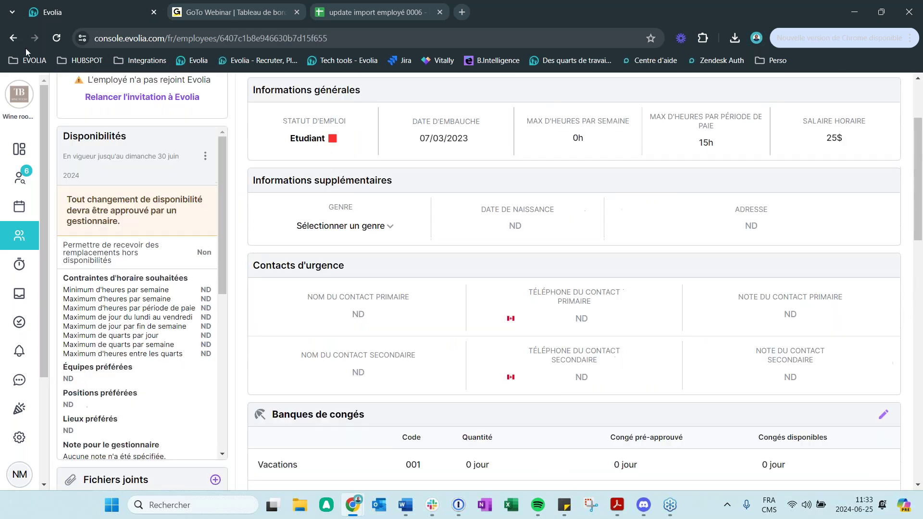
Check the positions of the student employee assigned to Plongeur / Plongeuse and barman, and view the import options on the employee list
click(14, 38)
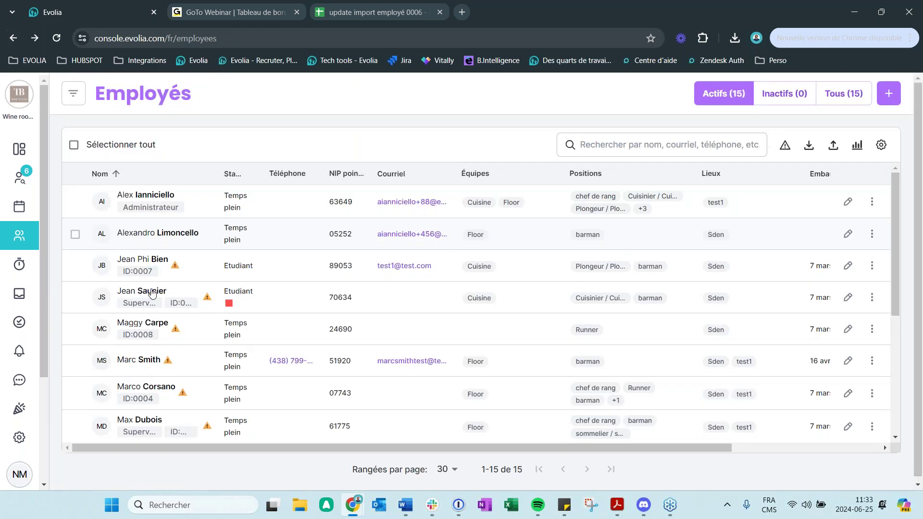
click(146, 266)
scroll(553, 286, down, 10)
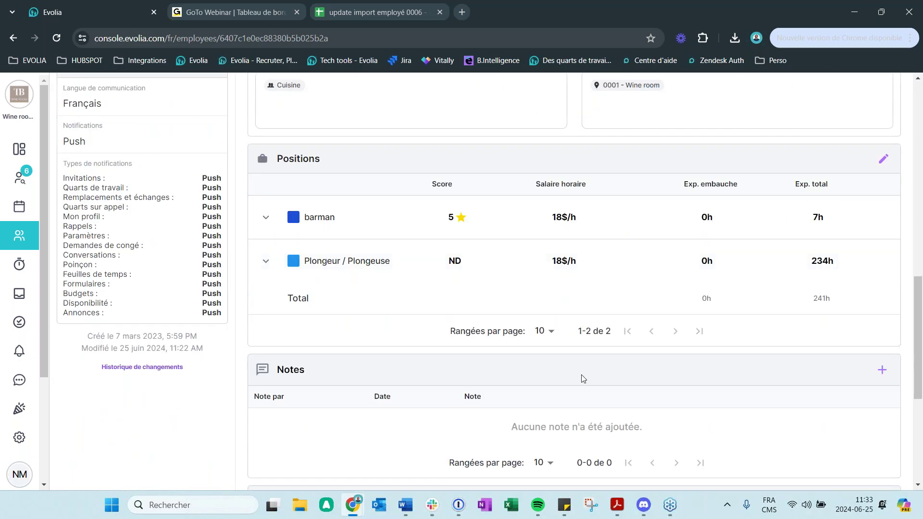
scroll(583, 378, up, 15)
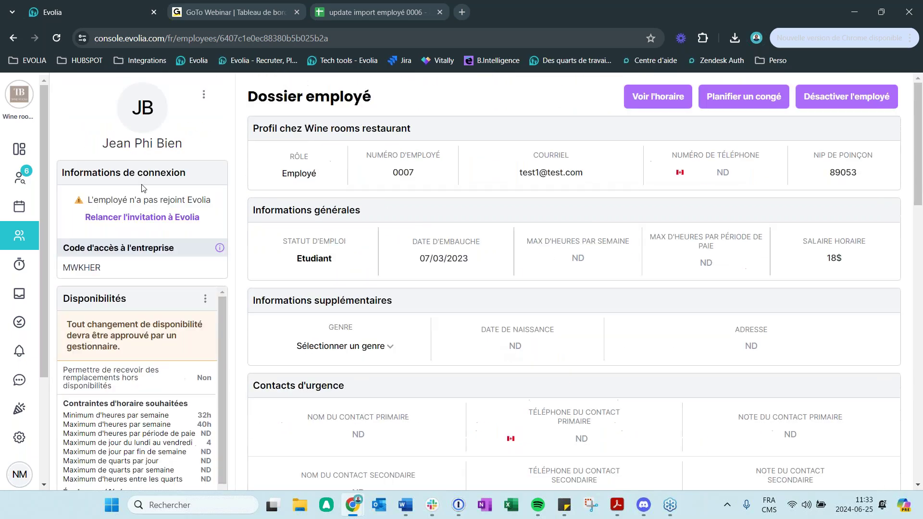
click(13, 38)
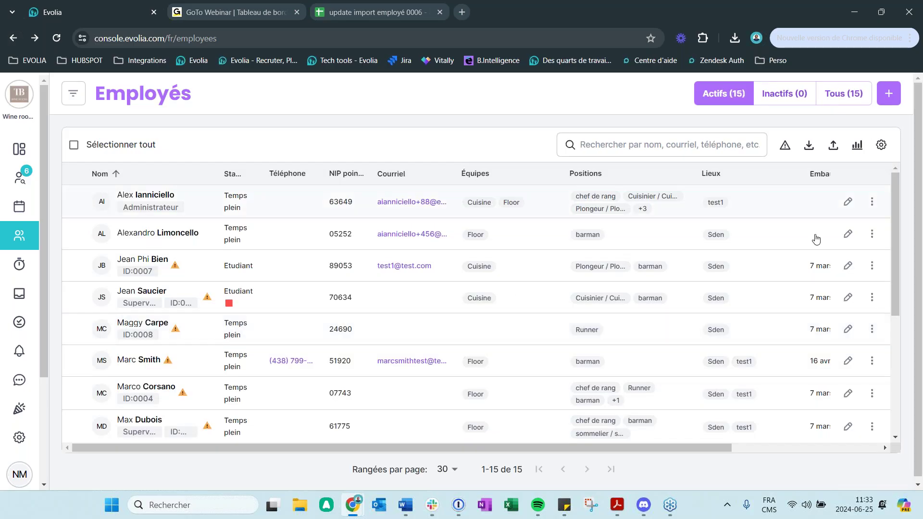
click(833, 145)
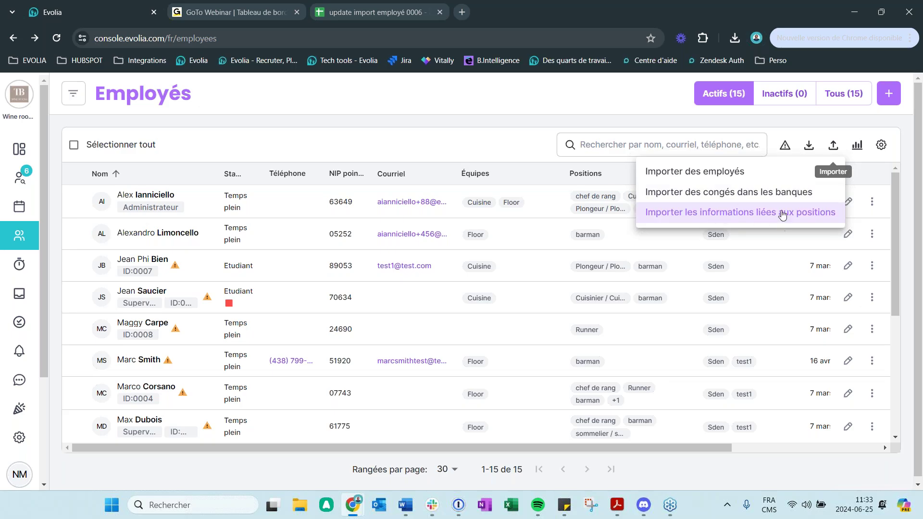
Go to the timesheets and download a Feuilles de temps report in XLSX format
click(19, 264)
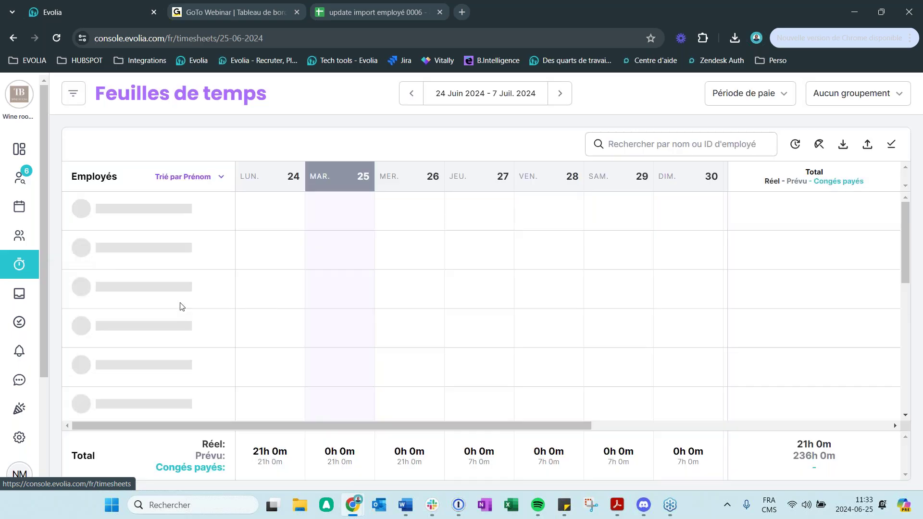
click(842, 149)
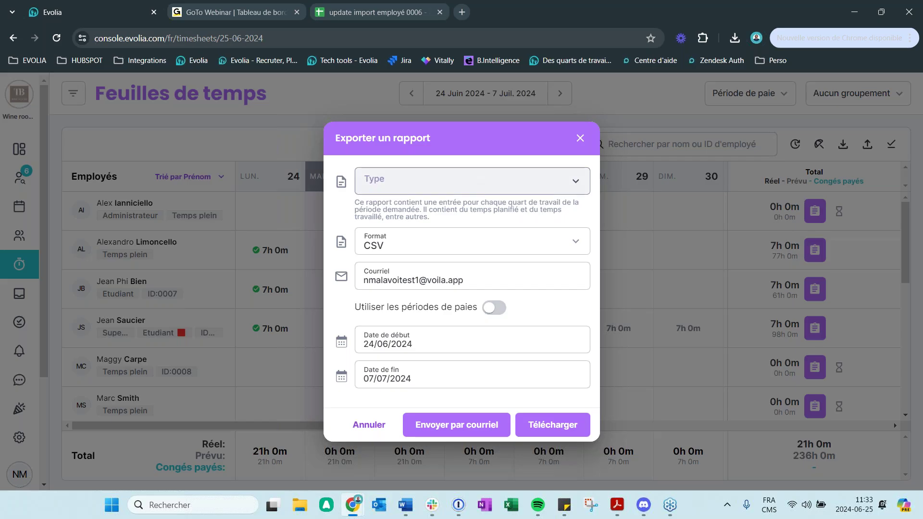
click(476, 173)
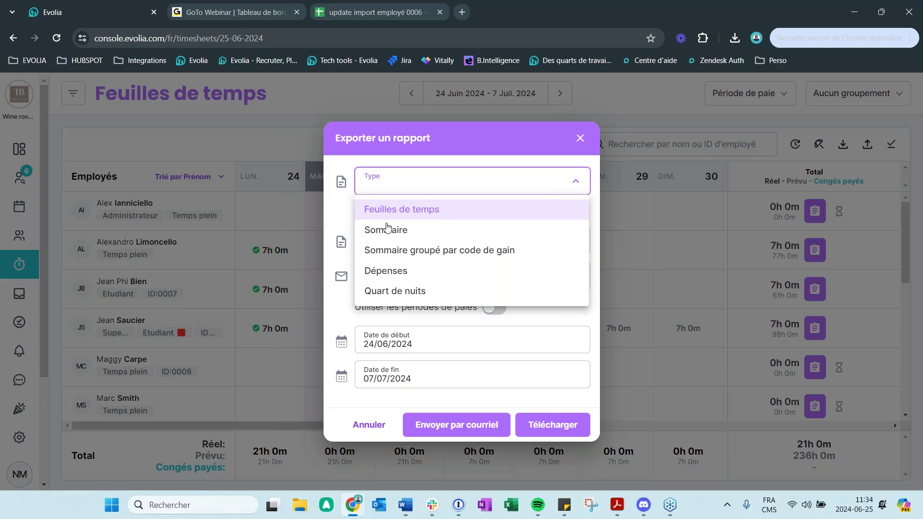
click(405, 217)
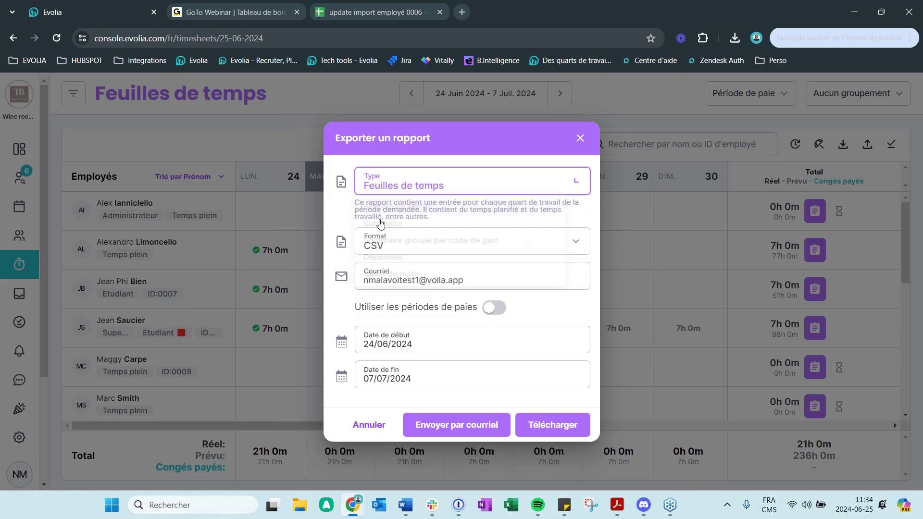
click(425, 243)
click(377, 310)
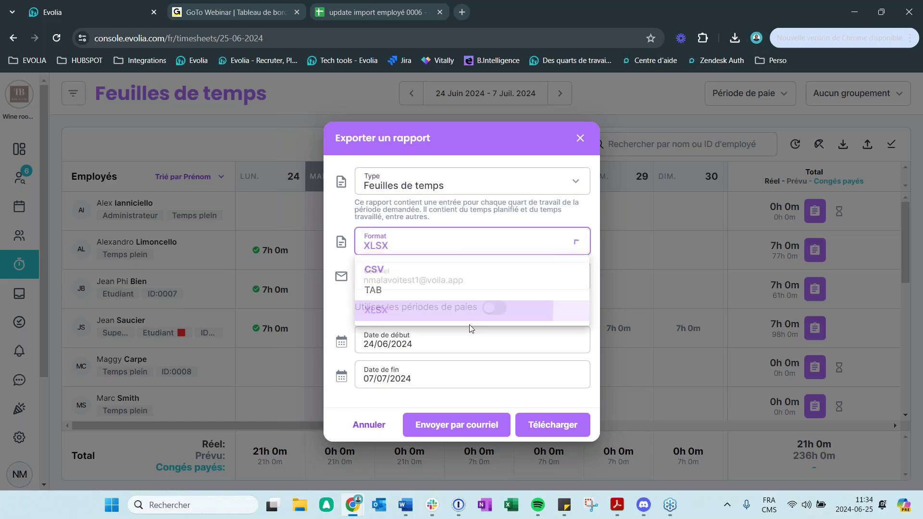
click(570, 426)
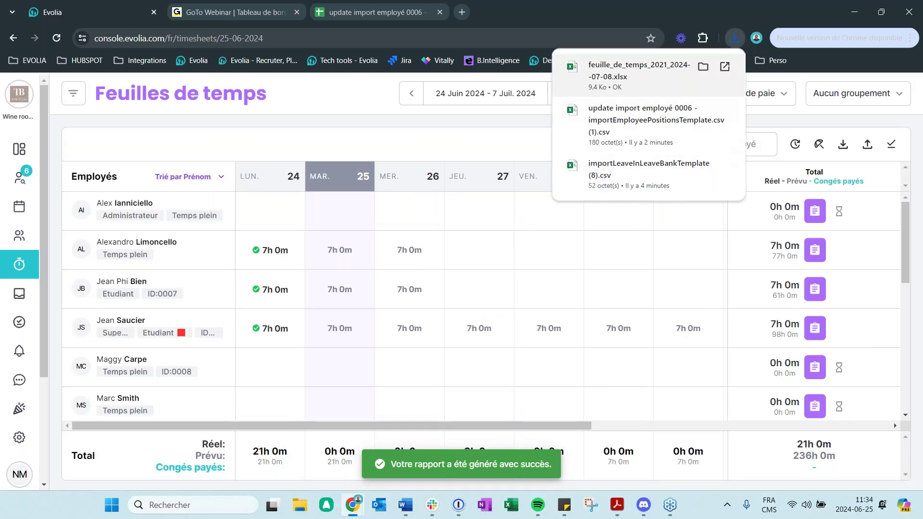
Open the downloaded timesheet report in a maximized Excel window and widen the Date_du_quart and Entree_payee columns
click(604, 75)
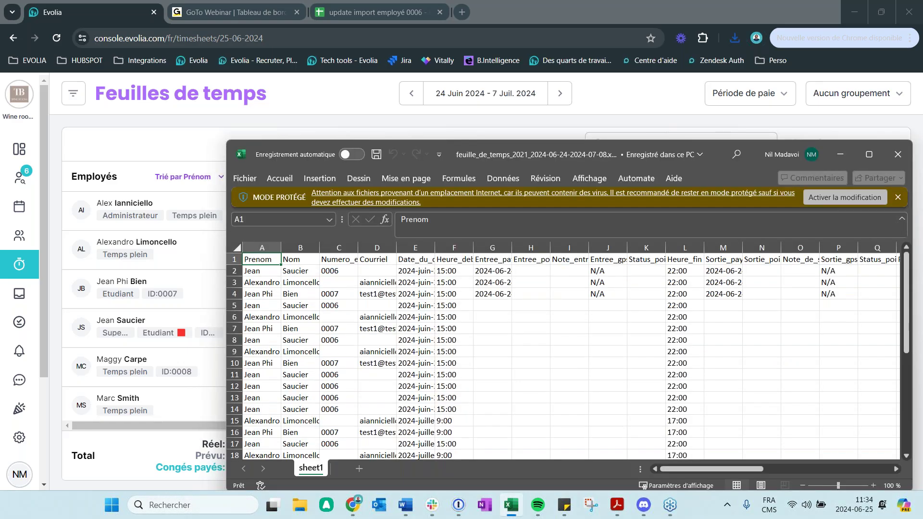
click(869, 154)
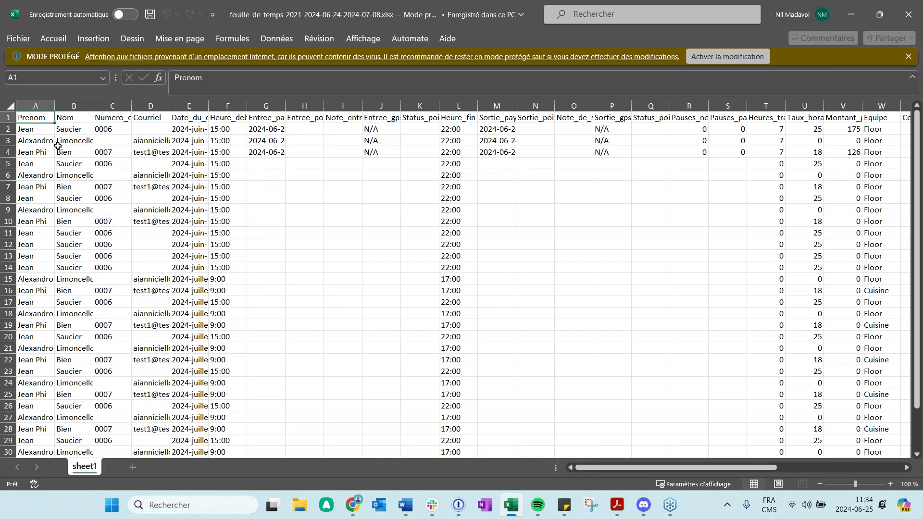
drag(208, 106, 278, 108)
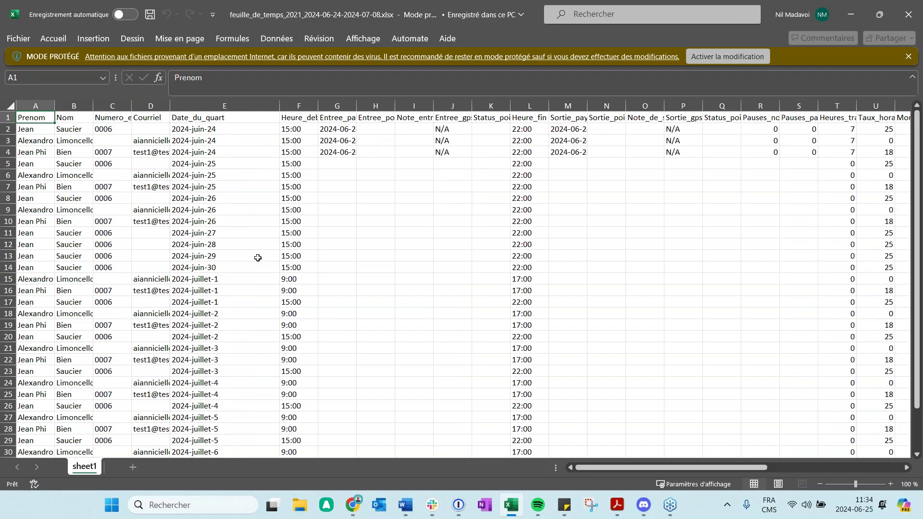
drag(356, 107, 402, 108)
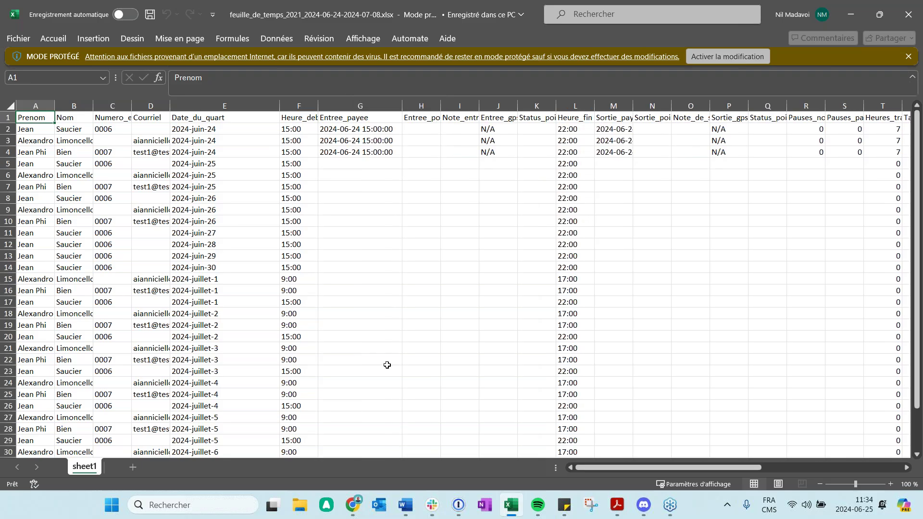
Widen the timesheet report's Entree_pointee, Note_entree, Entree_gps_valide, entry punch status and Sortie_payee columns to show their full contents
drag(619, 469, 667, 468)
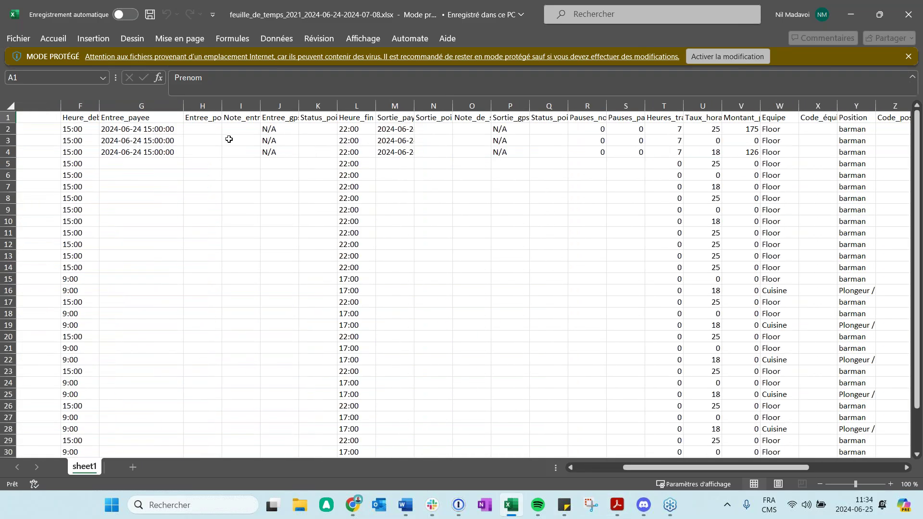
drag(223, 110, 421, 105)
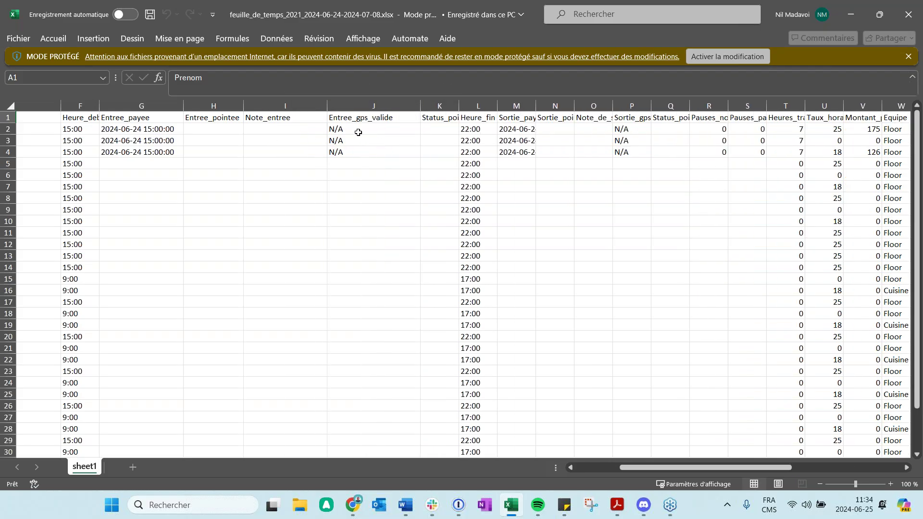
click(461, 118)
drag(459, 105, 498, 105)
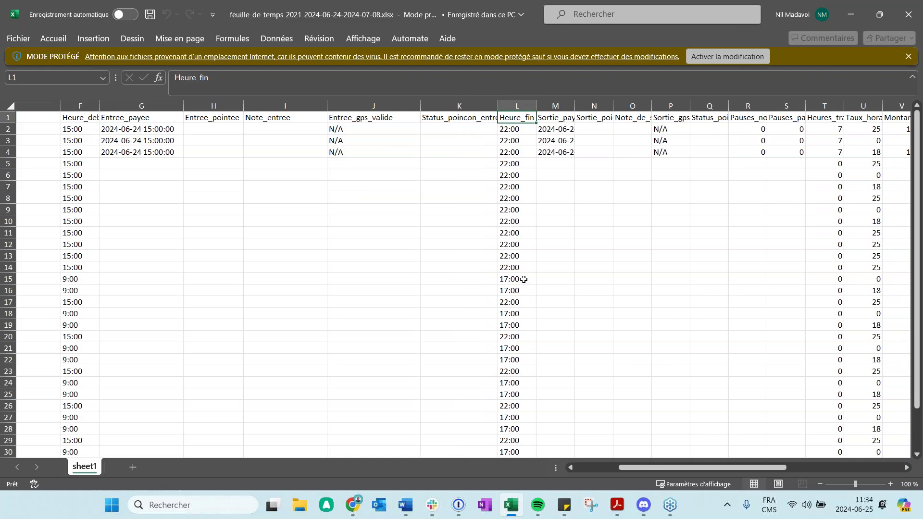
drag(668, 469, 676, 470)
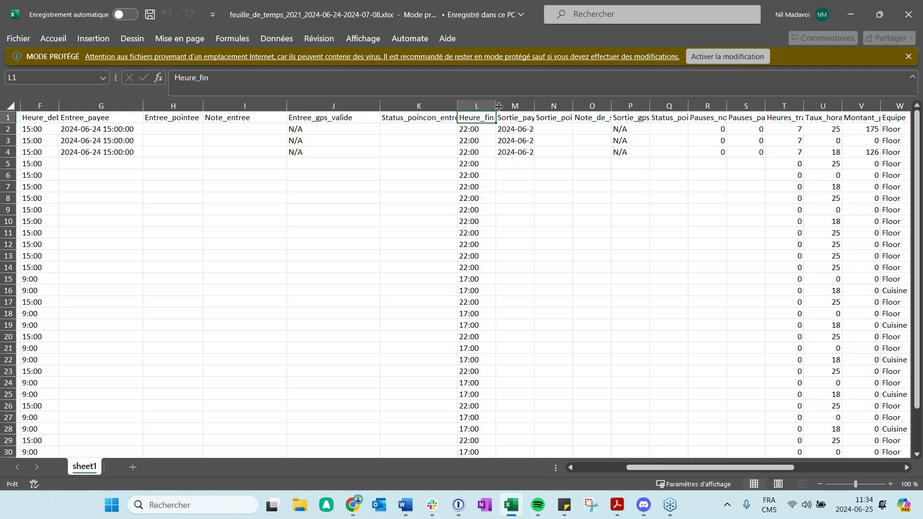
drag(534, 106, 605, 127)
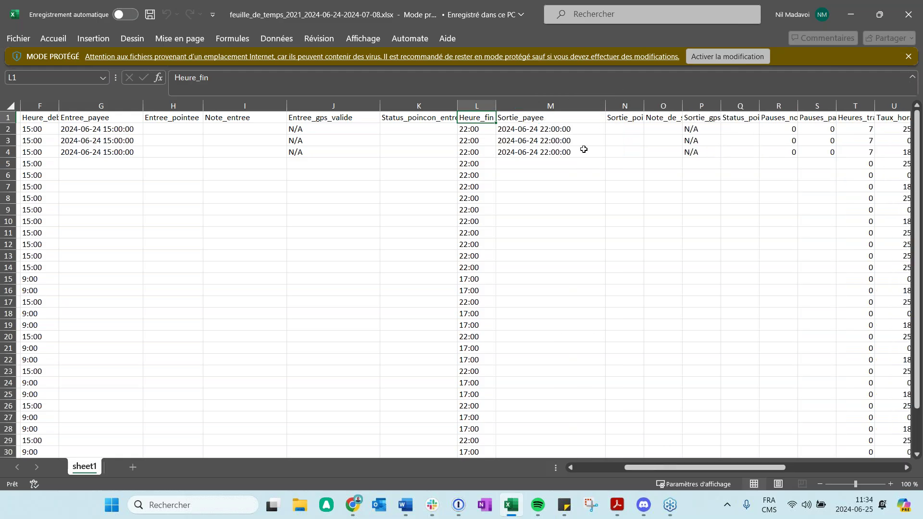
Review the remaining timesheet report columns for hours, pay, team, position and location, and close the workbook
drag(693, 467, 747, 464)
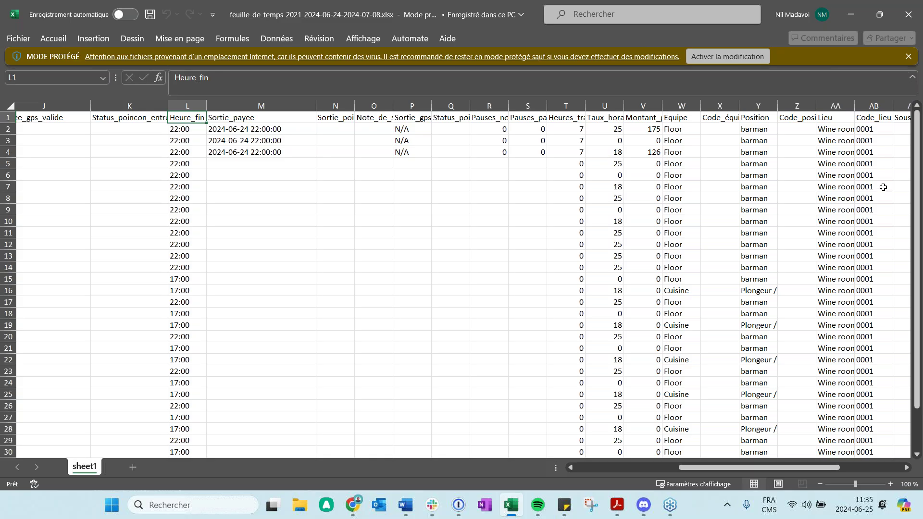
drag(754, 469, 656, 469)
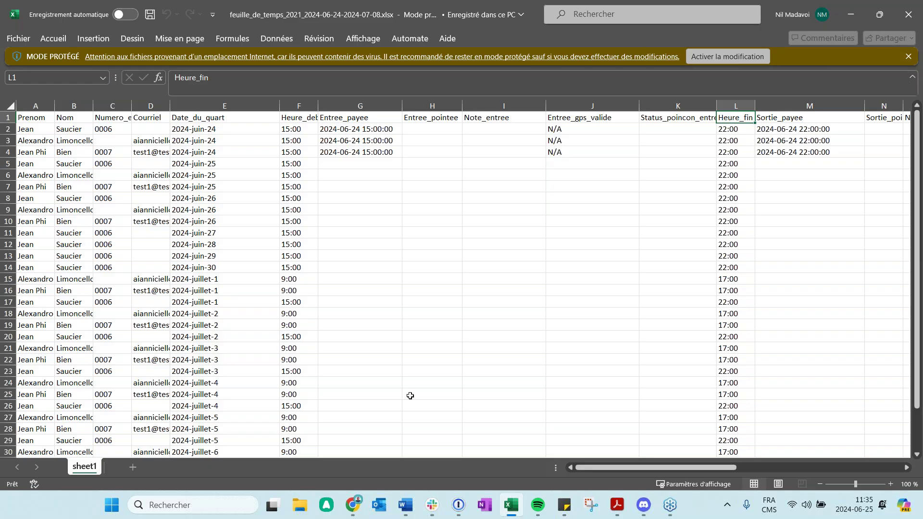
click(908, 15)
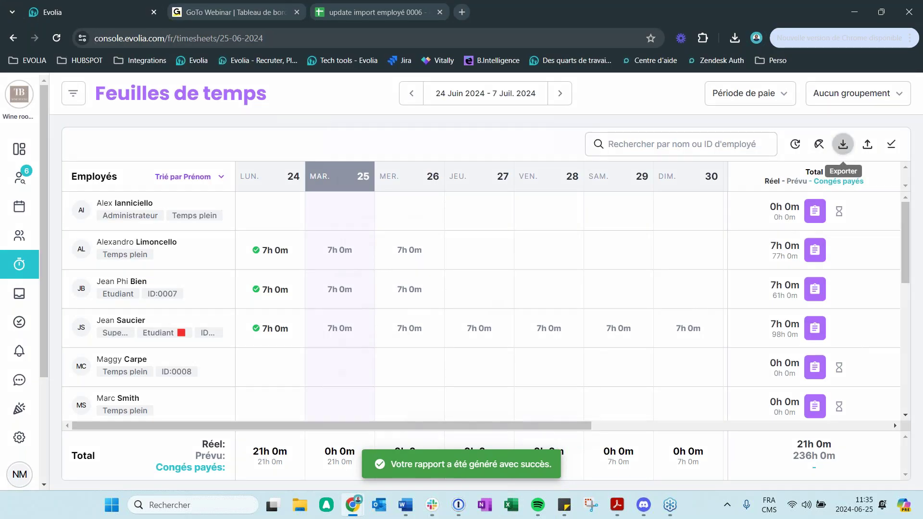
Look at the timesheet export's report types, and open the Types de congés list under the Paie et congés settings
click(843, 144)
click(396, 182)
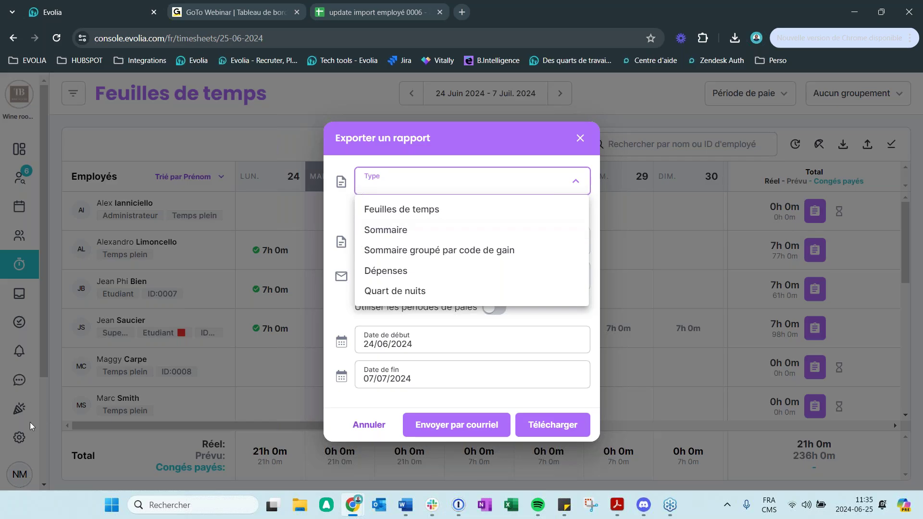
click(21, 442)
click(18, 439)
click(19, 442)
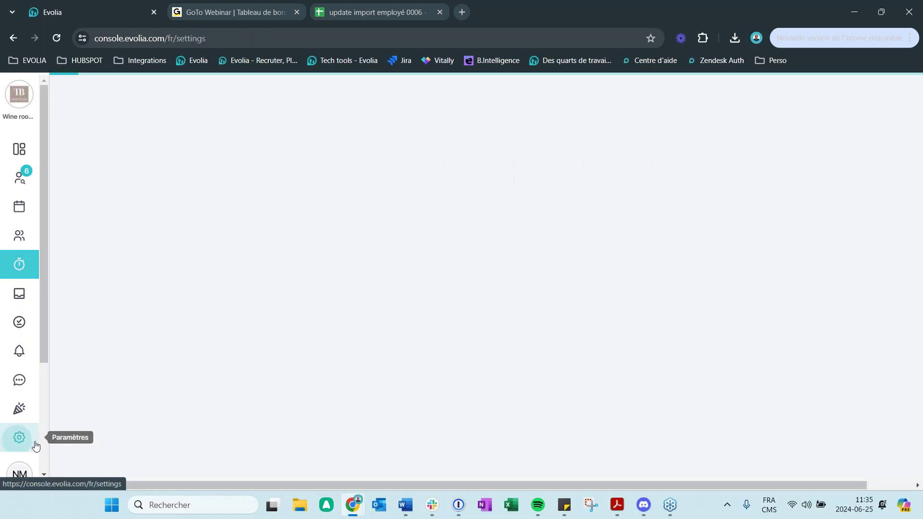
scroll(242, 310, down, 2)
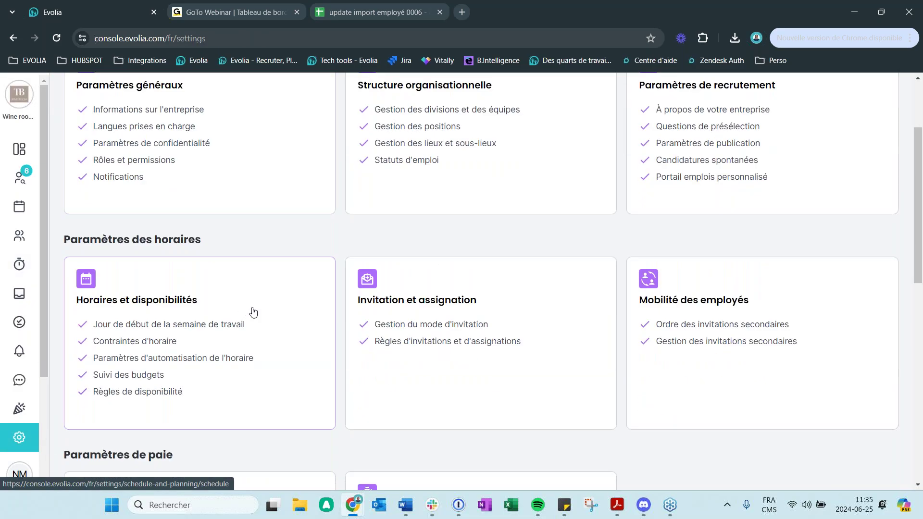
scroll(254, 312, down, 5)
click(216, 295)
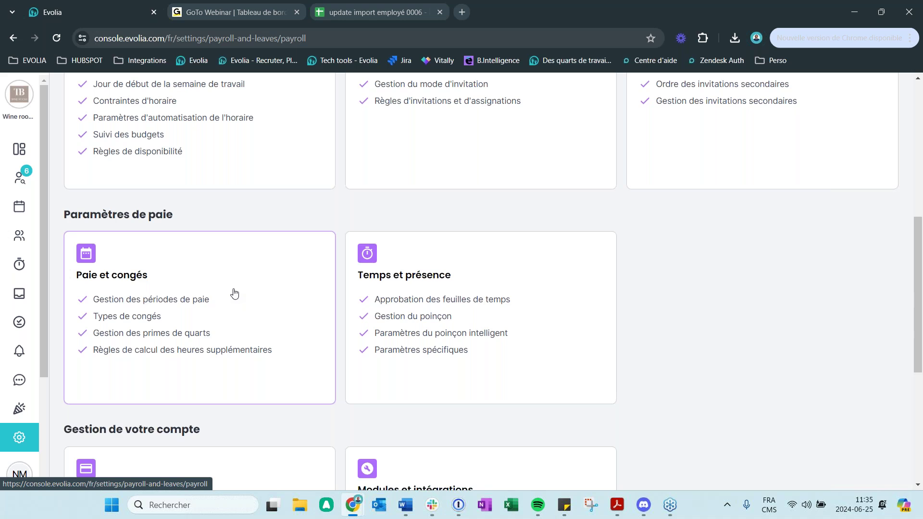
scroll(183, 336, down, 3)
click(136, 319)
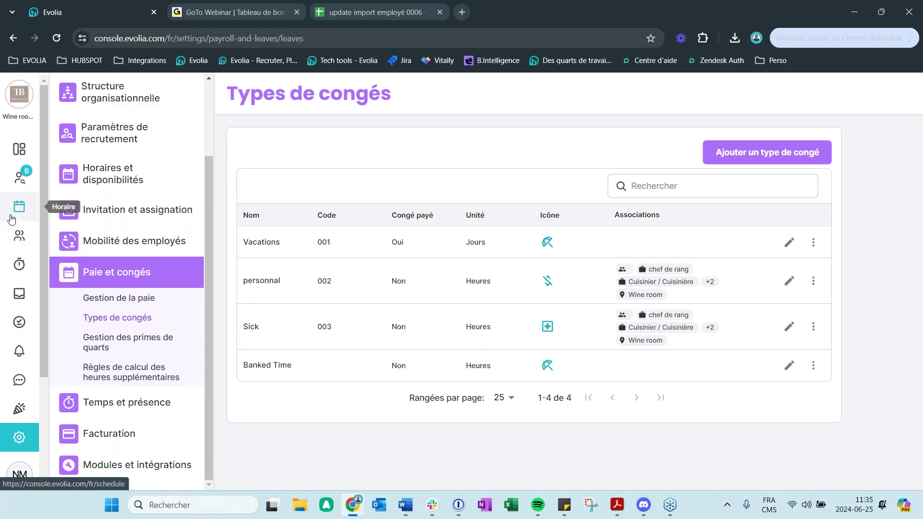
Go back to the timesheets, view the report types available for export, and close the export dialog without exporting
click(19, 264)
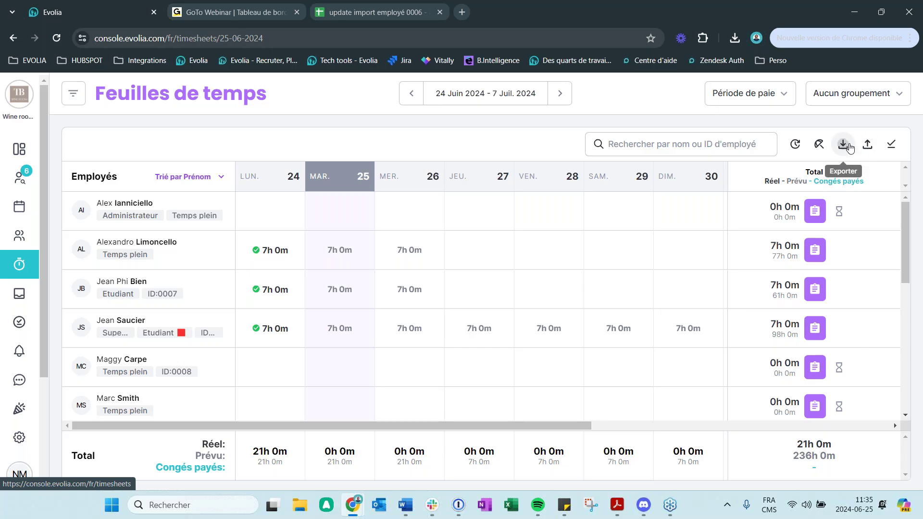
click(842, 146)
click(426, 188)
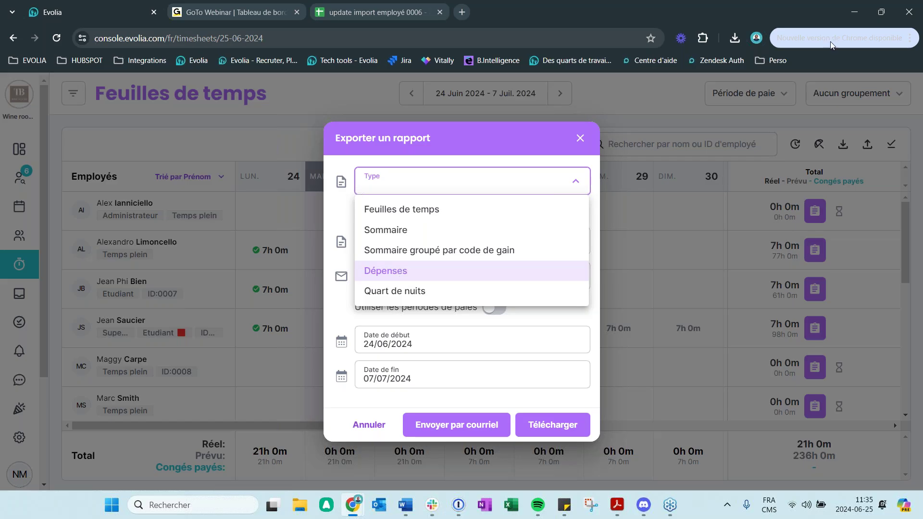
click(580, 139)
click(580, 139)
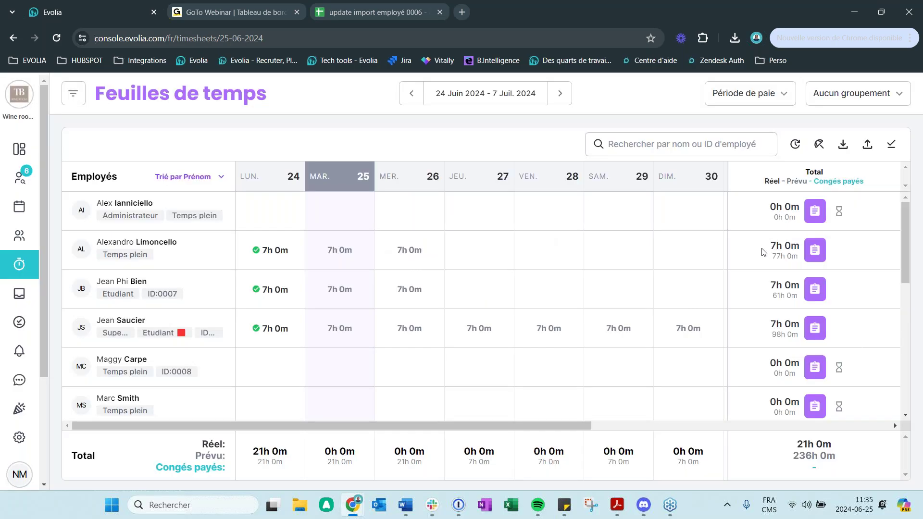
Open the detailed timesheet of the employee with 98 planned hours, view the expense form for 24 June 2024, and close it
click(814, 328)
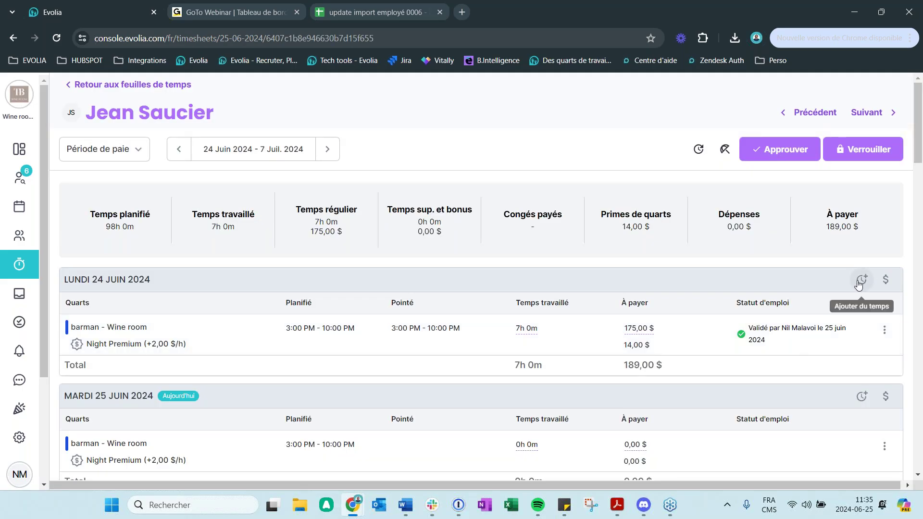
click(887, 285)
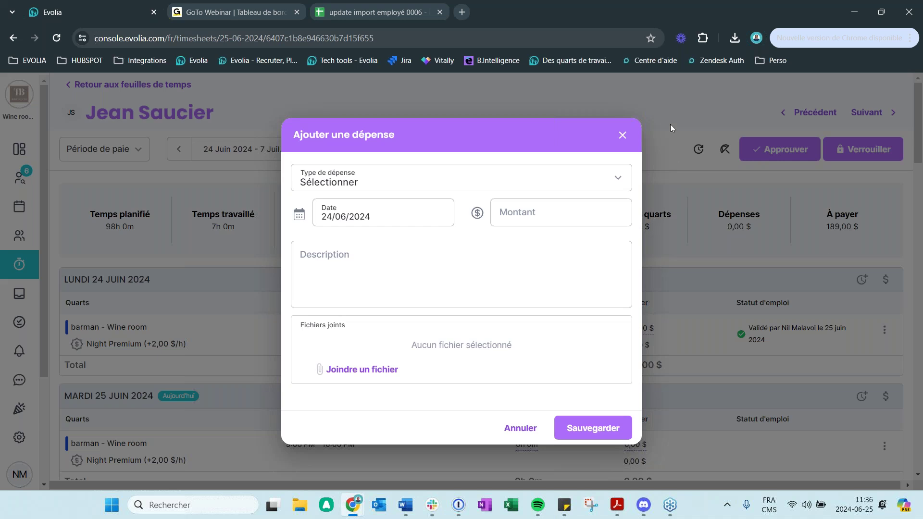
click(621, 136)
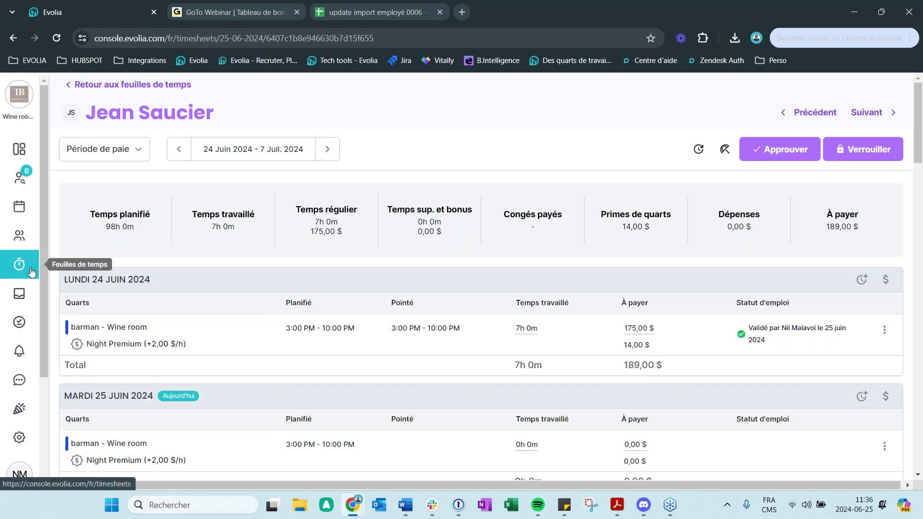
Return to the timesheet overview and recheck the export report types, including Dépenses and Quart de nuits
click(25, 266)
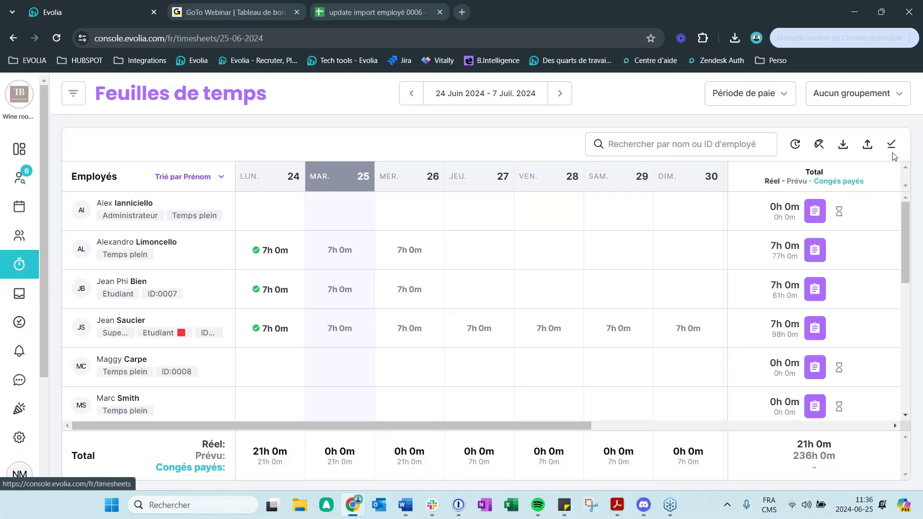
click(848, 146)
click(408, 182)
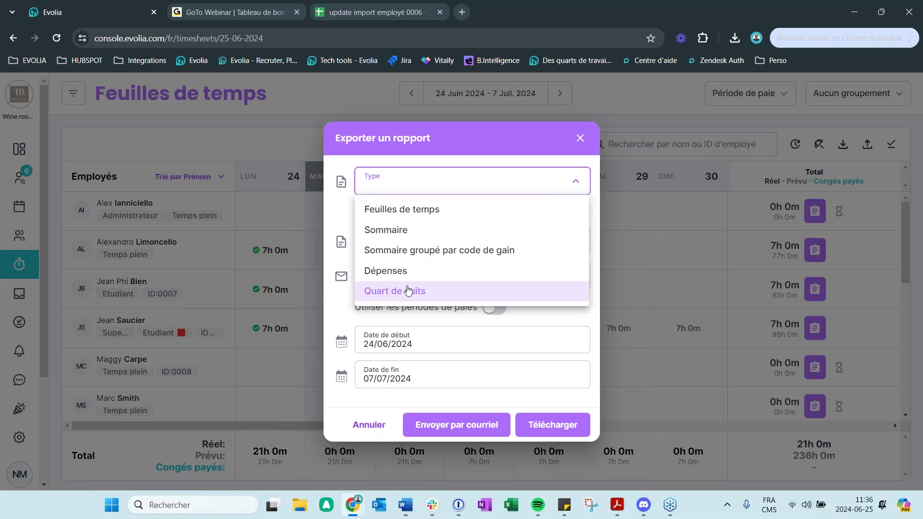
click(584, 135)
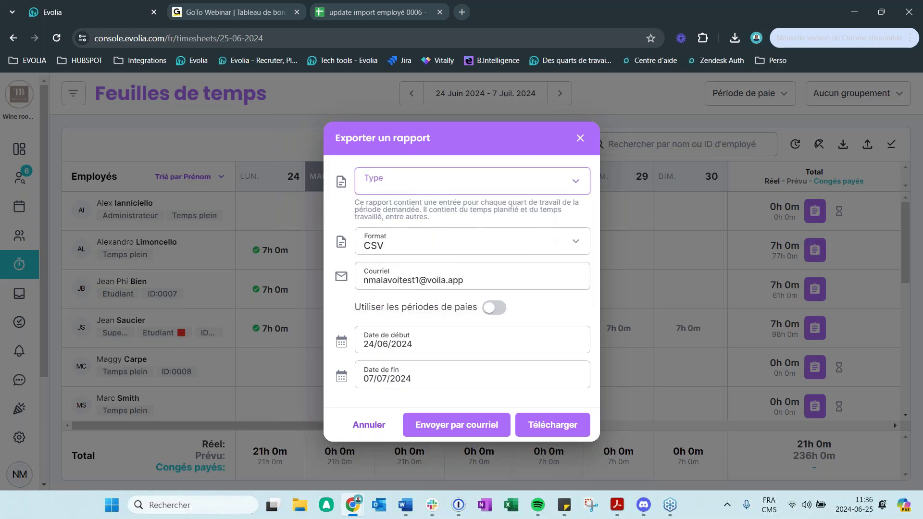
Examine the expense import instructions, template download and file attachment options, and close the import dialog
click(870, 144)
click(867, 145)
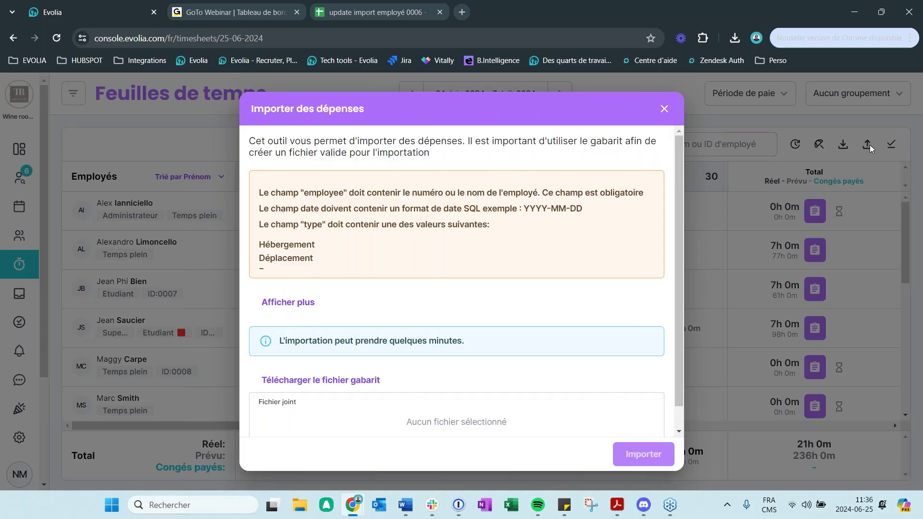
scroll(400, 274, down, 1)
scroll(399, 274, up, 1)
scroll(394, 374, down, 1)
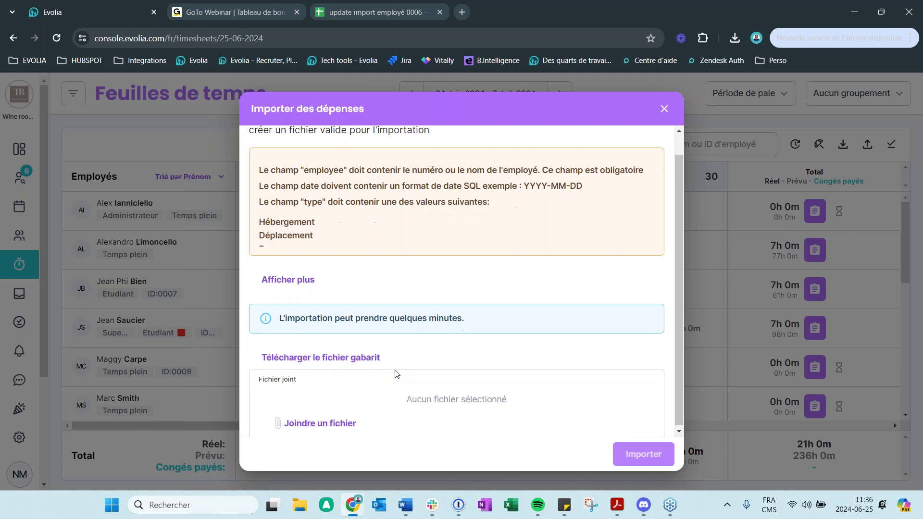
click(665, 109)
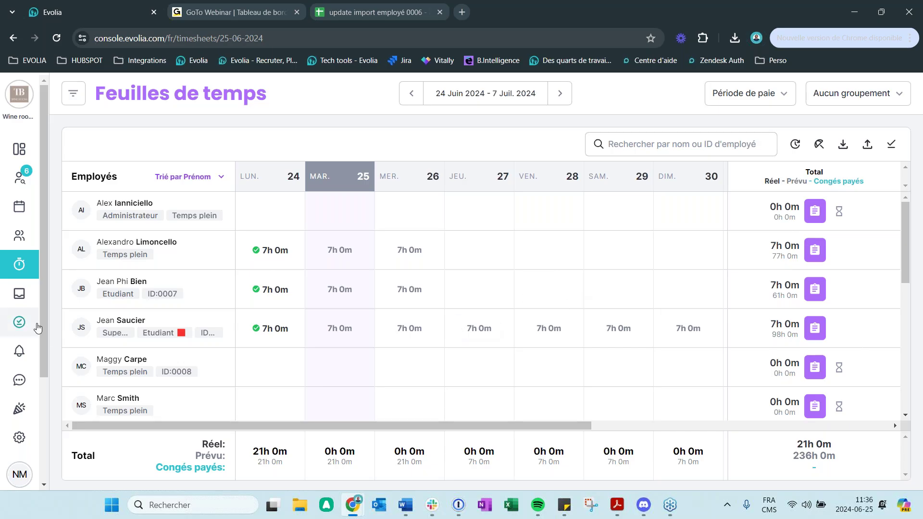
Go to the leave requests and download their export in Excel format
click(19, 301)
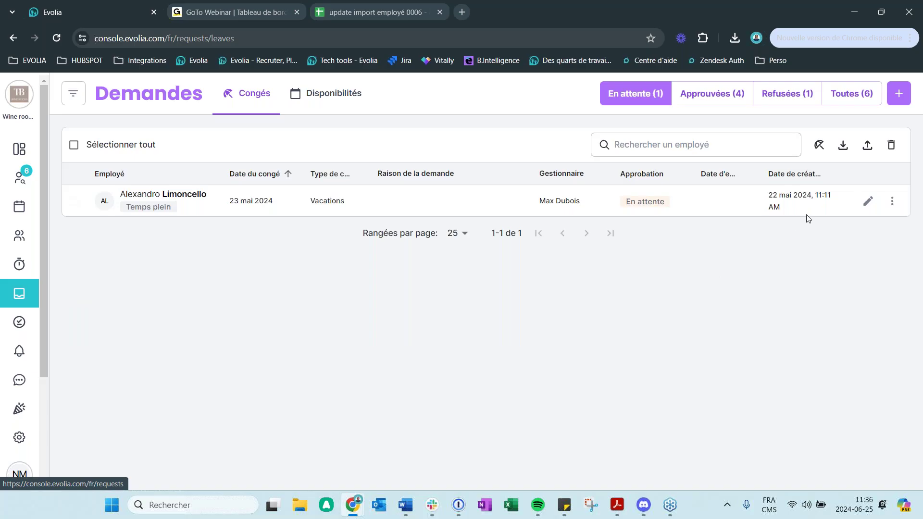
click(844, 145)
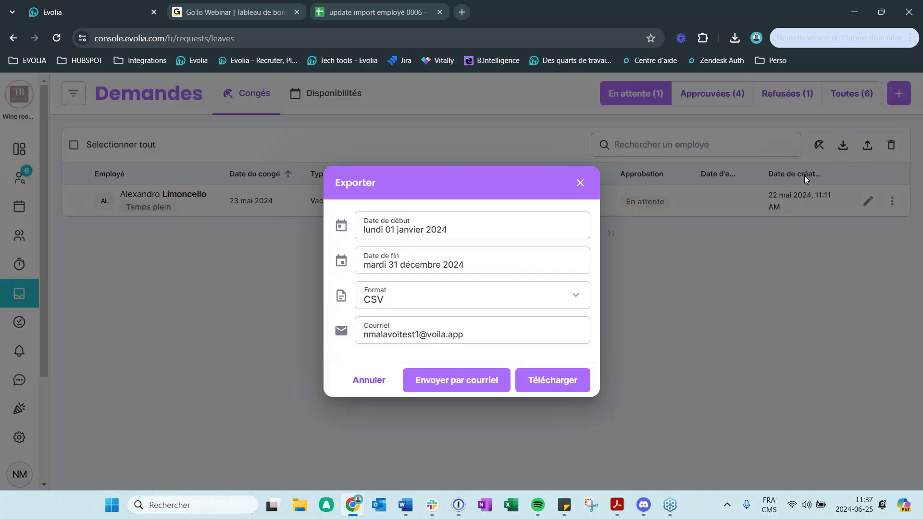
click(482, 297)
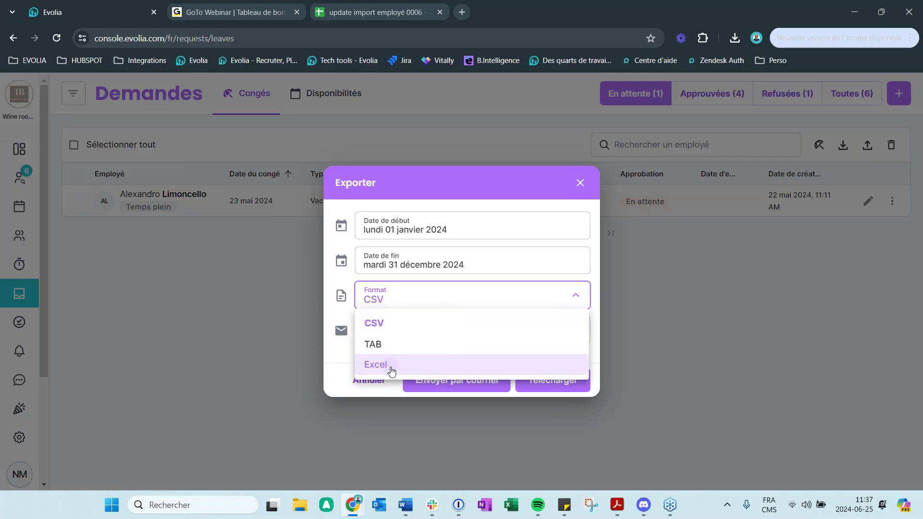
click(412, 365)
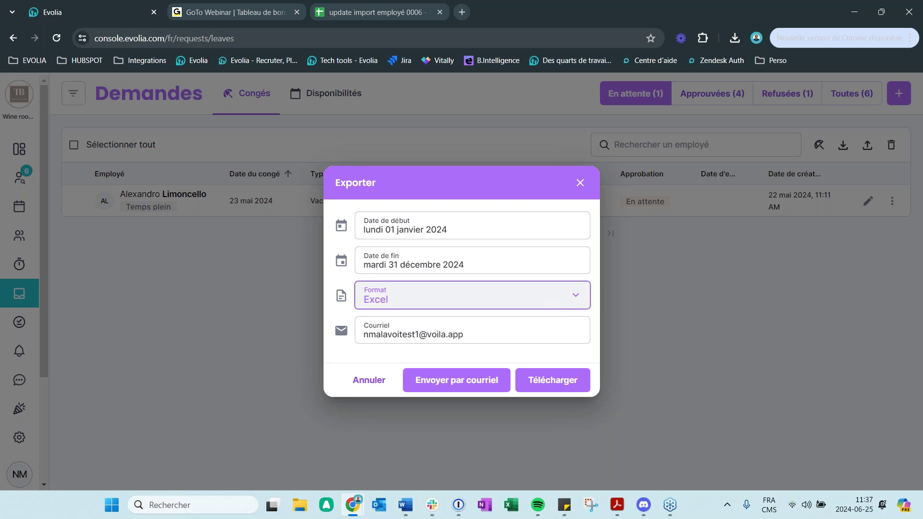
click(552, 379)
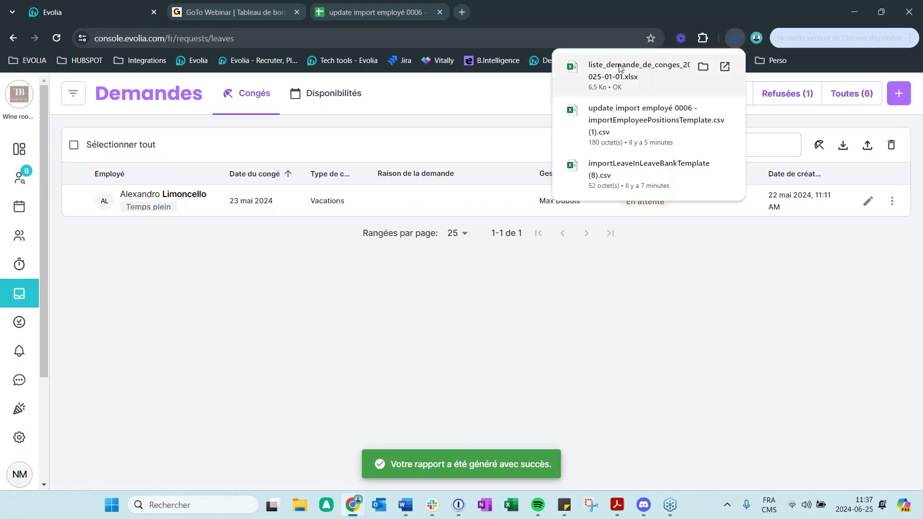
Open the downloaded leave request list in Excel and widen the Prenom, Nom, Date_debut, Date_fin and Type columns
click(620, 69)
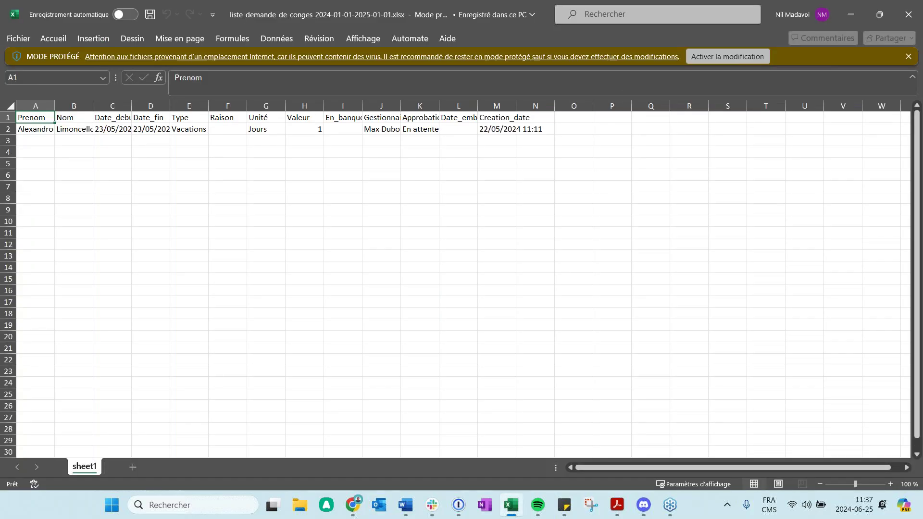
drag(53, 107, 162, 106)
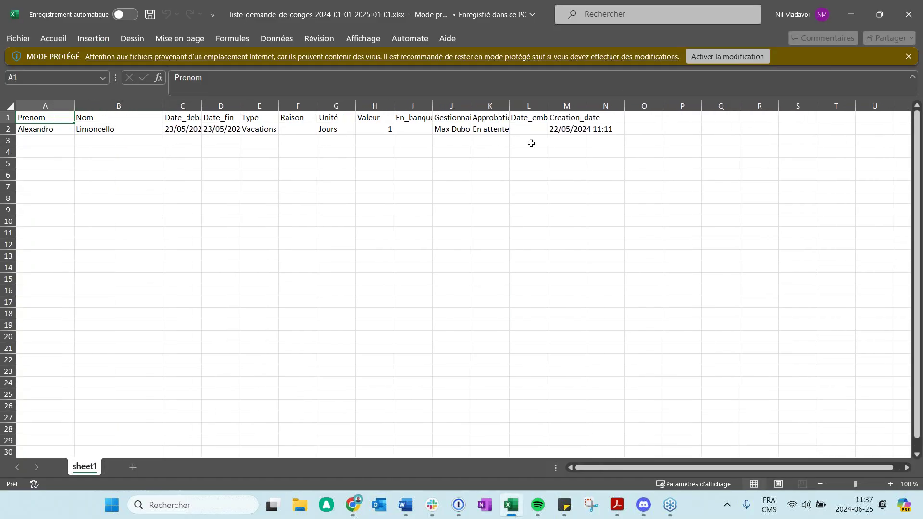
click(840, 23)
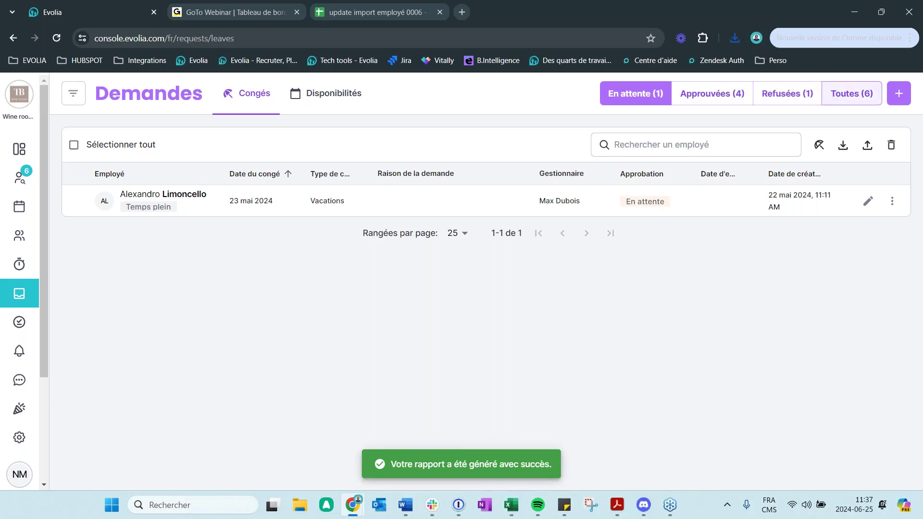
click(513, 514)
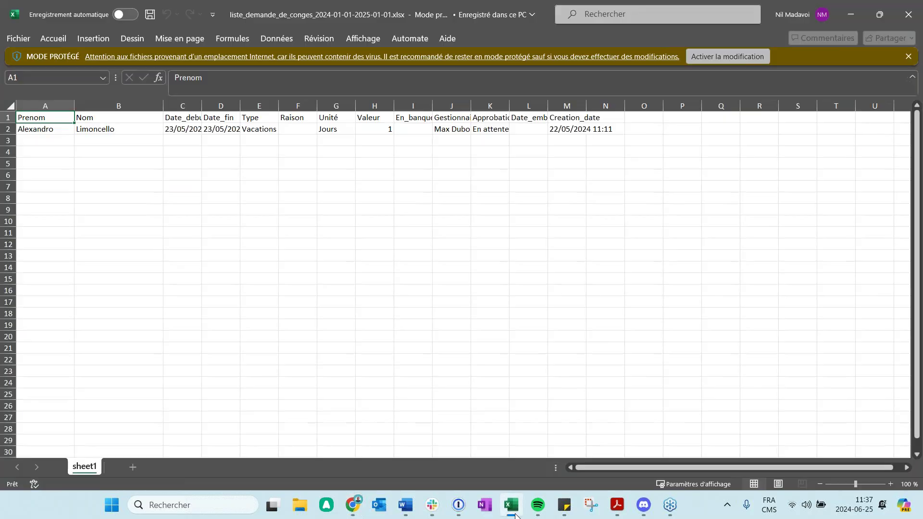
drag(202, 106, 375, 112)
click(442, 130)
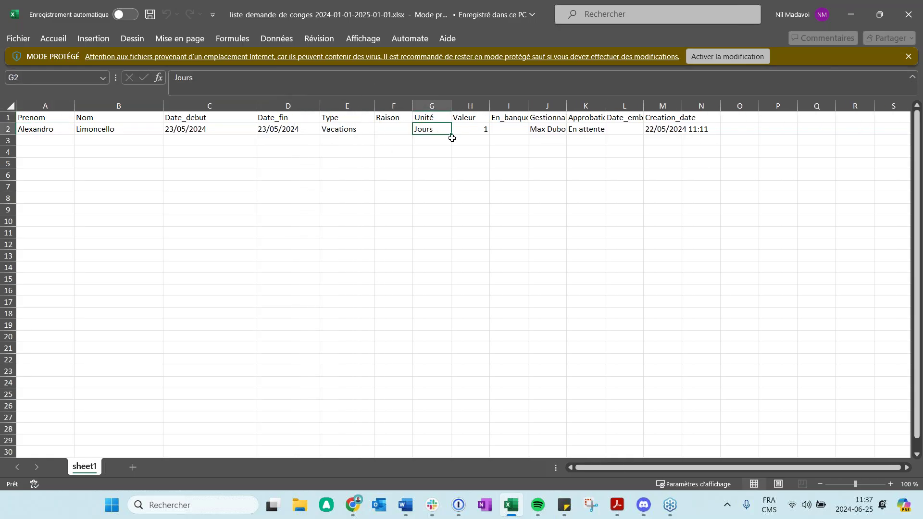
Widen the Gestionnaire_assigne, Approbation and Creation_date columns of the leave request list and close the workbook
click(482, 130)
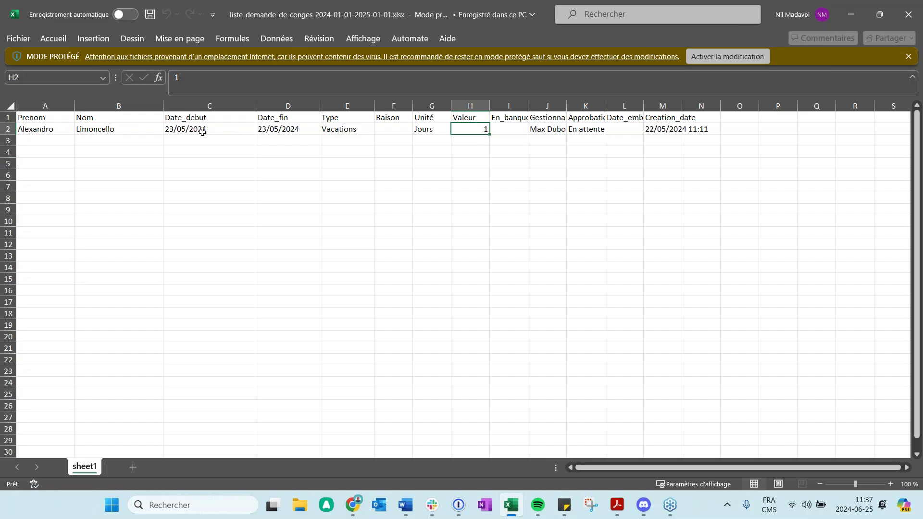
drag(571, 112, 681, 107)
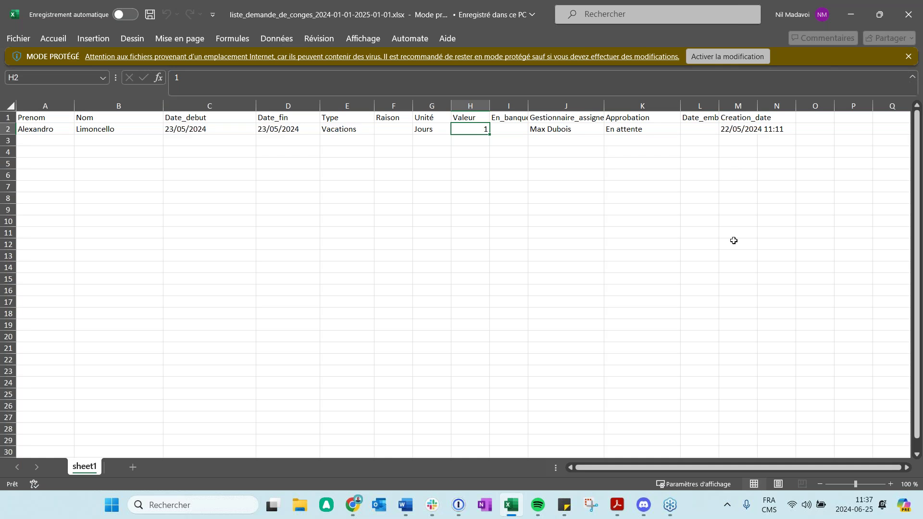
drag(758, 106, 810, 108)
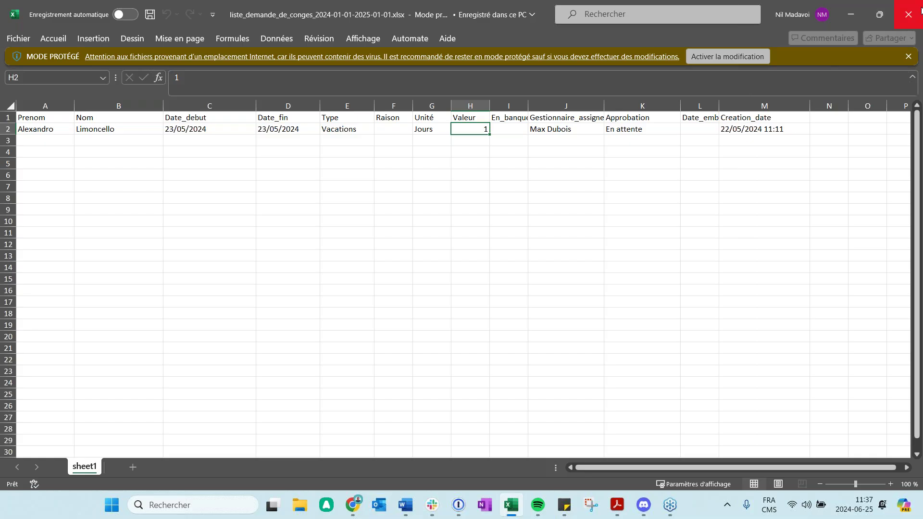
click(909, 14)
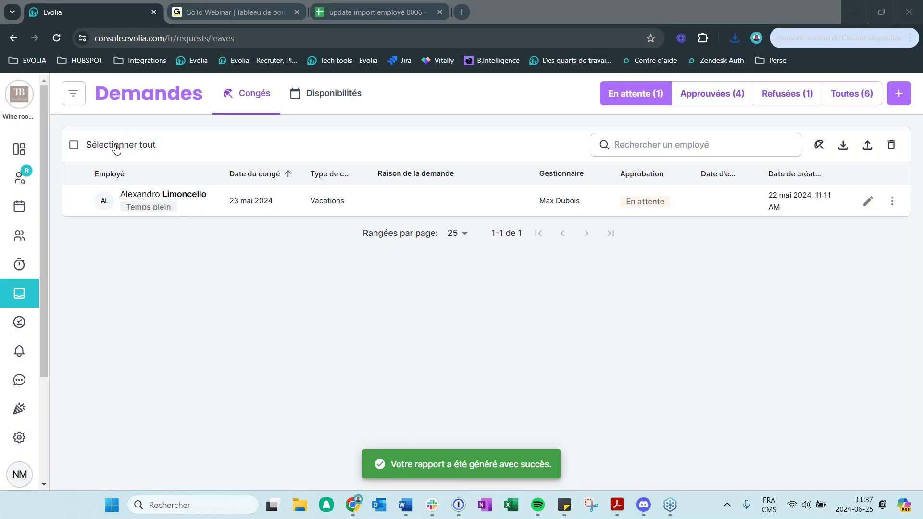
Start a leave request import in Evolia, then download its template file and view it in Excel
click(868, 146)
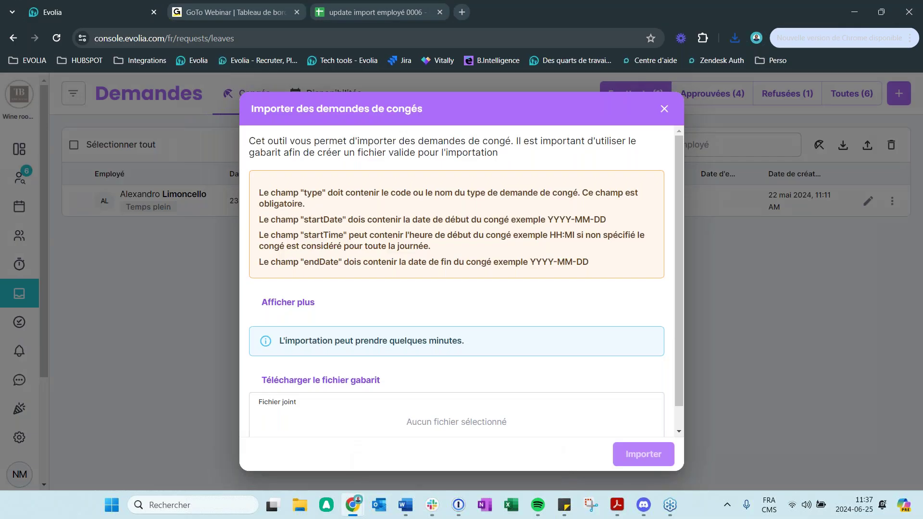
click(326, 380)
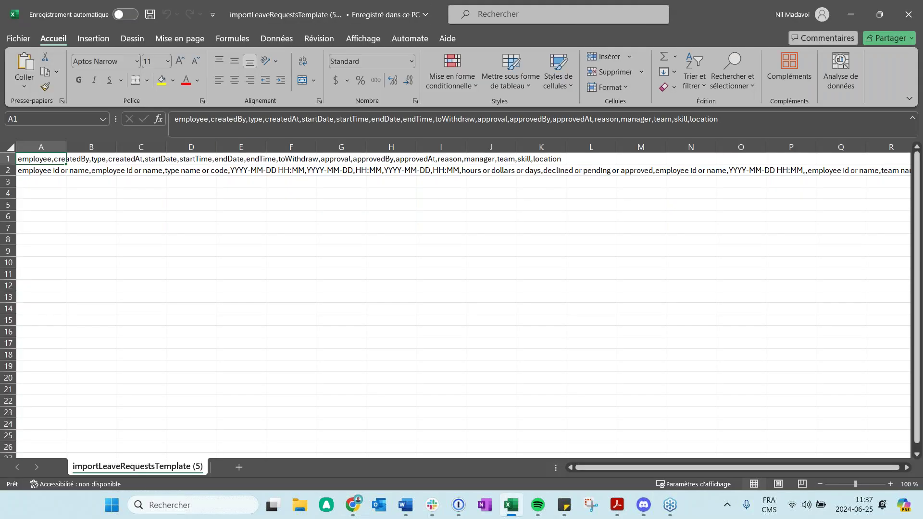
Split the comma-separated text in column A of the leave request template into separate columns with the delimited conversion
click(41, 147)
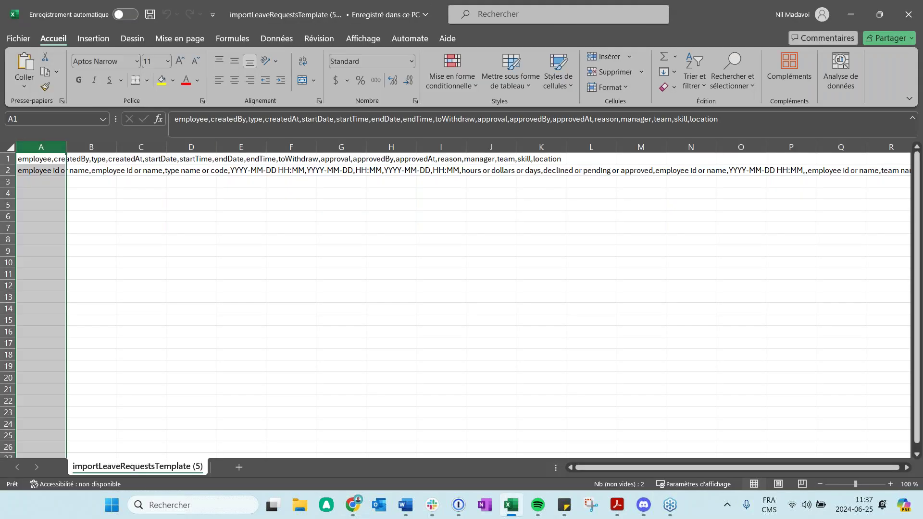
click(274, 38)
click(694, 70)
click(317, 246)
click(553, 415)
click(302, 258)
click(302, 269)
click(303, 270)
click(556, 416)
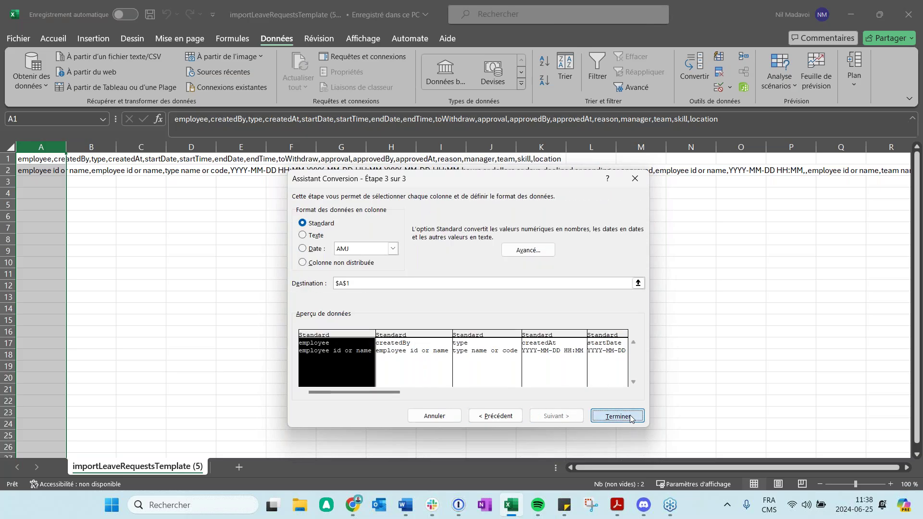
click(617, 416)
click(239, 354)
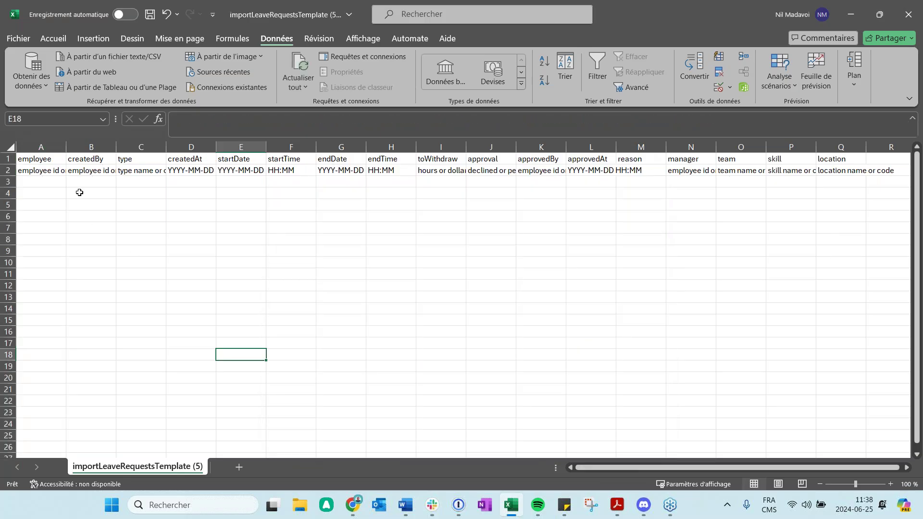
Widen the employee, createdBy and type columns and check the values expected in them
click(52, 171)
click(85, 169)
drag(116, 147, 169, 150)
drag(67, 147, 103, 146)
click(62, 171)
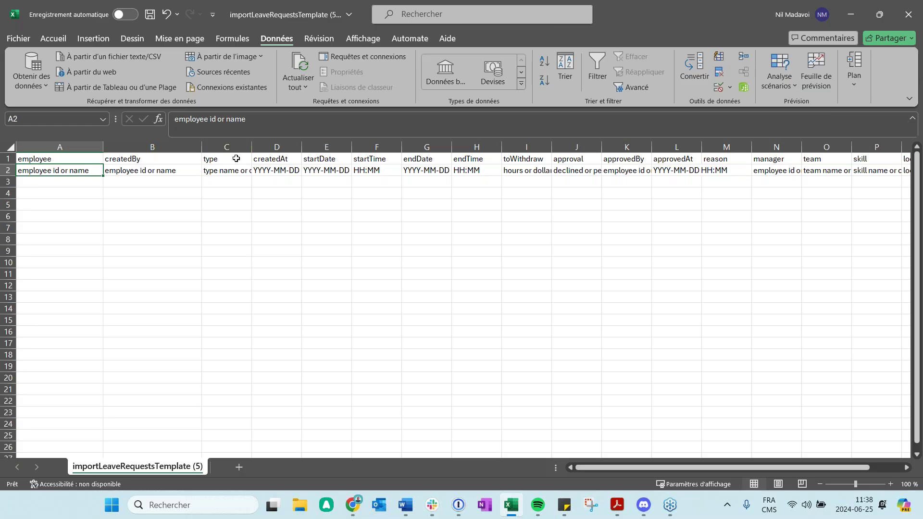
drag(251, 147, 278, 147)
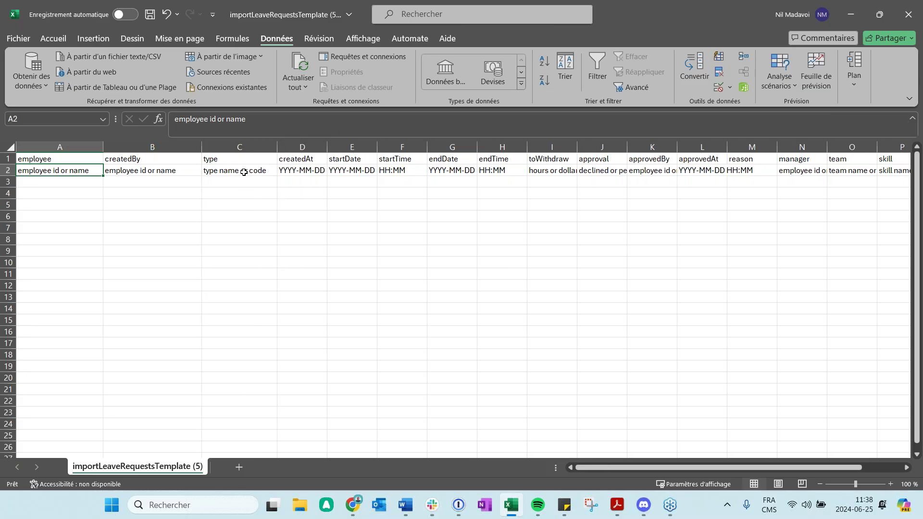
click(244, 172)
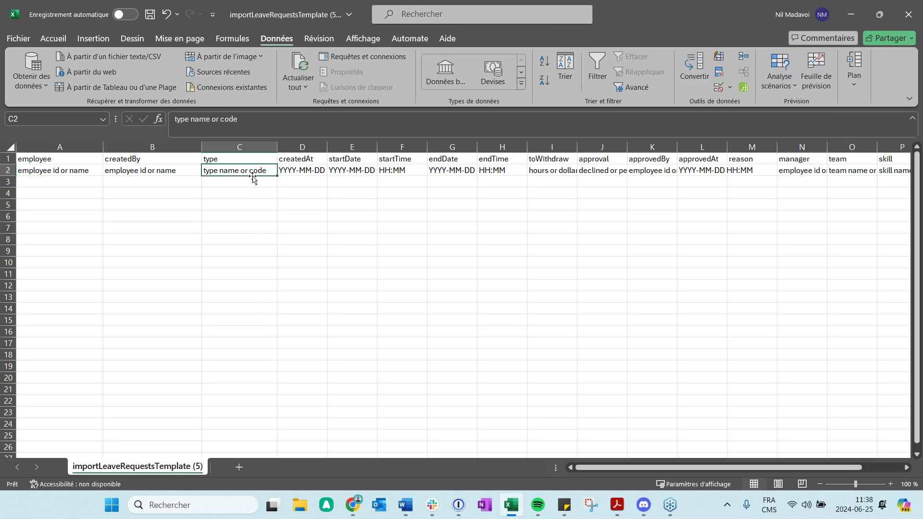
Widen the createdAt and startDate columns and review the expected date and time formats through endTime
drag(327, 146, 341, 147)
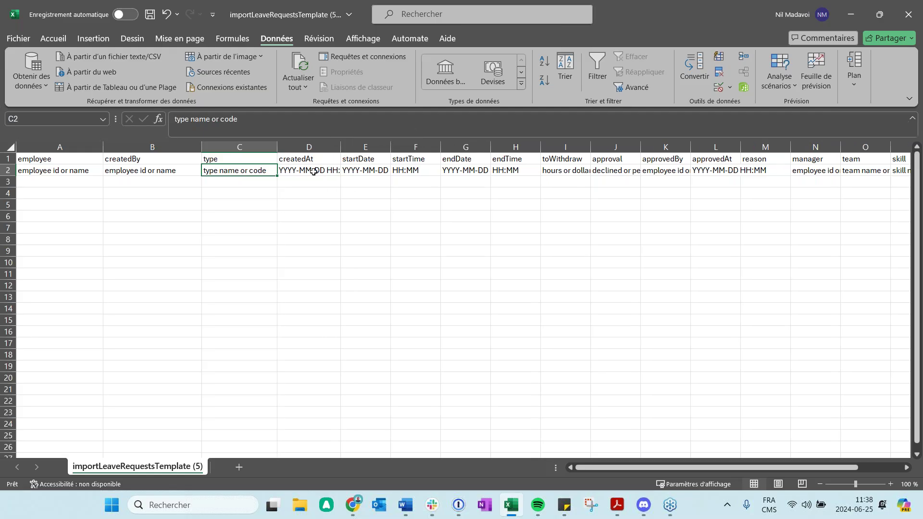
click(307, 172)
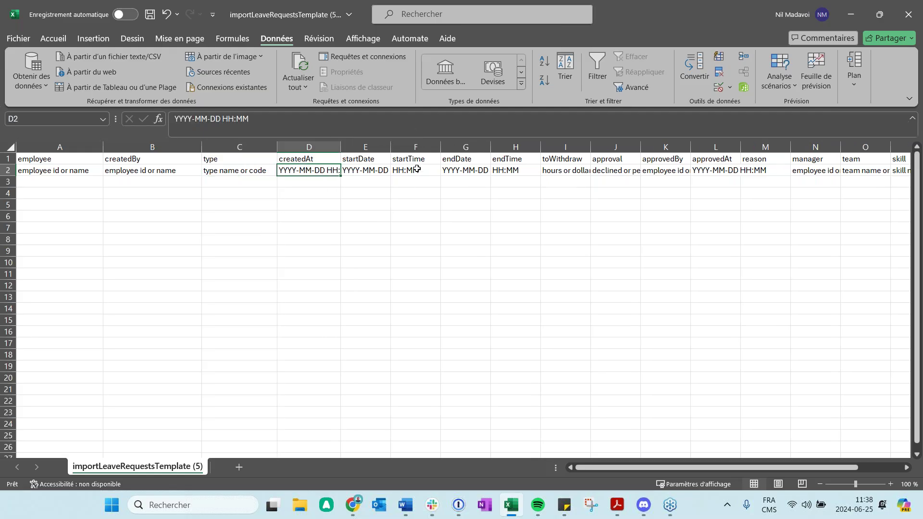
drag(391, 146, 404, 146)
click(383, 173)
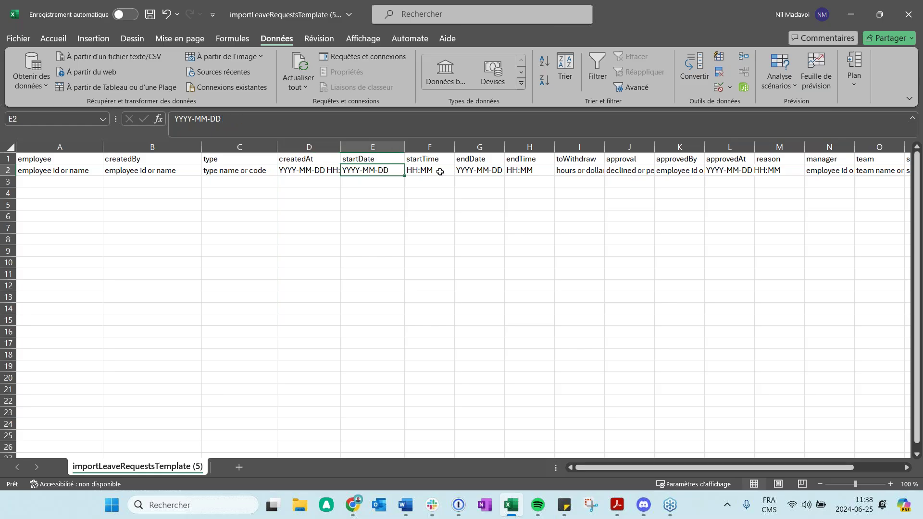
click(438, 172)
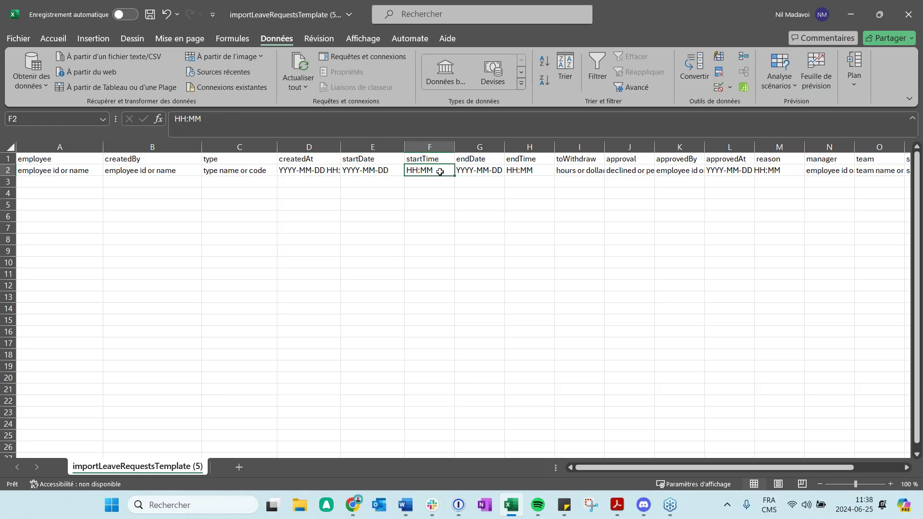
click(472, 176)
click(524, 176)
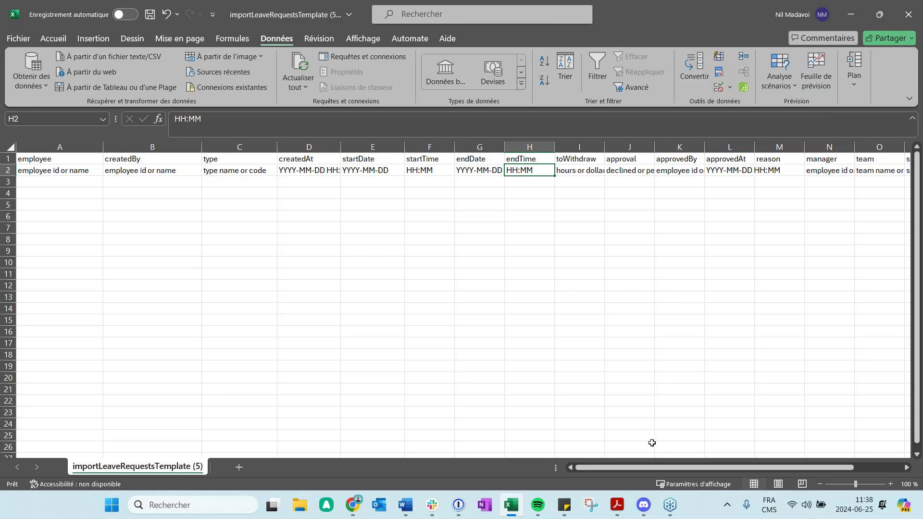
Widen the toWithdraw, approval, approvedBy and approvedAt columns and read the accepted approval values
scroll(596, 238, right, 2)
drag(562, 145, 666, 144)
click(642, 176)
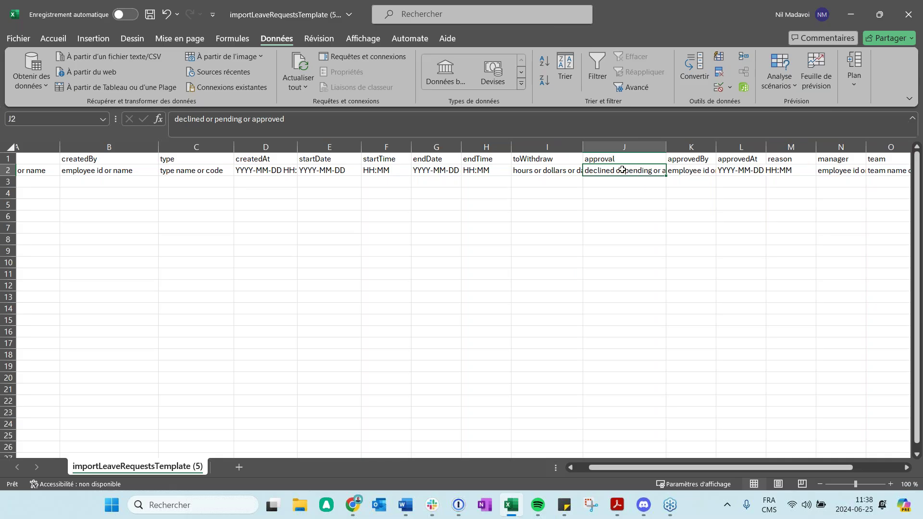
click(319, 126)
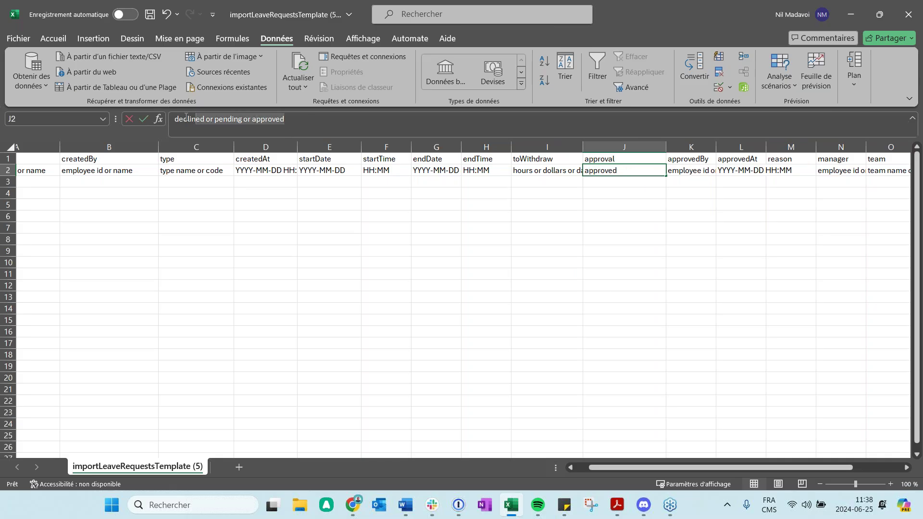
click(493, 366)
click(620, 174)
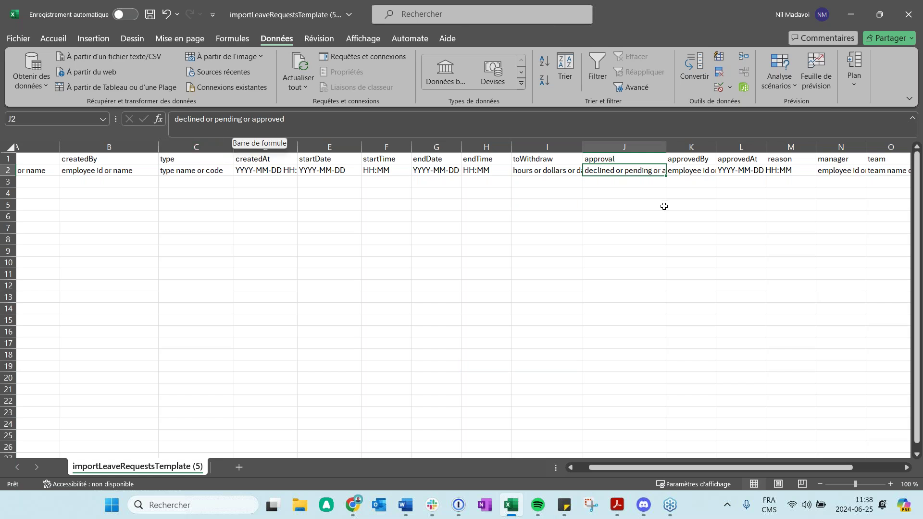
drag(716, 147, 745, 147)
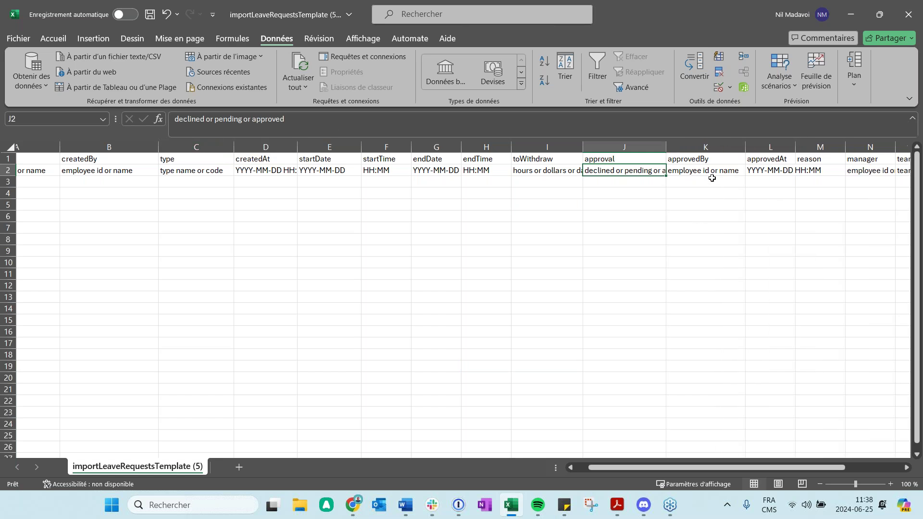
drag(748, 469, 770, 469)
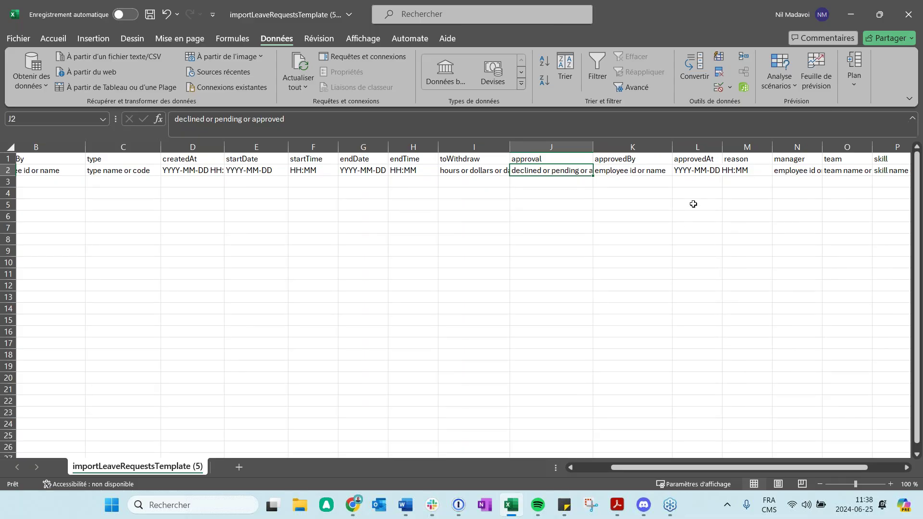
drag(723, 146, 739, 146)
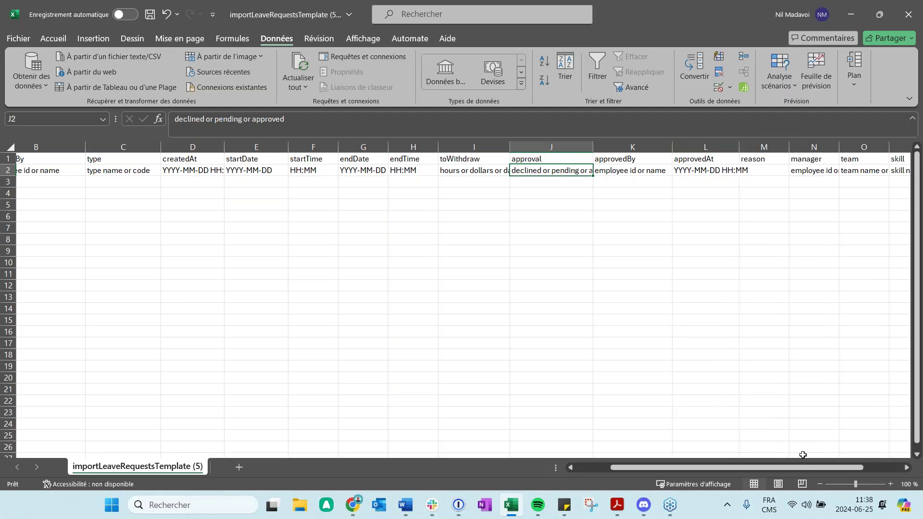
Examine the reason, team, skill and location fields at the end of the template
drag(803, 468, 841, 467)
click(637, 173)
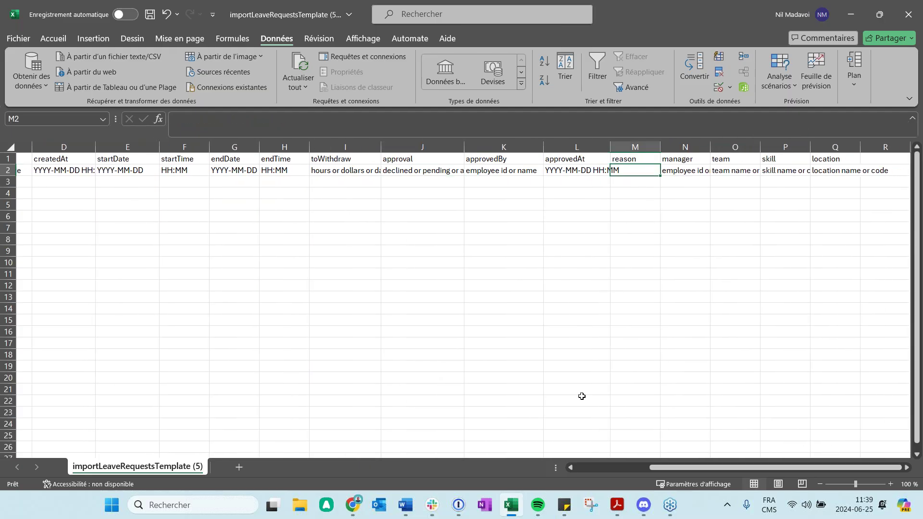
click(735, 160)
click(782, 160)
click(835, 171)
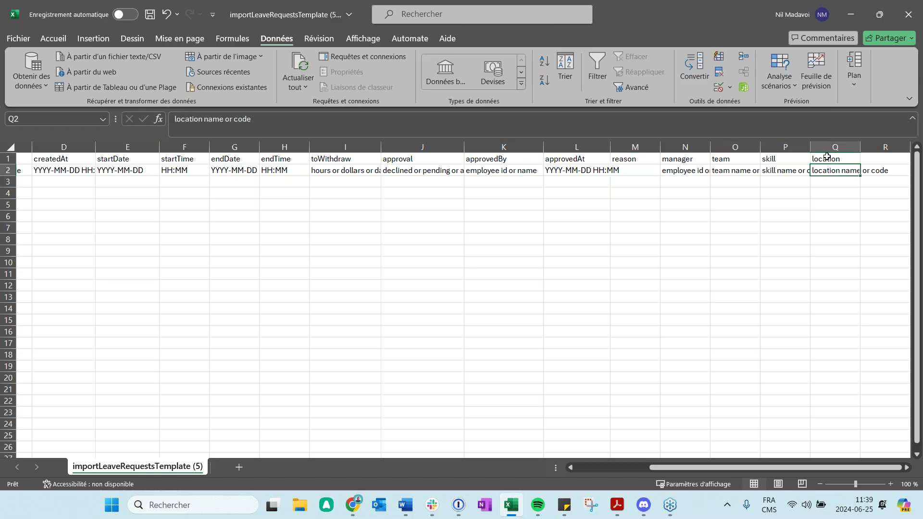
Switch back to Evolia and display the leave types in the pay and leave settings
click(851, 14)
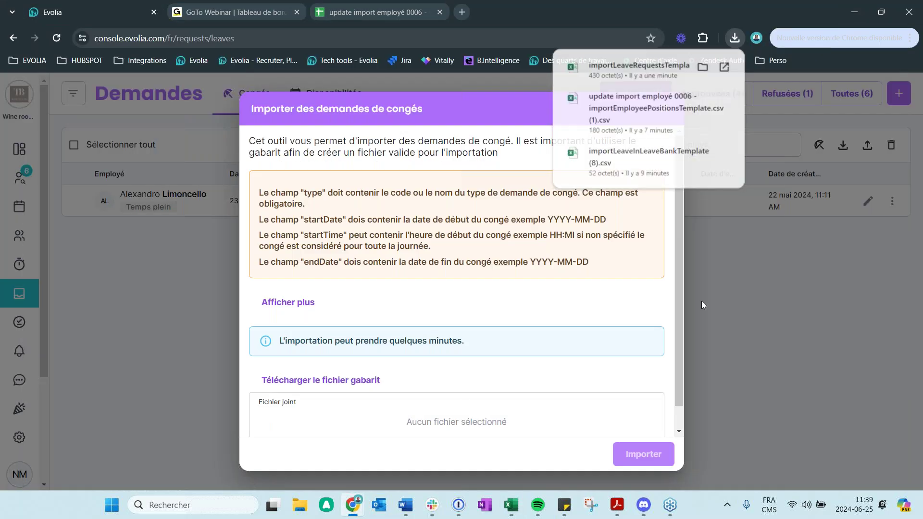
click(702, 305)
click(19, 437)
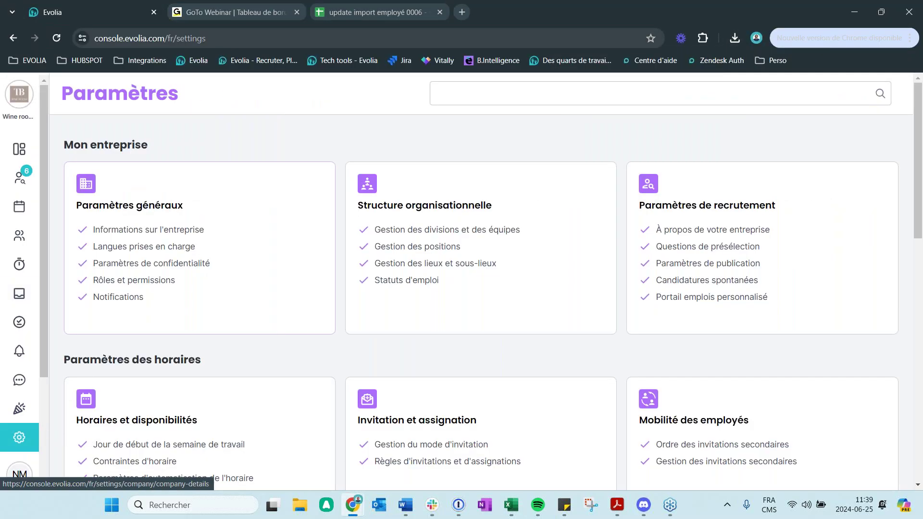
click(197, 292)
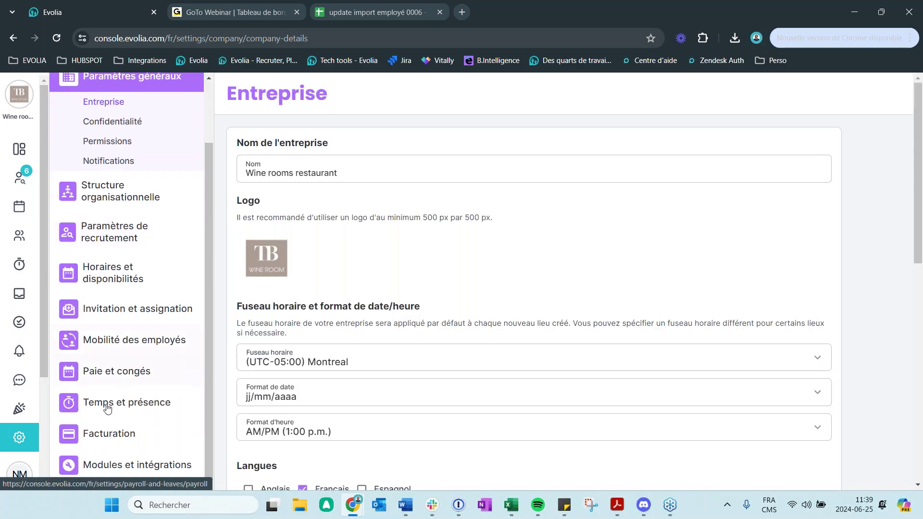
click(128, 371)
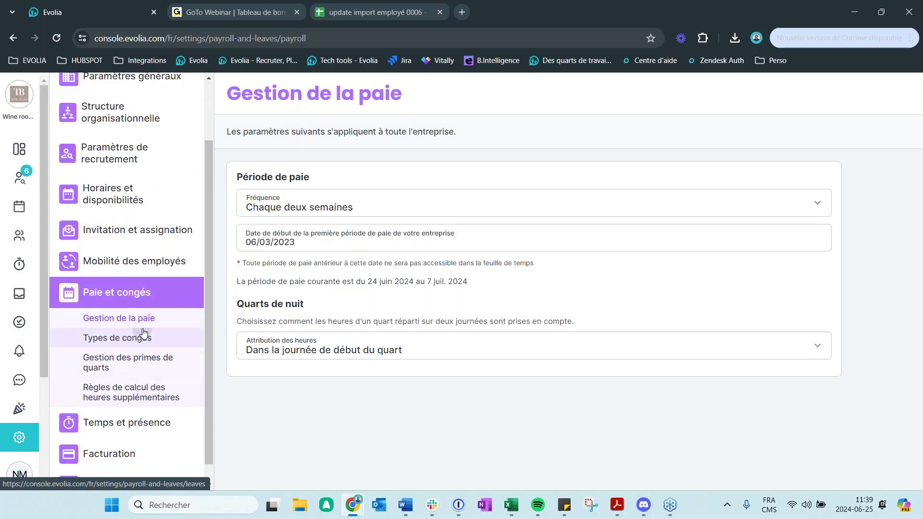
click(143, 333)
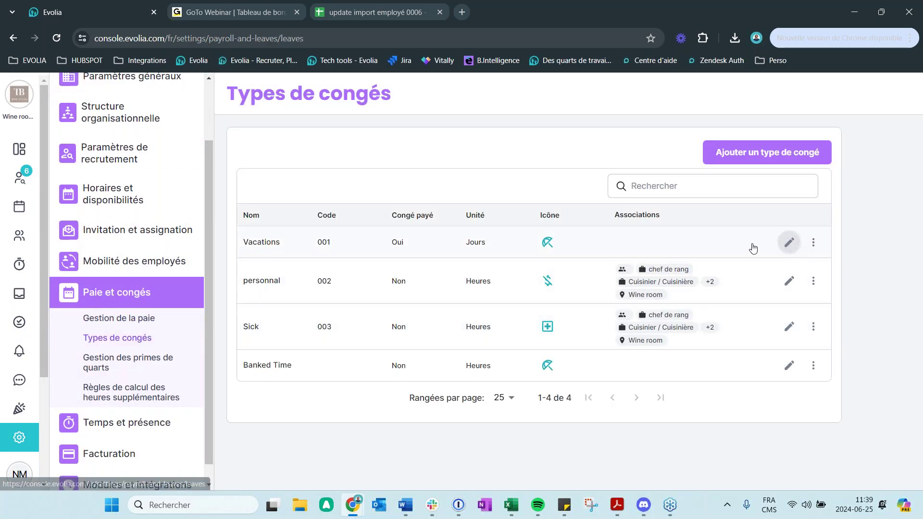
Review the advanced parameters of the Vacations leave type, down to the option forcing team, position and location selection
click(780, 246)
click(406, 143)
scroll(501, 317, down, 2)
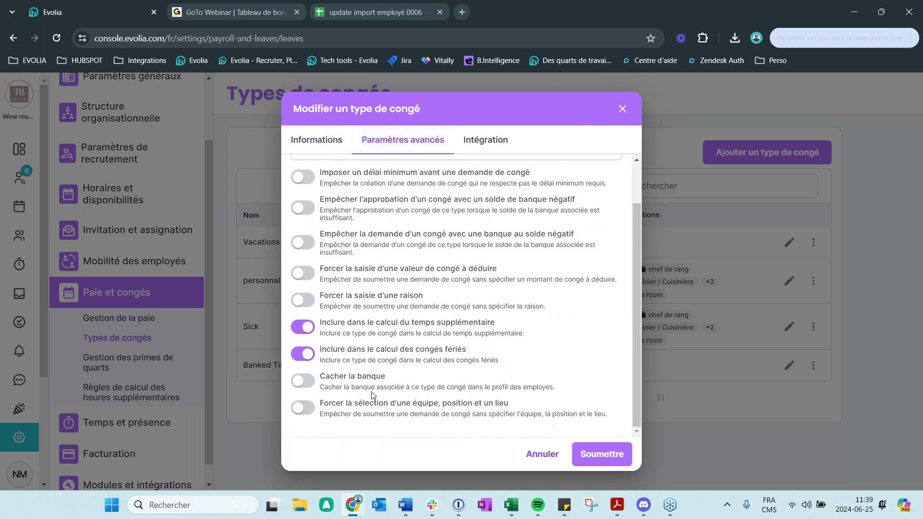
click(303, 408)
Return to the leave request template in Excel, check the team and skill fields, and close it without saving
click(511, 504)
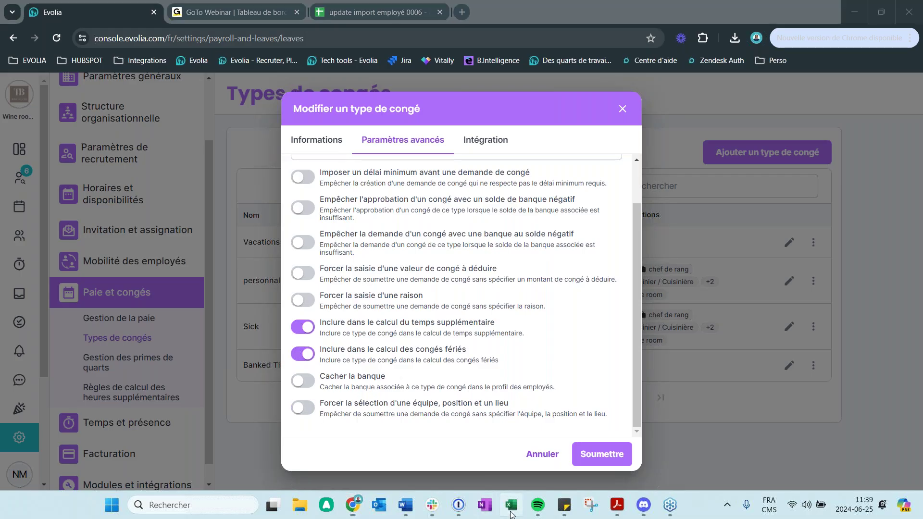
click(779, 201)
click(728, 169)
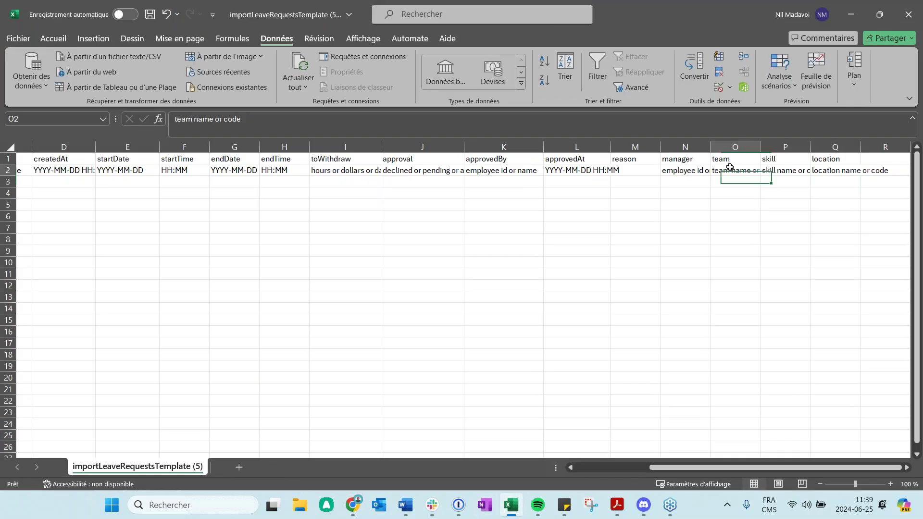
click(779, 169)
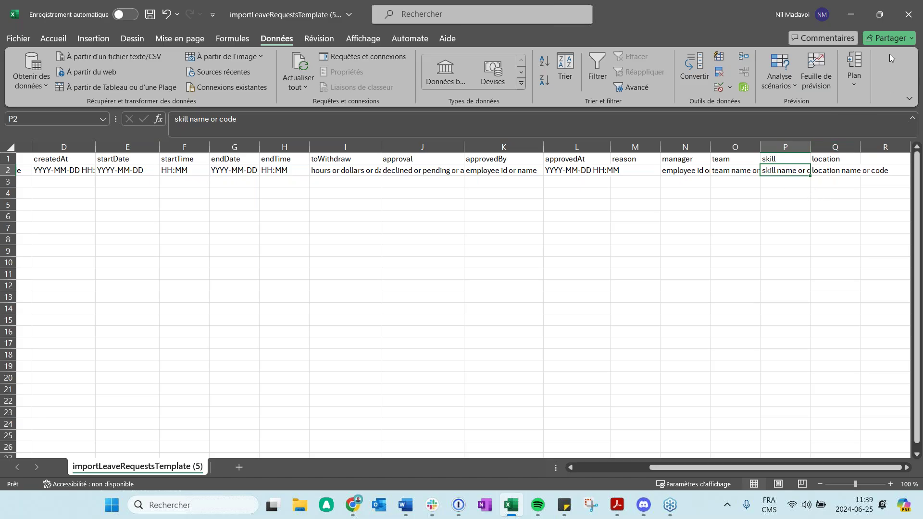
click(908, 14)
click(523, 345)
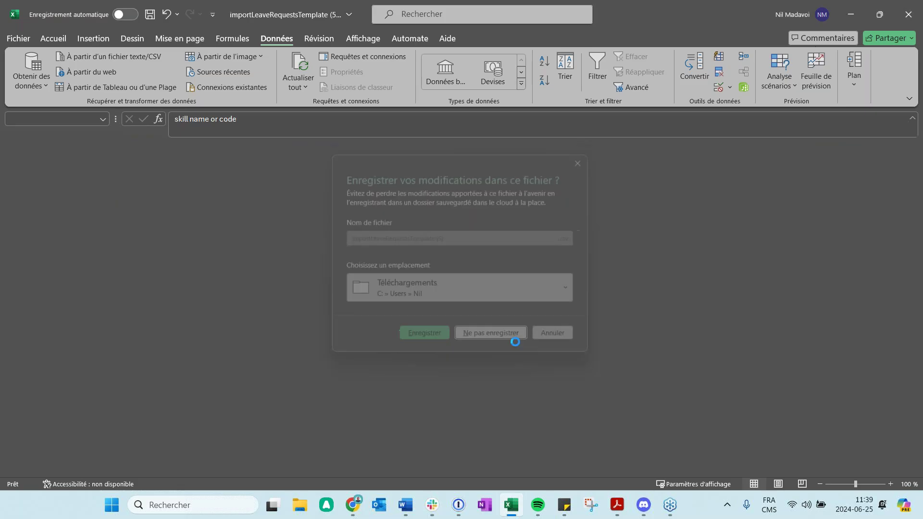
Return to Evolia and display the pending leave requests
click(625, 114)
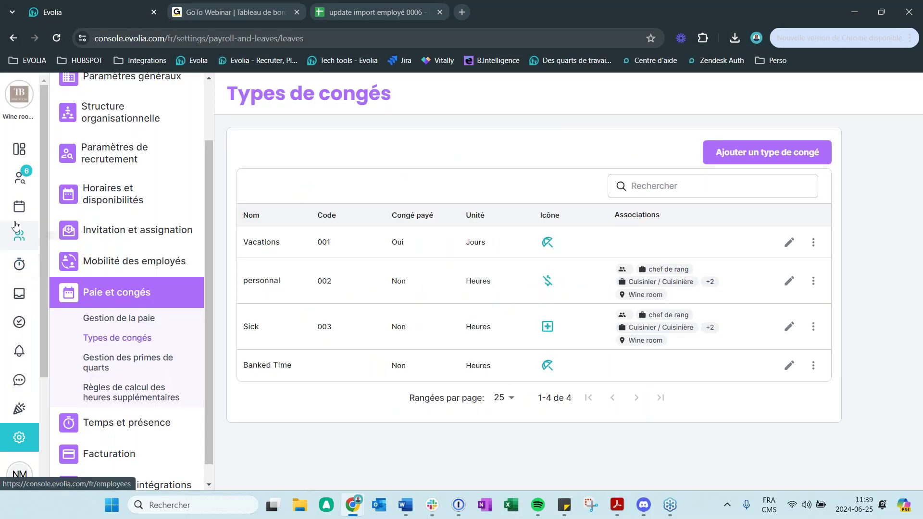
click(17, 268)
click(18, 293)
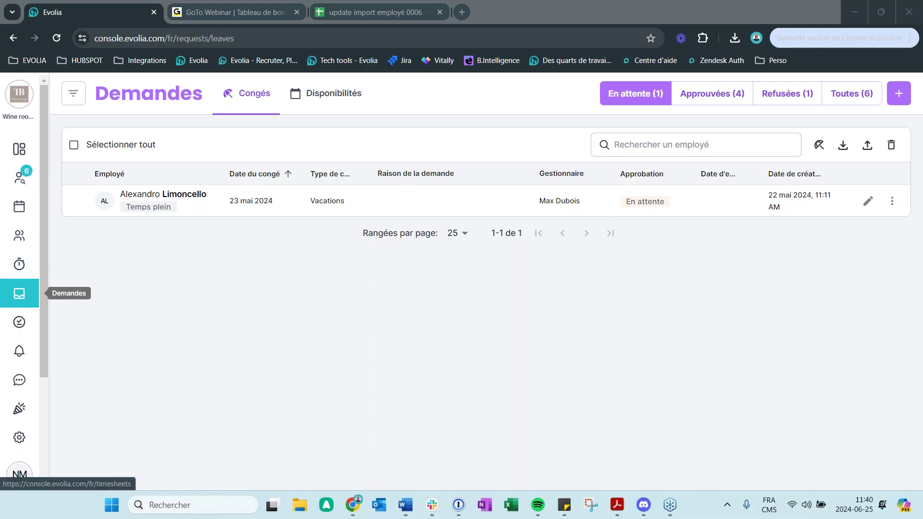
Start importing leave into the employees' leave banks and review the employee, bank, add, remove and set field instructions
click(20, 238)
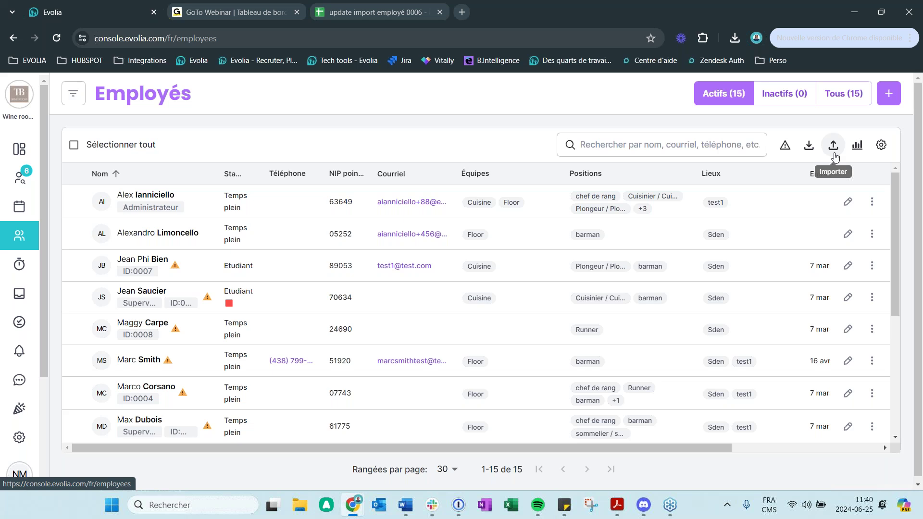
click(834, 154)
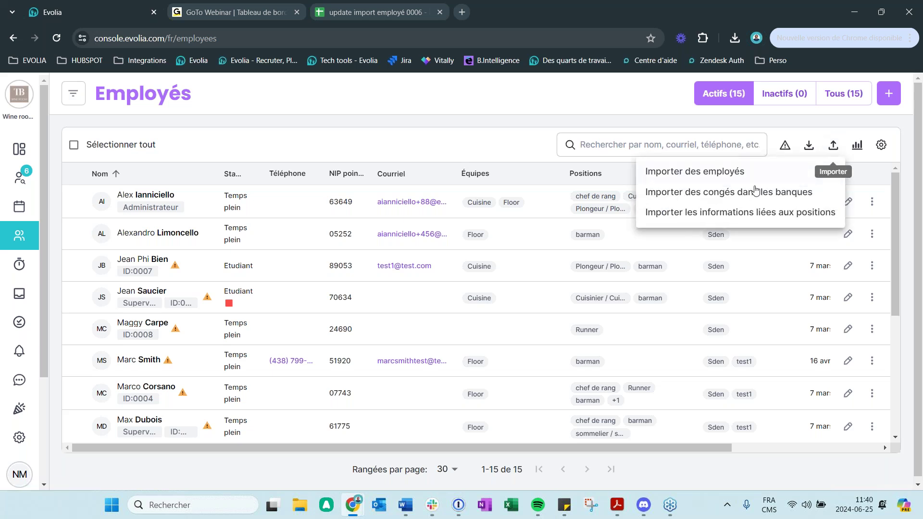
click(728, 195)
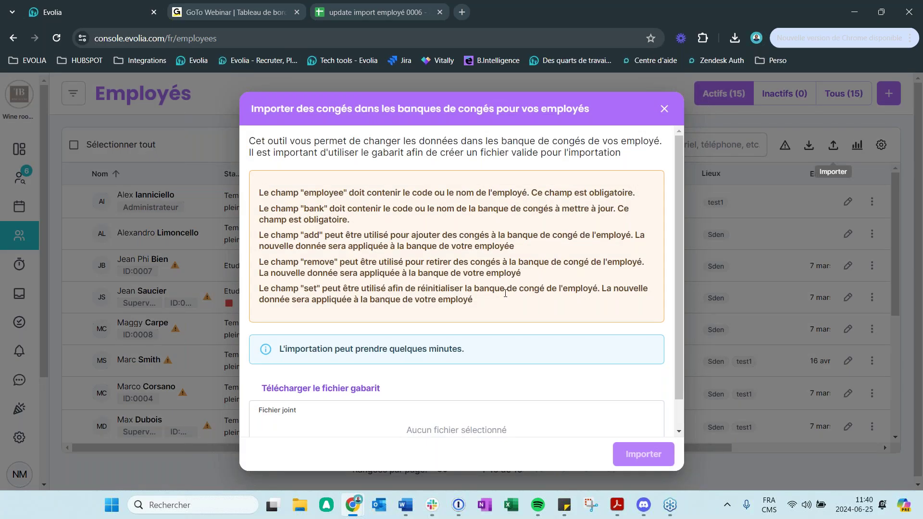
drag(490, 306, 277, 186)
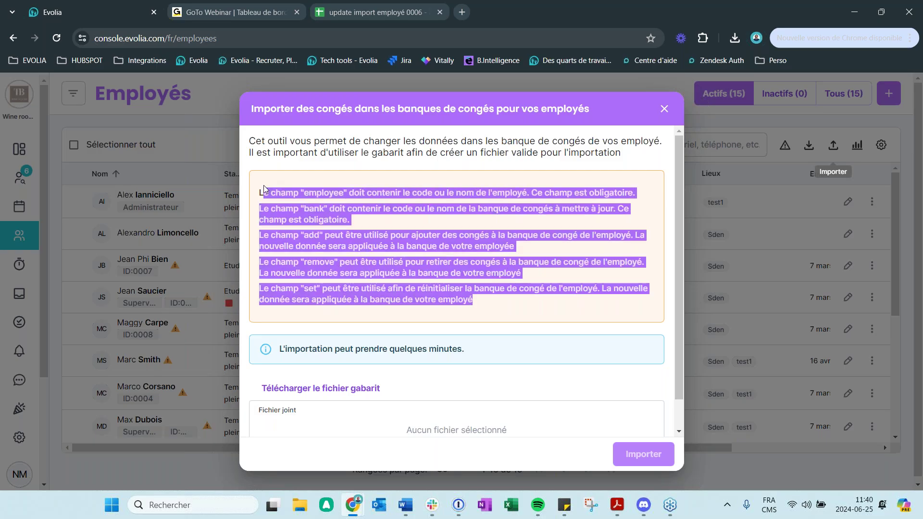
click(389, 252)
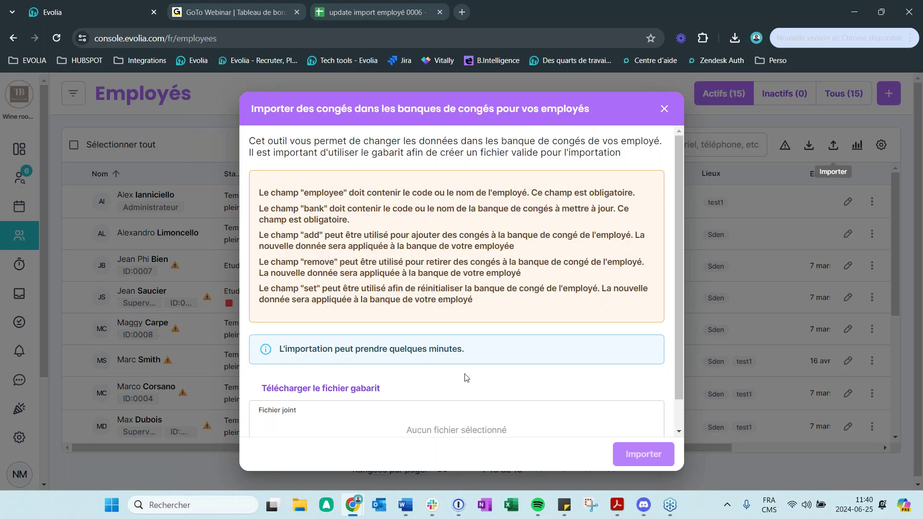
Download the leave bank import template and open it in Excel
scroll(465, 378, down, 1)
click(358, 357)
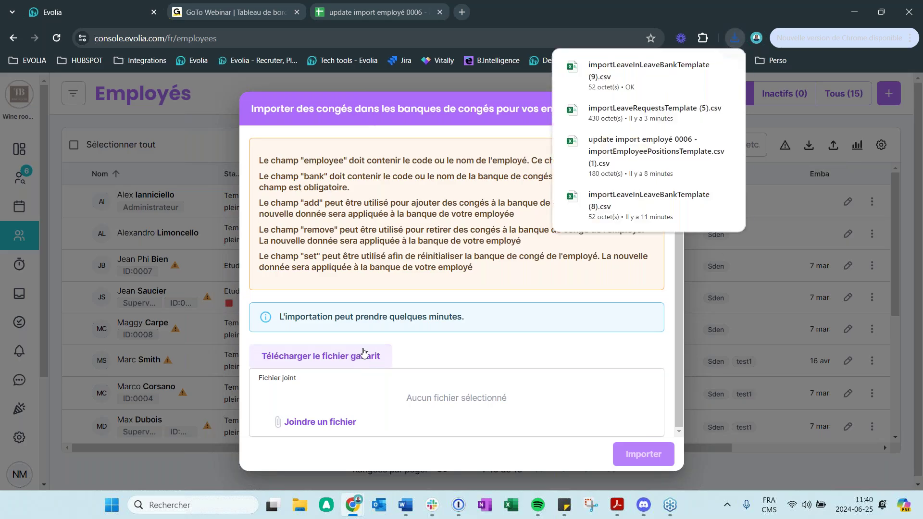
click(648, 70)
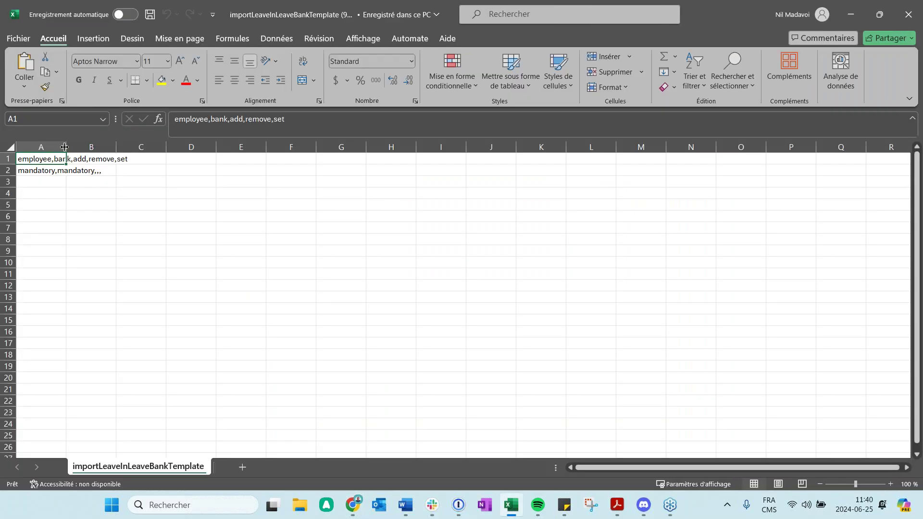
Widen column A and split its comma-delimited text into separate employee, bank, add, remove and set columns
drag(65, 147, 144, 147)
click(130, 146)
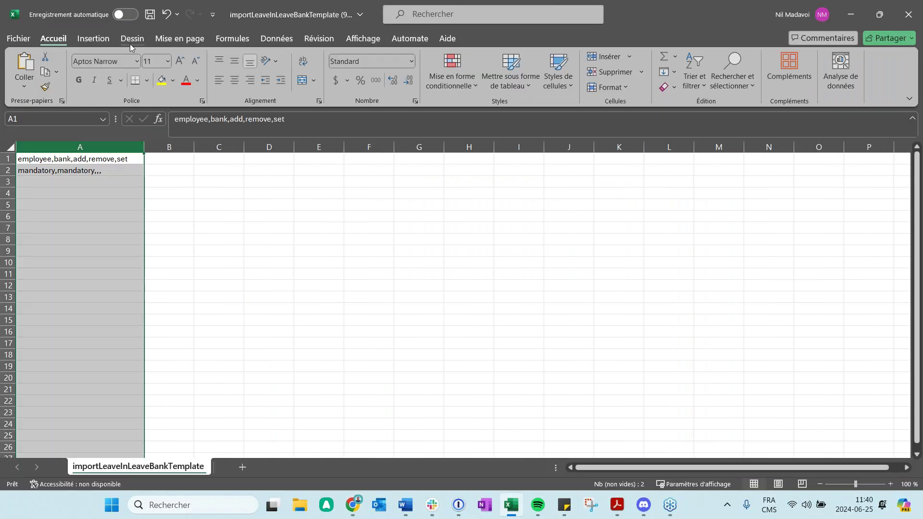
click(272, 39)
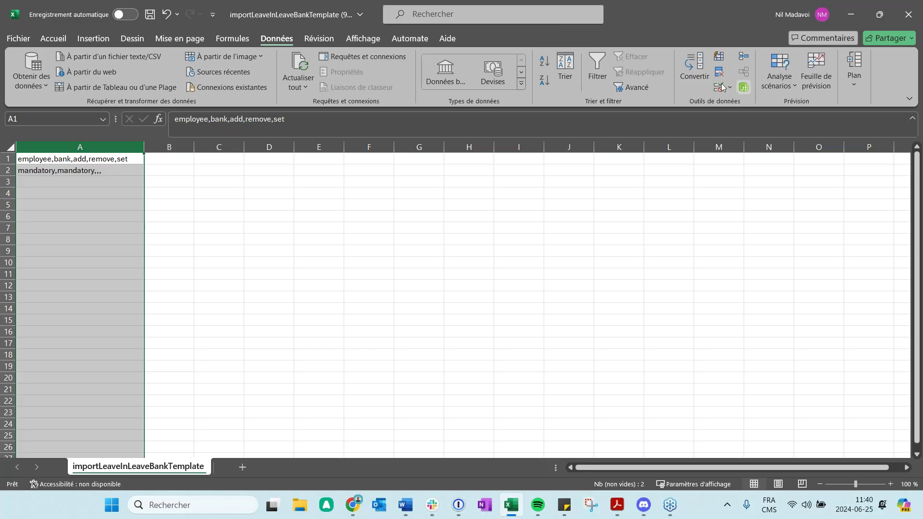
click(693, 79)
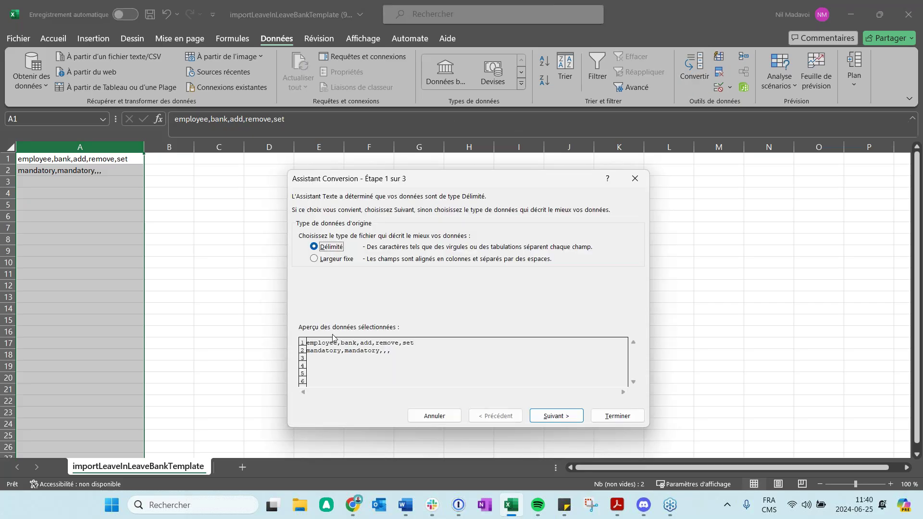
click(566, 422)
click(303, 258)
click(580, 417)
click(597, 417)
click(260, 312)
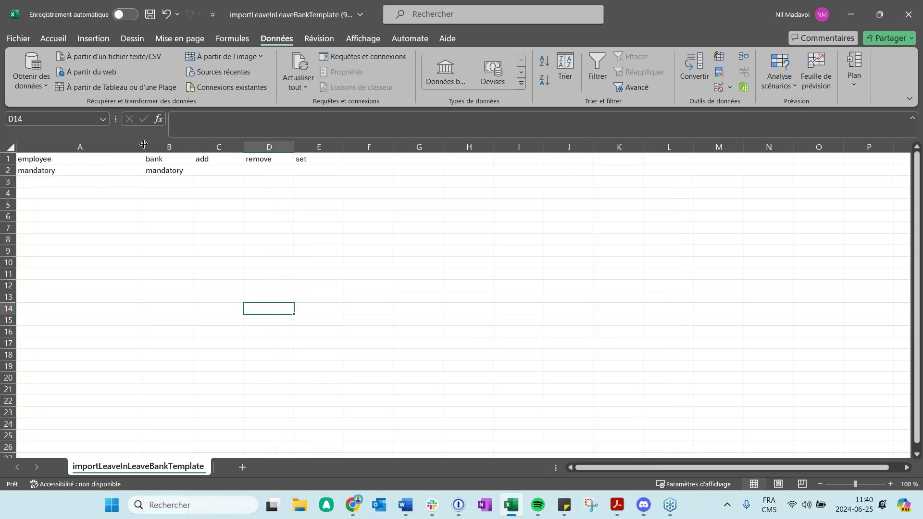
Widen the employee column further and enter an employee number in cell A2
drag(144, 144, 190, 145)
click(97, 172)
text(00069)
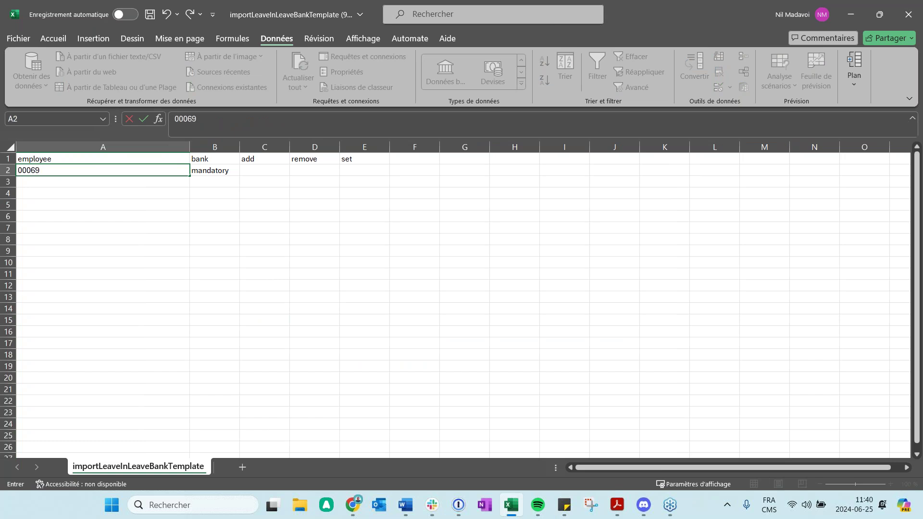
Switch to Evolia, close the leave bank import and check the employee number in the student supervisor's file
click(850, 14)
click(518, 97)
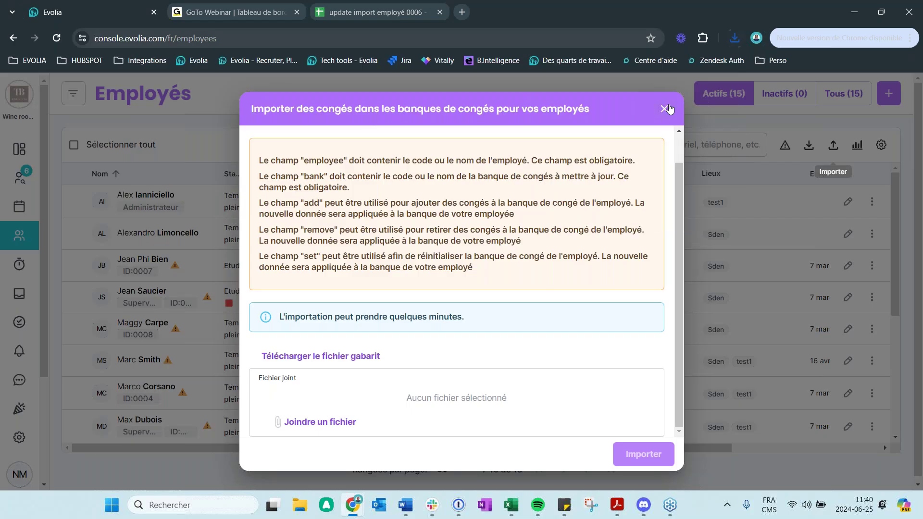
click(666, 109)
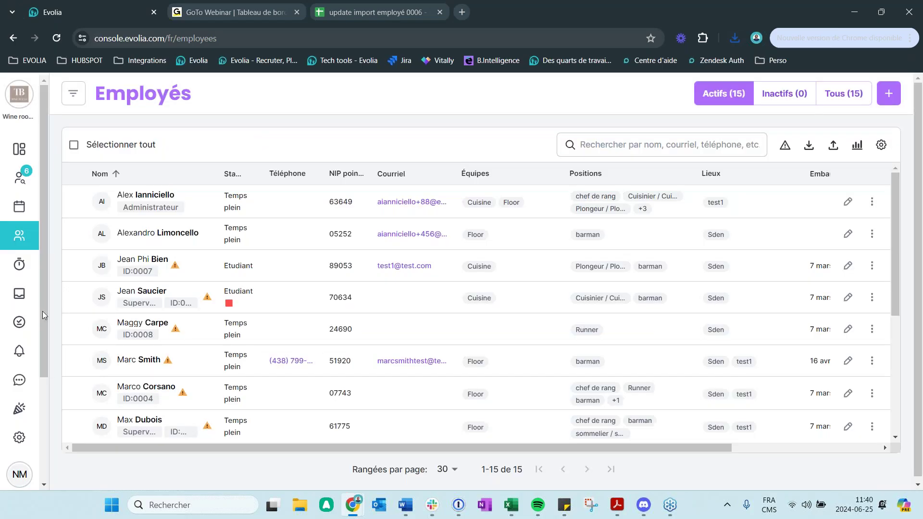
click(143, 295)
click(388, 178)
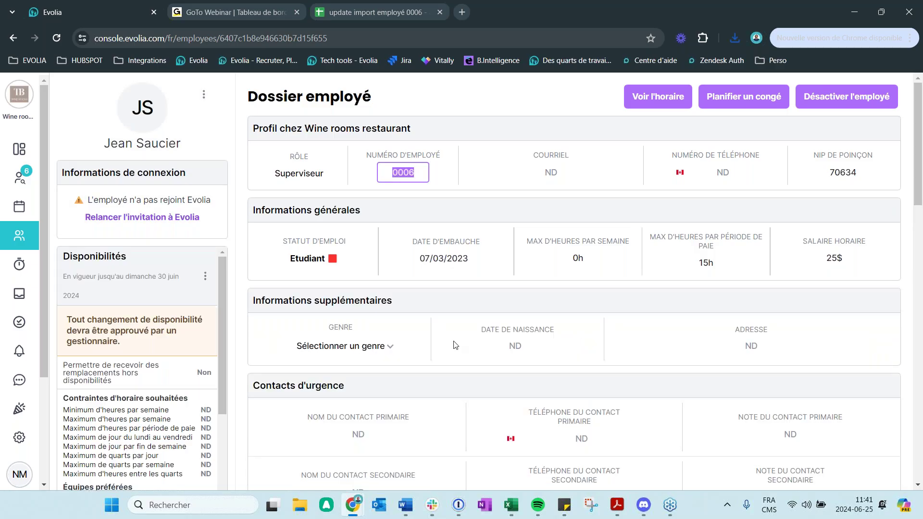
Return to Excel, enter the verified employee number in A2 and copy the range A1:D2
click(511, 504)
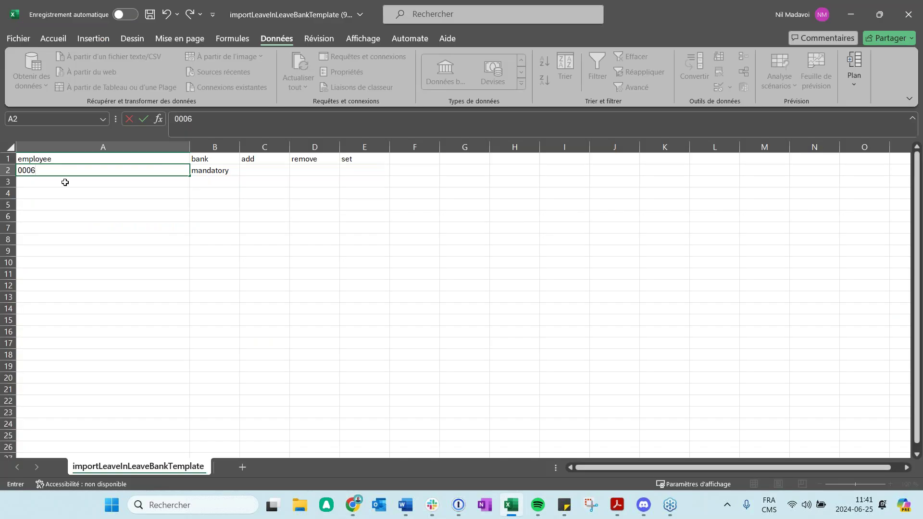
click(65, 182)
drag(67, 159, 357, 175)
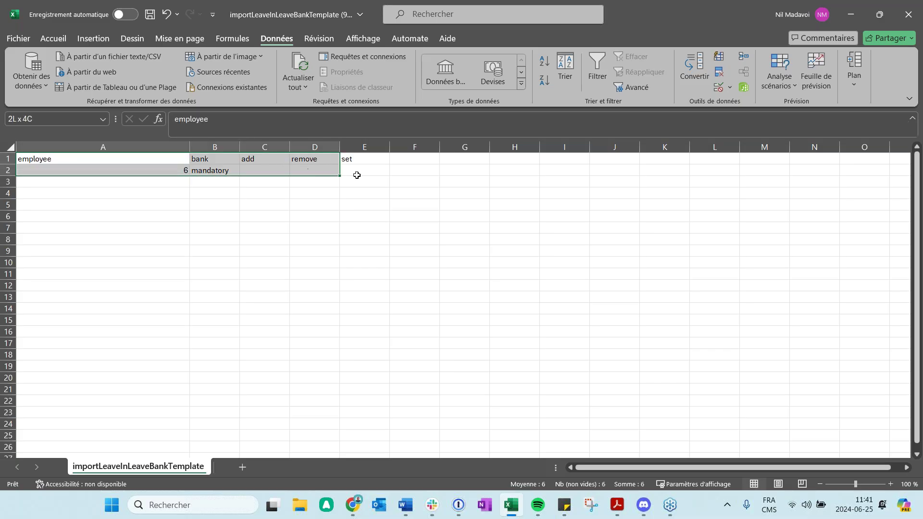
key(ctrl+c)
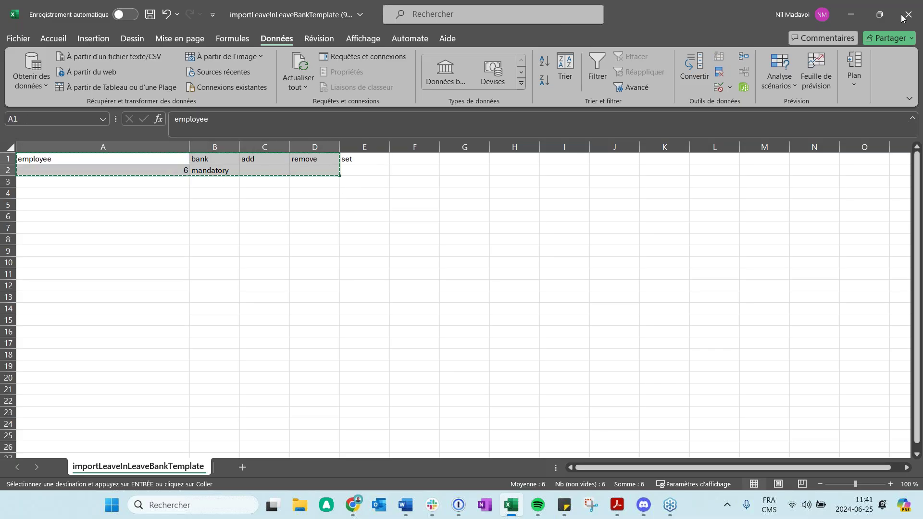
Create a blank Google Sheets spreadsheet in the browser and paste the copied template range at A1
click(851, 14)
key(ctrl+t)
click(33, 58)
click(46, 155)
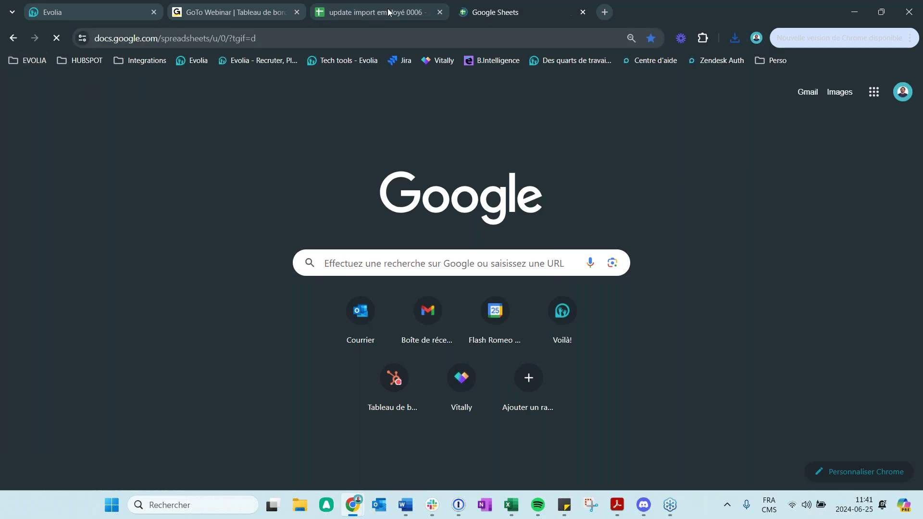
click(196, 203)
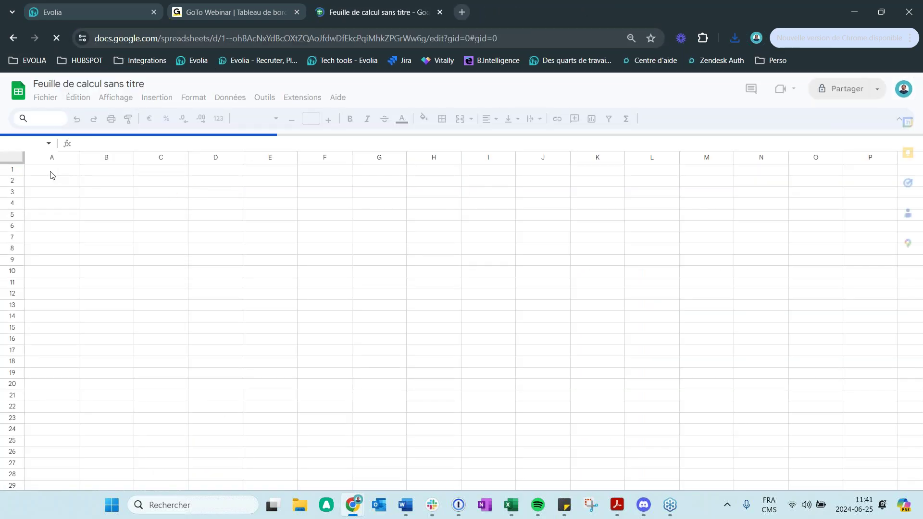
key(ctrl+v)
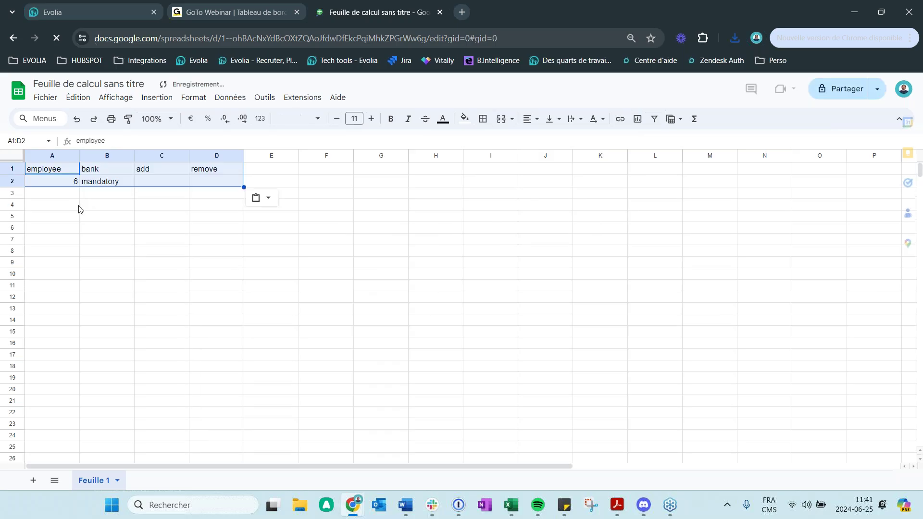
Format column A as plain text (Texte brut) and re-enter the employee number with its leading zeros in A2
click(108, 226)
click(57, 186)
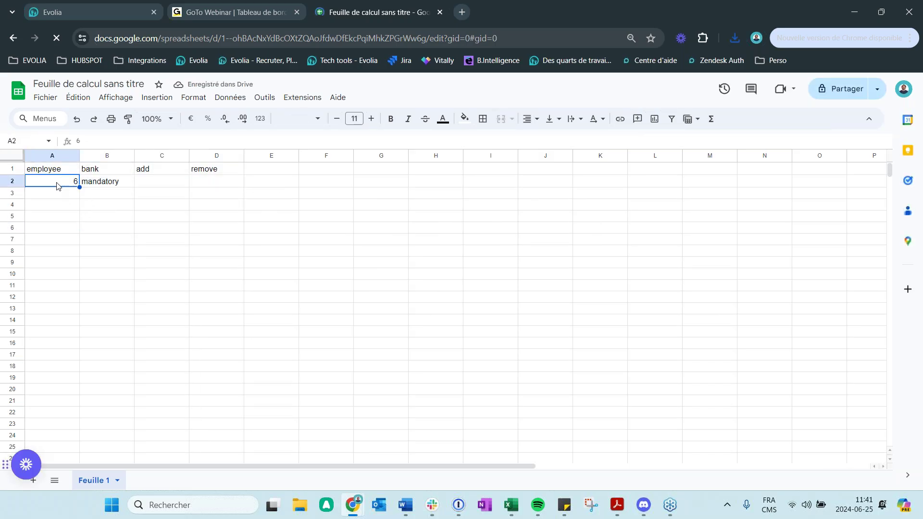
click(52, 156)
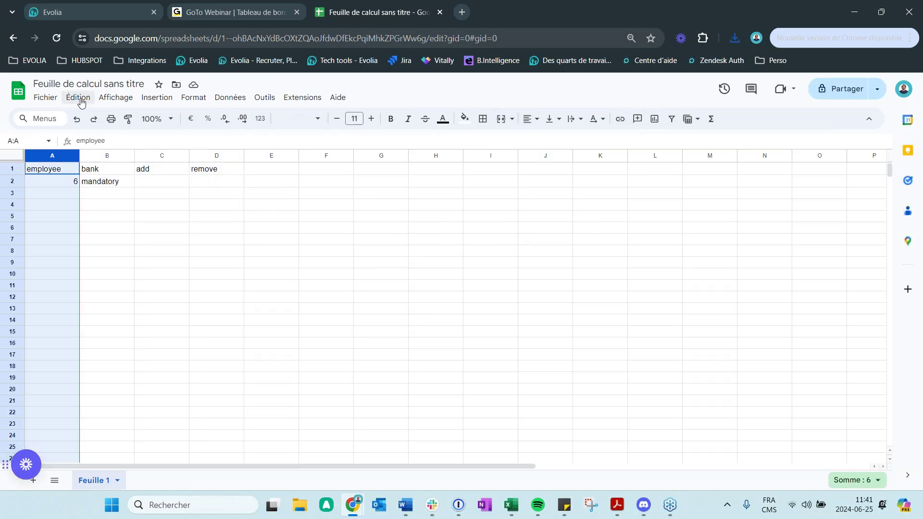
click(231, 100)
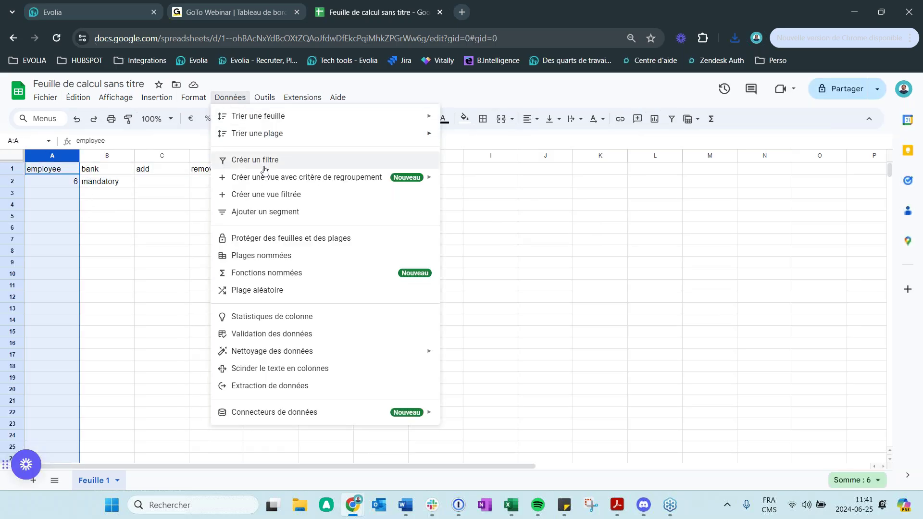
click(55, 155)
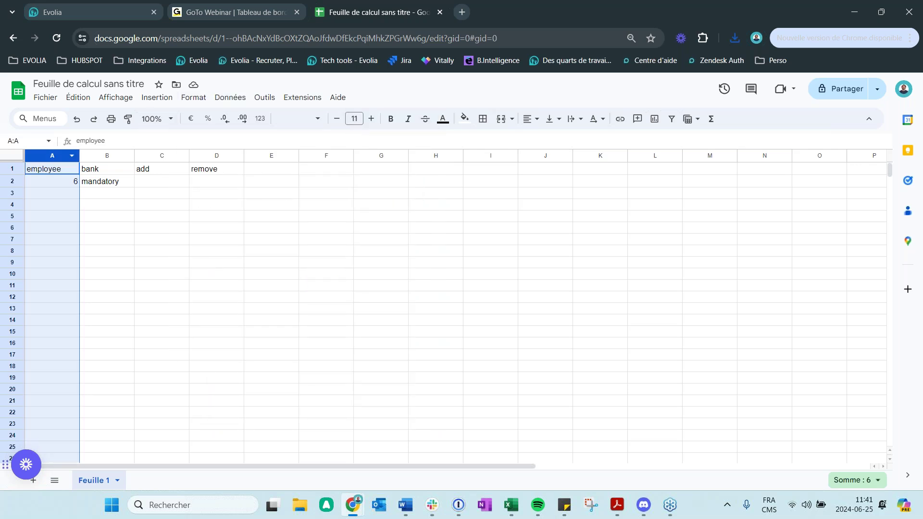
click(193, 97)
mouse_move(235, 143)
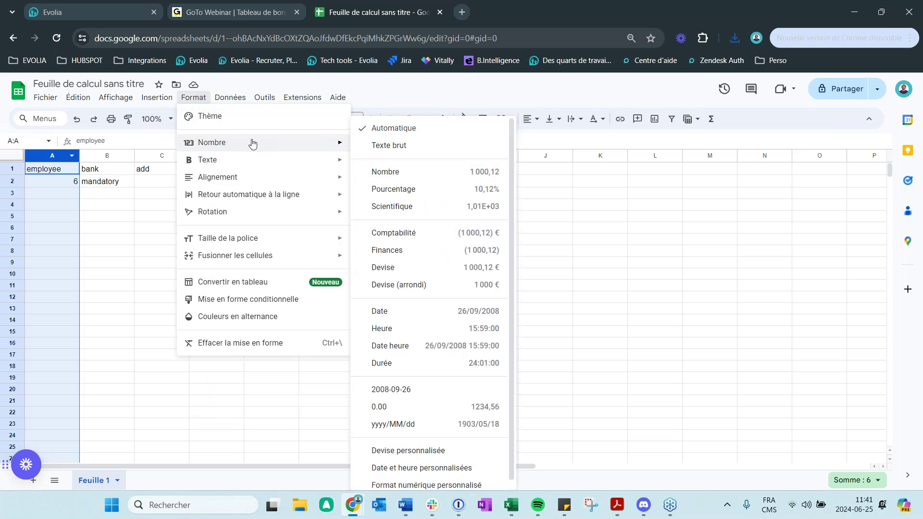
click(385, 144)
click(72, 183)
text(0006)
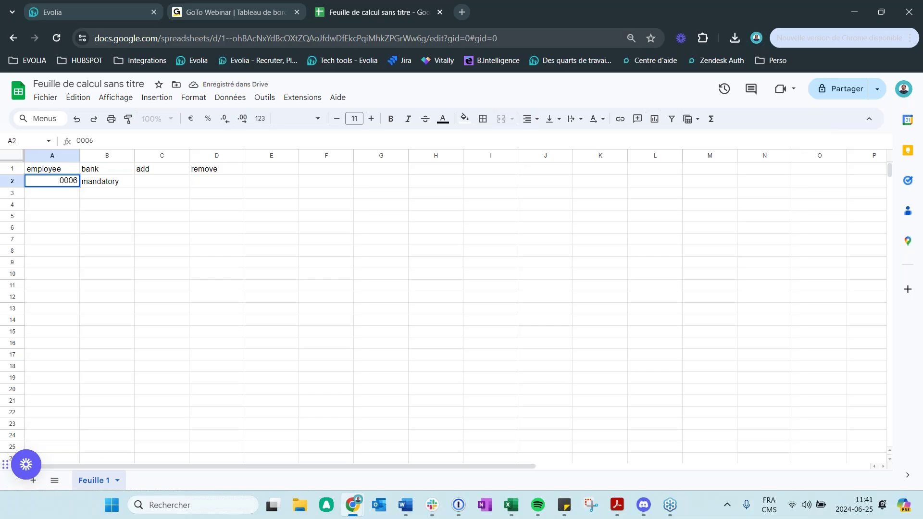
Widen column B slightly and clear the mandatory placeholder from B2
drag(136, 156, 139, 155)
click(123, 187)
key(Delete)
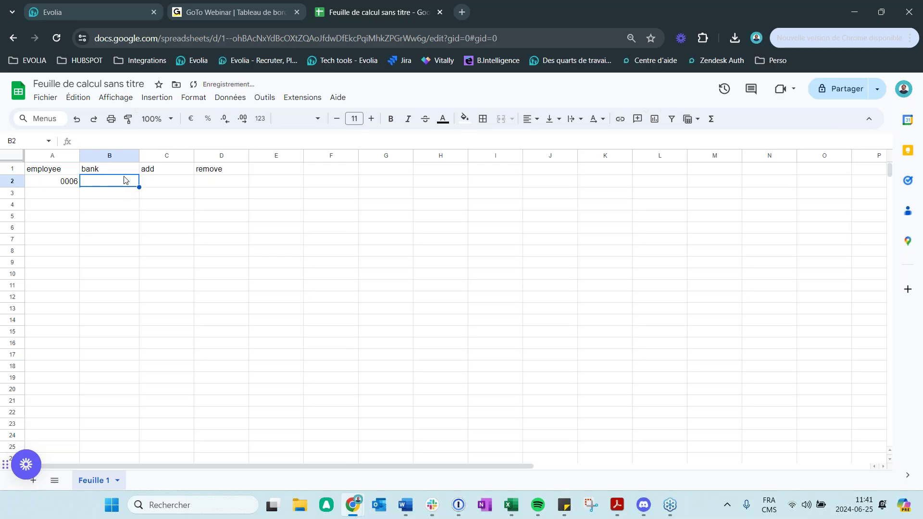
Copy the Vacations bank name from the employee's leave banks in Evolia and paste it into B2 of the spreadsheet
click(116, 10)
scroll(385, 330, down, 5)
scroll(397, 330, down, 1)
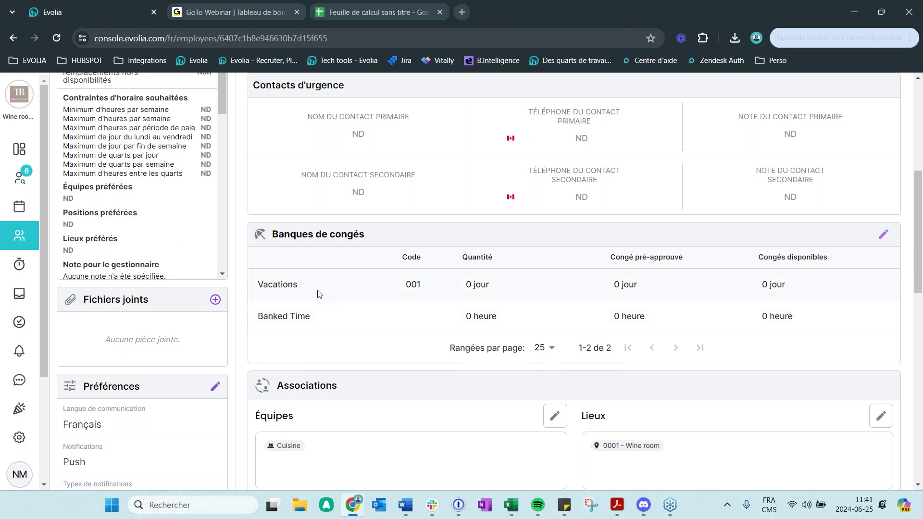
drag(302, 287, 260, 280)
click(319, 299)
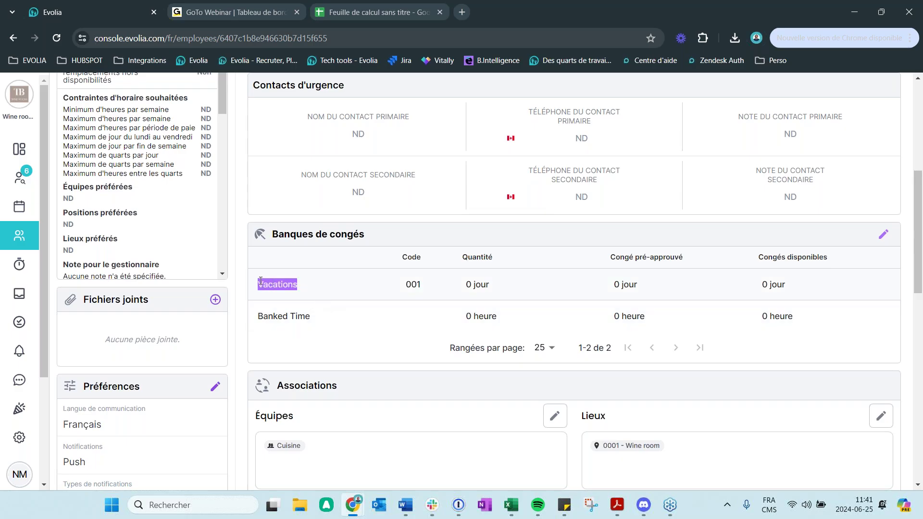
key(ctrl+c)
click(403, 13)
key(ctrl+v)
Enter 3 in the add column of the employee's row, cell C2
click(165, 184)
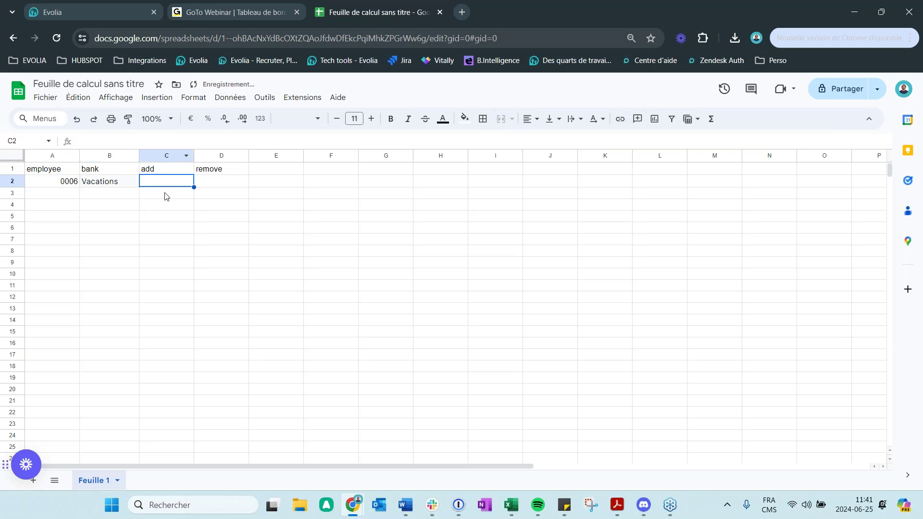
text(3)
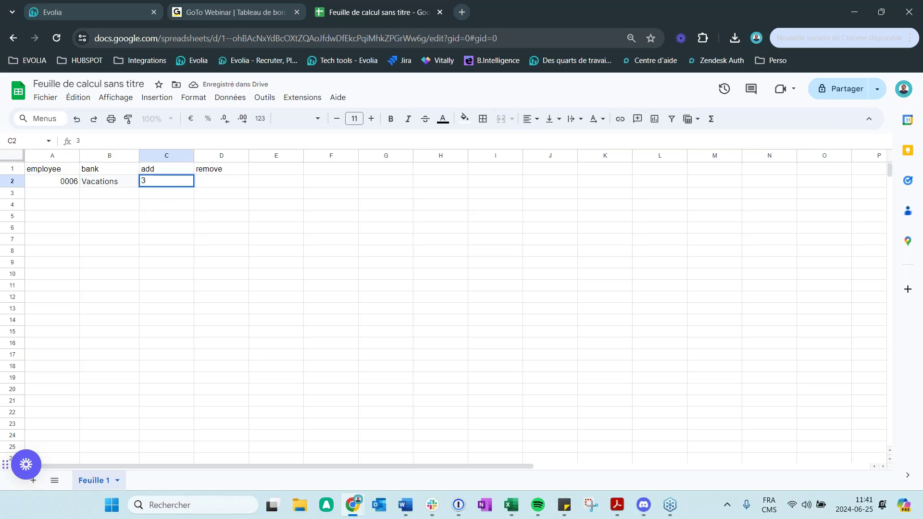
click(253, 245)
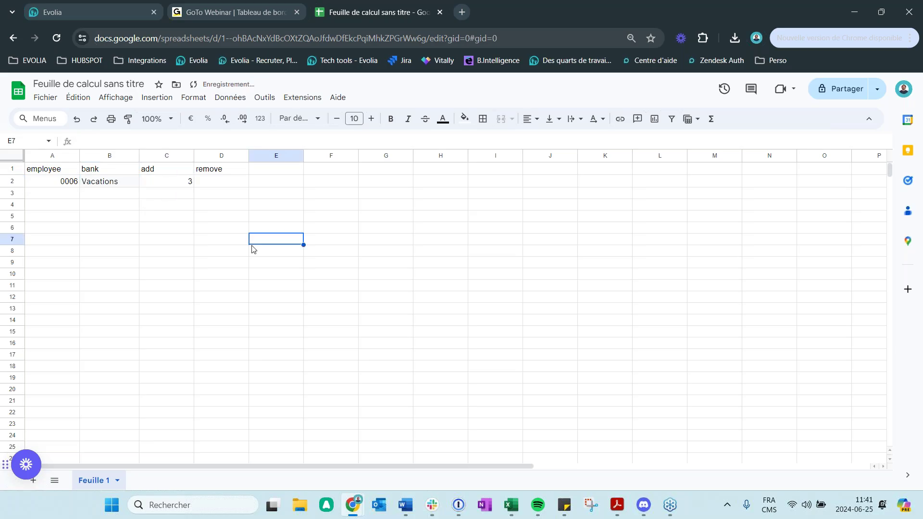
Download the leave bank spreadsheet as comma-separated values (.csv) and close the open Excel workbooks without saving
click(46, 97)
mouse_move(85, 234)
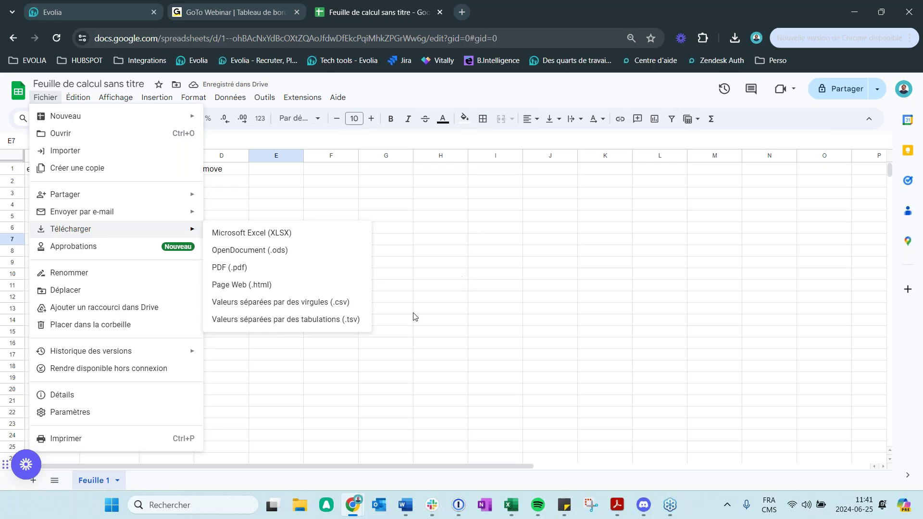
click(343, 303)
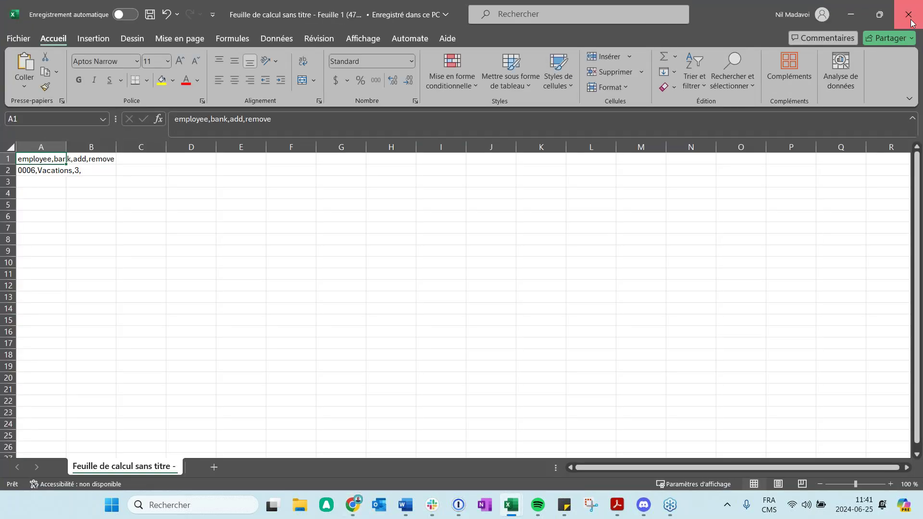
click(910, 19)
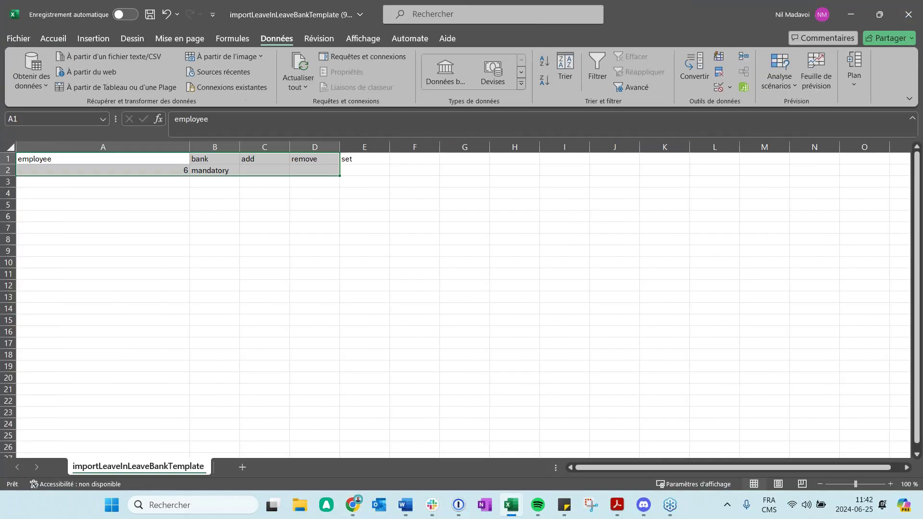
click(909, 17)
click(494, 337)
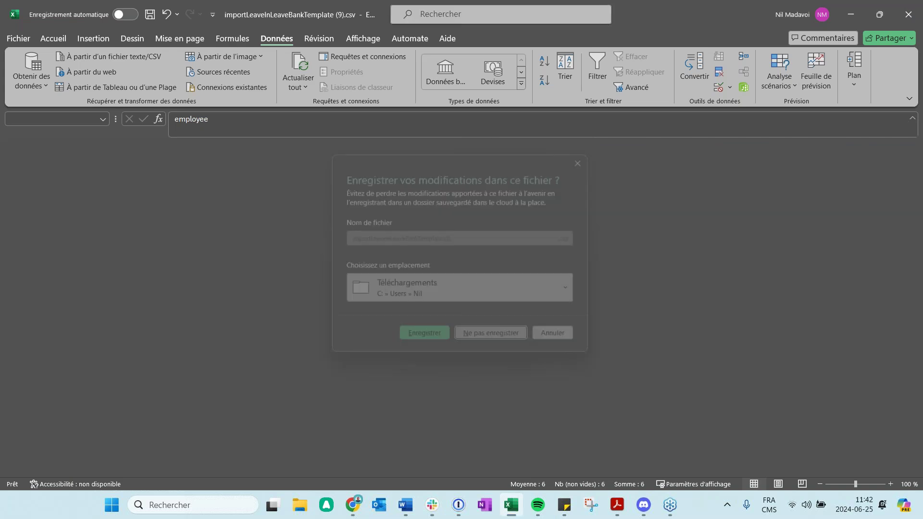
Import "Feuille de calcul sans titre - Feuille 1 (47).csv" from Téléchargements into the employees' leave banks in Evolia
scroll(470, 274, up, 7)
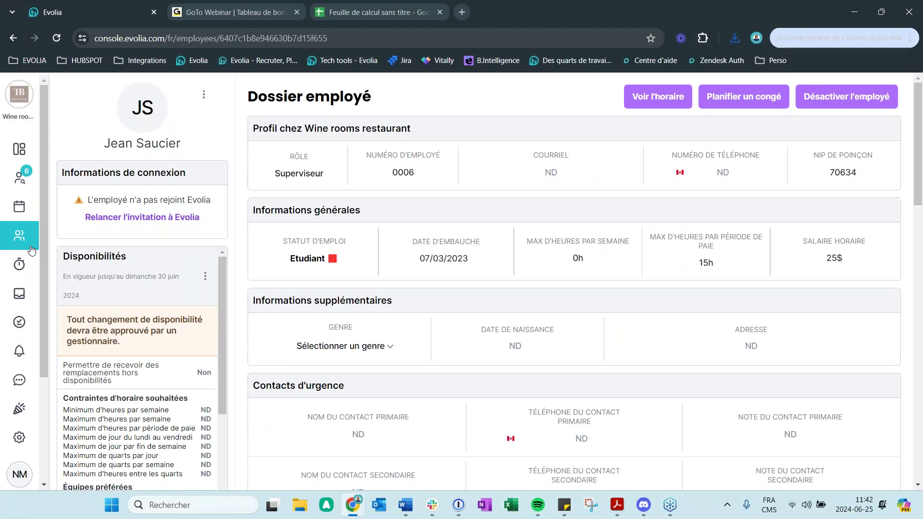
click(19, 236)
click(833, 144)
click(780, 193)
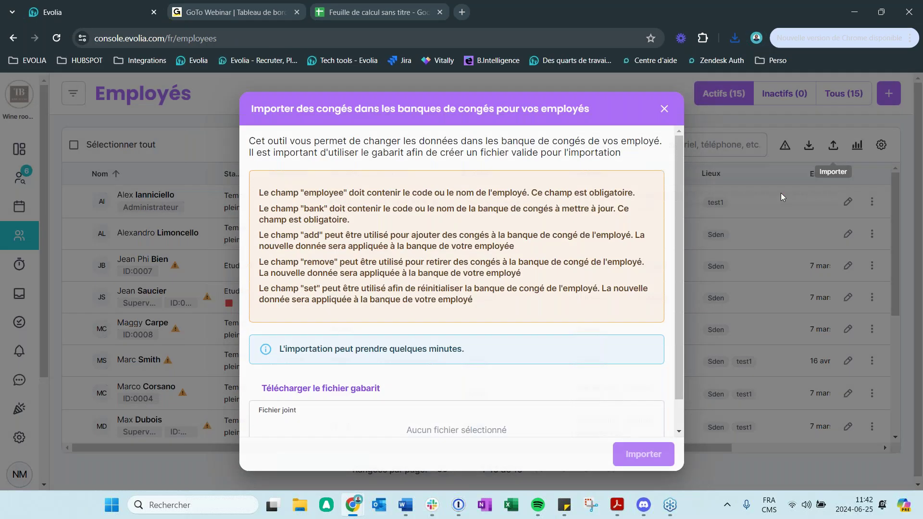
scroll(322, 424, down, 1)
click(322, 423)
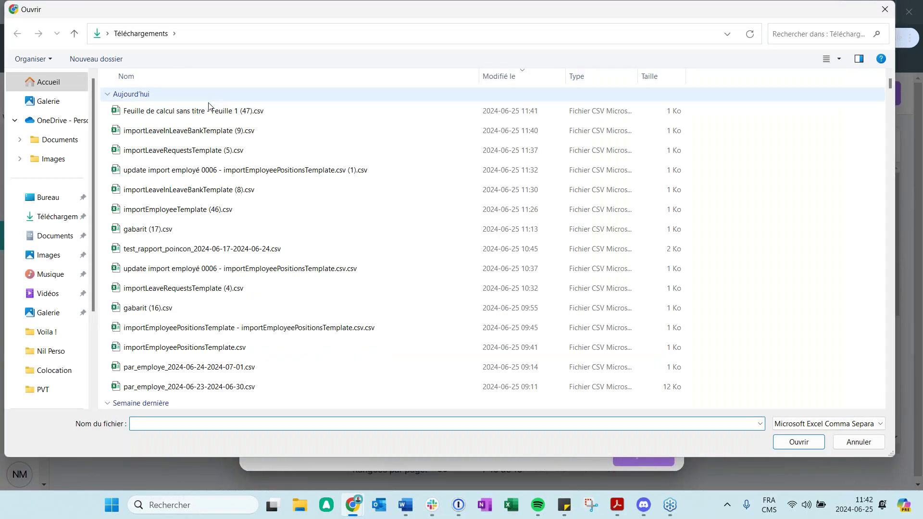
click(209, 110)
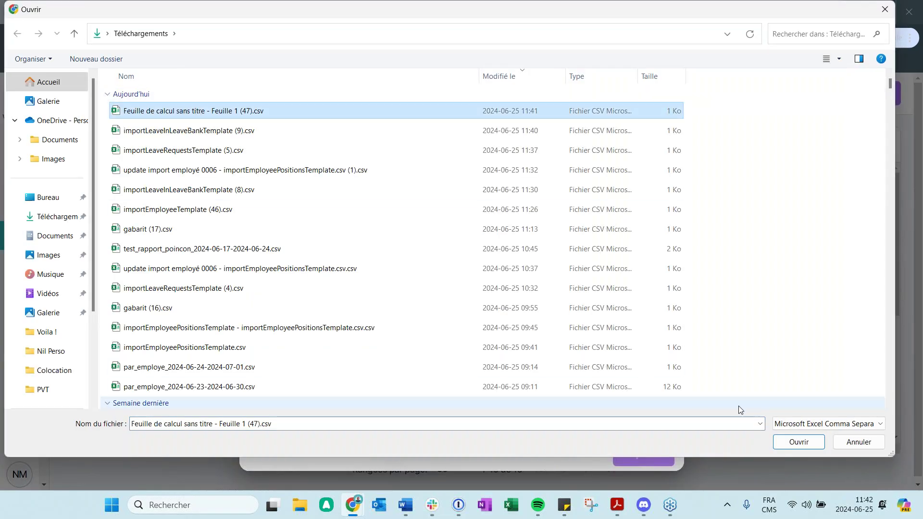
click(793, 439)
click(634, 452)
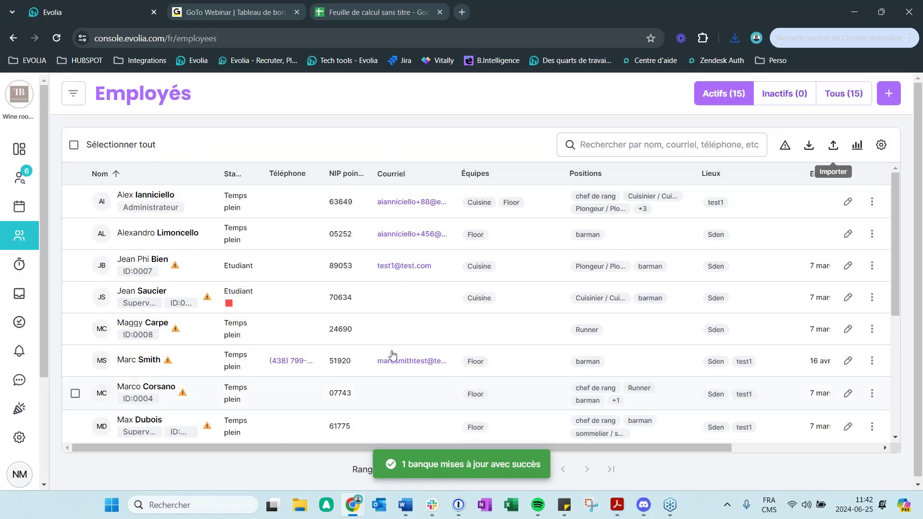
Open the imported employee's profile and check the Vacations bank under Banques de congés
click(143, 297)
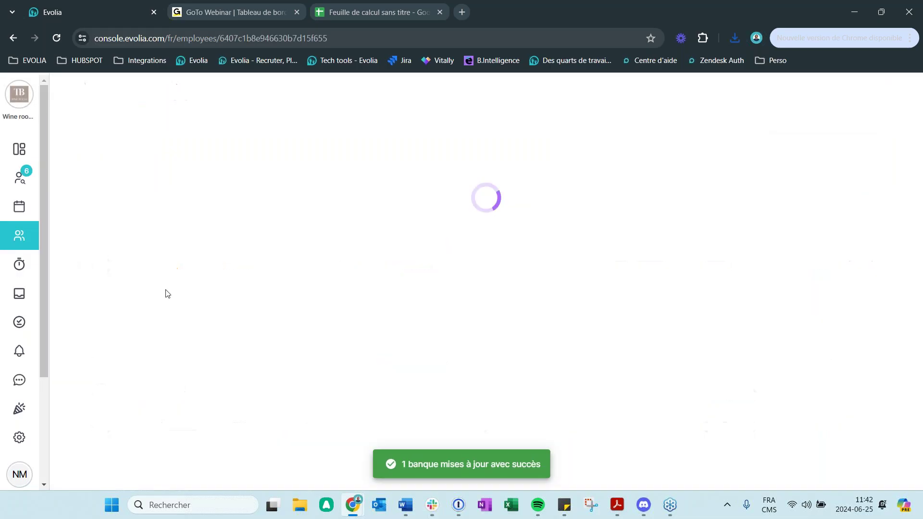
scroll(514, 258, down, 4)
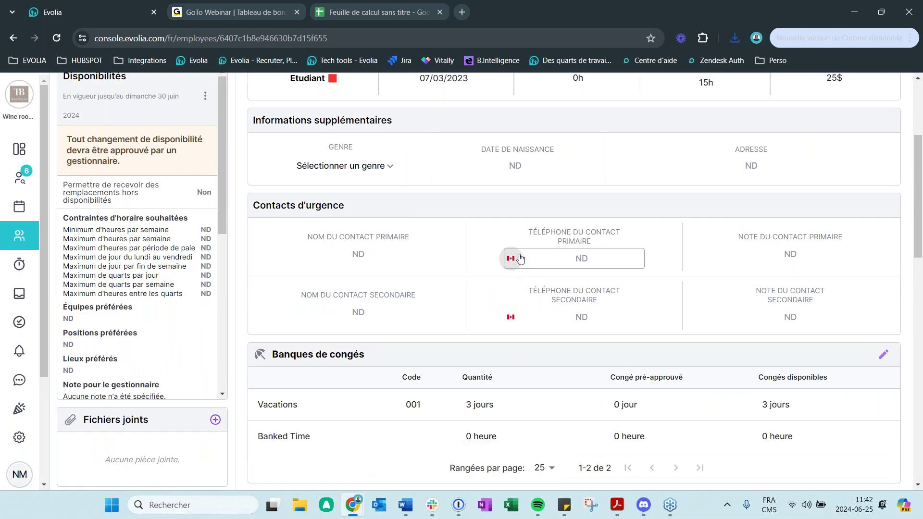
scroll(520, 258, down, 1)
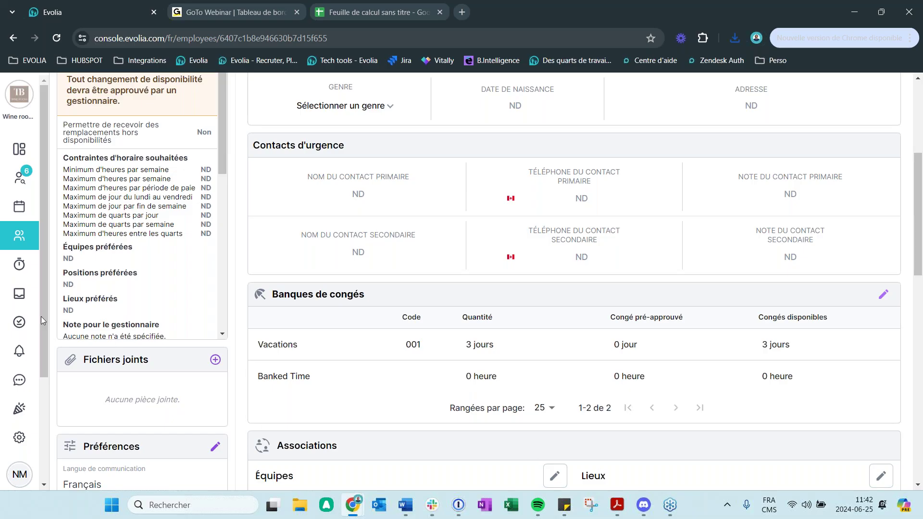
Look through the report types available for export in Feuilles de temps, closing the export dialog without downloading
click(18, 262)
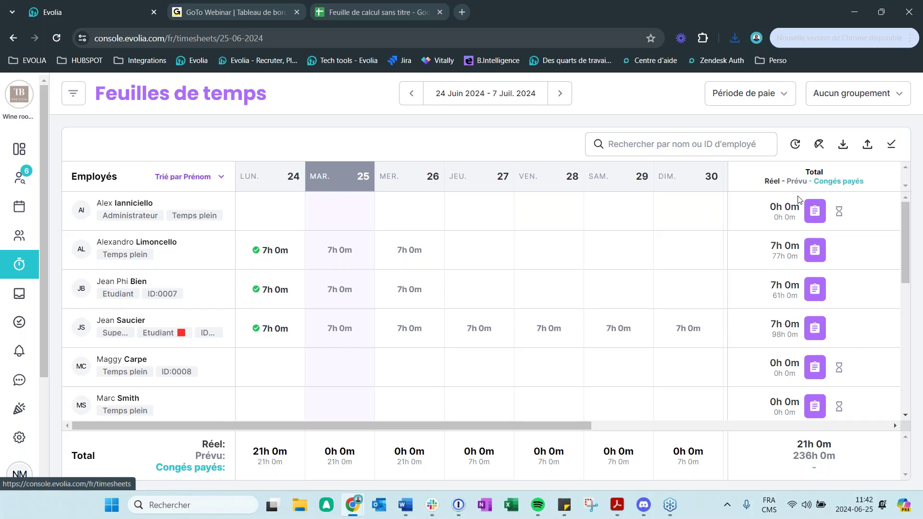
click(843, 144)
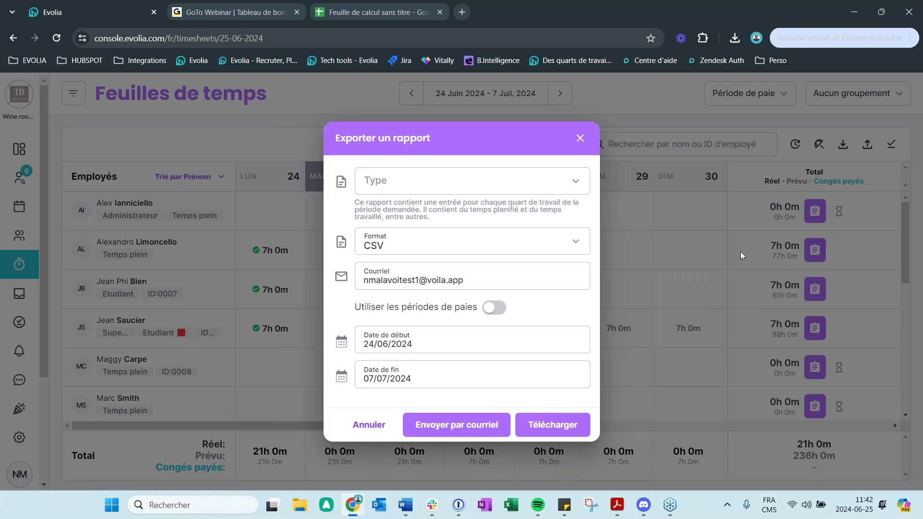
click(411, 185)
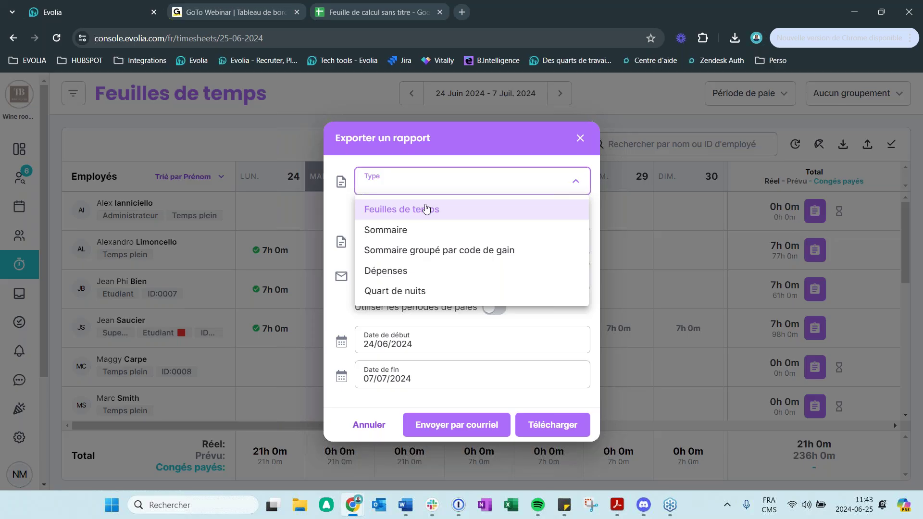
click(580, 139)
Switch to the Google Sheets spreadsheet and fill the employee number series from A2 down to A13
click(352, 13)
click(70, 183)
click(72, 193)
click(72, 184)
drag(80, 187, 79, 320)
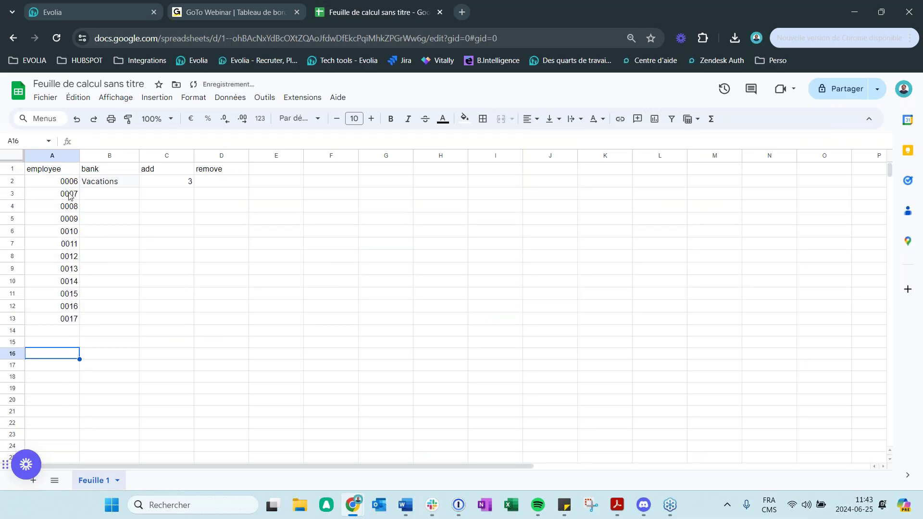
Clear the filled employee numbers from A3 to A13
drag(68, 194, 67, 319)
key(Delete)
click(66, 334)
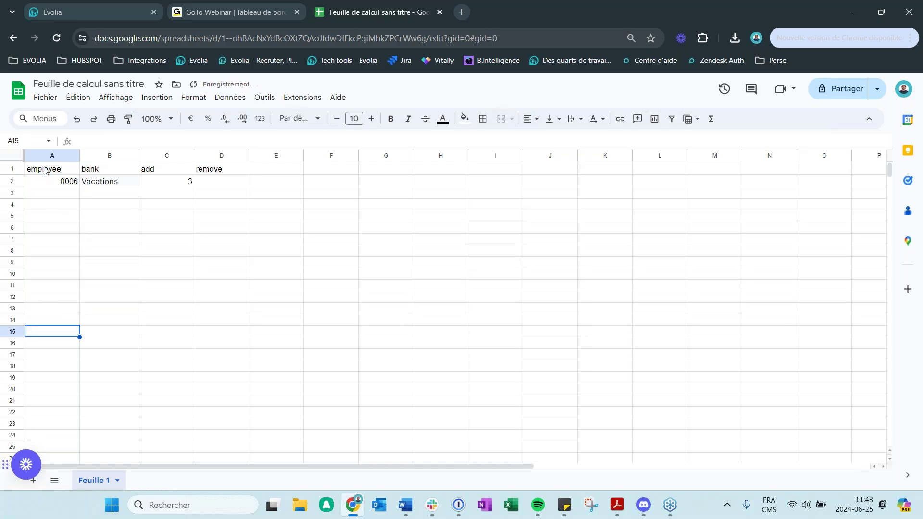
click(115, 195)
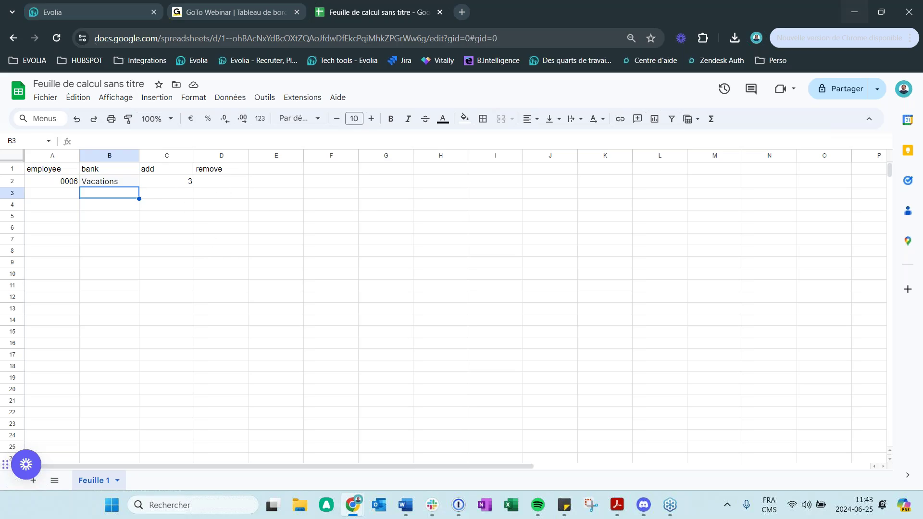
Return to Evolia and select the first four employees in the Employés list
click(76, 15)
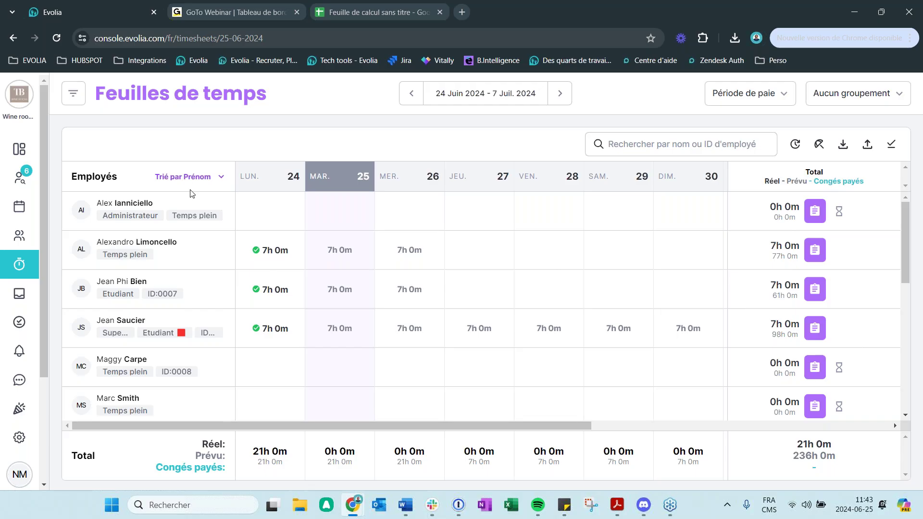
click(19, 235)
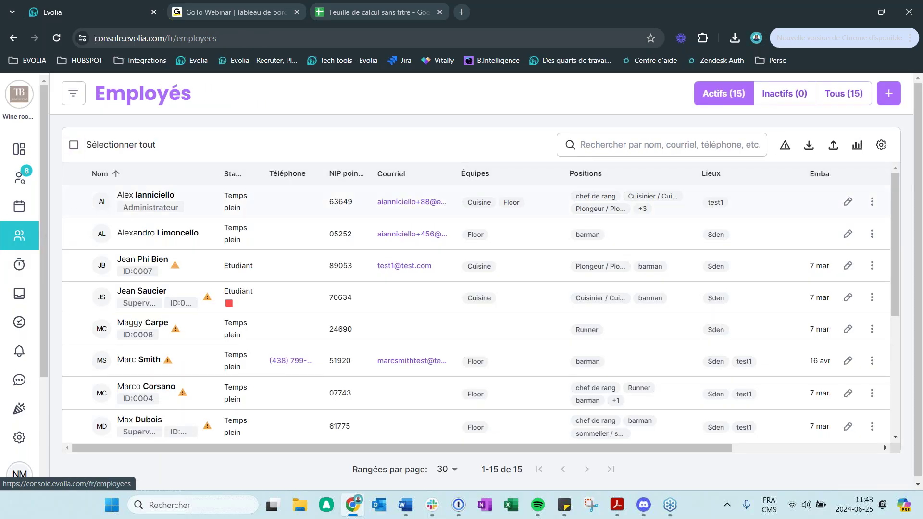
click(75, 202)
click(75, 234)
click(75, 266)
click(75, 298)
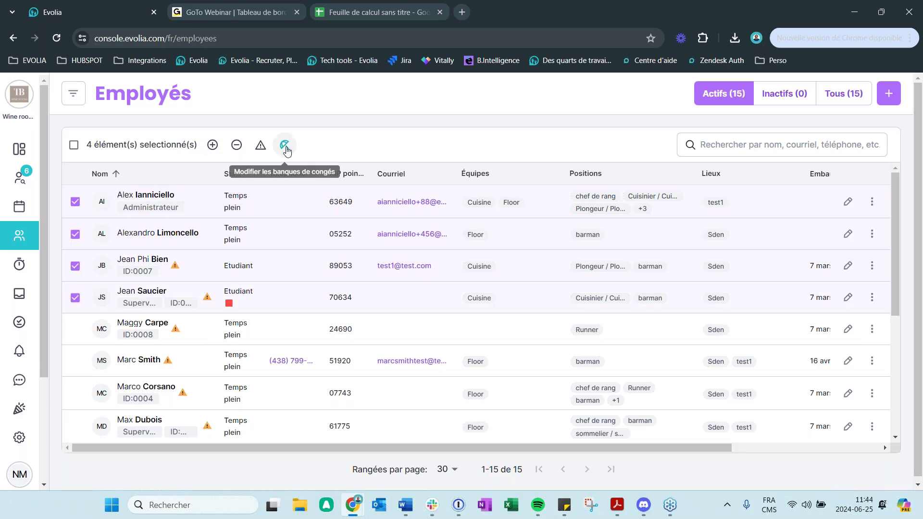
Start a bulk leave bank update for the selected employees with the Ajouter action and the Sick bank
click(285, 149)
click(415, 274)
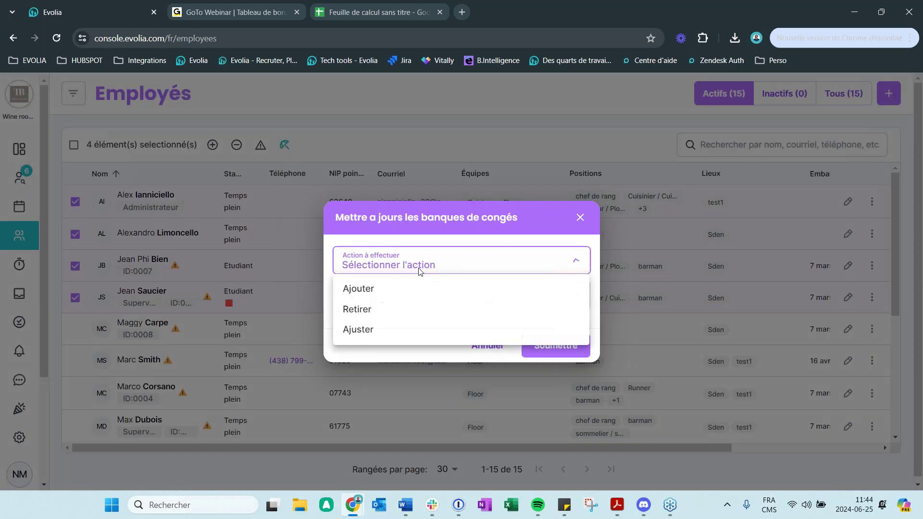
click(423, 260)
click(415, 264)
click(380, 291)
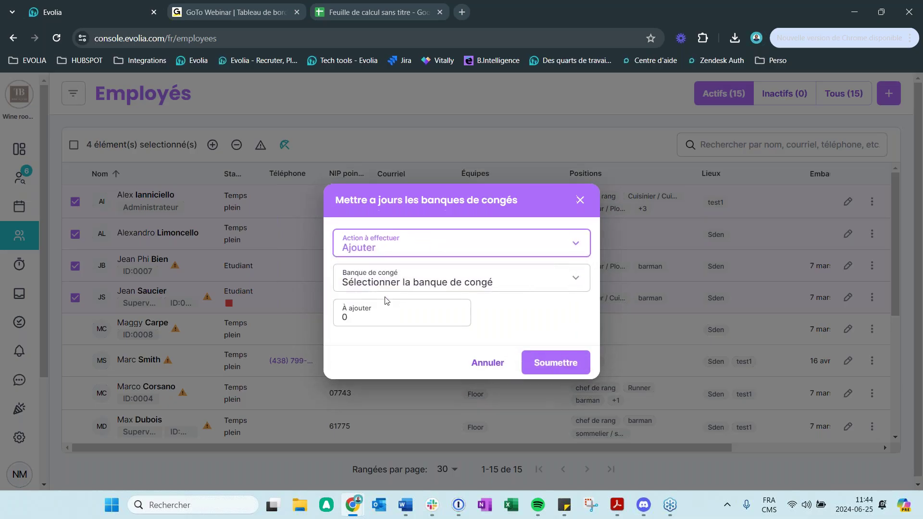
click(385, 280)
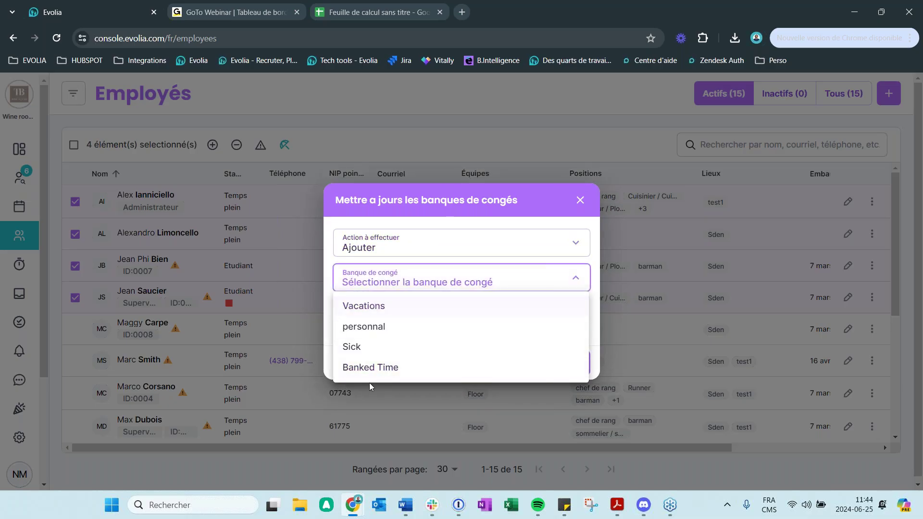
click(356, 348)
click(356, 317)
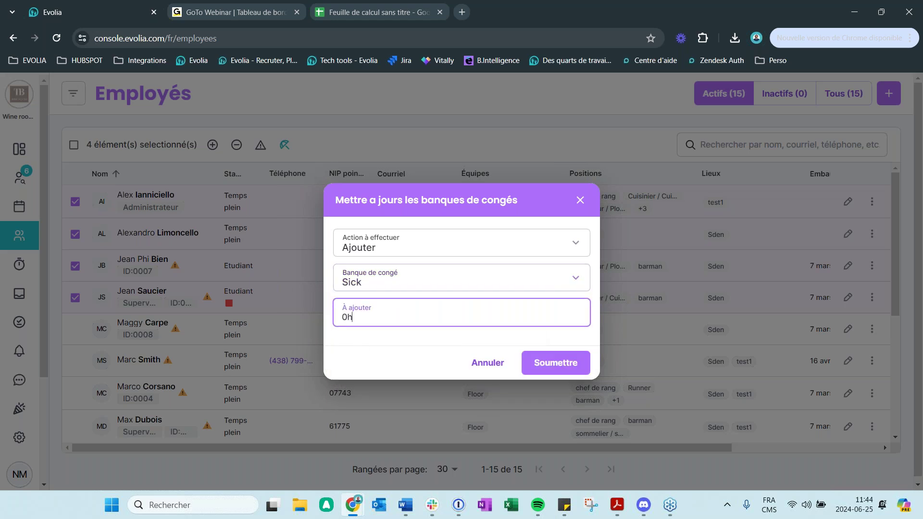
Review the actions offered for the leave bank update and close it without submitting
click(358, 246)
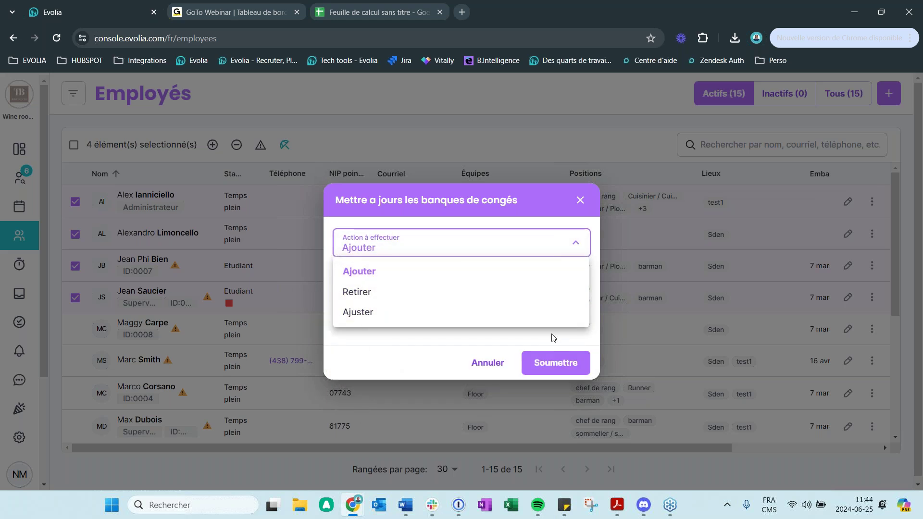
click(584, 202)
click(580, 201)
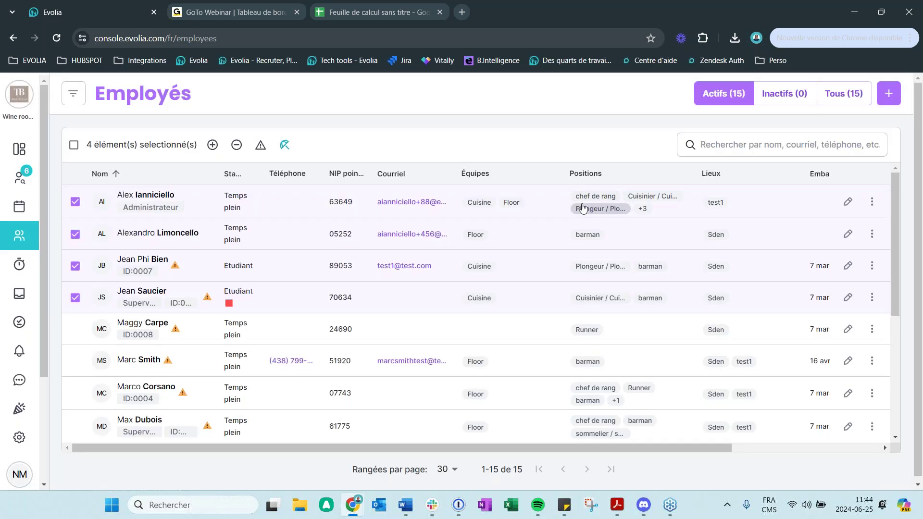